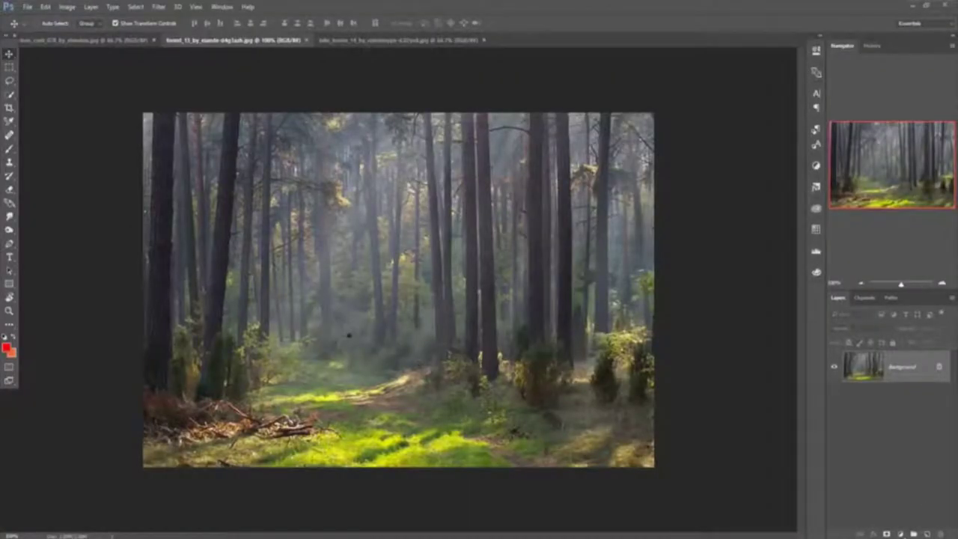
Create a new blank white document using the 1280 px X 720 px preset.
{"action": "left_click", "coordinate": [27, 7]}
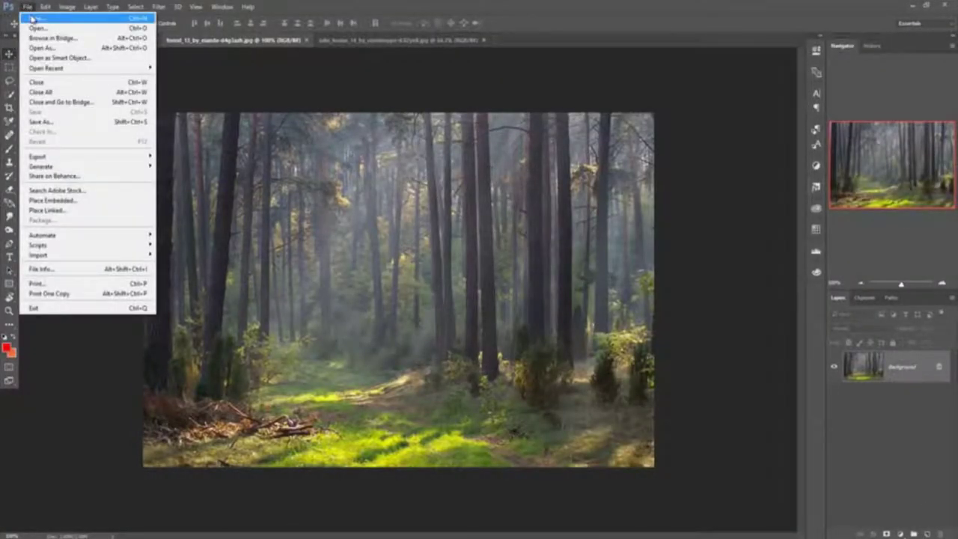
{"action": "left_click", "coordinate": [33, 18]}
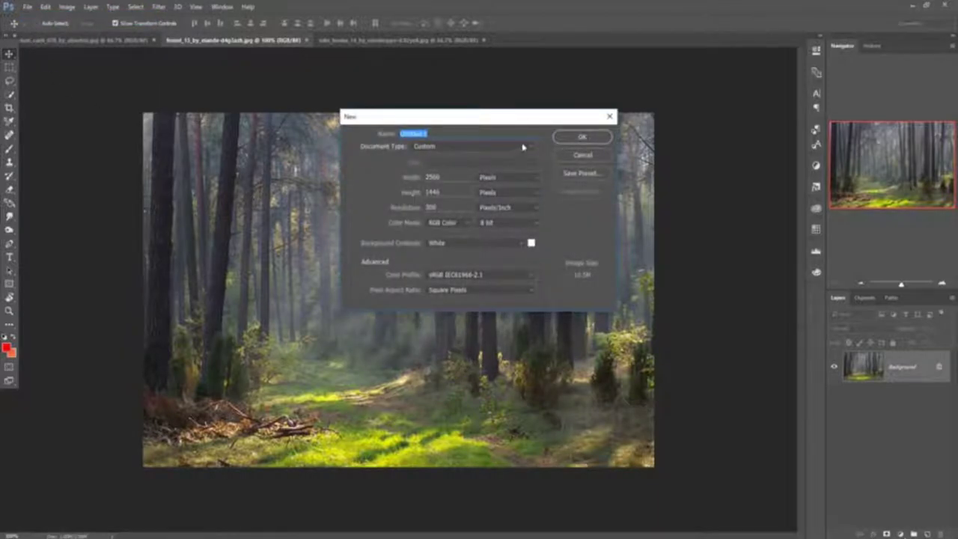
{"action": "left_click", "coordinate": [523, 146]}
{"action": "left_click", "coordinate": [489, 182]}
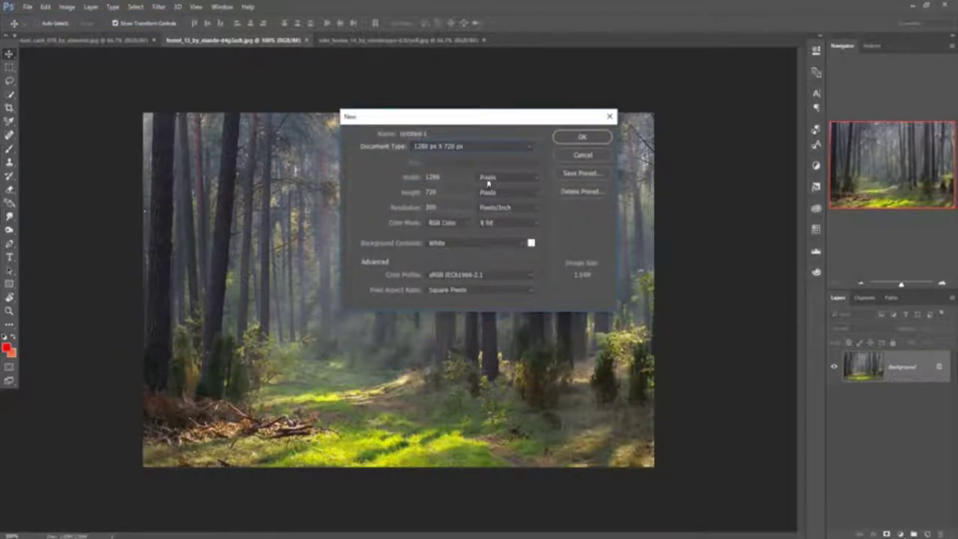
{"action": "left_click", "coordinate": [565, 137]}
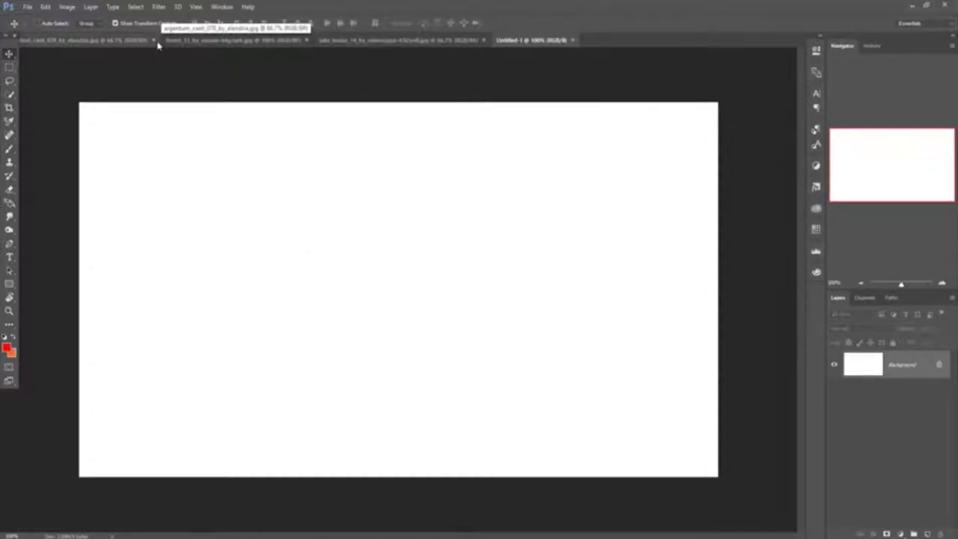
Bring the lake_louise_14 lake photo back into view.
{"action": "left_click", "coordinate": [357, 41]}
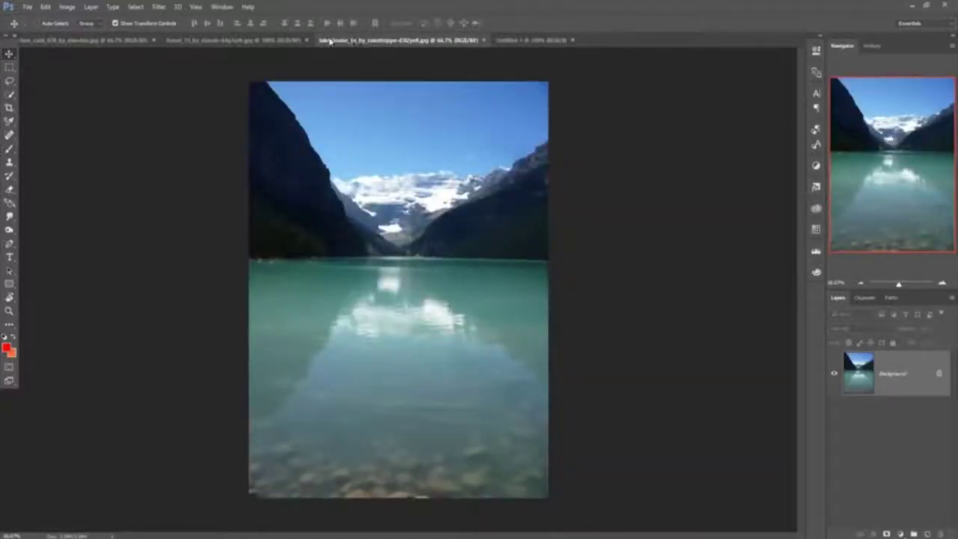
{"action": "left_click", "coordinate": [246, 42]}
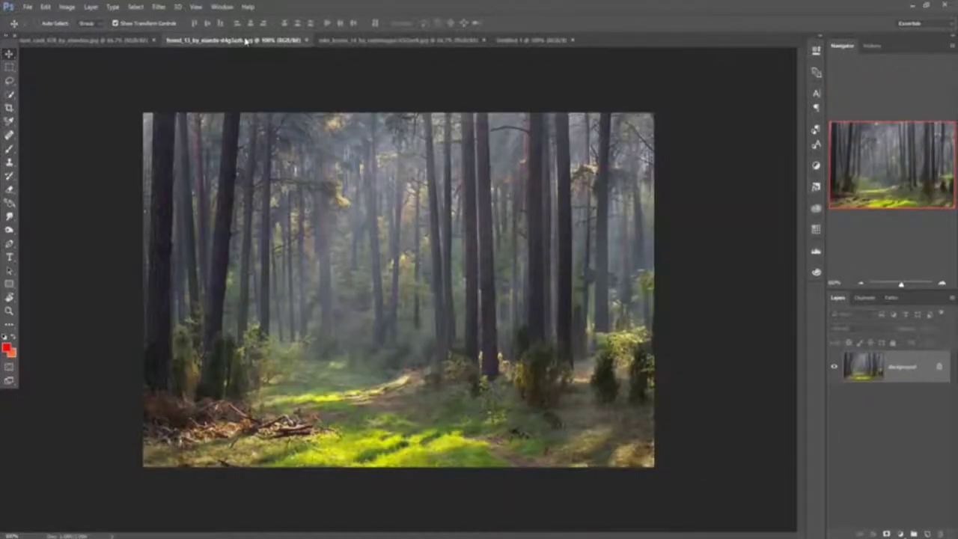
{"action": "left_click", "coordinate": [375, 42]}
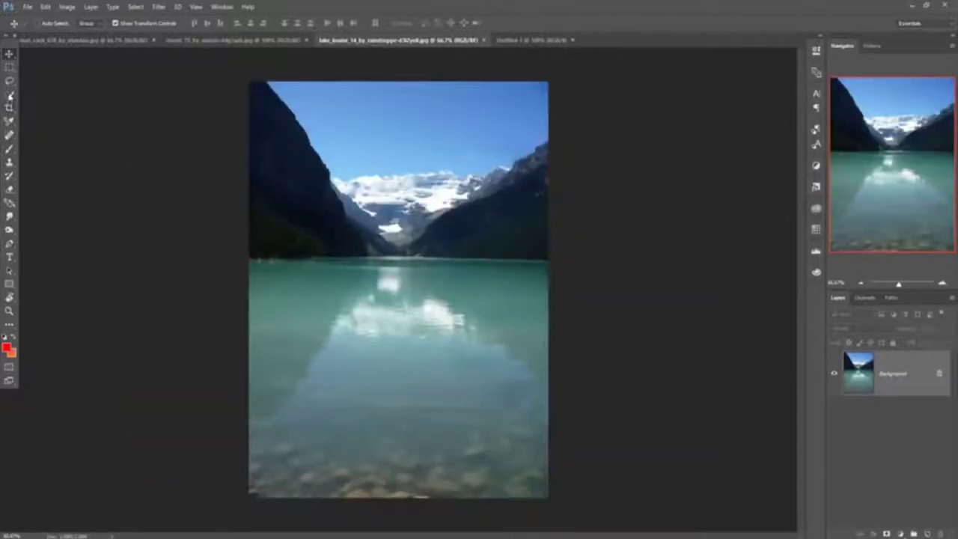
Select the lake water below the waterline and copy it into Untitled-1.
{"action": "left_click", "coordinate": [9, 69]}
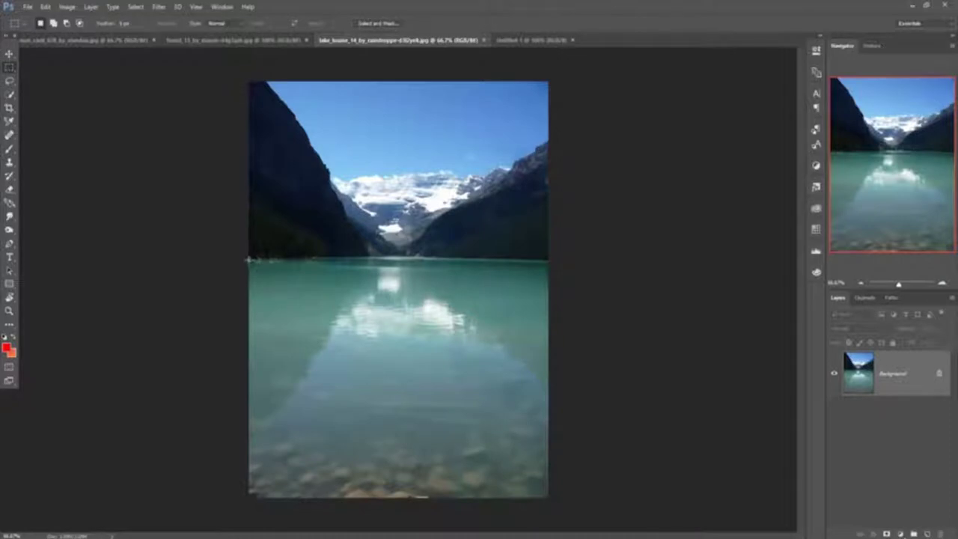
{"action": "left_click_drag", "start_coordinate": [248, 260], "coordinate": [550, 499]}
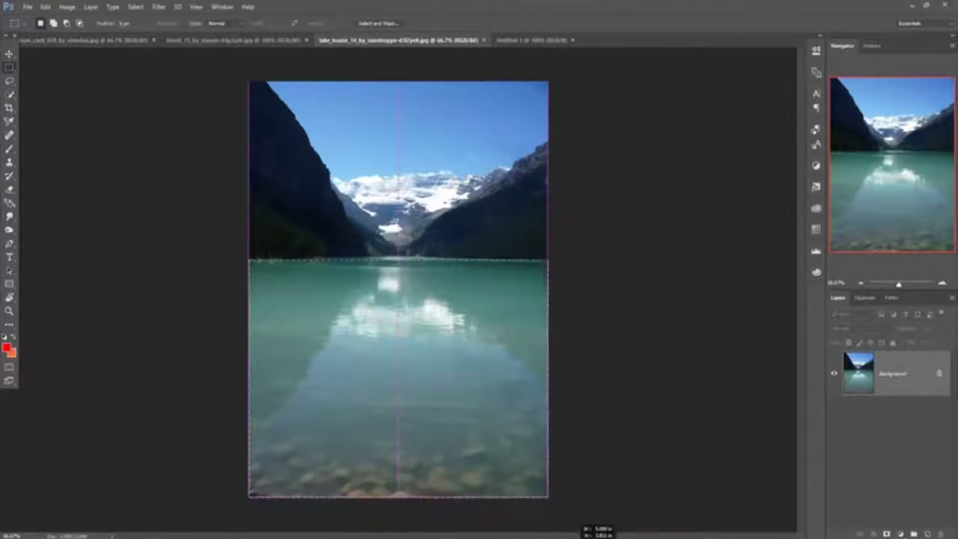
{"action": "left_click", "coordinate": [9, 54]}
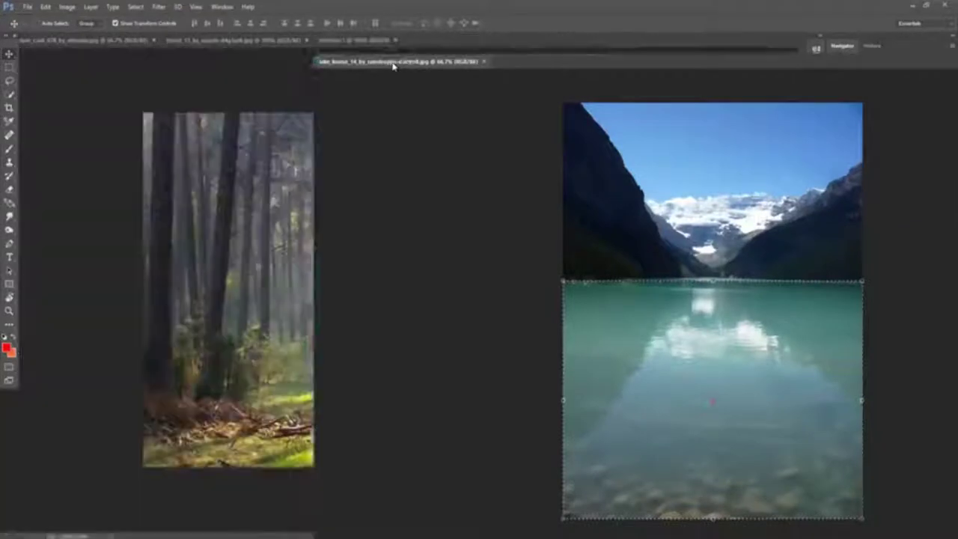
{"action": "left_click_drag", "start_coordinate": [396, 40], "coordinate": [396, 66]}
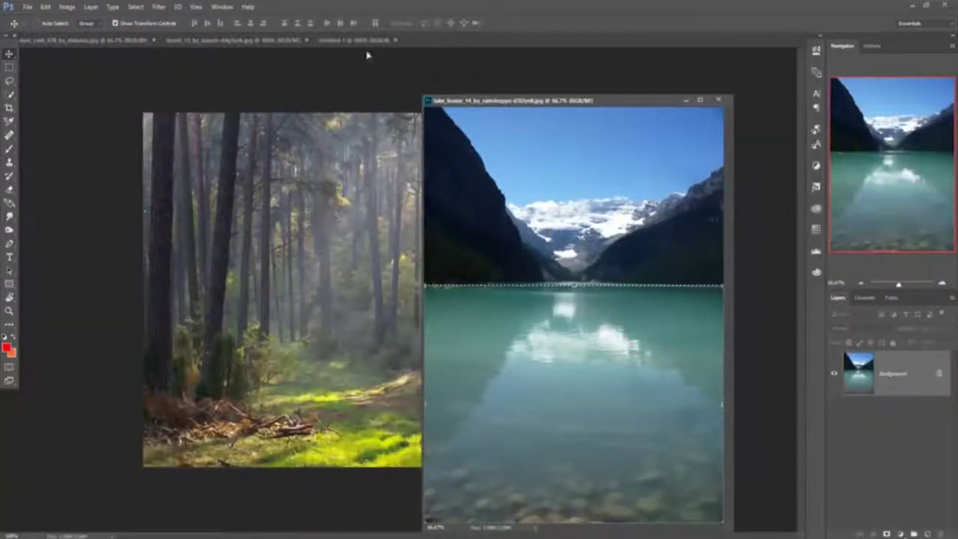
{"action": "left_click", "coordinate": [342, 42]}
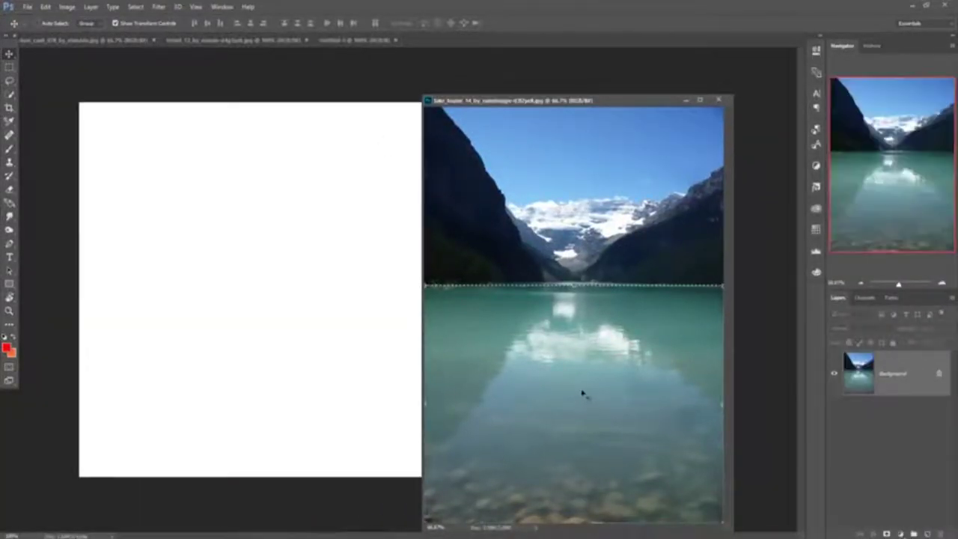
{"action": "left_click_drag", "start_coordinate": [580, 398], "coordinate": [359, 396]}
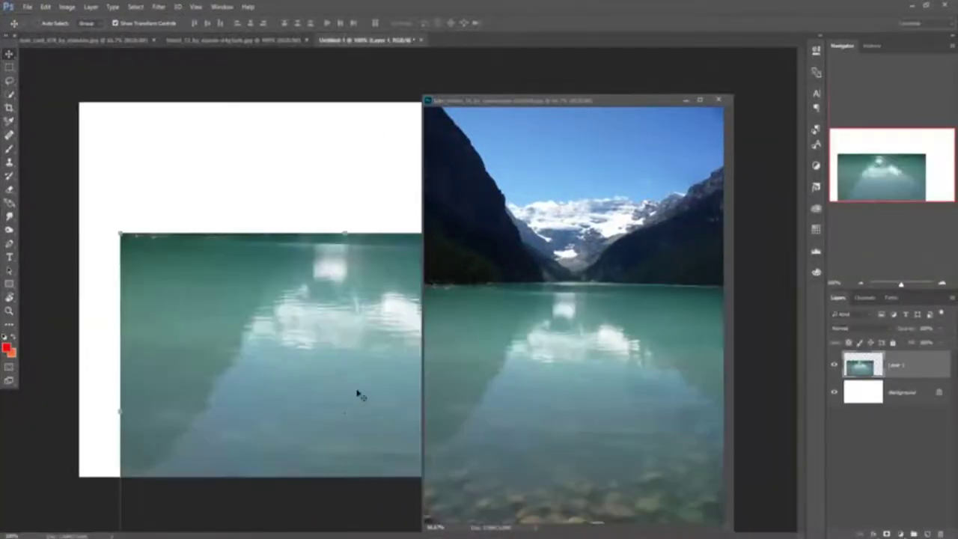
{"action": "left_click", "coordinate": [688, 100]}
Stretch the water layer across the full canvas width and raise its top edge.
{"action": "mouse_move", "coordinate": [570, 245]}
{"action": "left_mouse_down"}
{"action": "mouse_move", "coordinate": [517, 313]}
{"action": "mouse_move", "coordinate": [591, 301]}
{"action": "mouse_move", "coordinate": [713, 397]}
{"action": "left_mouse_up"}
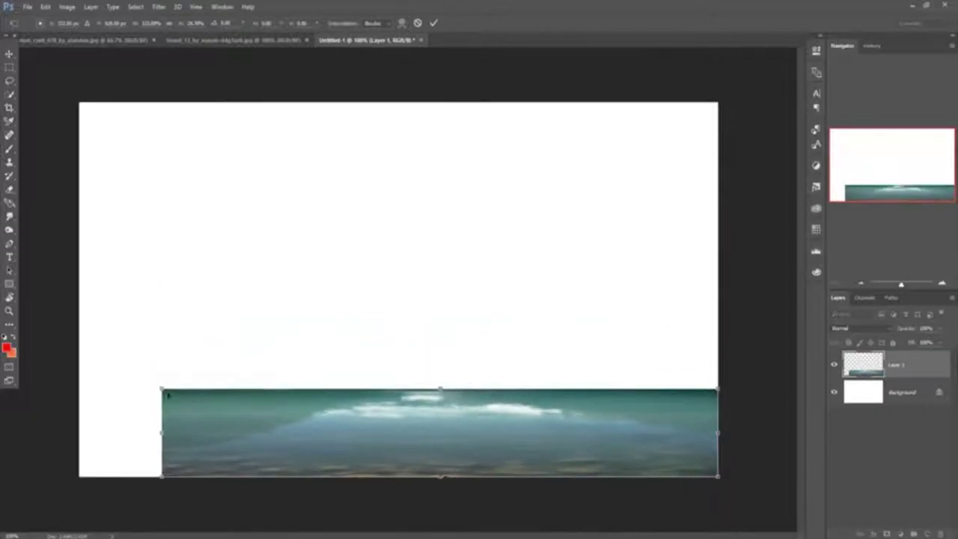
{"action": "left_click_drag", "start_coordinate": [136, 383], "coordinate": [80, 368]}
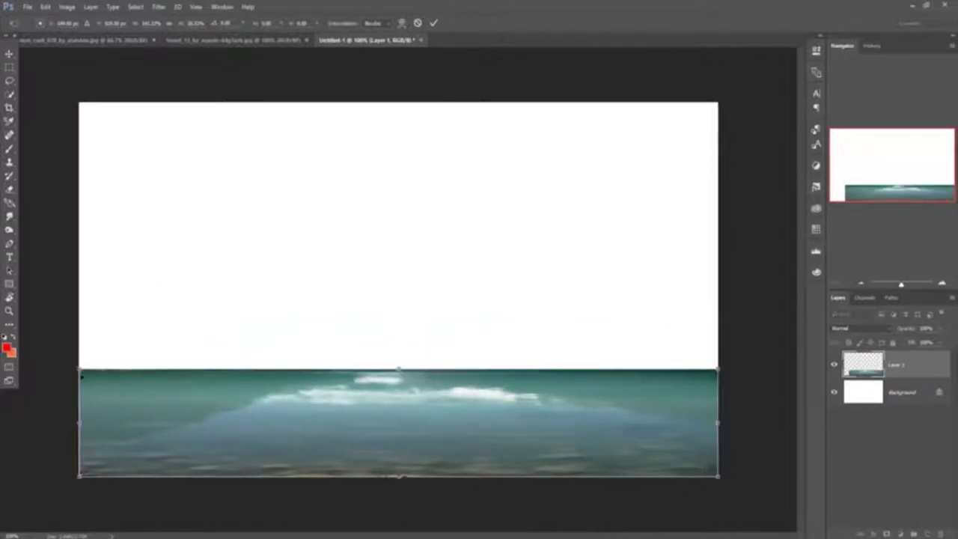
{"action": "left_click", "coordinate": [433, 26]}
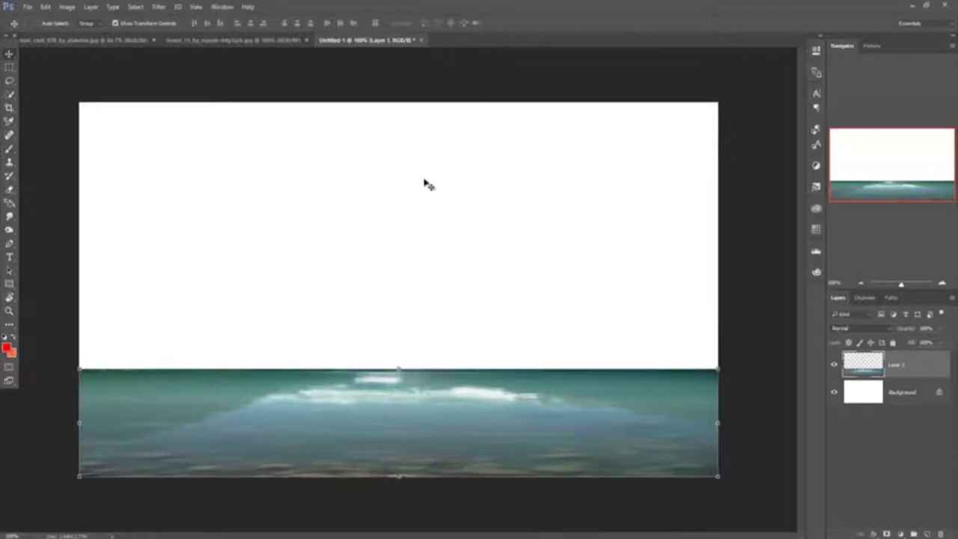
{"action": "mouse_move", "coordinate": [398, 368]}
{"action": "left_mouse_down"}
{"action": "mouse_move", "coordinate": [398, 308]}
{"action": "mouse_move", "coordinate": [400, 328]}
{"action": "left_mouse_up"}
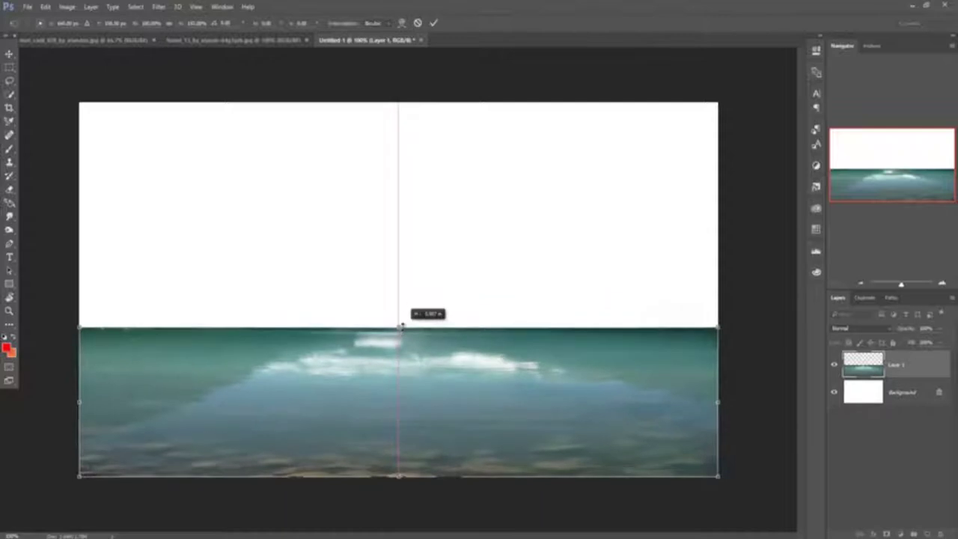
{"action": "left_click", "coordinate": [436, 24]}
Copy the forest photo into Untitled-1 as Layer 2 and position it.
{"action": "left_click", "coordinate": [202, 39]}
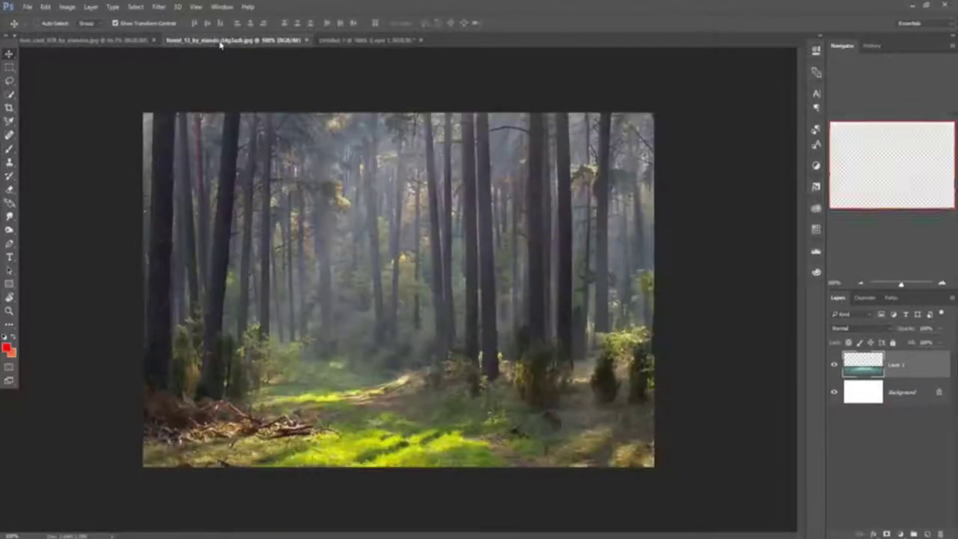
{"action": "mouse_move", "coordinate": [202, 40]}
{"action": "left_mouse_down"}
{"action": "mouse_move", "coordinate": [554, 99]}
{"action": "mouse_move", "coordinate": [401, 208]}
{"action": "left_mouse_up"}
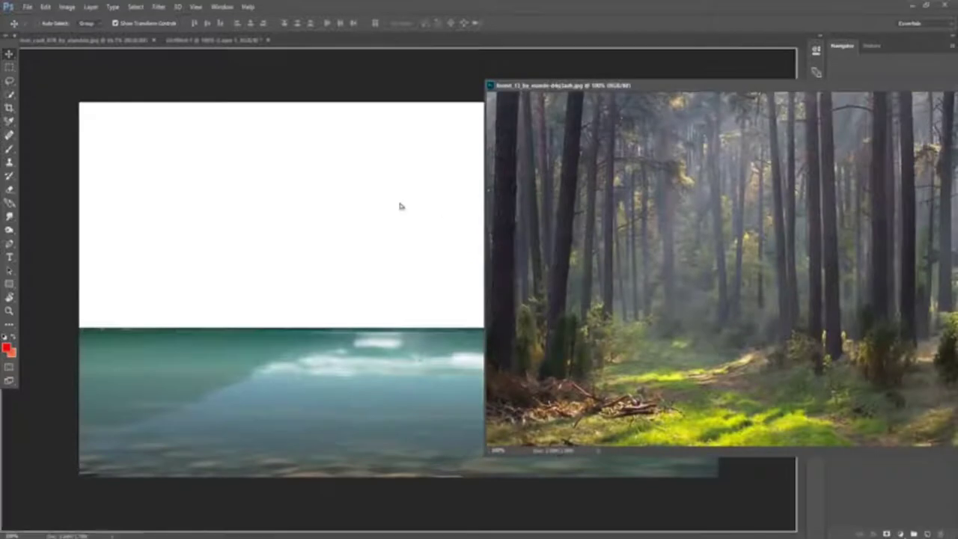
{"action": "mouse_move", "coordinate": [929, 80]}
{"action": "left_mouse_down"}
{"action": "mouse_move", "coordinate": [722, 131]}
{"action": "mouse_move", "coordinate": [449, 144]}
{"action": "mouse_move", "coordinate": [496, 134]}
{"action": "left_mouse_up"}
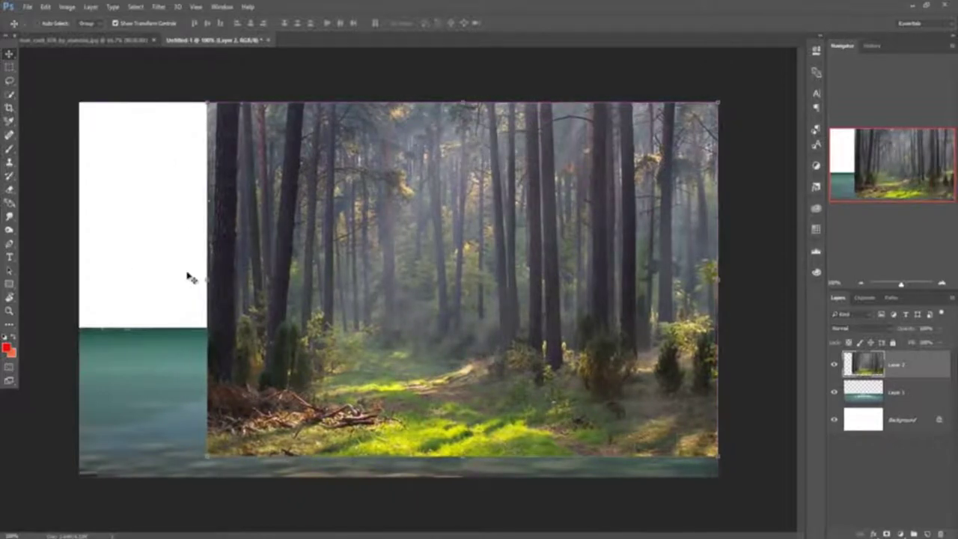
{"action": "mouse_move", "coordinate": [209, 290]}
{"action": "left_mouse_down"}
{"action": "mouse_move", "coordinate": [137, 283]}
{"action": "mouse_move", "coordinate": [147, 287]}
{"action": "left_mouse_up"}
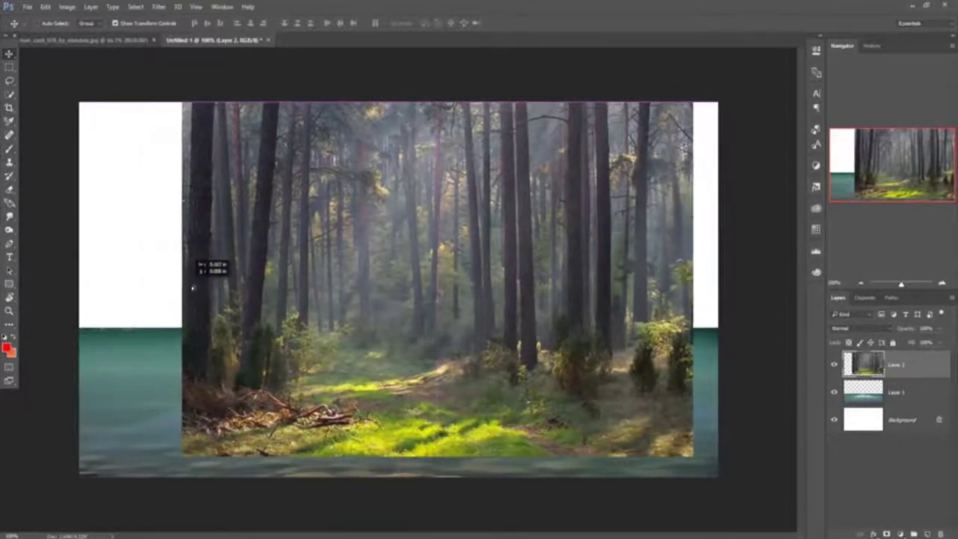
{"action": "left_click_drag", "start_coordinate": [148, 288], "coordinate": [209, 288]}
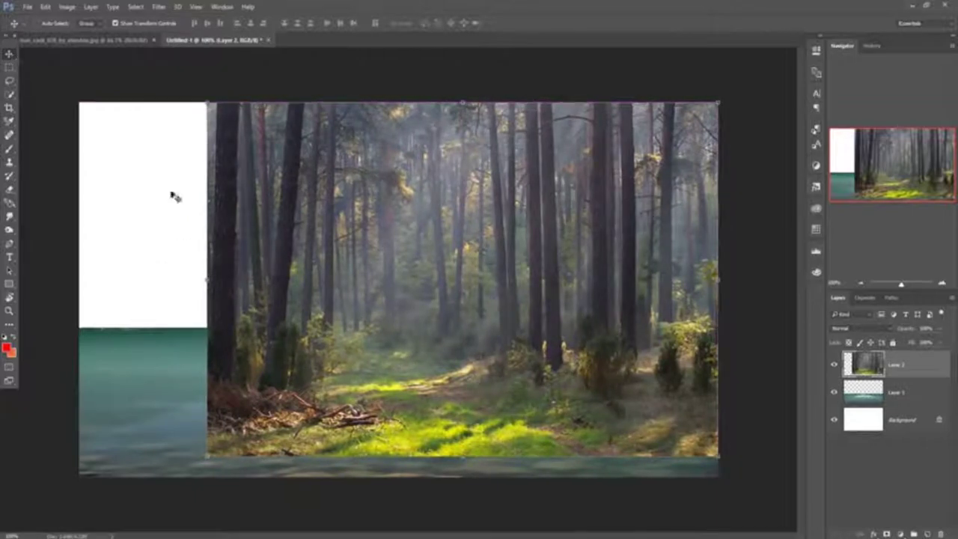
Move the forest layer beneath the water layer and add a mask to the water.
{"action": "left_click_drag", "start_coordinate": [901, 365], "coordinate": [907, 403]}
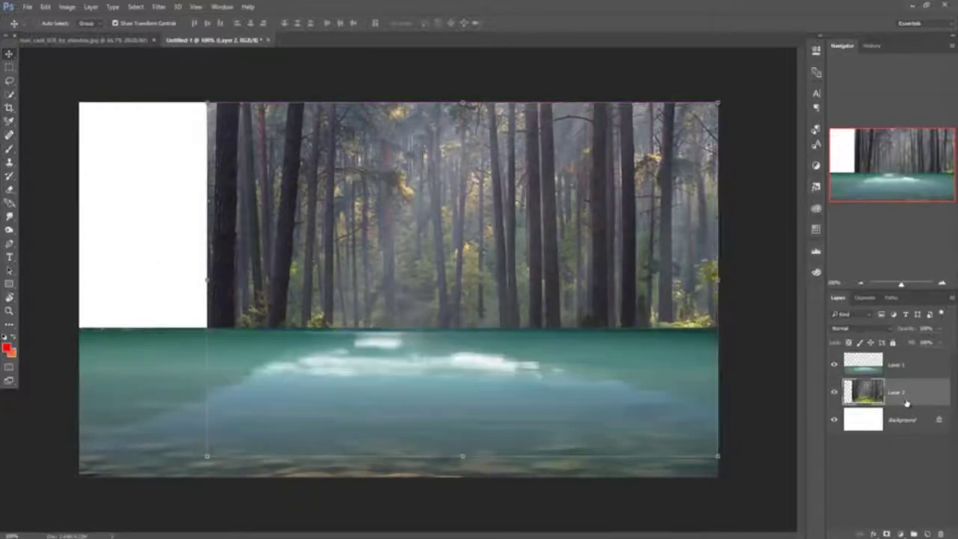
{"action": "left_click", "coordinate": [902, 367]}
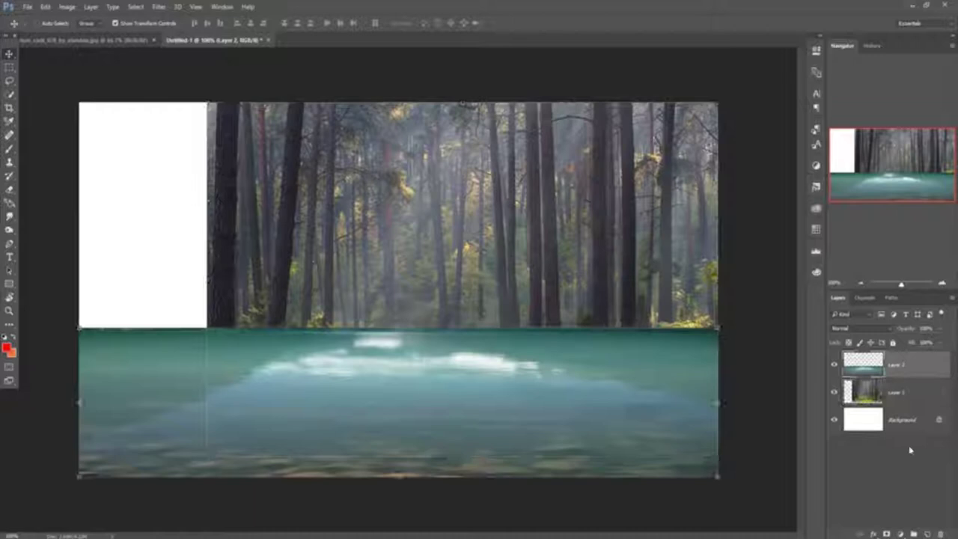
{"action": "left_click", "coordinate": [888, 533]}
Stretch the forest image out to the canvas's left edge and commit the transform.
{"action": "key", "text": "b"}
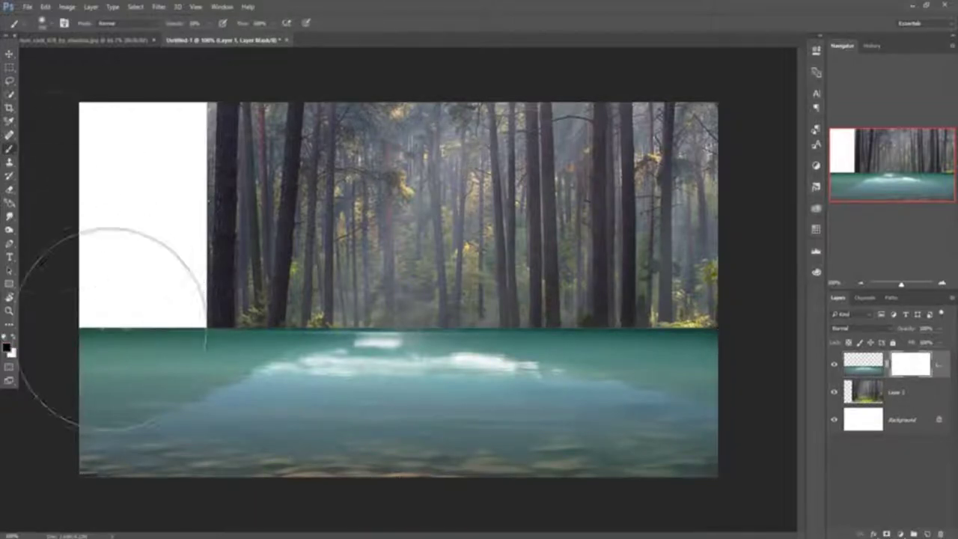
{"action": "key", "text": "bracketleft"}
{"action": "key", "text": "bracketleft"}
{"action": "key", "text": "bracketleft"}
{"action": "key", "text": "bracketleft"}
{"action": "key", "text": "bracketleft"}
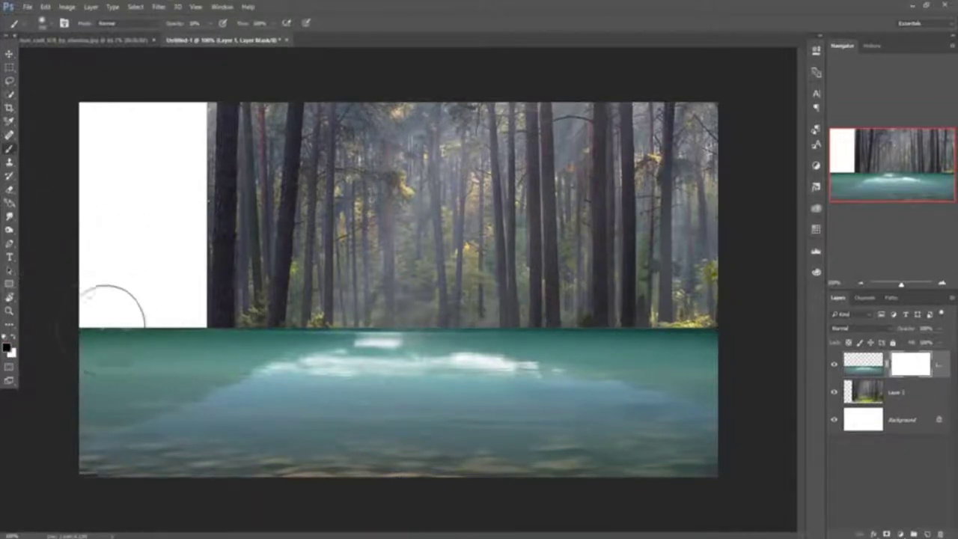
{"action": "left_click", "coordinate": [867, 397]}
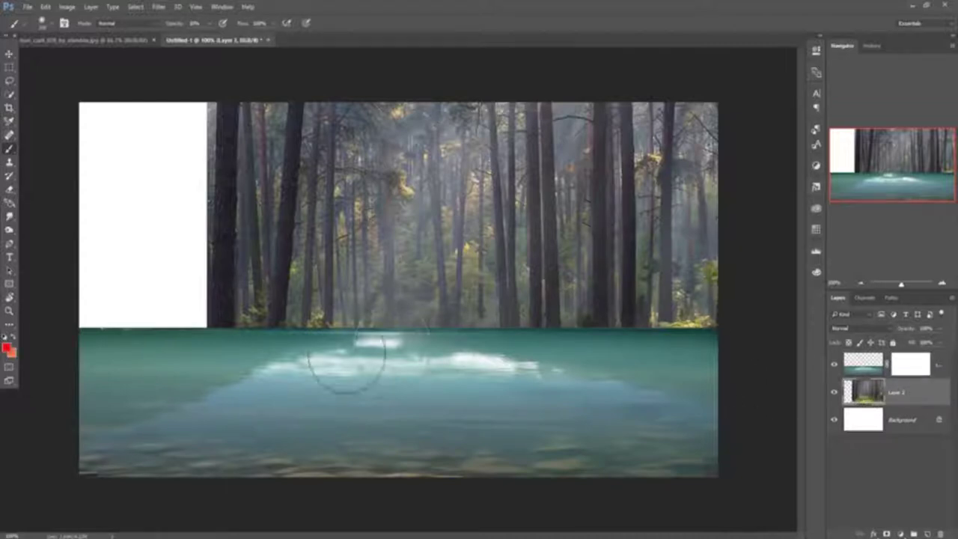
{"action": "left_click", "coordinate": [9, 54]}
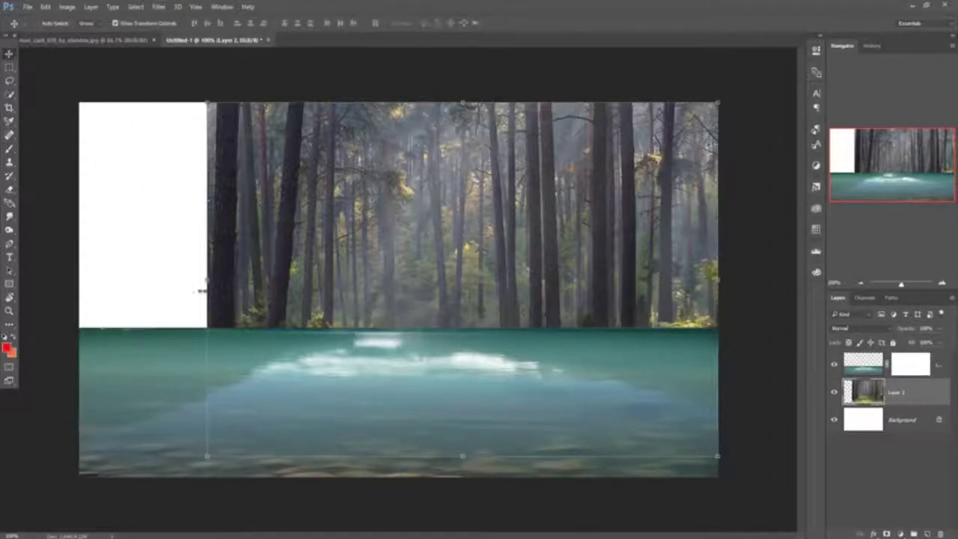
{"action": "left_click_drag", "start_coordinate": [206, 283], "coordinate": [79, 277]}
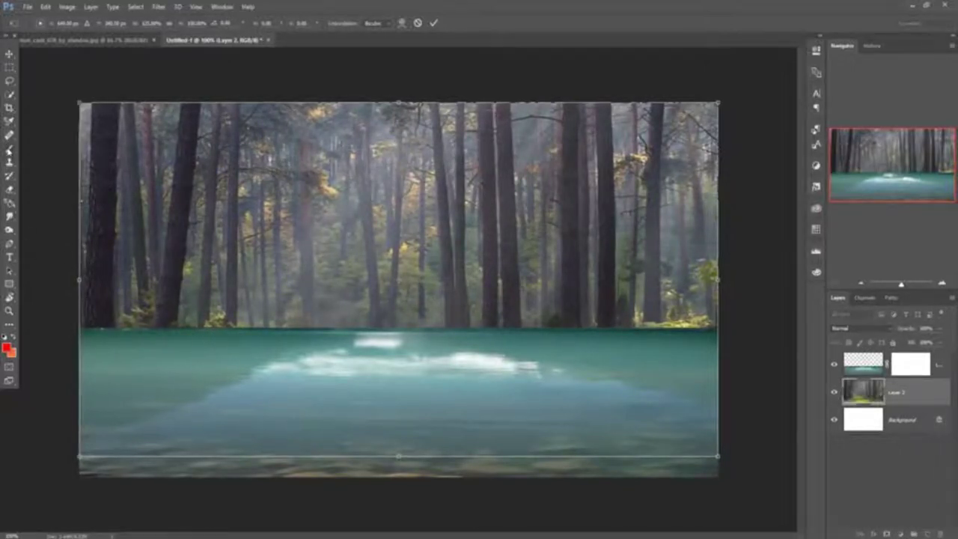
{"action": "left_click", "coordinate": [9, 149]}
{"action": "left_click", "coordinate": [429, 209]}
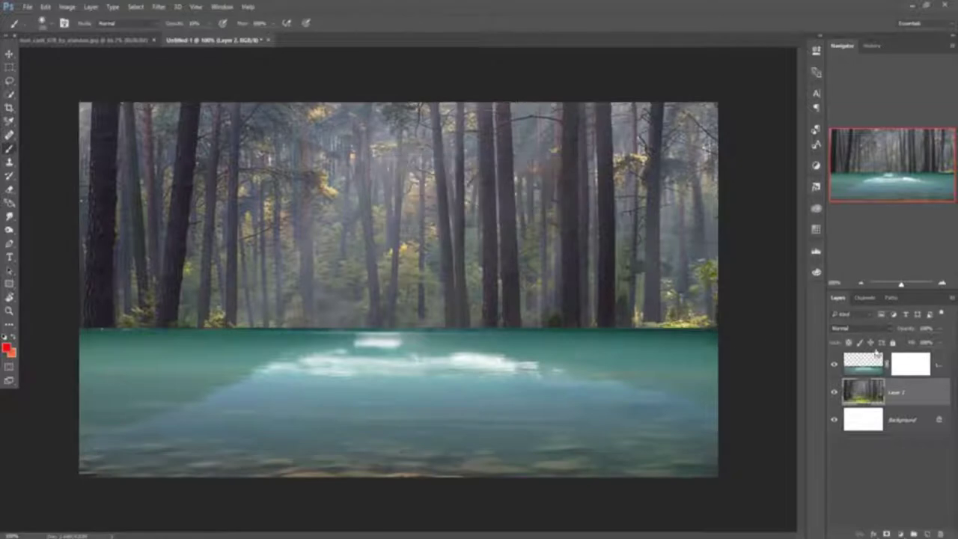
Paint black on the water's mask to fade its top edges into foliage and ground.
{"action": "left_click", "coordinate": [889, 364]}
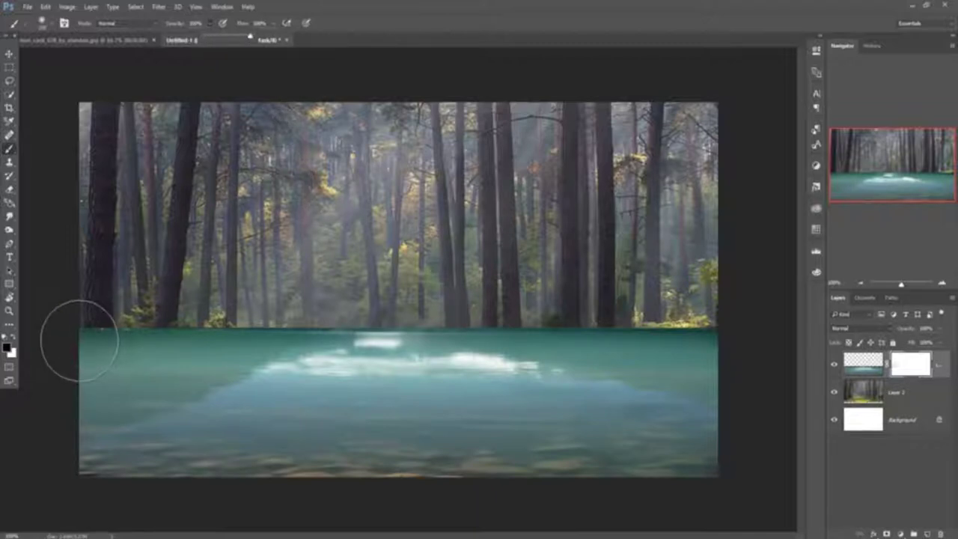
{"action": "mouse_move", "coordinate": [75, 337]}
{"action": "left_mouse_down"}
{"action": "mouse_move", "coordinate": [82, 390]}
{"action": "mouse_move", "coordinate": [198, 322]}
{"action": "mouse_move", "coordinate": [495, 303]}
{"action": "mouse_move", "coordinate": [765, 382]}
{"action": "mouse_move", "coordinate": [448, 299]}
{"action": "left_mouse_up"}
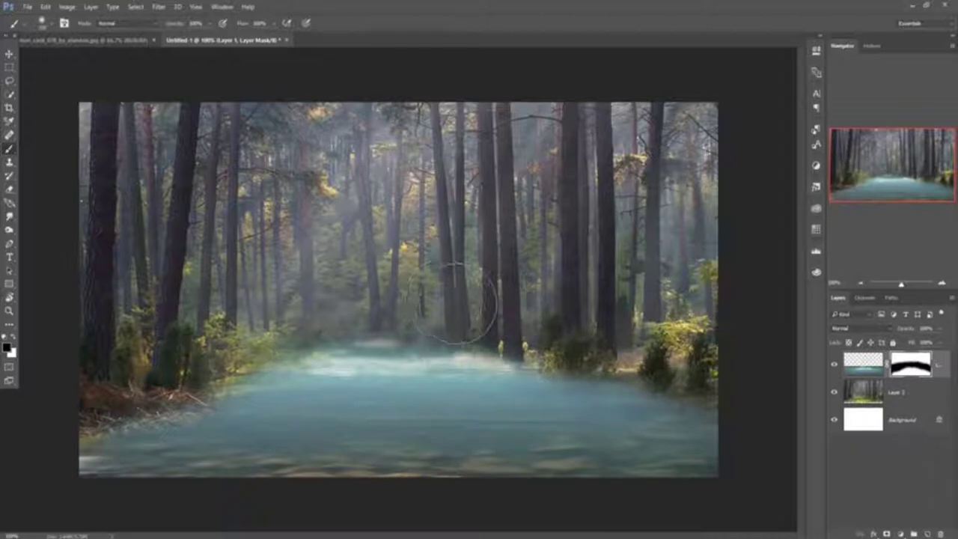
{"action": "left_click_drag", "start_coordinate": [450, 300], "coordinate": [315, 314]}
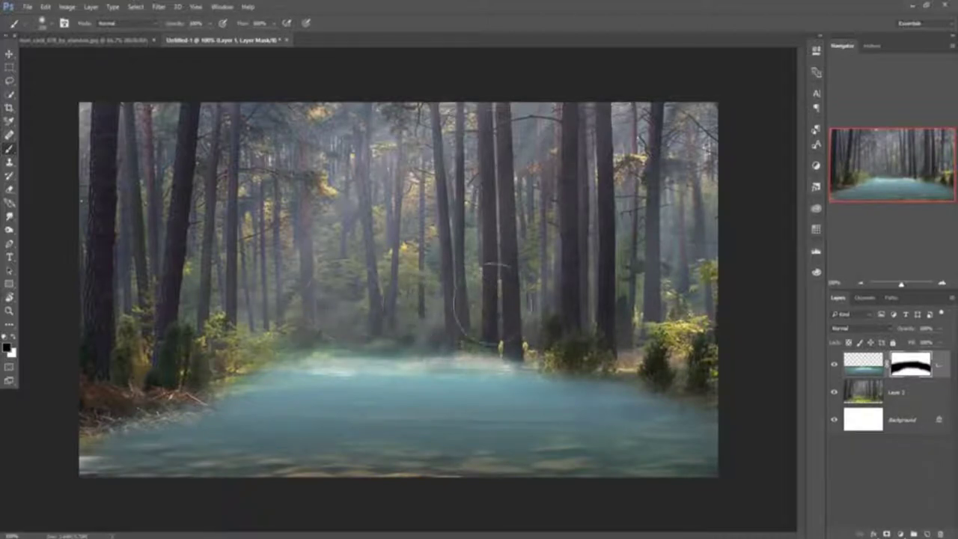
{"action": "left_click_drag", "start_coordinate": [438, 300], "coordinate": [423, 307]}
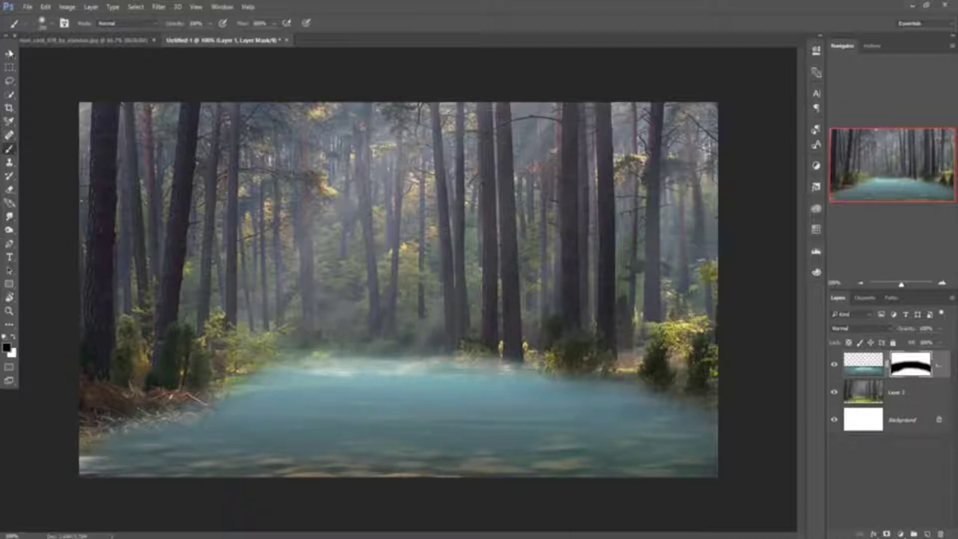
{"action": "key", "text": "v"}
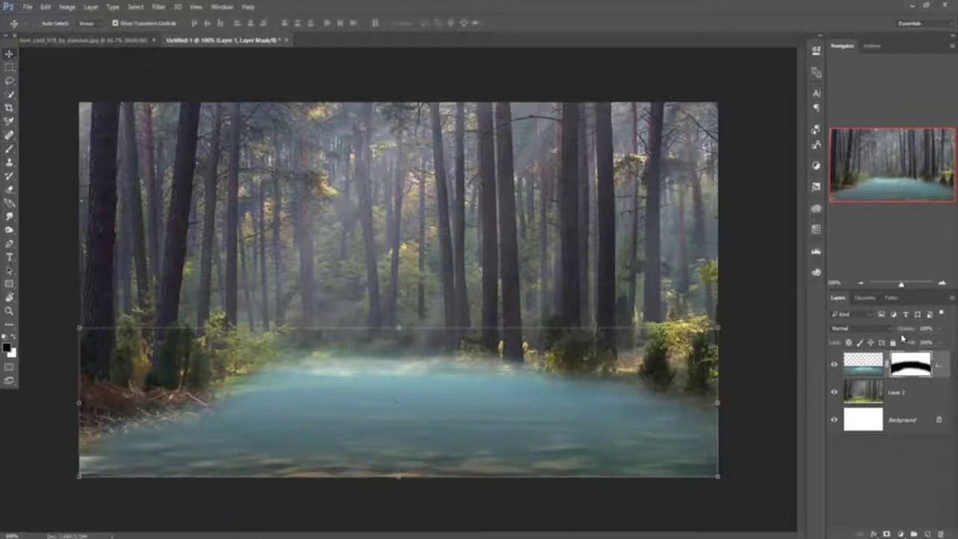
Pull the forest layer's left edge inward and apply the transform.
{"action": "left_click", "coordinate": [865, 391]}
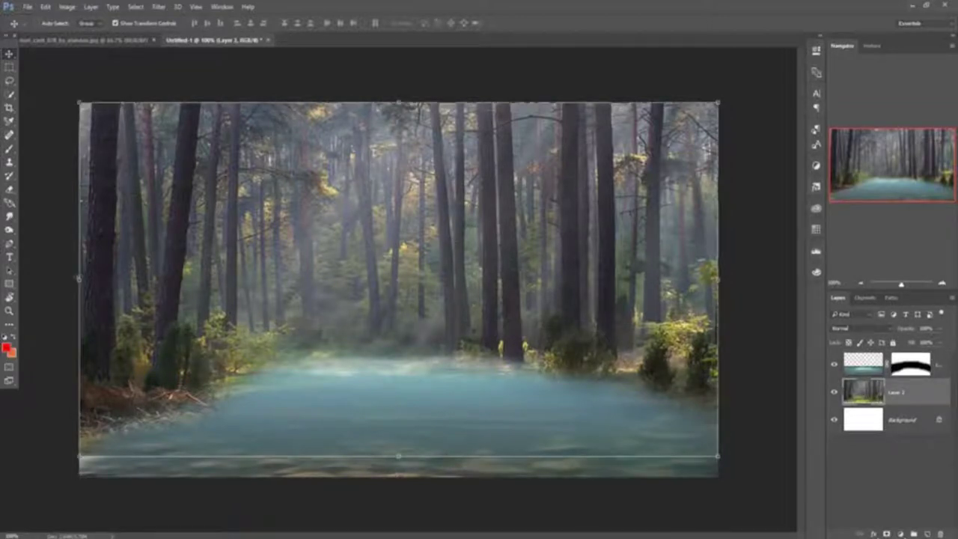
{"action": "left_click_drag", "start_coordinate": [80, 280], "coordinate": [111, 282]}
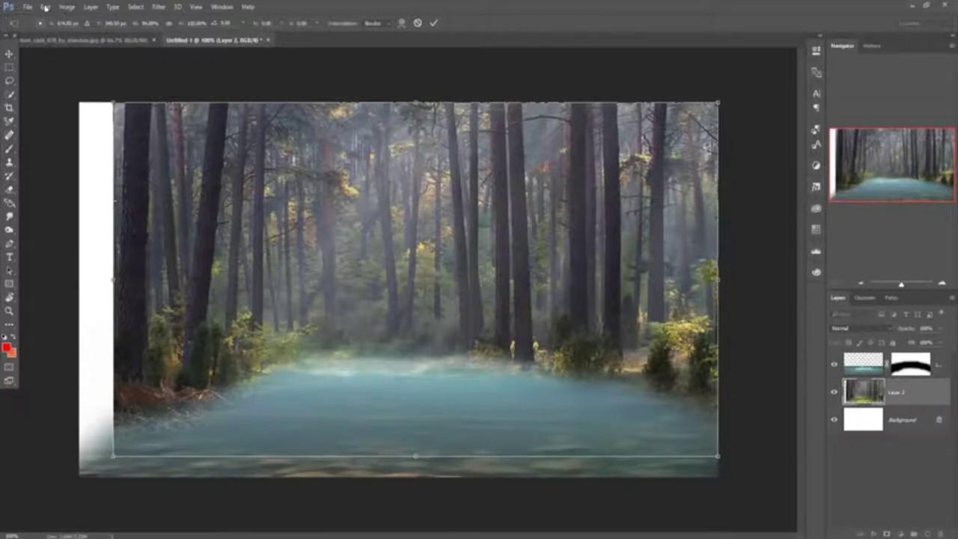
{"action": "left_click", "coordinate": [10, 68]}
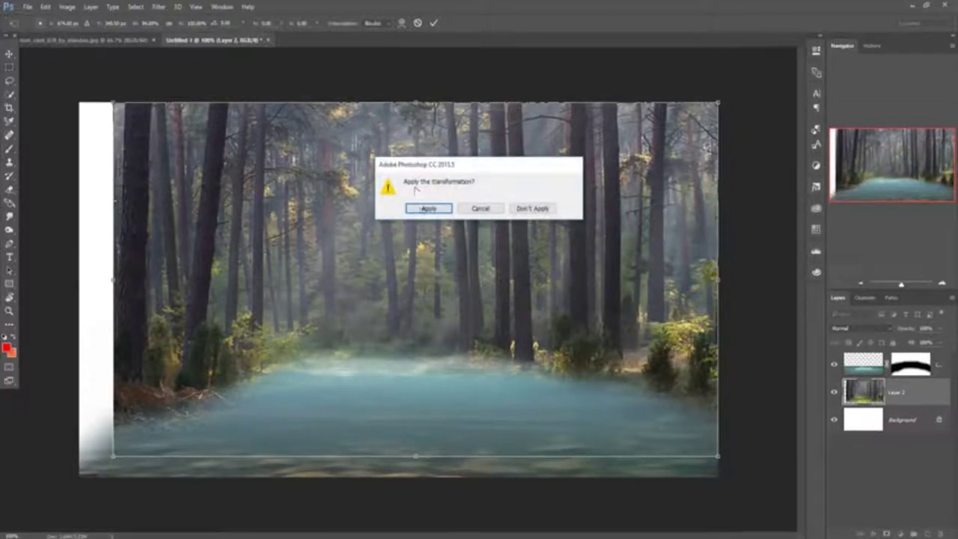
{"action": "left_click", "coordinate": [424, 209]}
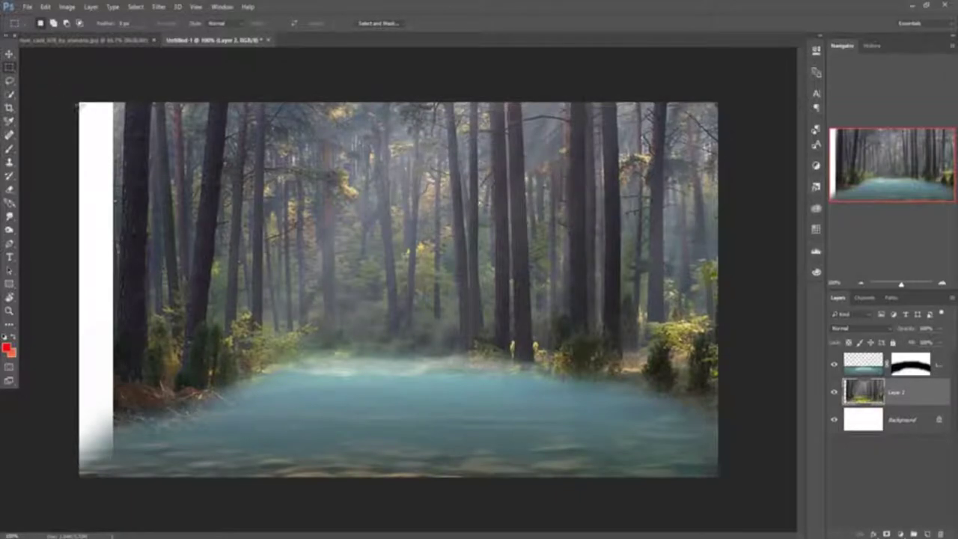
Fill the white strip at the left with Content-Aware forest scenery, then deselect.
{"action": "left_click_drag", "start_coordinate": [78, 104], "coordinate": [135, 379]}
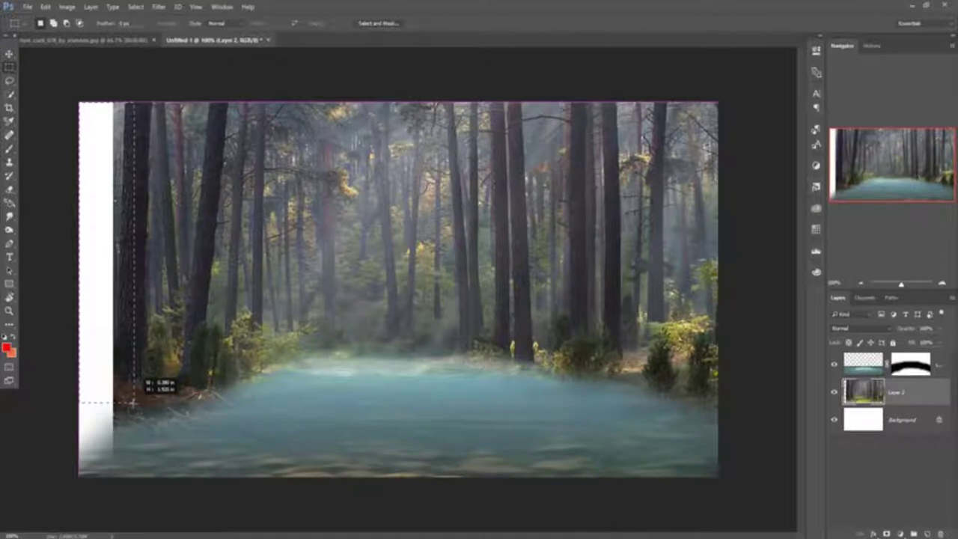
{"action": "left_click_drag", "start_coordinate": [134, 402], "coordinate": [114, 476]}
{"action": "left_click", "coordinate": [46, 6]}
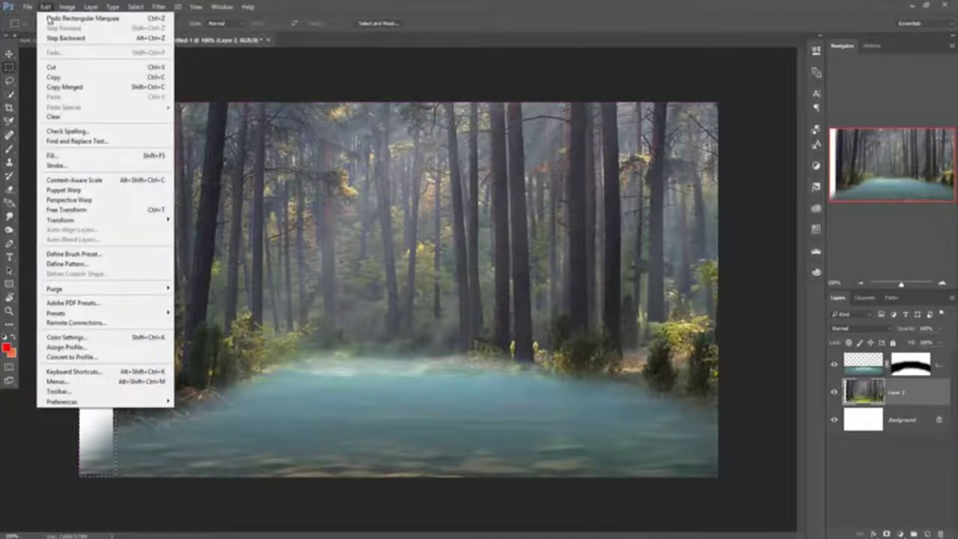
{"action": "left_click", "coordinate": [66, 155]}
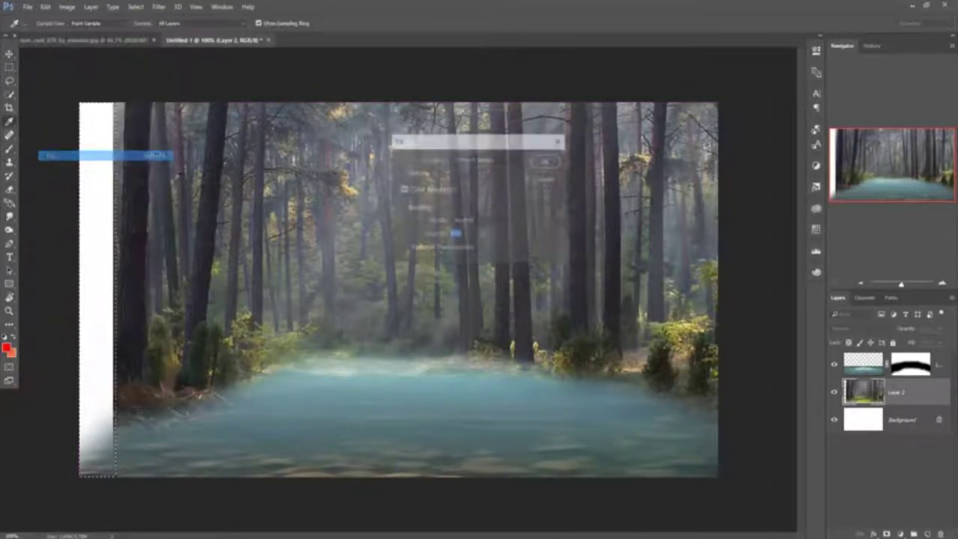
{"action": "left_click", "coordinate": [546, 161]}
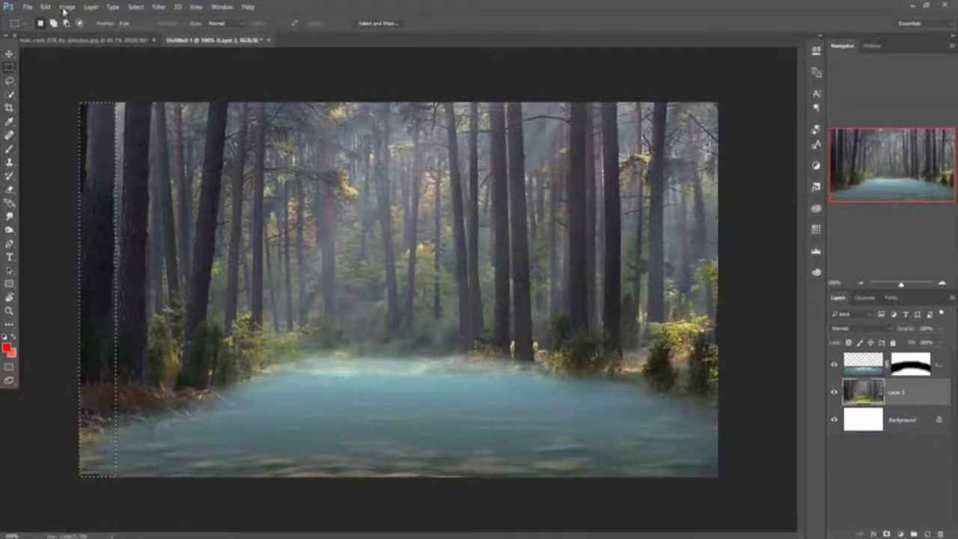
{"action": "left_click", "coordinate": [66, 7]}
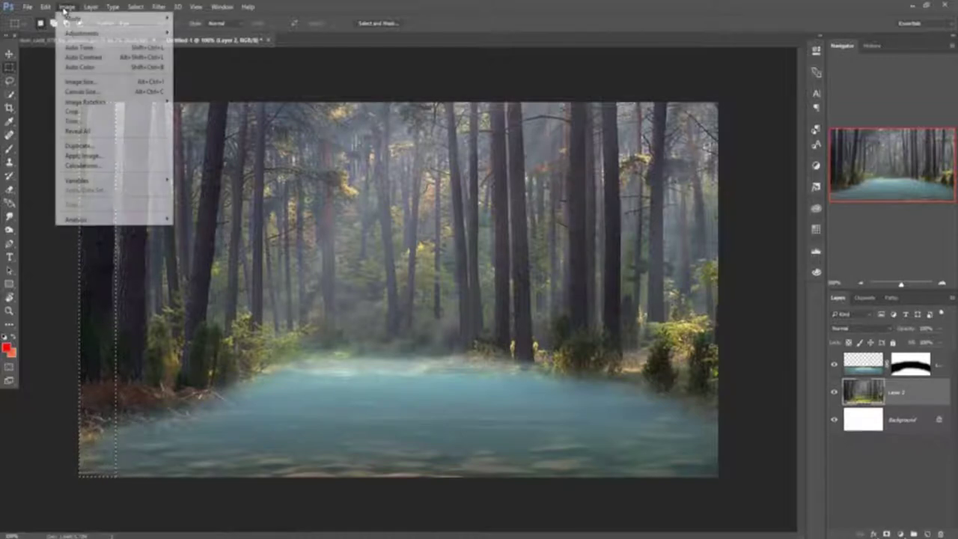
{"action": "mouse_move", "coordinate": [136, 7]}
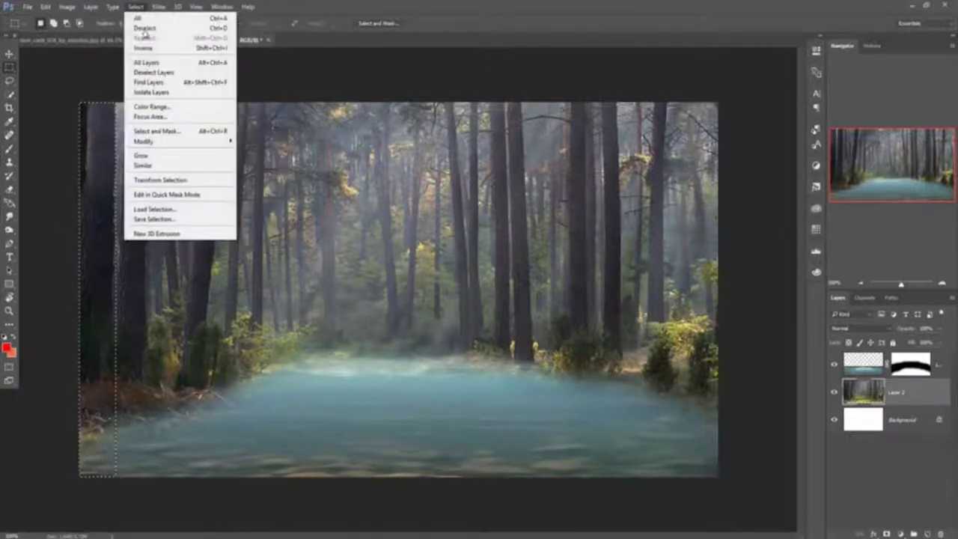
{"action": "left_click", "coordinate": [146, 30]}
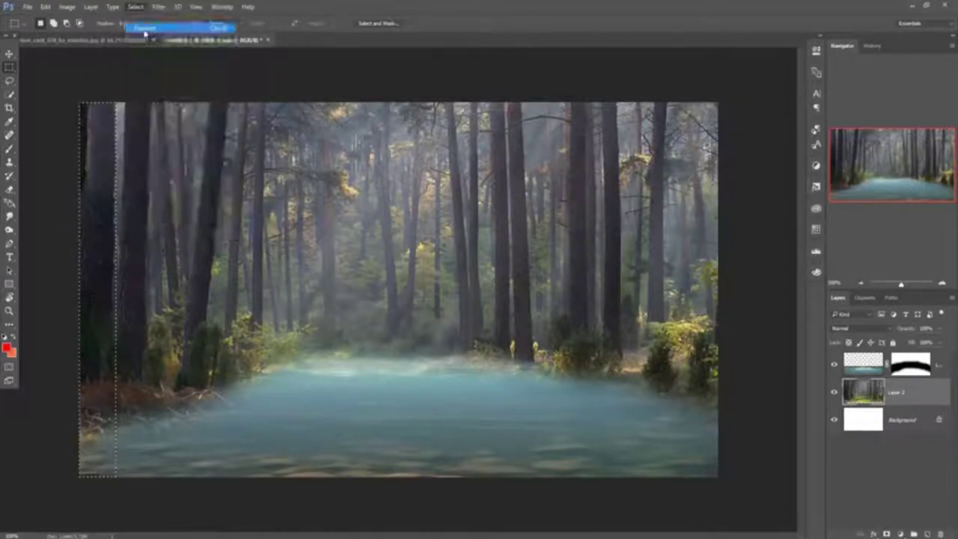
Target the water layer's mask with the Brush tool ready for painting.
{"action": "left_click", "coordinate": [9, 55]}
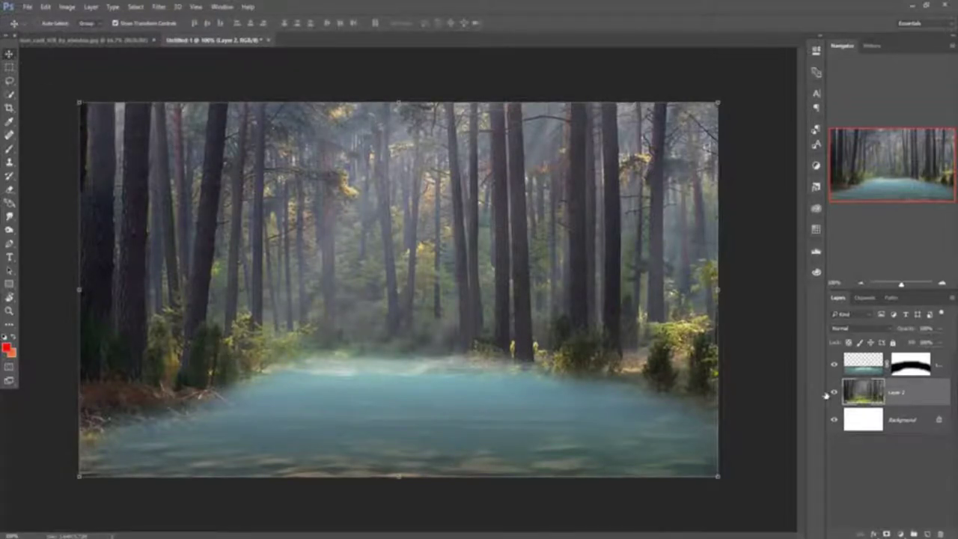
{"action": "left_click", "coordinate": [896, 374]}
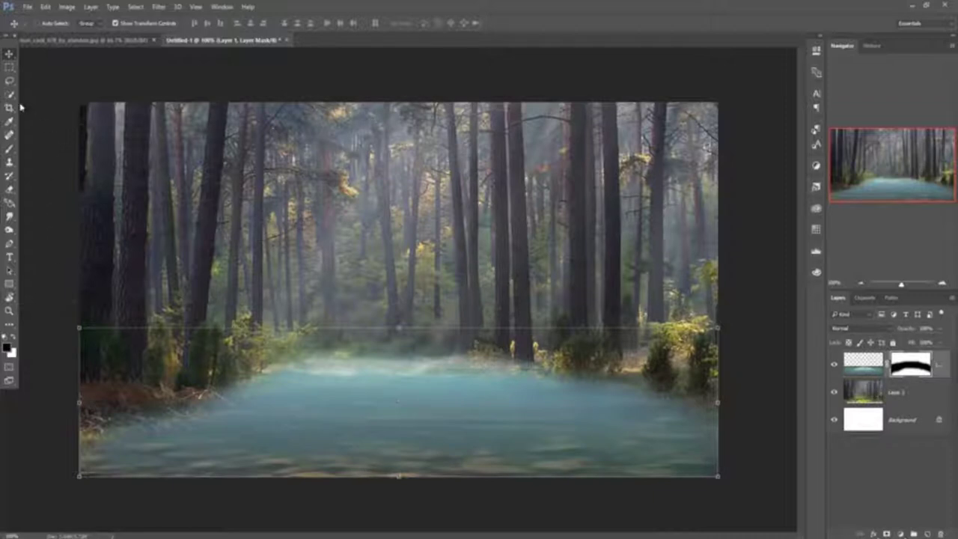
{"action": "left_click", "coordinate": [9, 149]}
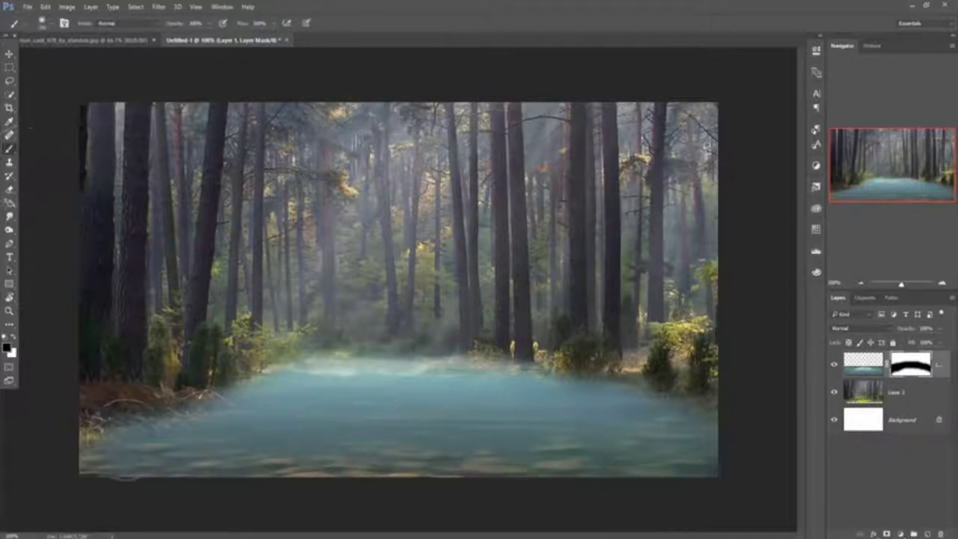
Brush the mask along the water's bottom-left so fog fades softly over ground and tree bases.
{"action": "mouse_move", "coordinate": [154, 462]}
{"action": "left_mouse_down"}
{"action": "mouse_move", "coordinate": [75, 481]}
{"action": "mouse_move", "coordinate": [207, 484]}
{"action": "mouse_move", "coordinate": [167, 467]}
{"action": "mouse_move", "coordinate": [145, 471]}
{"action": "mouse_move", "coordinate": [570, 468]}
{"action": "mouse_move", "coordinate": [712, 455]}
{"action": "mouse_move", "coordinate": [270, 488]}
{"action": "mouse_move", "coordinate": [18, 467]}
{"action": "mouse_move", "coordinate": [125, 491]}
{"action": "left_mouse_up"}
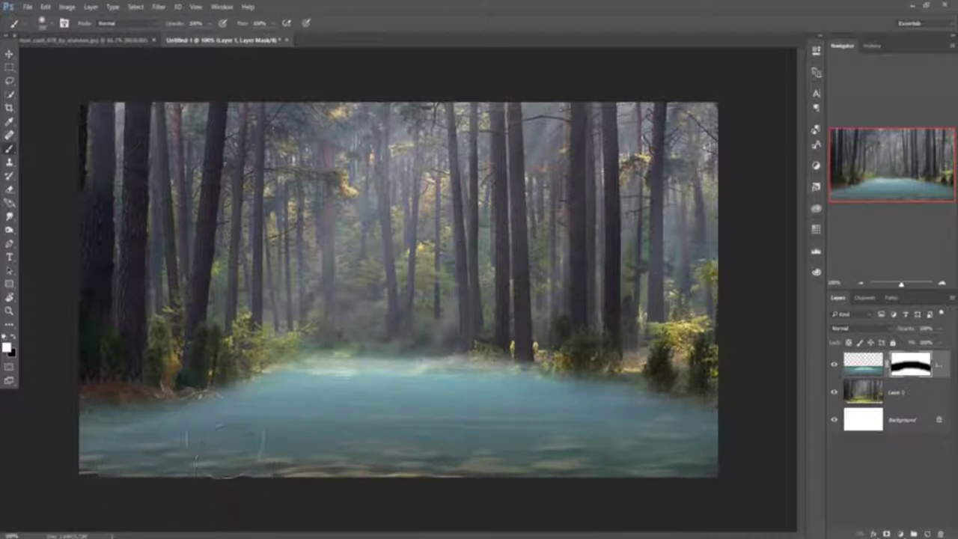
{"action": "left_click_drag", "start_coordinate": [172, 446], "coordinate": [107, 449]}
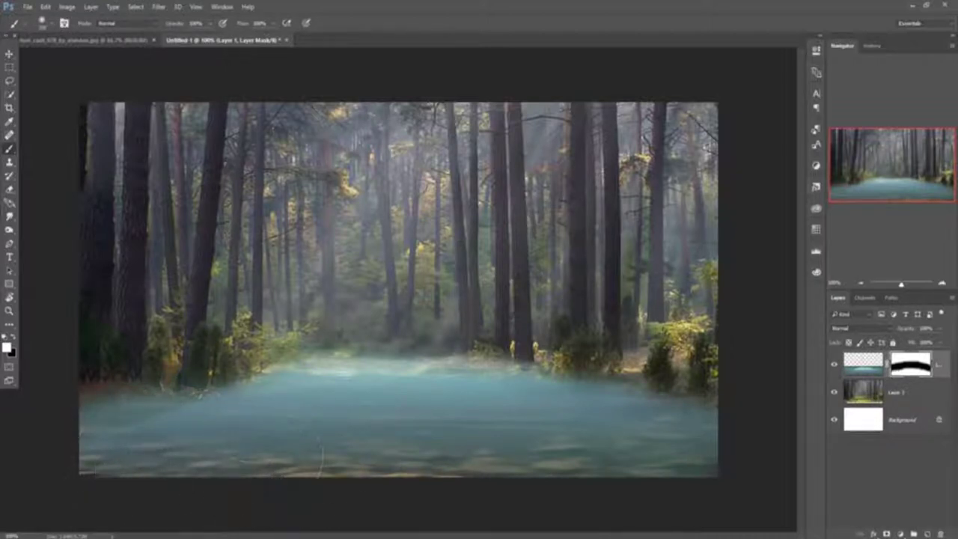
{"action": "mouse_move", "coordinate": [146, 341]}
{"action": "left_mouse_down"}
{"action": "mouse_move", "coordinate": [219, 438]}
{"action": "mouse_move", "coordinate": [104, 393]}
{"action": "left_mouse_up"}
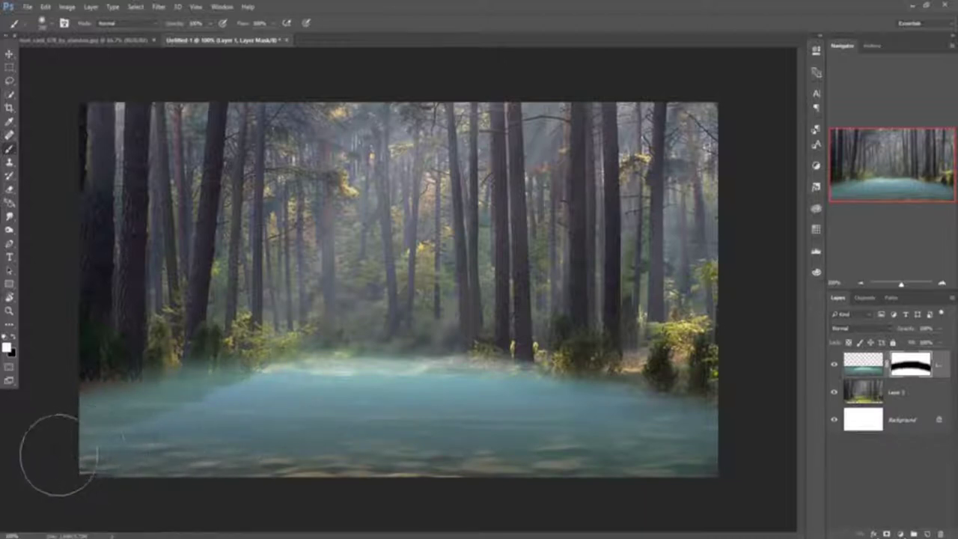
{"action": "left_click_drag", "start_coordinate": [109, 435], "coordinate": [122, 459]}
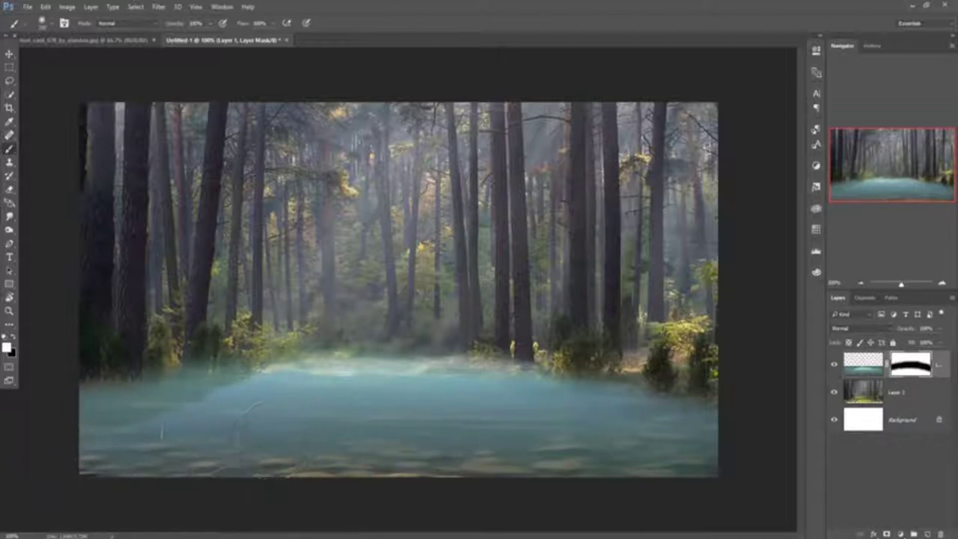
Bring up the woman-in-white photo, pick the Pen tool and zoom in on her dress.
{"action": "left_click", "coordinate": [9, 54]}
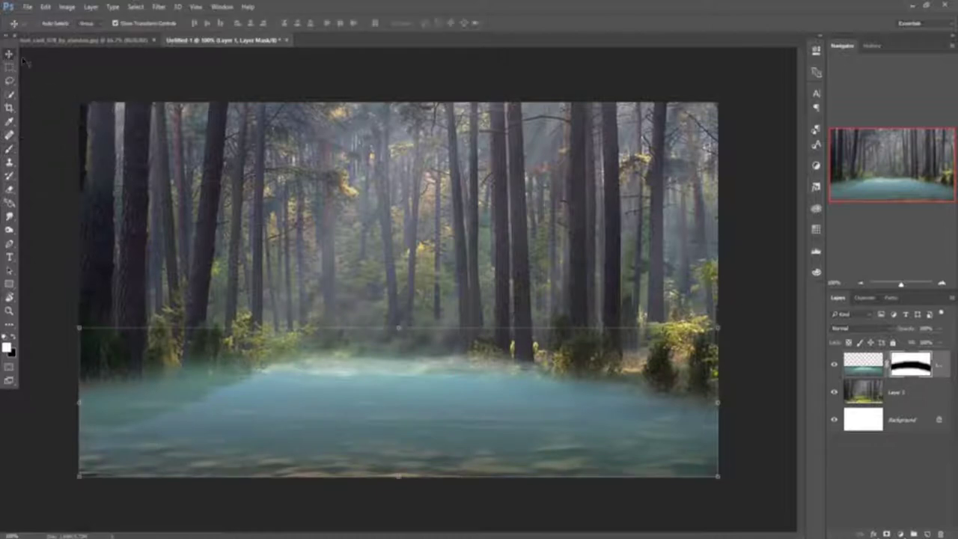
{"action": "left_click", "coordinate": [71, 41]}
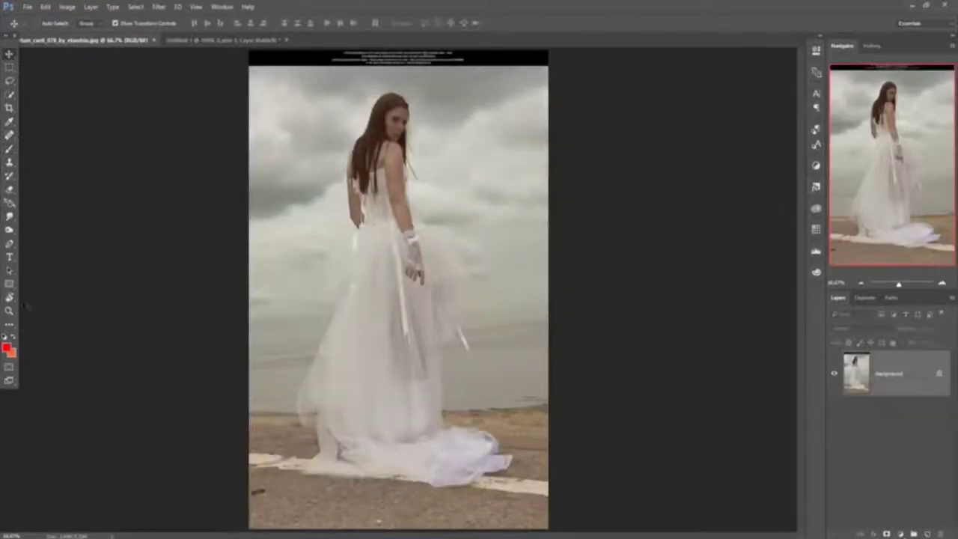
{"action": "left_click", "coordinate": [9, 244]}
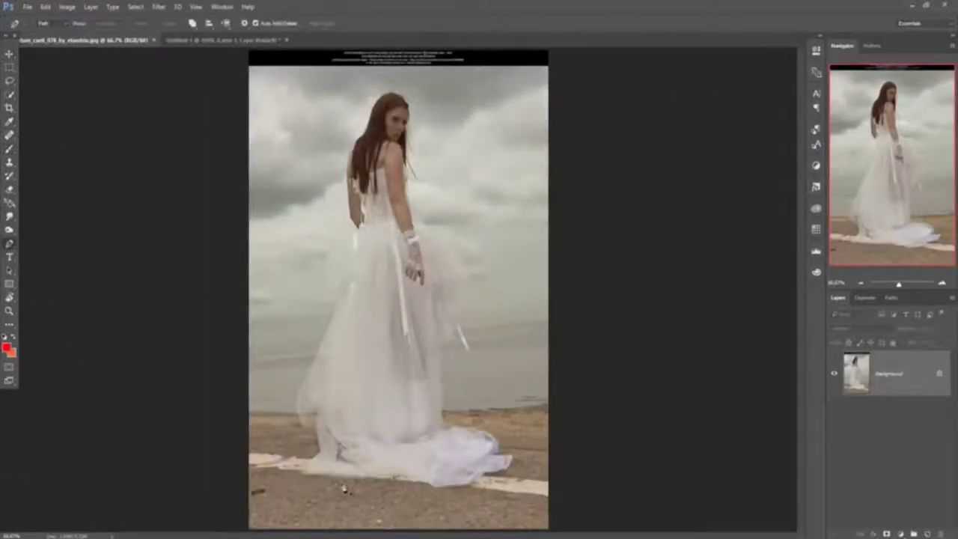
{"action": "key", "text": "ctrl+plus"}
{"action": "key", "text": "ctrl+plus"}
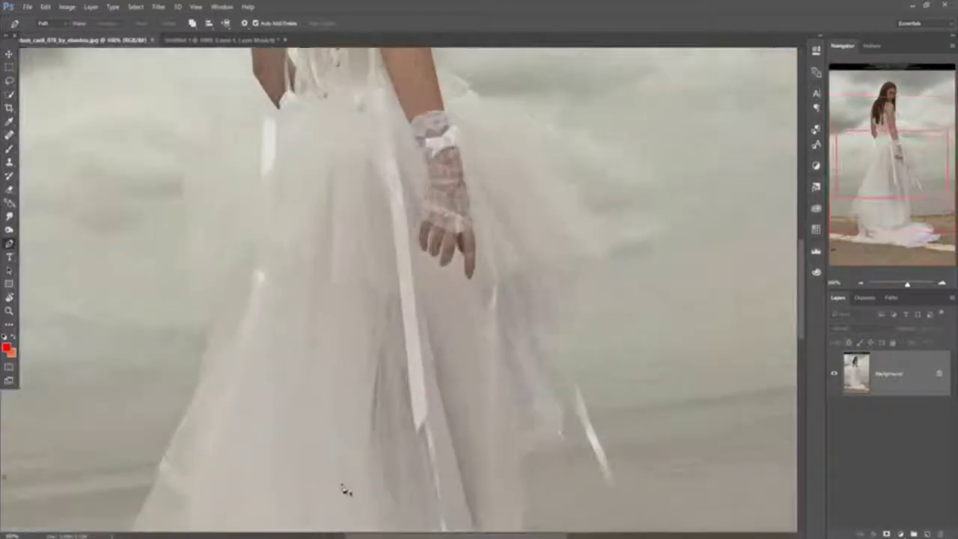
{"action": "scroll", "coordinate": [393, 395], "scroll_direction": "down", "scroll_amount": 10}
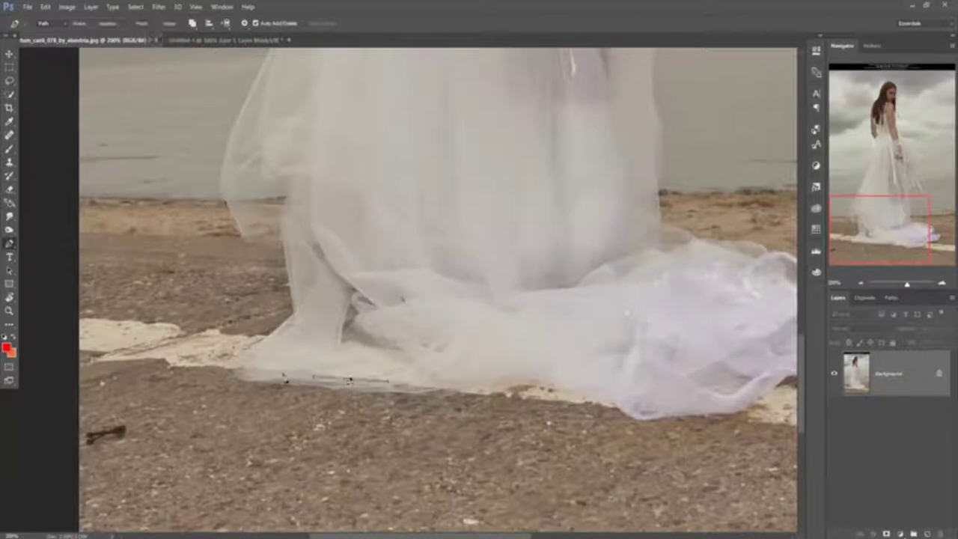
Trace path points up the dress's left edge and along the upper arm.
{"action": "left_click", "coordinate": [226, 193]}
{"action": "left_click", "coordinate": [229, 133]}
{"action": "scroll", "coordinate": [318, 230], "scroll_direction": "up", "scroll_amount": 5}
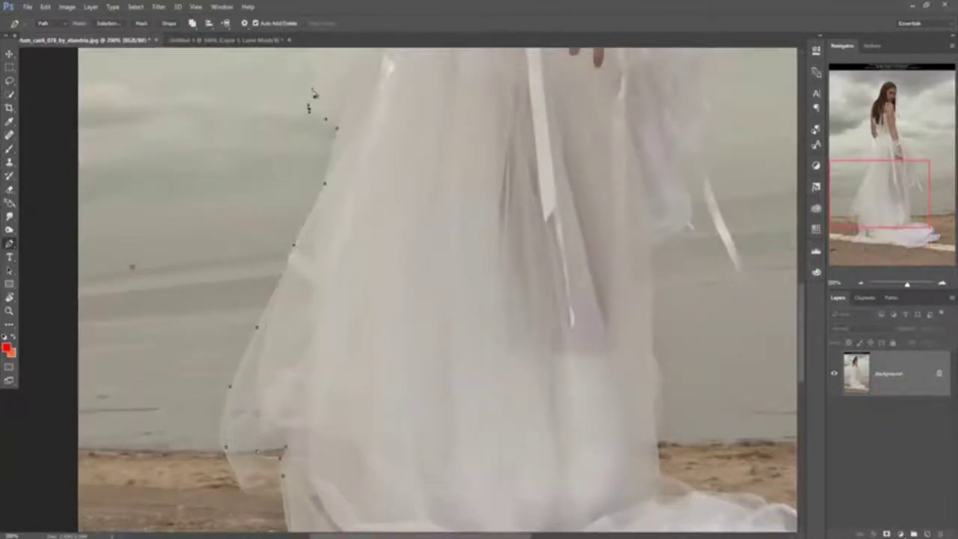
{"action": "scroll", "coordinate": [345, 172], "scroll_direction": "up", "scroll_amount": 5}
{"action": "left_click", "coordinate": [411, 161]}
{"action": "left_click", "coordinate": [390, 120]}
{"action": "scroll", "coordinate": [399, 154], "scroll_direction": "up", "scroll_amount": 1}
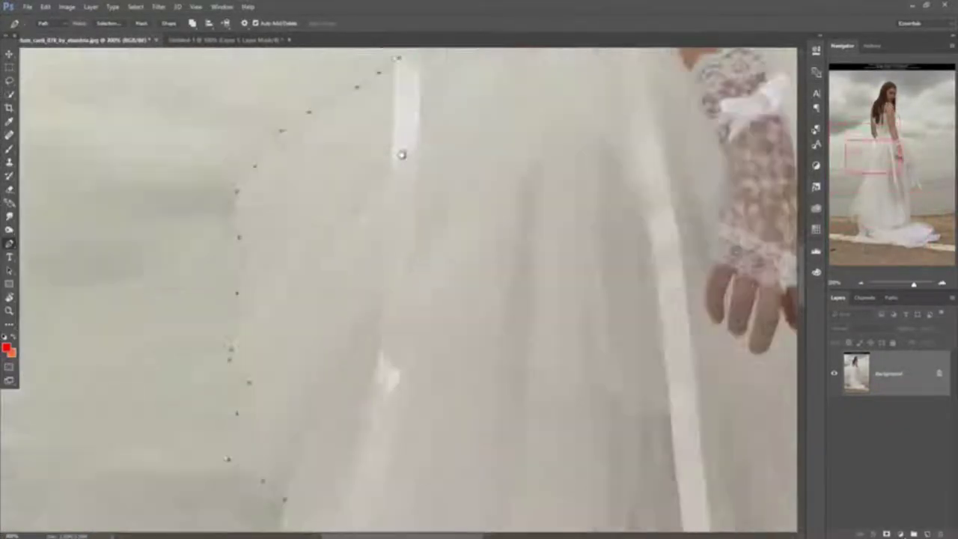
{"action": "scroll", "coordinate": [400, 154], "scroll_direction": "up", "scroll_amount": 5}
{"action": "scroll", "coordinate": [419, 300], "scroll_direction": "up", "scroll_amount": 3}
{"action": "left_click", "coordinate": [409, 330]}
{"action": "left_click", "coordinate": [405, 200]}
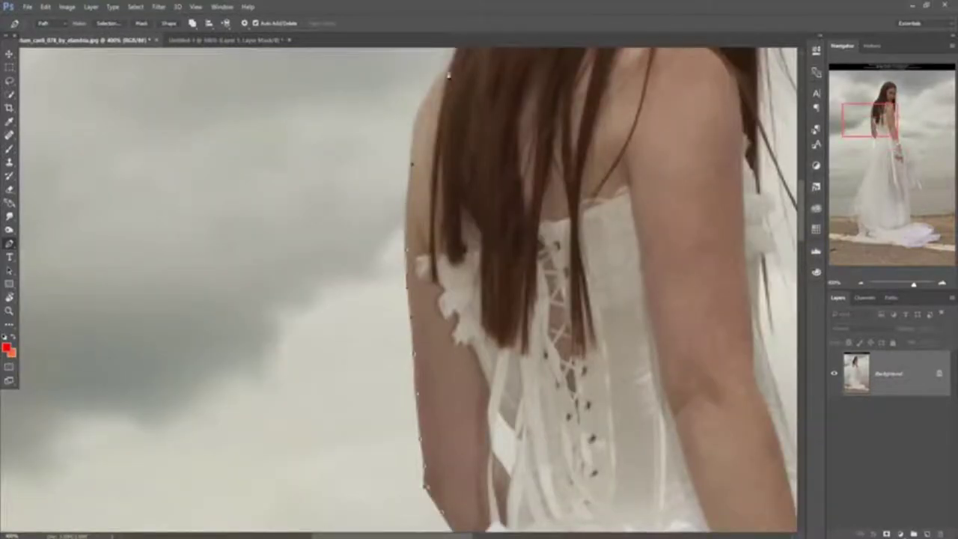
{"action": "scroll", "coordinate": [415, 119], "scroll_direction": "up", "scroll_amount": 5}
Continue the path around the hair and down toward the neck.
{"action": "left_click", "coordinate": [487, 394]}
{"action": "left_click", "coordinate": [522, 324]}
{"action": "left_click", "coordinate": [554, 217]}
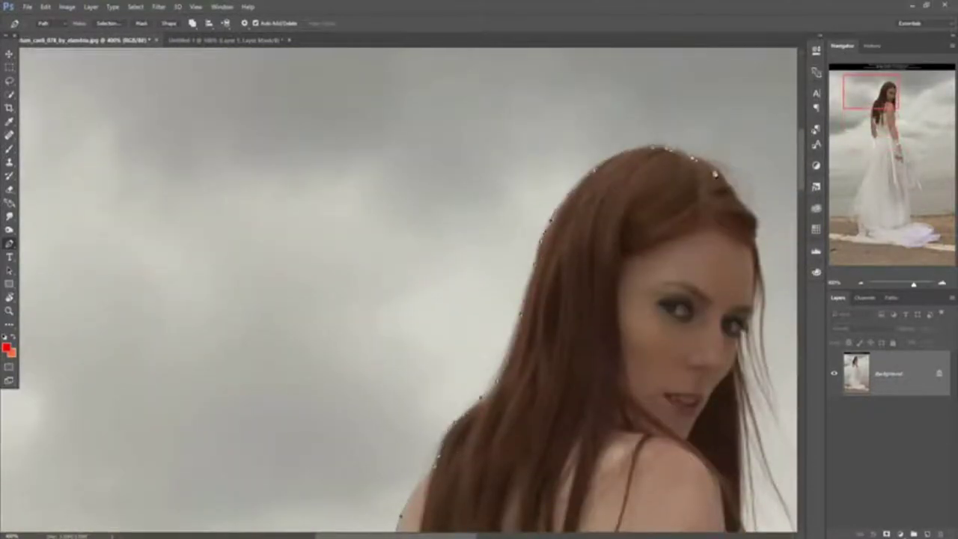
{"action": "left_click", "coordinate": [754, 219]}
{"action": "left_click", "coordinate": [758, 283]}
{"action": "left_click", "coordinate": [742, 336]}
{"action": "left_click", "coordinate": [738, 408]}
Close the path along the veil and dress edges, then zoom out to the whole photo.
{"action": "scroll", "coordinate": [741, 462], "scroll_direction": "down", "scroll_amount": 5}
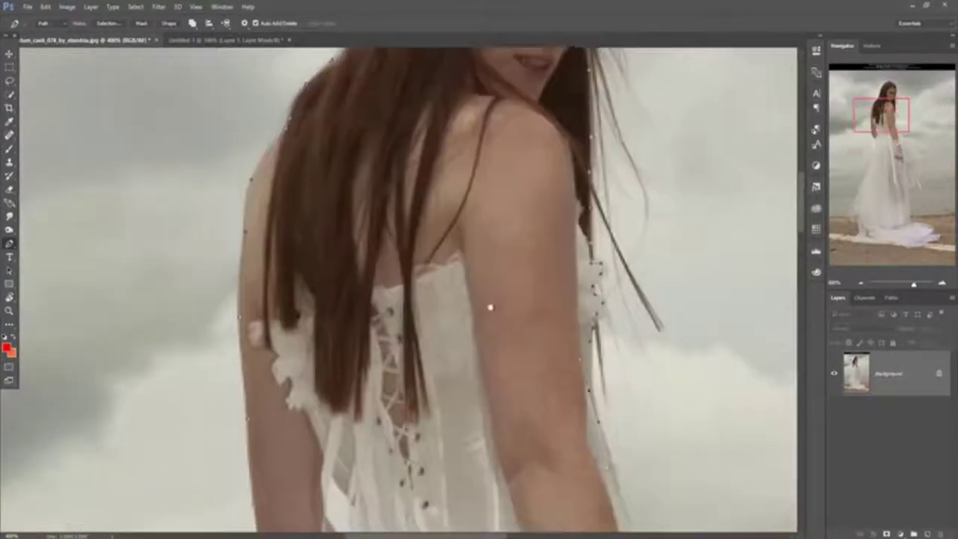
{"action": "scroll", "coordinate": [488, 307], "scroll_direction": "down", "scroll_amount": 5}
{"action": "scroll", "coordinate": [589, 407], "scroll_direction": "down", "scroll_amount": 5}
{"action": "left_click", "coordinate": [422, 458]}
{"action": "scroll", "coordinate": [421, 458], "scroll_direction": "down", "scroll_amount": 5}
{"action": "left_click", "coordinate": [286, 296]}
{"action": "scroll", "coordinate": [288, 315], "scroll_direction": "down", "scroll_amount": 5}
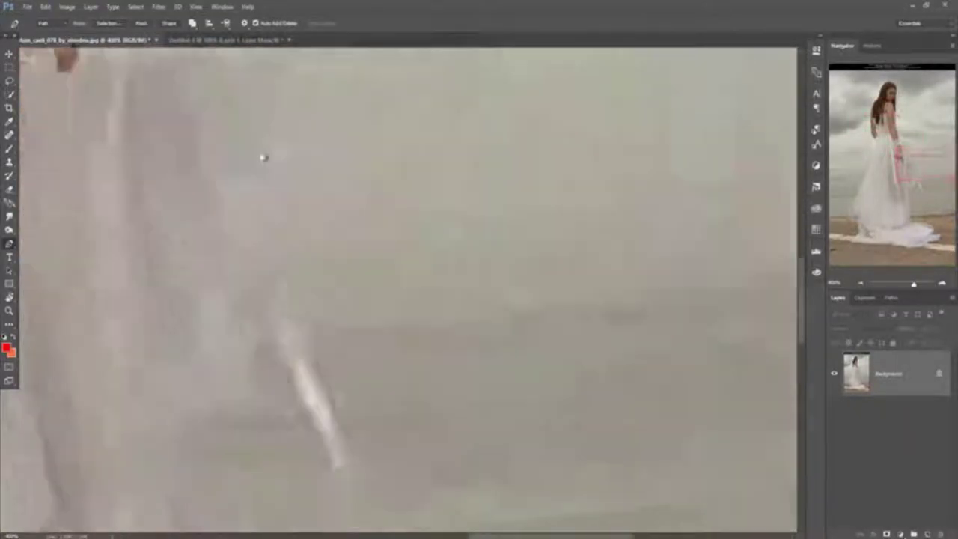
{"action": "scroll", "coordinate": [263, 156], "scroll_direction": "down", "scroll_amount": 5}
{"action": "scroll", "coordinate": [263, 157], "scroll_direction": "up", "scroll_amount": 2}
{"action": "scroll", "coordinate": [230, 185], "scroll_direction": "down", "scroll_amount": 3}
{"action": "left_click", "coordinate": [226, 276]}
{"action": "left_click", "coordinate": [243, 404]}
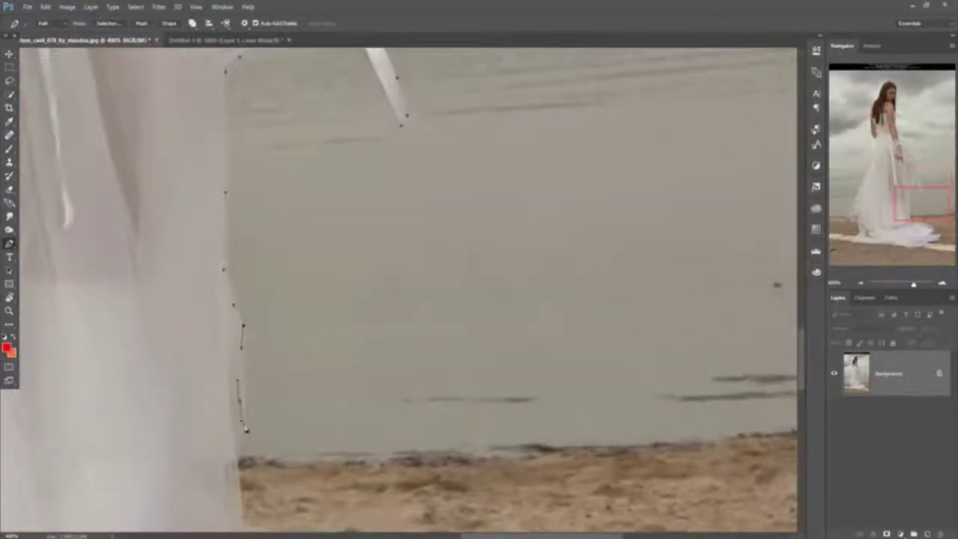
{"action": "scroll", "coordinate": [243, 404], "scroll_direction": "down", "scroll_amount": 5}
{"action": "scroll", "coordinate": [319, 356], "scroll_direction": "down", "scroll_amount": 5}
{"action": "scroll", "coordinate": [239, 277], "scroll_direction": "left", "scroll_amount": 5}
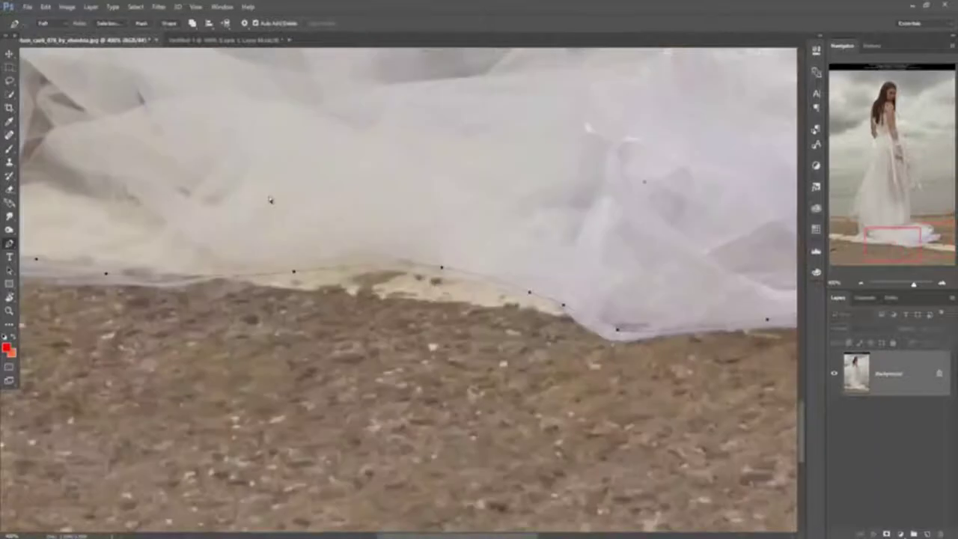
{"action": "key", "text": "ctrl+0"}
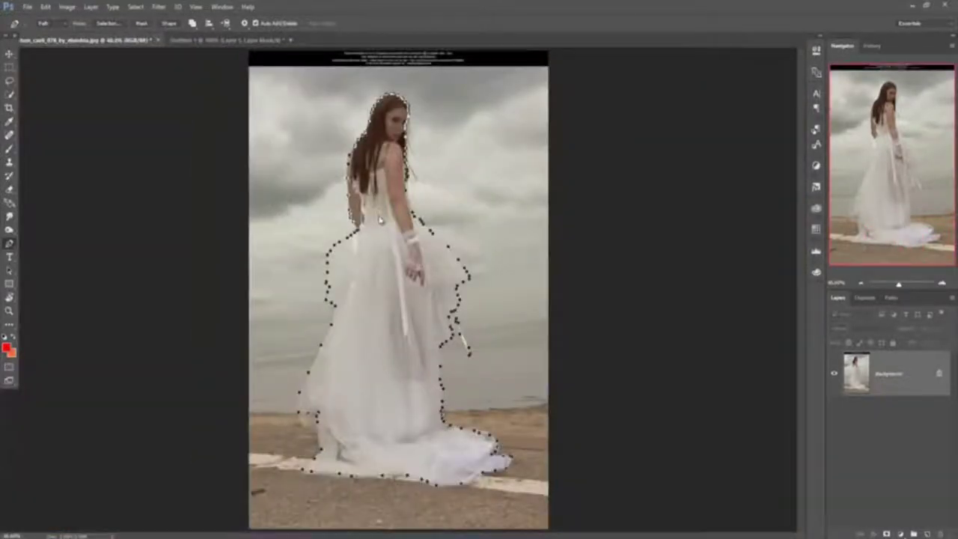
Turn the path into a selection and copy the cut-out woman into the forest scene.
{"action": "right_click", "coordinate": [378, 217]}
{"action": "left_click", "coordinate": [435, 266]}
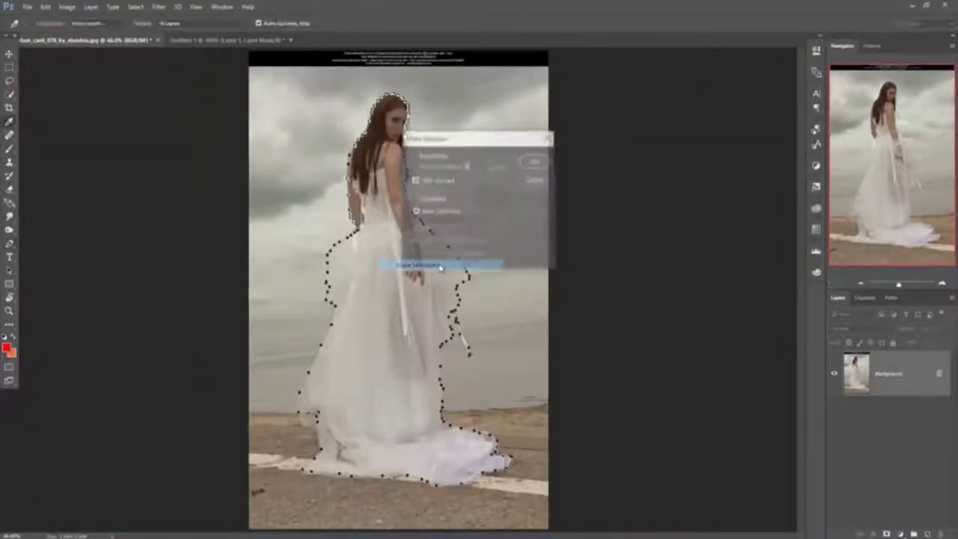
{"action": "left_click", "coordinate": [541, 161]}
{"action": "left_click", "coordinate": [9, 54]}
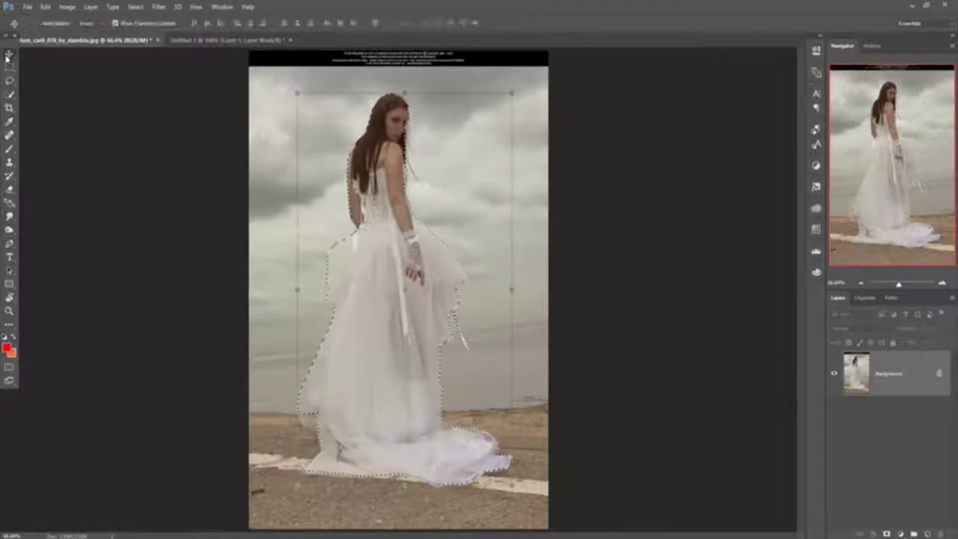
{"action": "left_click_drag", "start_coordinate": [62, 41], "coordinate": [538, 98]}
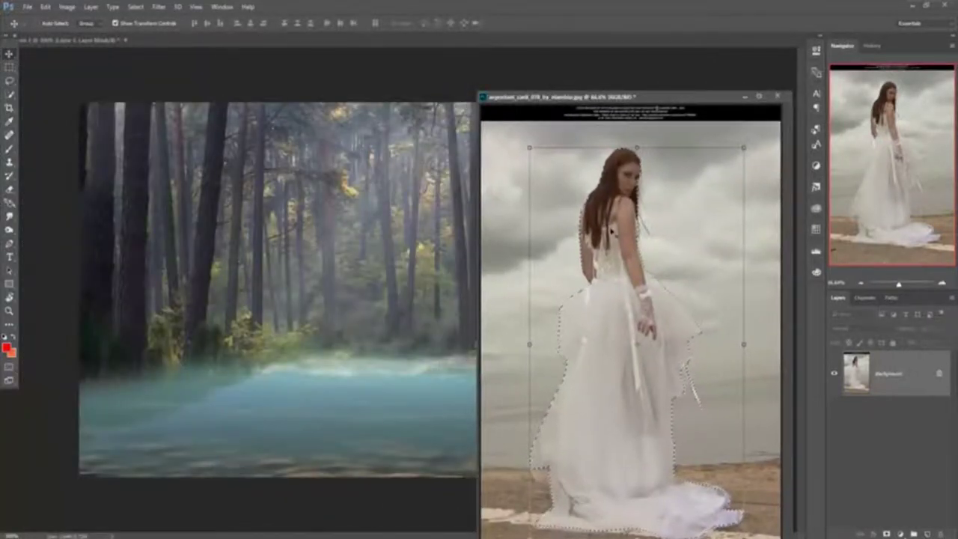
{"action": "left_click_drag", "start_coordinate": [613, 232], "coordinate": [427, 237]}
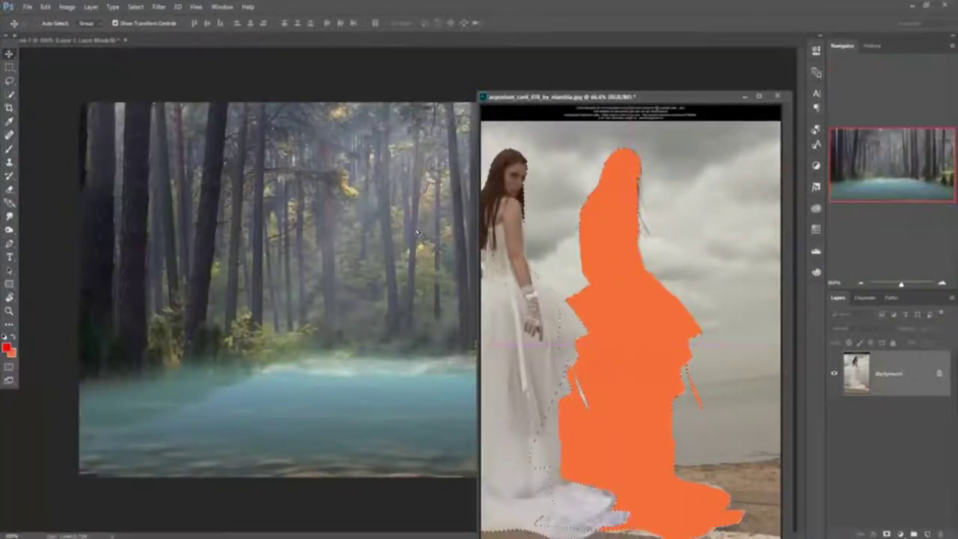
{"action": "left_click", "coordinate": [746, 98]}
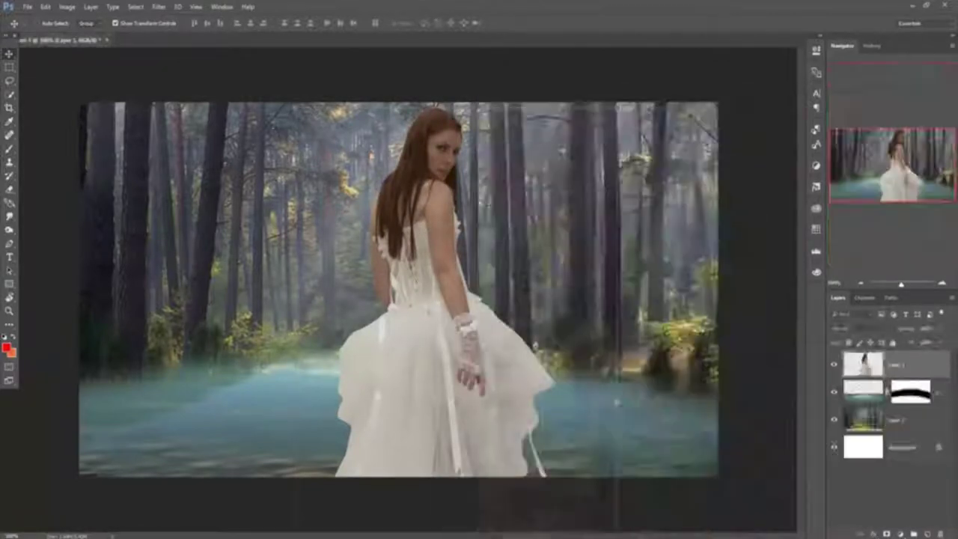
Scale the woman layer and position her standing on the misty water, then commit.
{"action": "key", "text": "ctrl+t"}
{"action": "left_click_drag", "start_coordinate": [334, 105], "coordinate": [352, 221]}
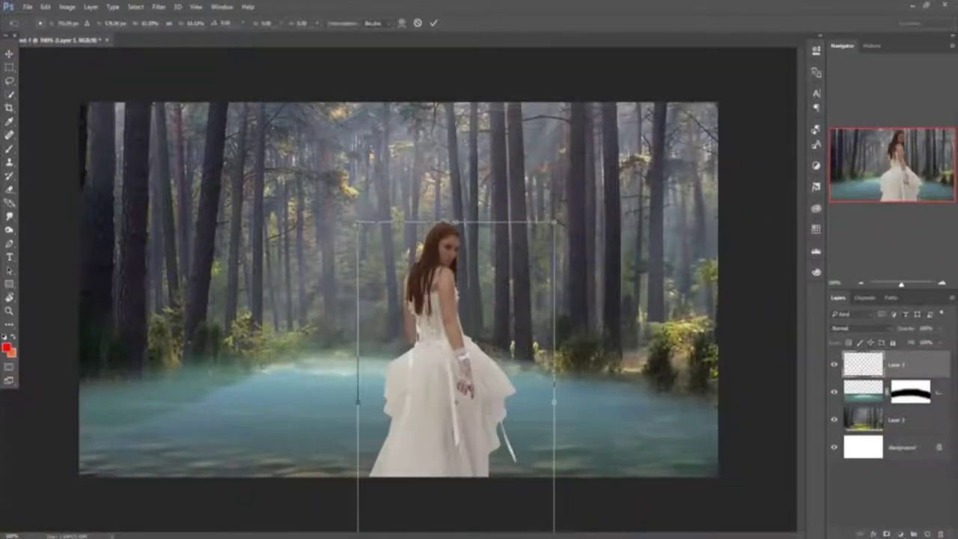
{"action": "mouse_move", "coordinate": [438, 317]}
{"action": "left_mouse_down"}
{"action": "mouse_move", "coordinate": [391, 200]}
{"action": "mouse_move", "coordinate": [388, 218]}
{"action": "left_mouse_up"}
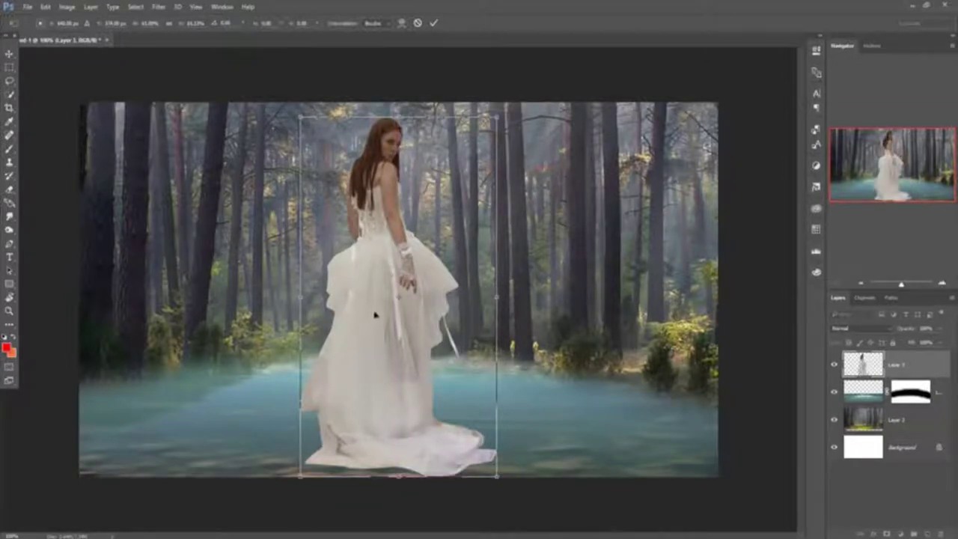
{"action": "left_click_drag", "start_coordinate": [375, 315], "coordinate": [386, 316]}
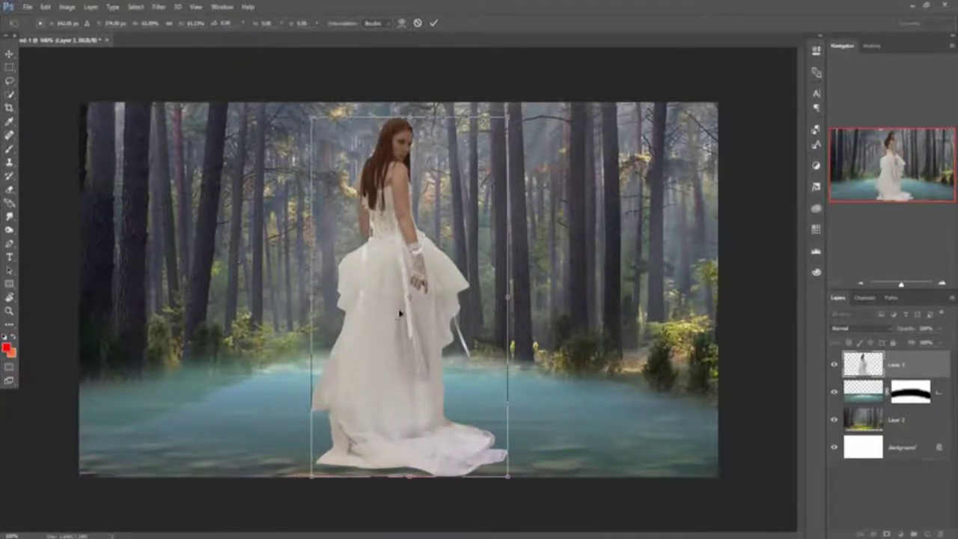
{"action": "left_click", "coordinate": [434, 23]}
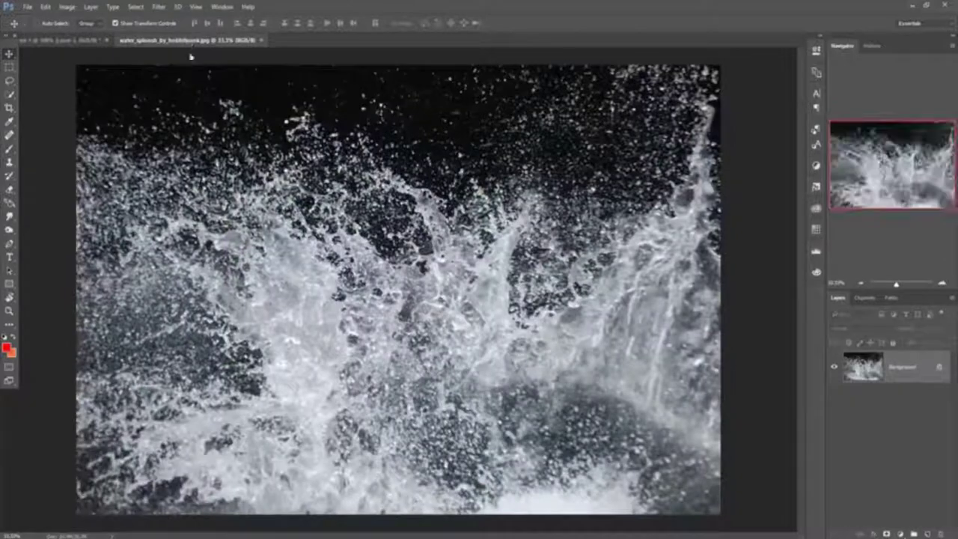
Copy the water splash image into the forest document as a new layer.
{"action": "left_click_drag", "start_coordinate": [188, 39], "coordinate": [429, 105]}
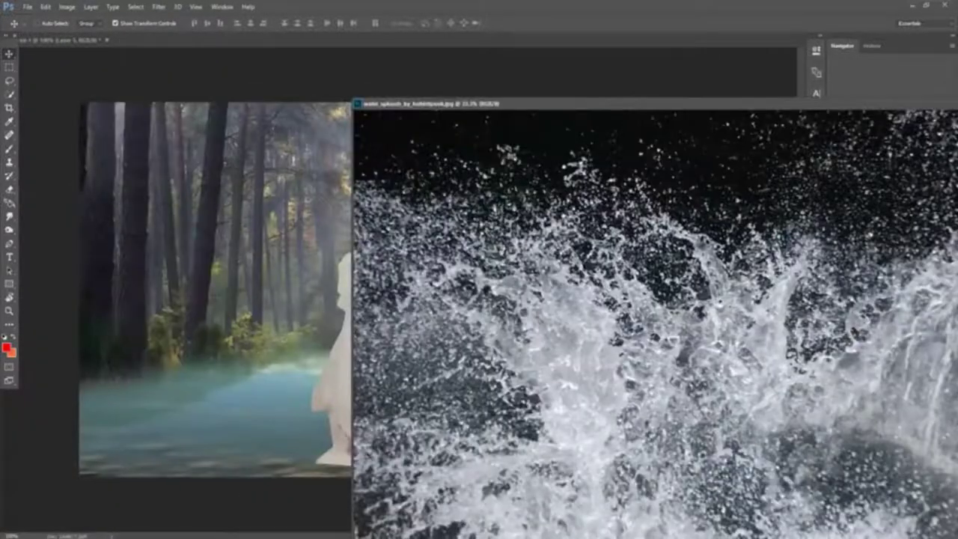
{"action": "left_click_drag", "start_coordinate": [569, 300], "coordinate": [218, 292]}
{"action": "left_click_drag", "start_coordinate": [912, 110], "coordinate": [558, 169]}
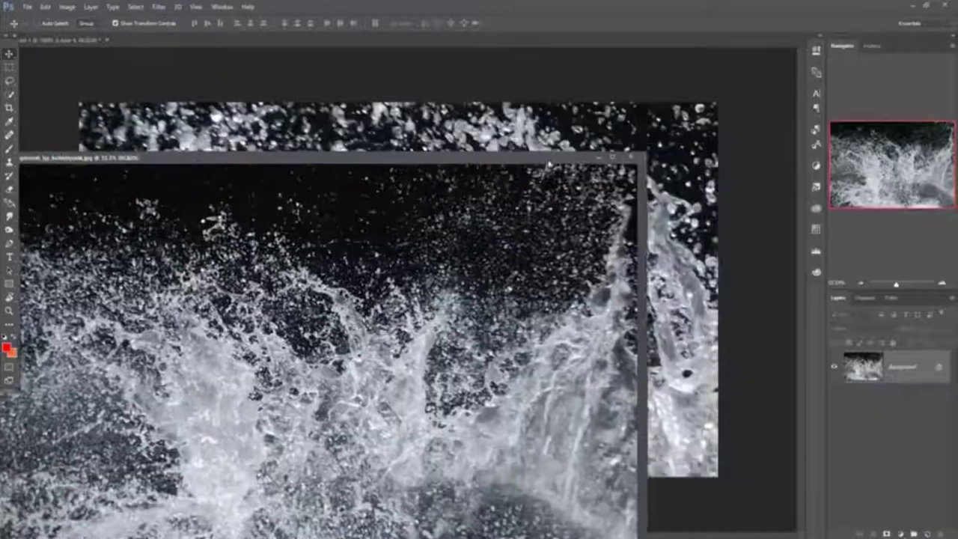
{"action": "left_click", "coordinate": [635, 158]}
Scale and position the splash across the lake below the bride and commit.
{"action": "left_click_drag", "start_coordinate": [397, 292], "coordinate": [577, 364]}
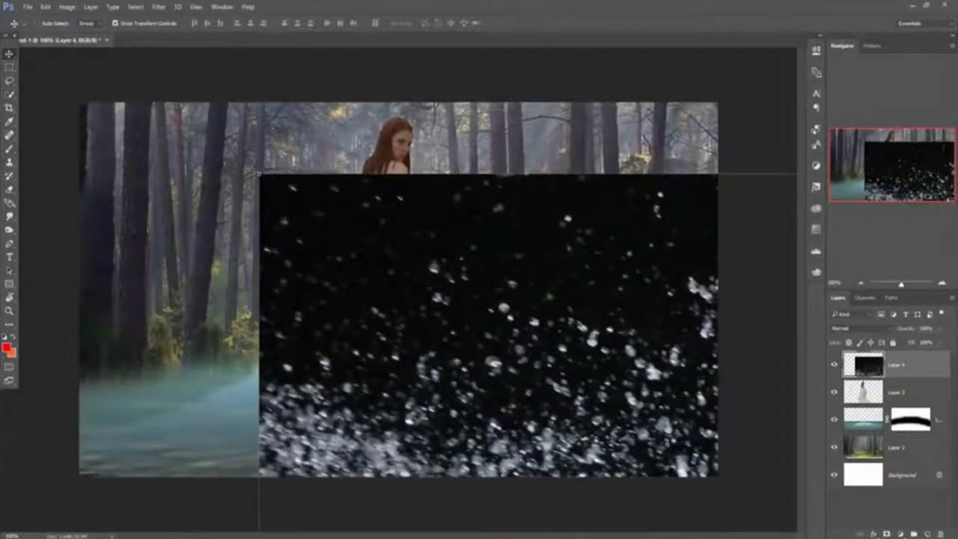
{"action": "mouse_move", "coordinate": [259, 173]}
{"action": "left_mouse_down"}
{"action": "mouse_move", "coordinate": [197, 260]}
{"action": "mouse_move", "coordinate": [227, 253]}
{"action": "left_mouse_up"}
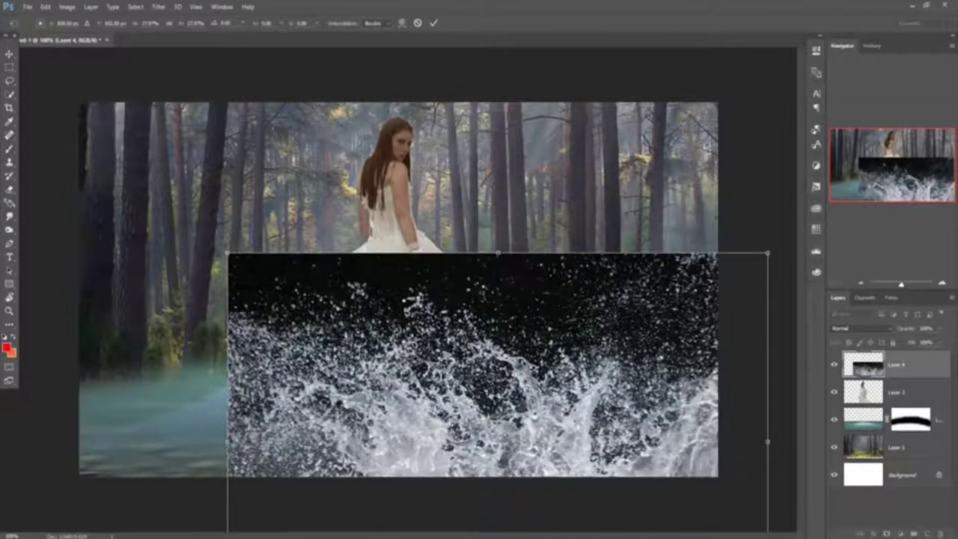
{"action": "left_click_drag", "start_coordinate": [228, 253], "coordinate": [263, 278]}
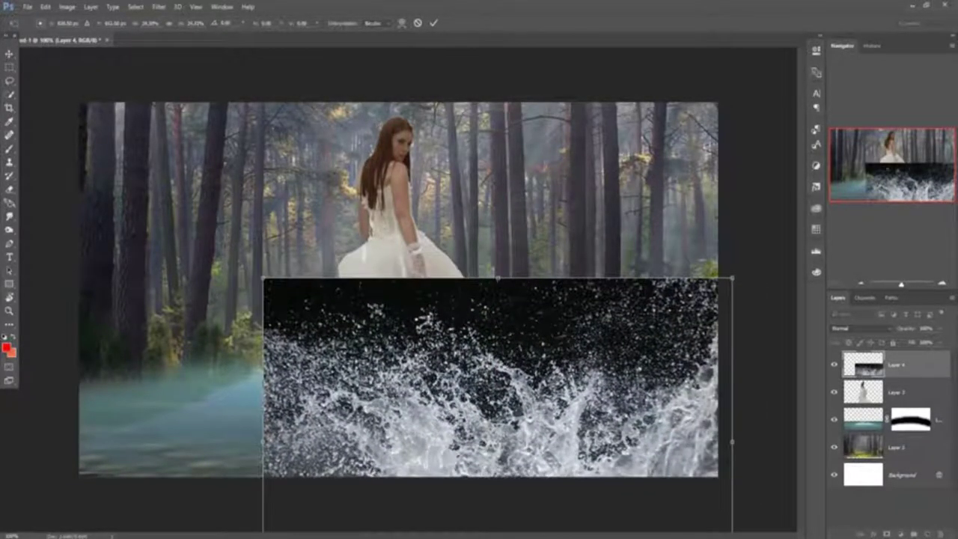
{"action": "left_click_drag", "start_coordinate": [510, 370], "coordinate": [383, 406]}
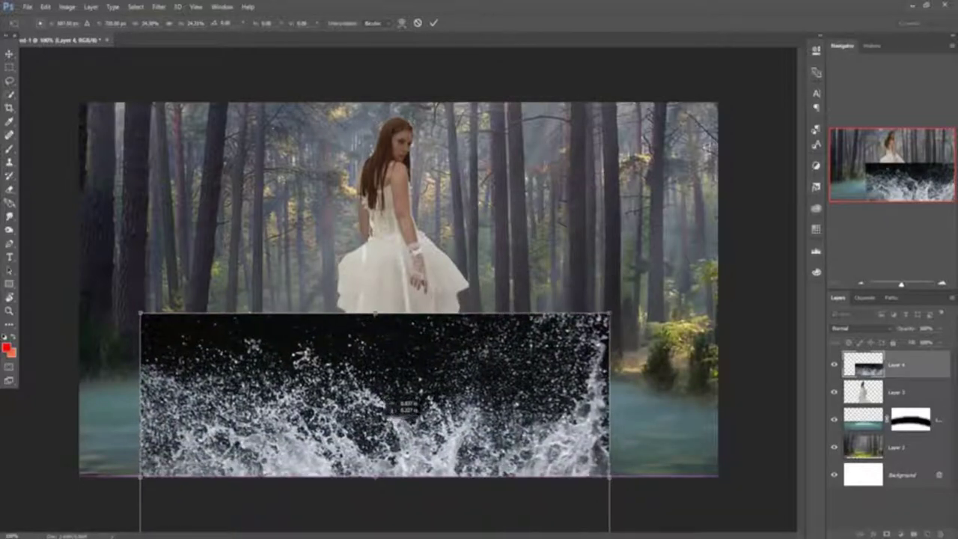
{"action": "left_click_drag", "start_coordinate": [384, 406], "coordinate": [389, 407]}
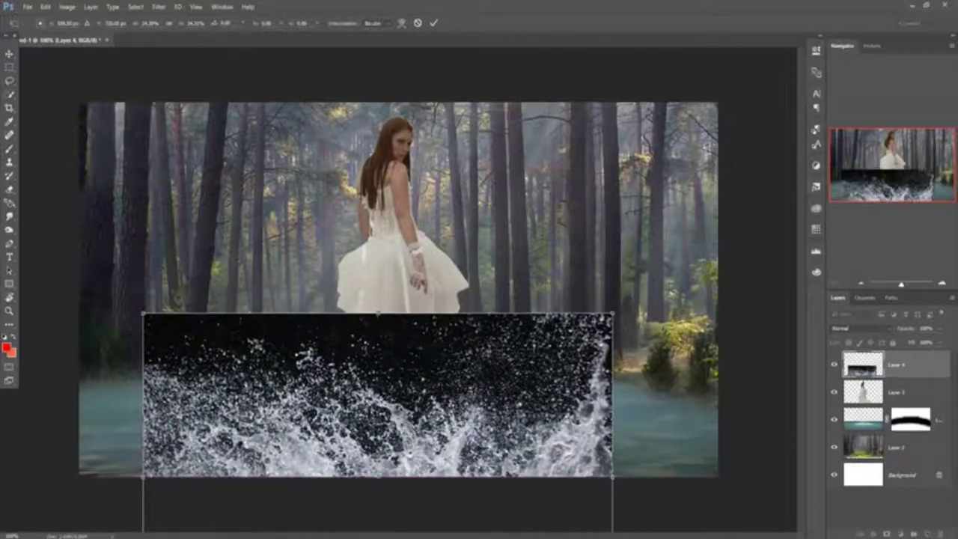
{"action": "left_click", "coordinate": [435, 23]}
{"action": "left_click", "coordinate": [871, 330]}
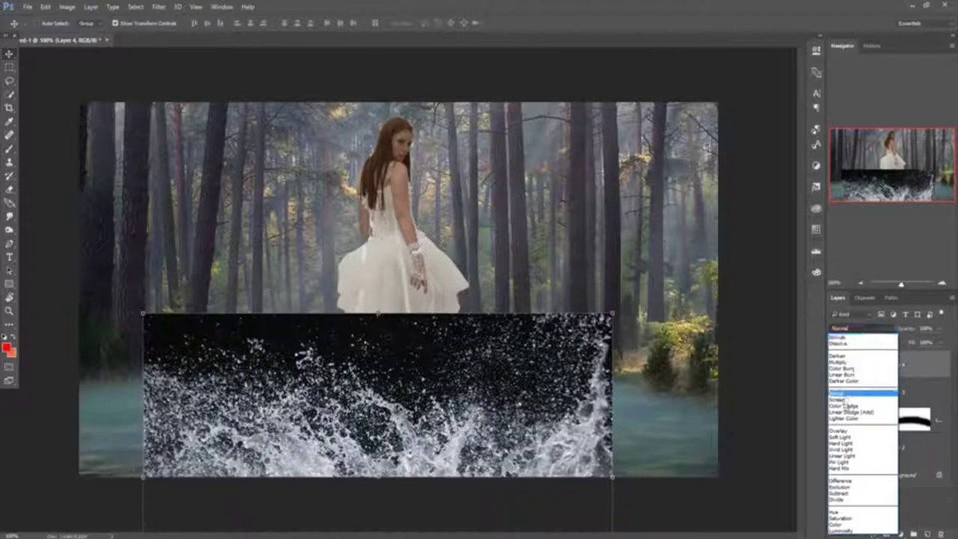
Set the splash layer to Lighter Color and settle the spray around the gown's hem.
{"action": "left_click", "coordinate": [844, 418]}
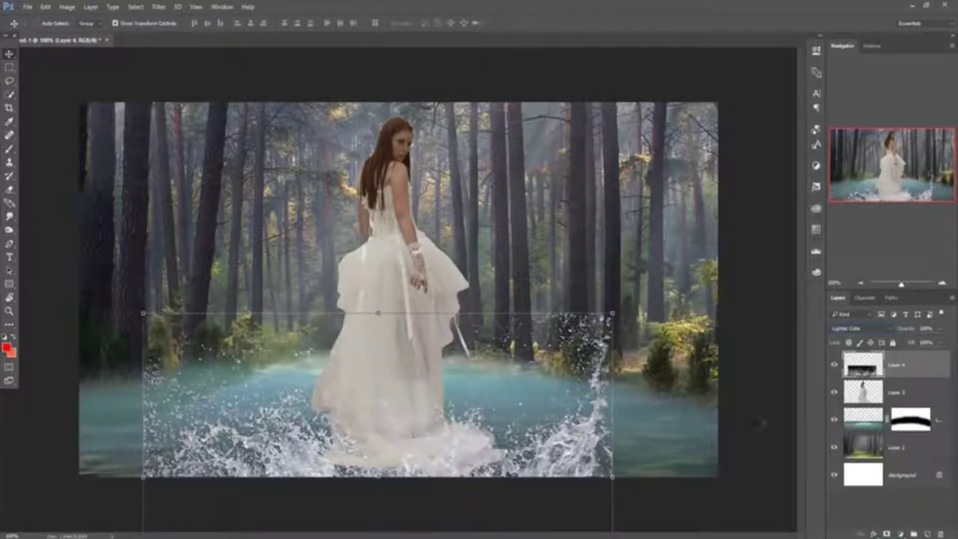
{"action": "left_click_drag", "start_coordinate": [447, 459], "coordinate": [455, 428]}
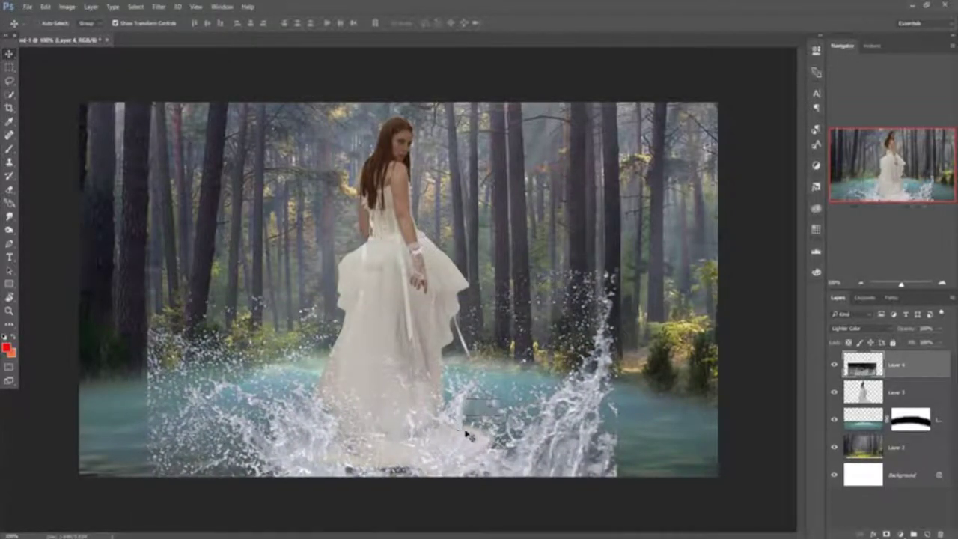
{"action": "left_click_drag", "start_coordinate": [455, 428], "coordinate": [457, 430]}
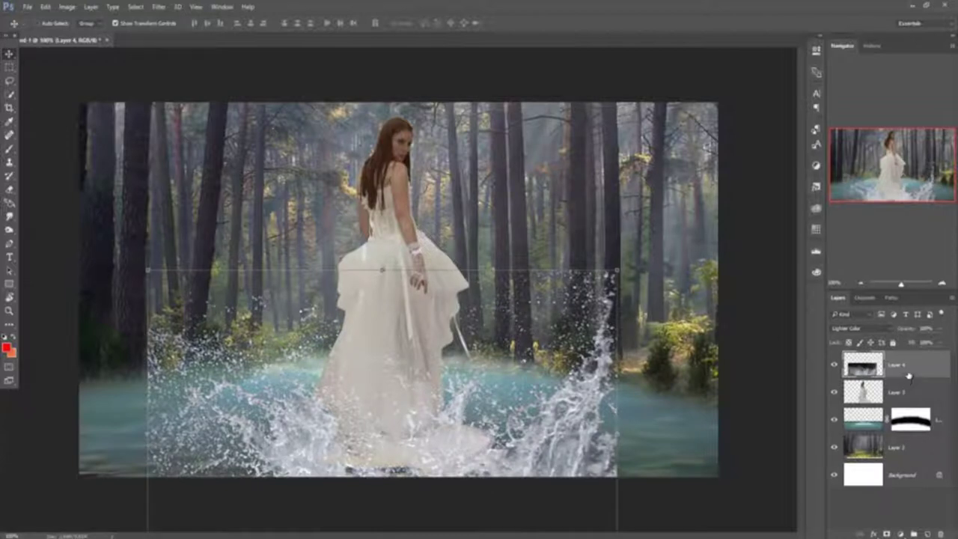
{"action": "left_click_drag", "start_coordinate": [466, 421], "coordinate": [456, 425]}
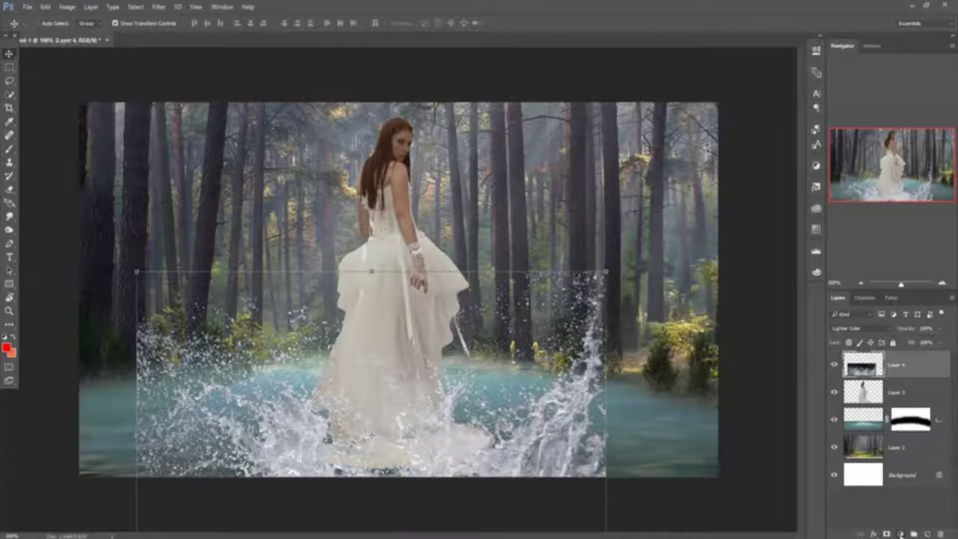
Delete the earlier Color Balance adjustment that sat above the splash layer.
{"action": "left_click", "coordinate": [901, 534]}
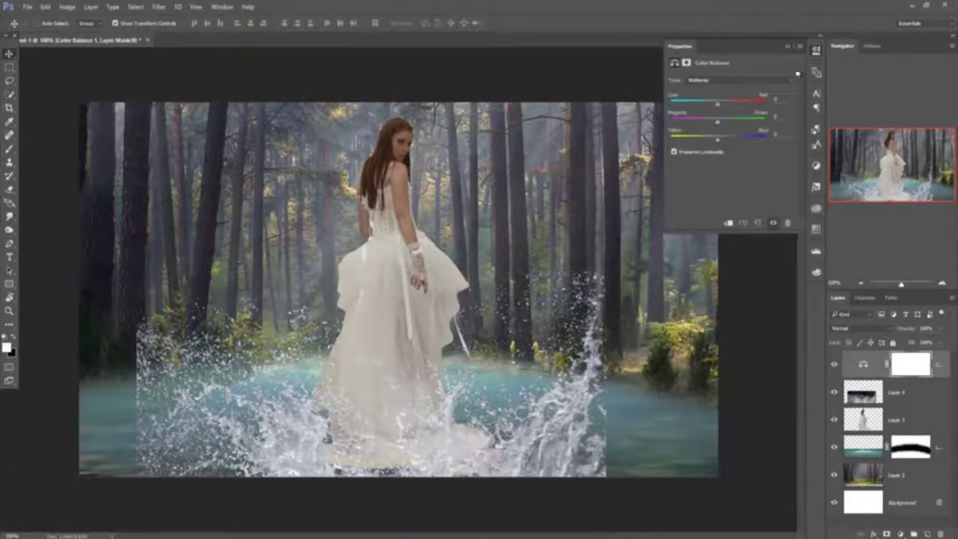
{"action": "left_click", "coordinate": [790, 47]}
{"action": "key", "text": "ctrl+2"}
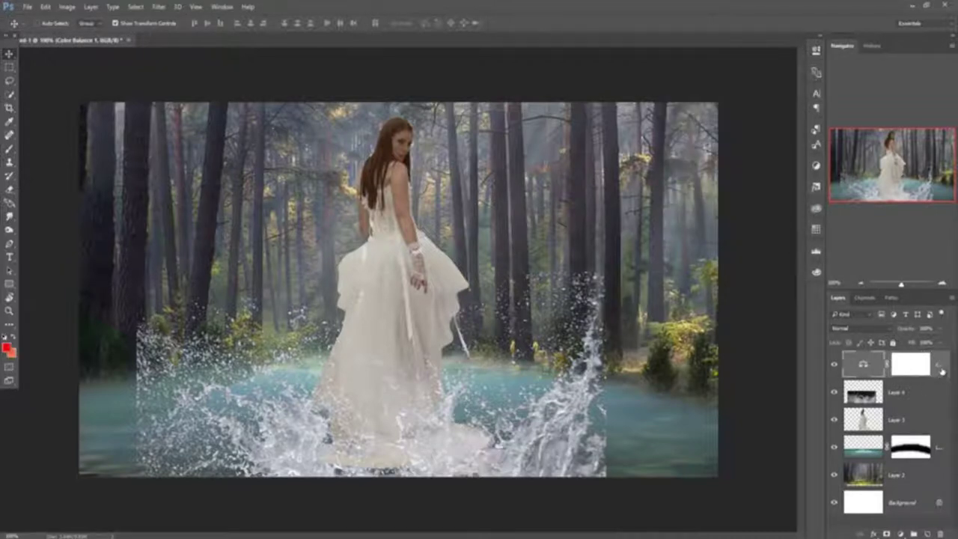
{"action": "key", "text": "Delete"}
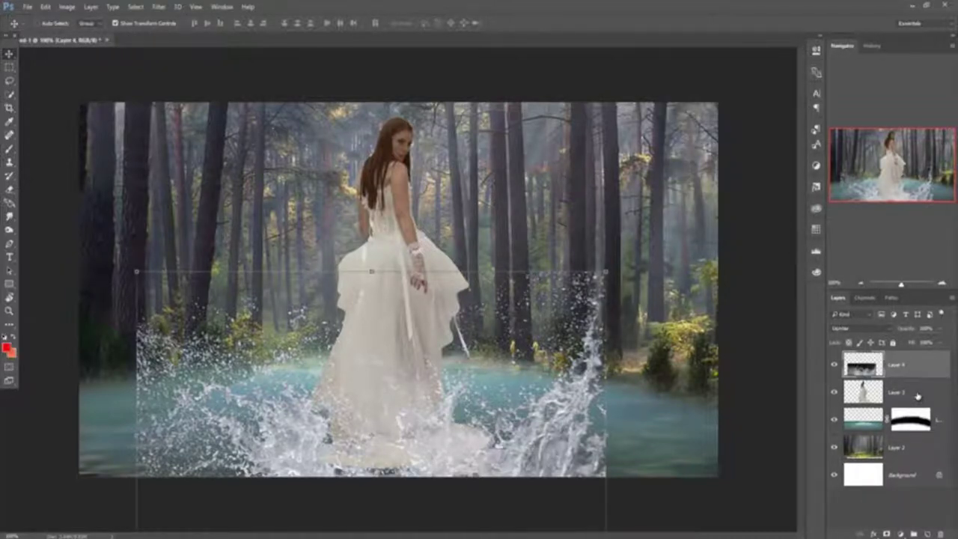
Add a Color Balance clipped to Layer 3 (midtones Blue +40) and give Layer 4 a mask.
{"action": "left_click", "coordinate": [918, 396]}
{"action": "left_click", "coordinate": [902, 535]}
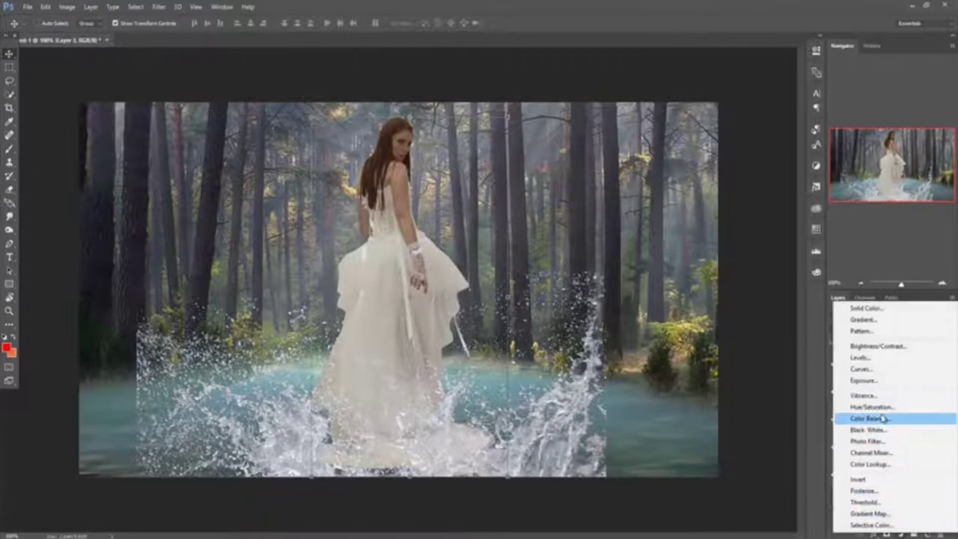
{"action": "left_click", "coordinate": [873, 417]}
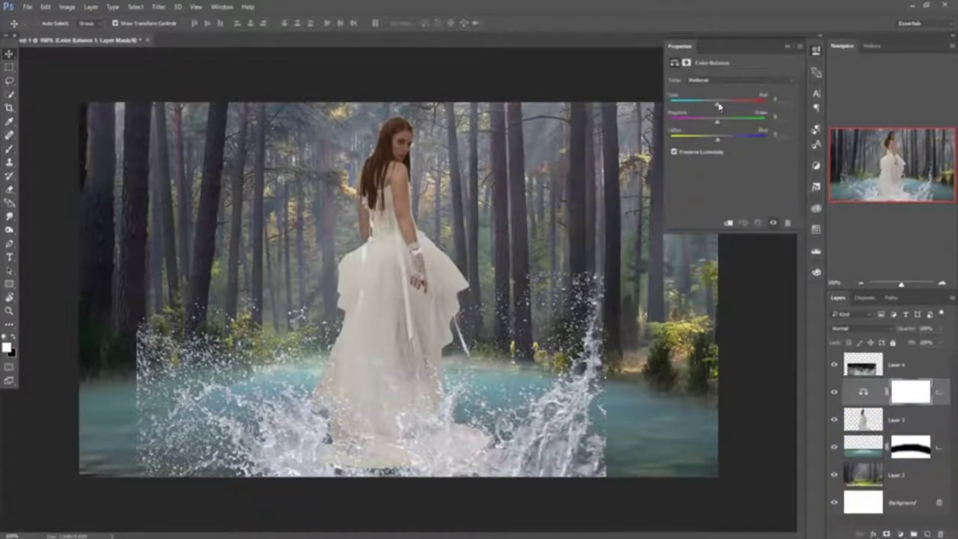
{"action": "left_click", "coordinate": [728, 224]}
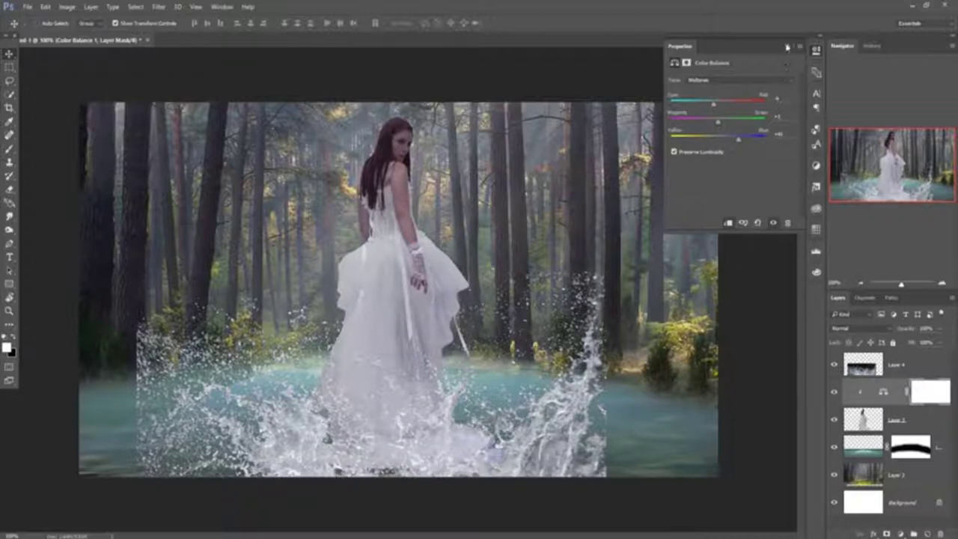
{"action": "left_click", "coordinate": [787, 47]}
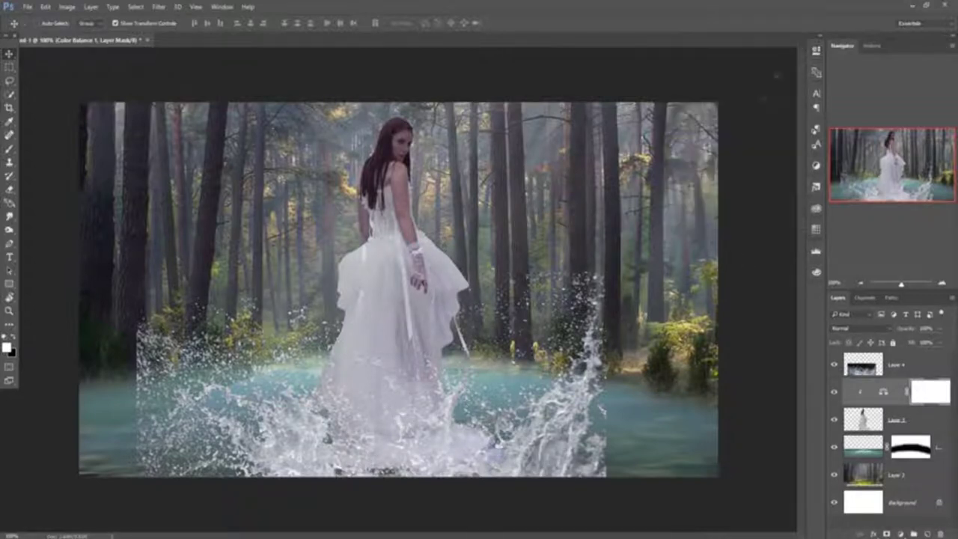
{"action": "left_click", "coordinate": [908, 368]}
{"action": "left_click", "coordinate": [887, 534]}
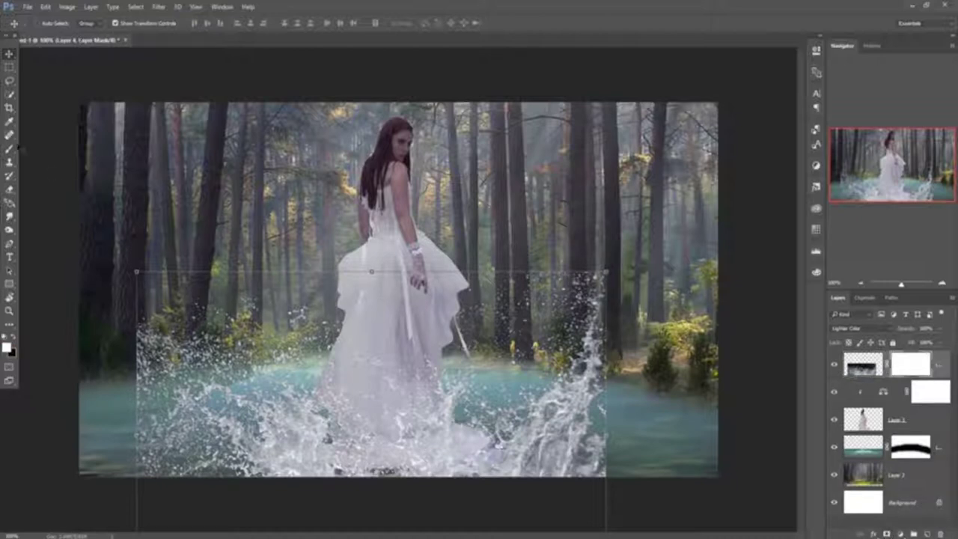
Paint black with the large splash brush on Layer 4's mask near the left edge.
{"action": "key", "text": "b"}
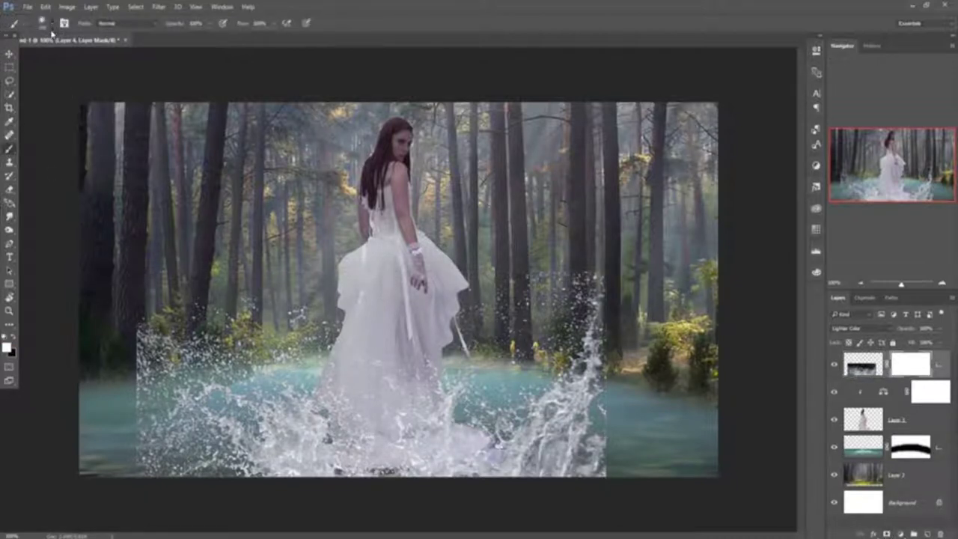
{"action": "left_click", "coordinate": [50, 24]}
{"action": "left_click", "coordinate": [310, 175]}
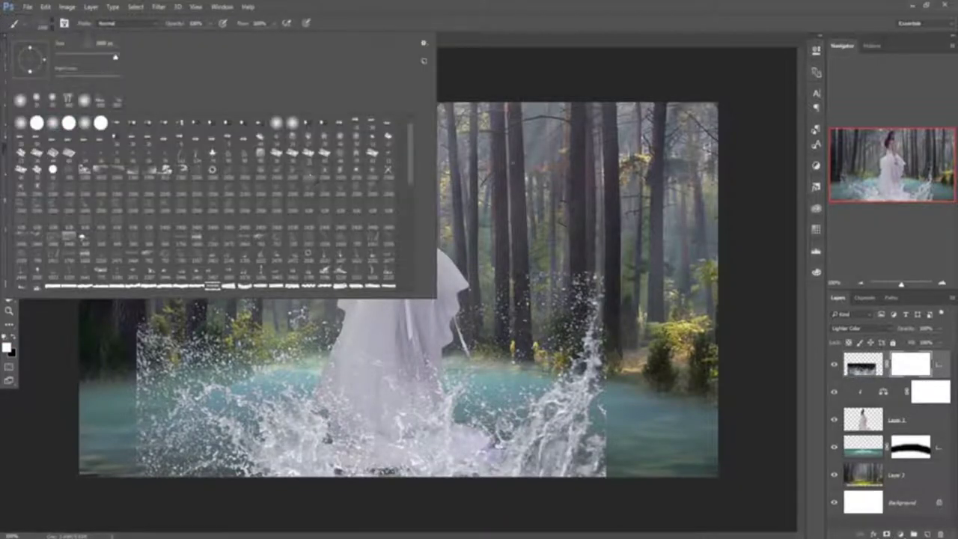
{"action": "key", "text": "Return"}
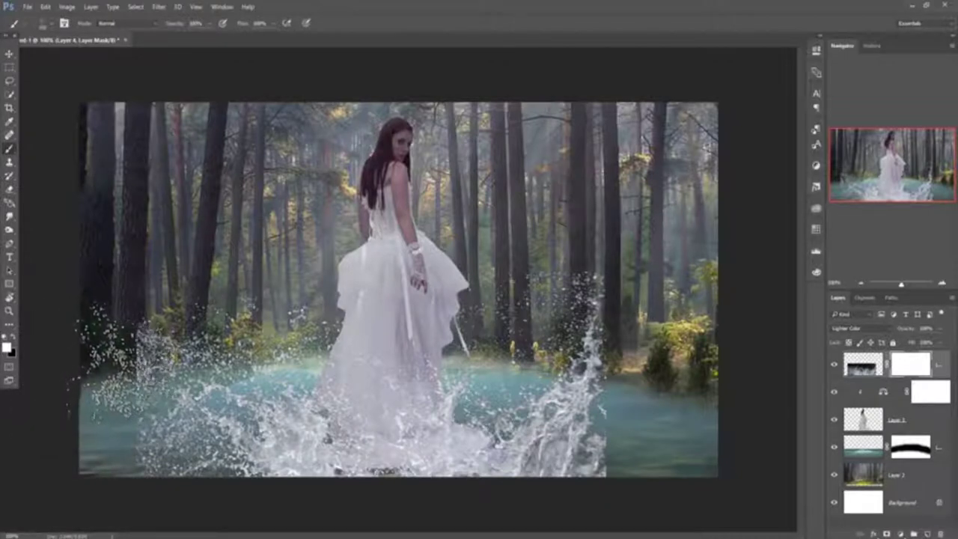
{"action": "left_click", "coordinate": [20, 330]}
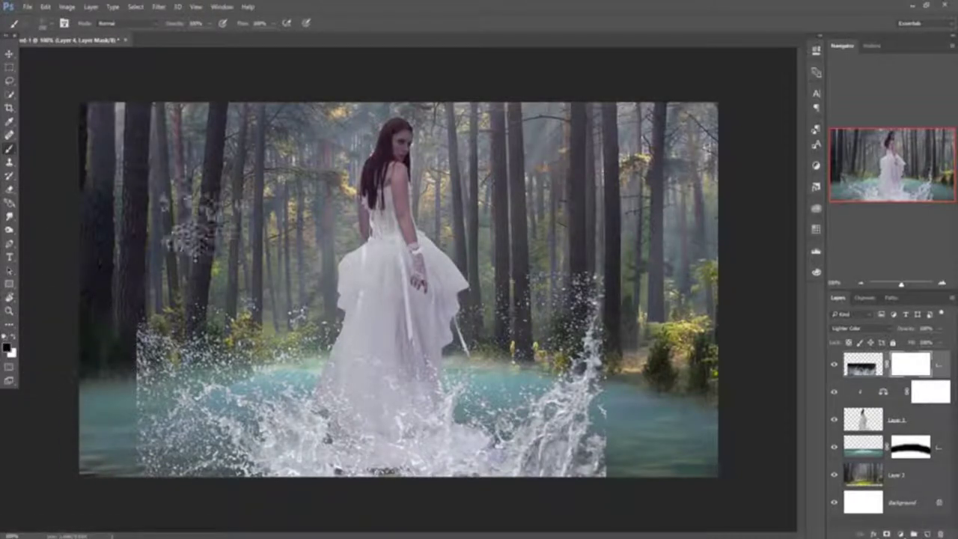
{"action": "left_click", "coordinate": [139, 348]}
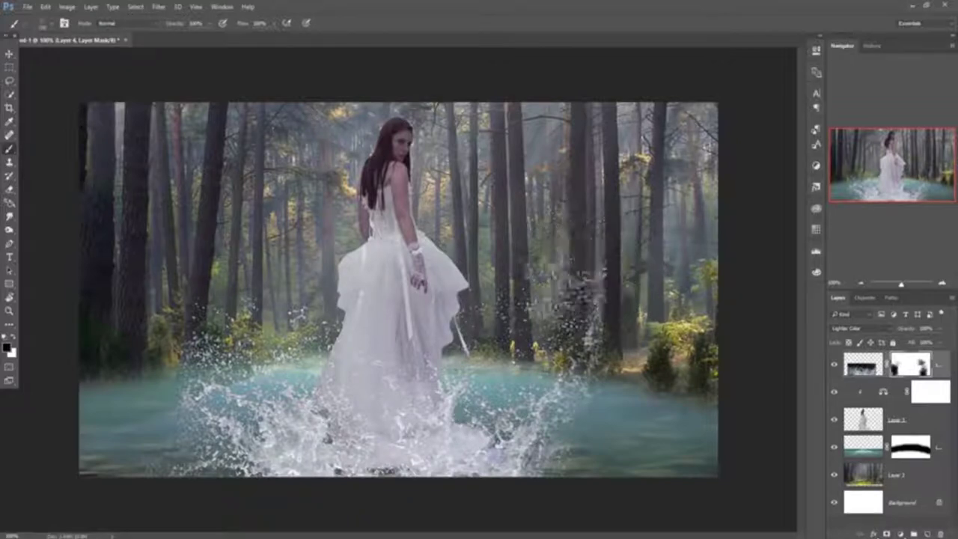
Merge the Color Balance into Layer 3 and duplicate the resulting Color Balance 1 layer.
{"action": "key", "text": "v"}
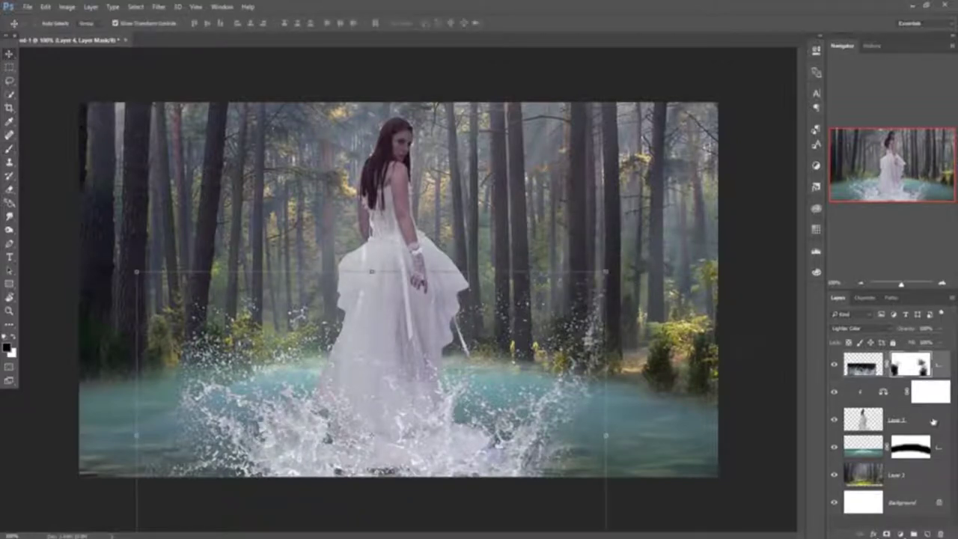
{"action": "left_click", "coordinate": [933, 421]}
{"action": "left_click", "coordinate": [936, 392]}
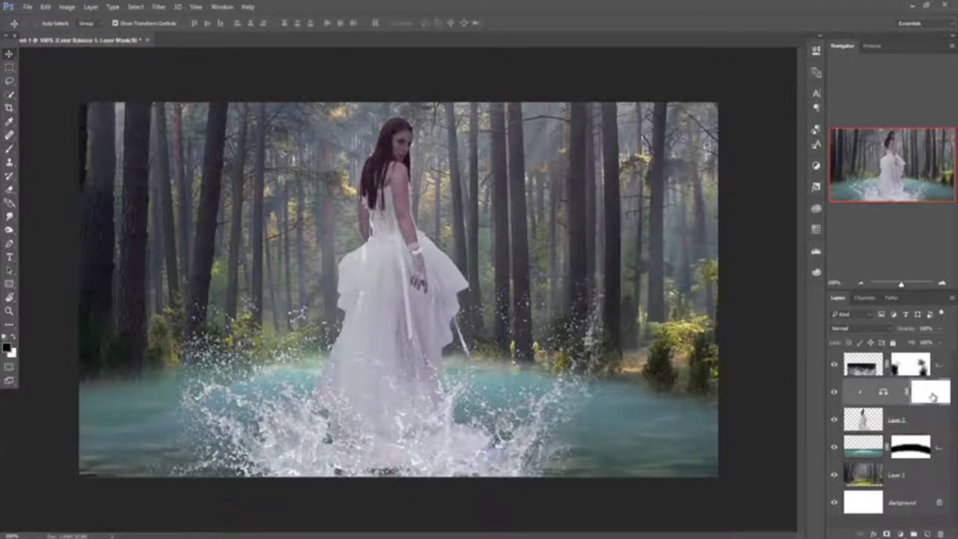
{"action": "right_click", "coordinate": [930, 401]}
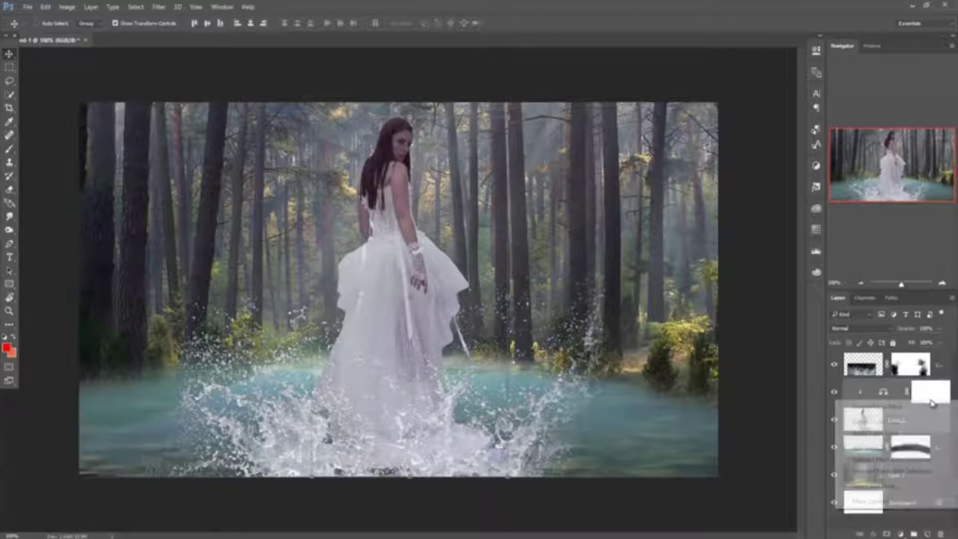
{"action": "right_click", "coordinate": [854, 389]}
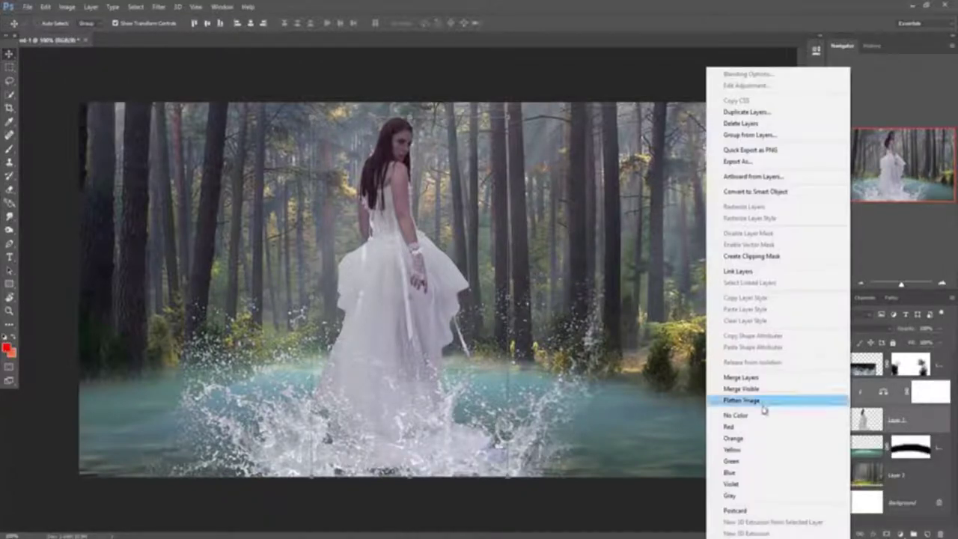
{"action": "left_click", "coordinate": [764, 382]}
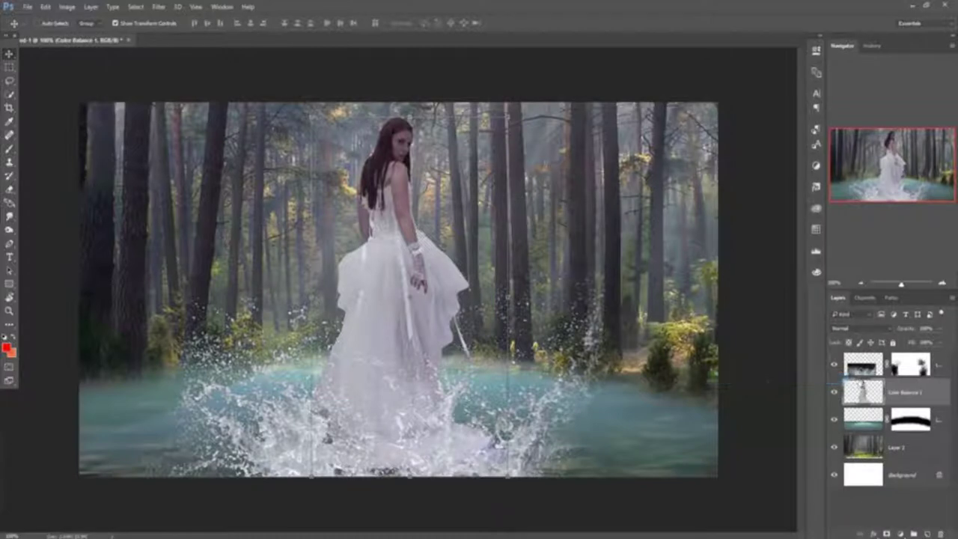
{"action": "right_click", "coordinate": [914, 399]}
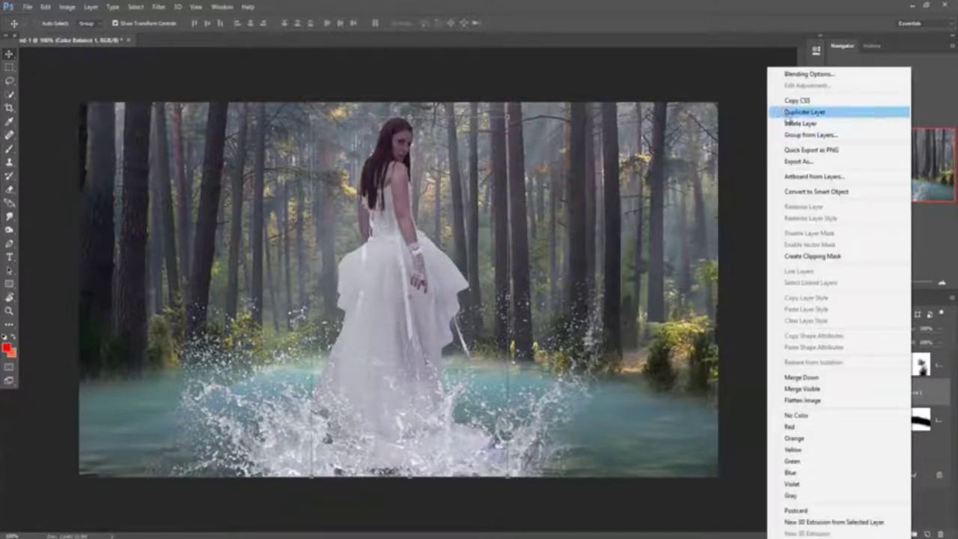
{"action": "left_click", "coordinate": [813, 113]}
{"action": "left_click", "coordinate": [565, 170]}
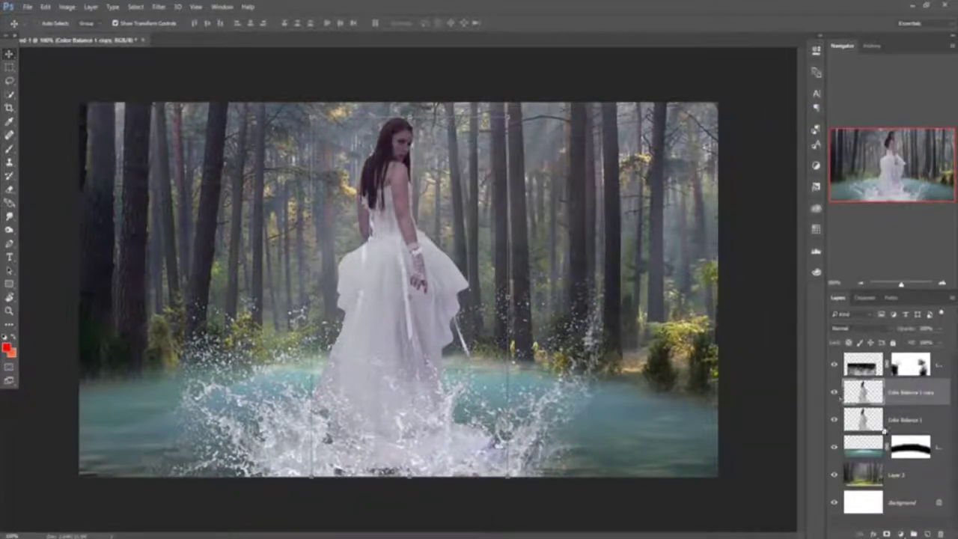
On the original Color Balance 1, cancel out of Camera Raw and open Liquify instead.
{"action": "left_click", "coordinate": [865, 423]}
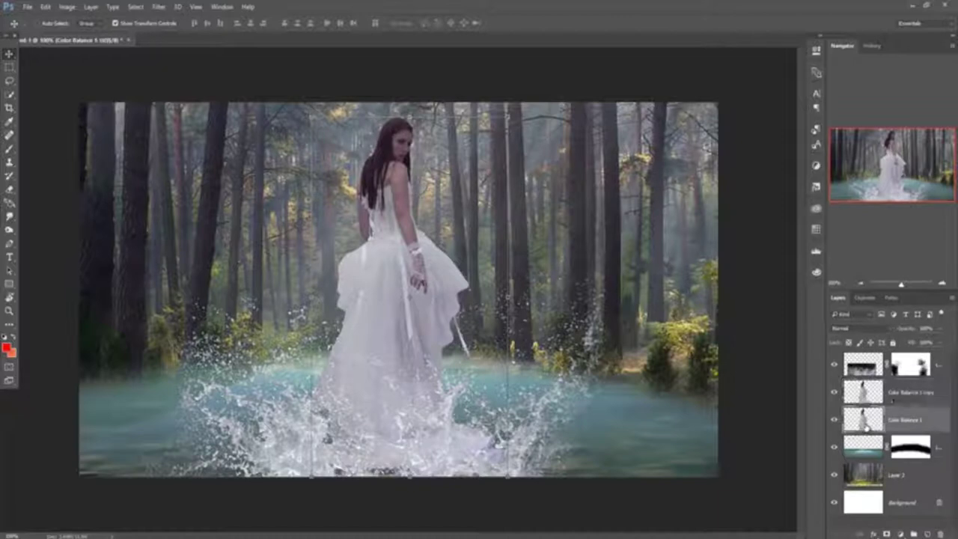
{"action": "left_click", "coordinate": [159, 8]}
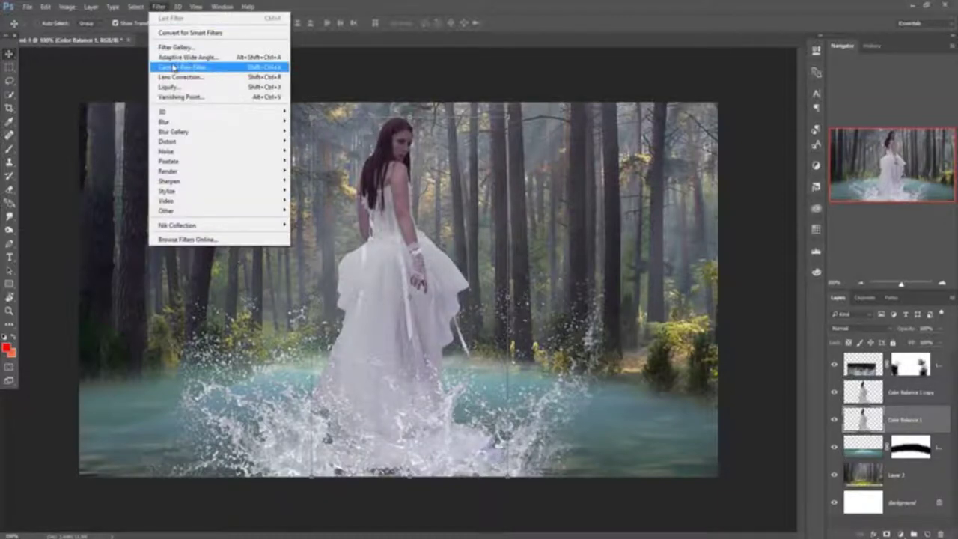
{"action": "left_click", "coordinate": [173, 67]}
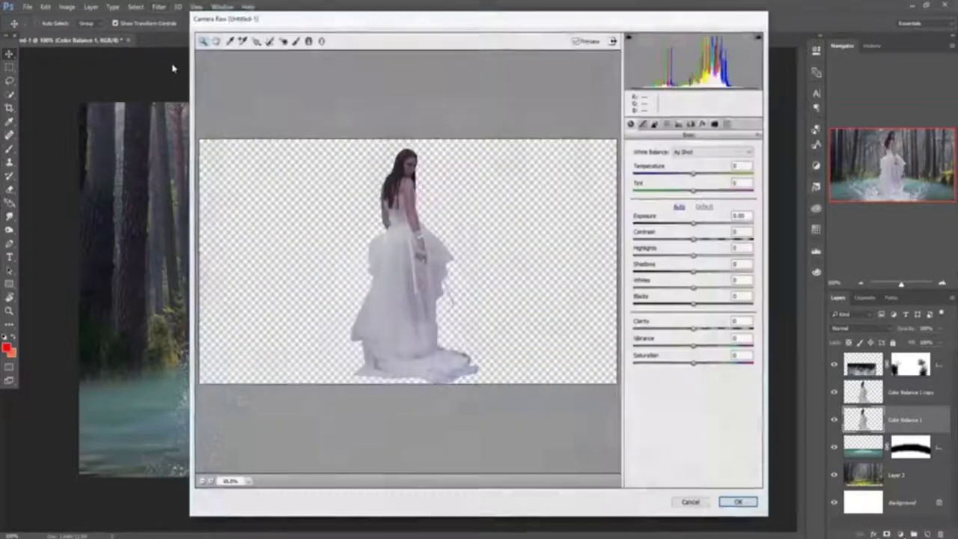
{"action": "left_click", "coordinate": [708, 505]}
{"action": "left_click", "coordinate": [161, 7]}
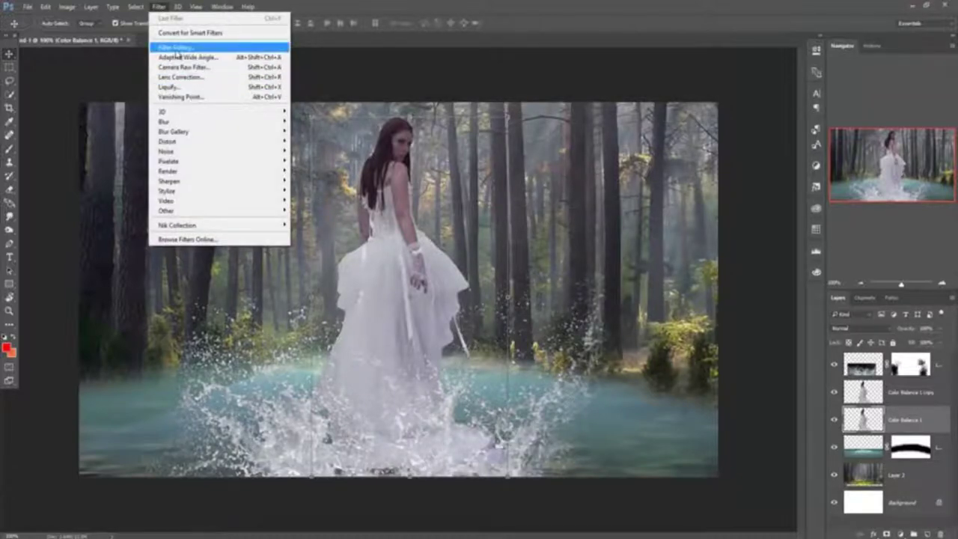
{"action": "left_click", "coordinate": [183, 87]}
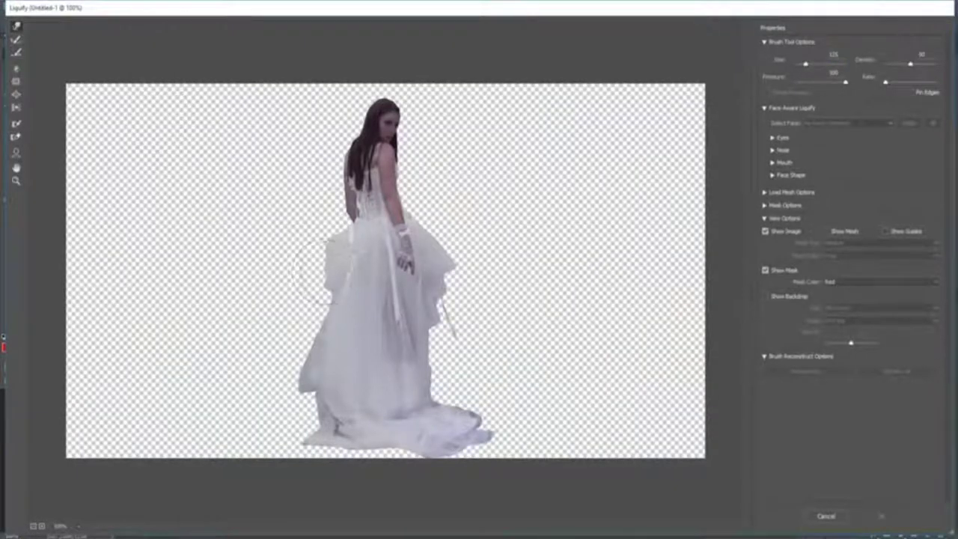
Forward-warp the left side of the skirt into spiky folds and high outward flares.
{"action": "mouse_move", "coordinate": [343, 277]}
{"action": "left_mouse_down"}
{"action": "mouse_move", "coordinate": [279, 218]}
{"action": "mouse_move", "coordinate": [255, 271]}
{"action": "left_mouse_up"}
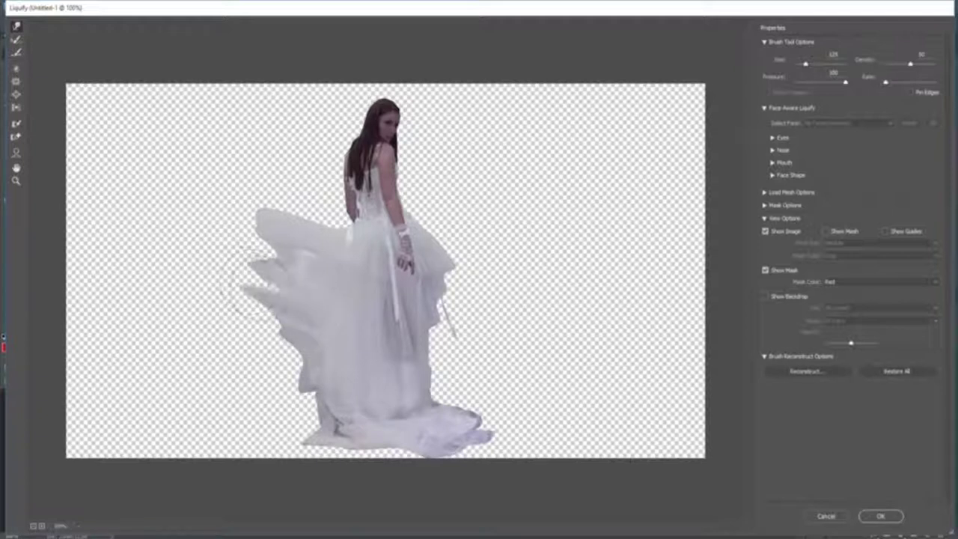
{"action": "mouse_move", "coordinate": [252, 278]}
{"action": "left_mouse_down"}
{"action": "mouse_move", "coordinate": [188, 252]}
{"action": "mouse_move", "coordinate": [149, 184]}
{"action": "left_mouse_up"}
{"action": "left_click_drag", "start_coordinate": [235, 217], "coordinate": [223, 191]}
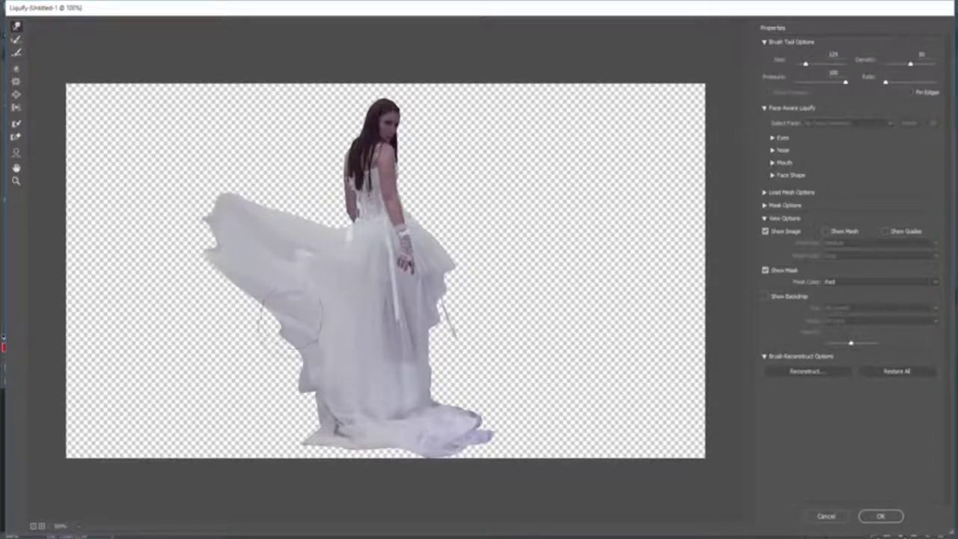
{"action": "mouse_move", "coordinate": [299, 332]}
{"action": "left_mouse_down"}
{"action": "mouse_move", "coordinate": [224, 348]}
{"action": "mouse_move", "coordinate": [248, 381]}
{"action": "left_mouse_up"}
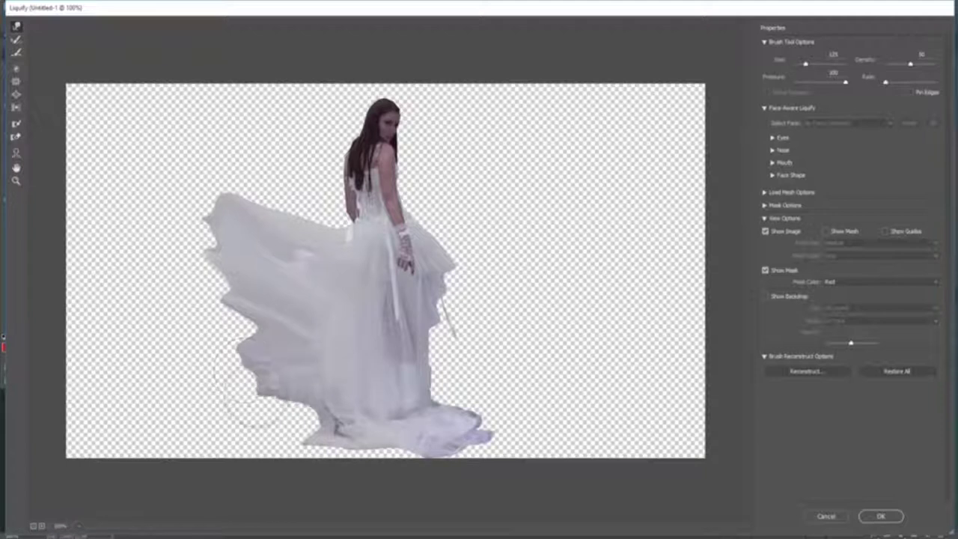
{"action": "mouse_move", "coordinate": [268, 418]}
{"action": "left_mouse_down"}
{"action": "mouse_move", "coordinate": [239, 434]}
{"action": "mouse_move", "coordinate": [224, 471]}
{"action": "left_mouse_up"}
{"action": "mouse_move", "coordinate": [221, 431]}
{"action": "left_mouse_down"}
{"action": "mouse_move", "coordinate": [117, 385]}
{"action": "mouse_move", "coordinate": [153, 403]}
{"action": "left_mouse_up"}
{"action": "mouse_move", "coordinate": [275, 402]}
{"action": "left_mouse_down"}
{"action": "mouse_move", "coordinate": [217, 370]}
{"action": "mouse_move", "coordinate": [115, 343]}
{"action": "left_mouse_up"}
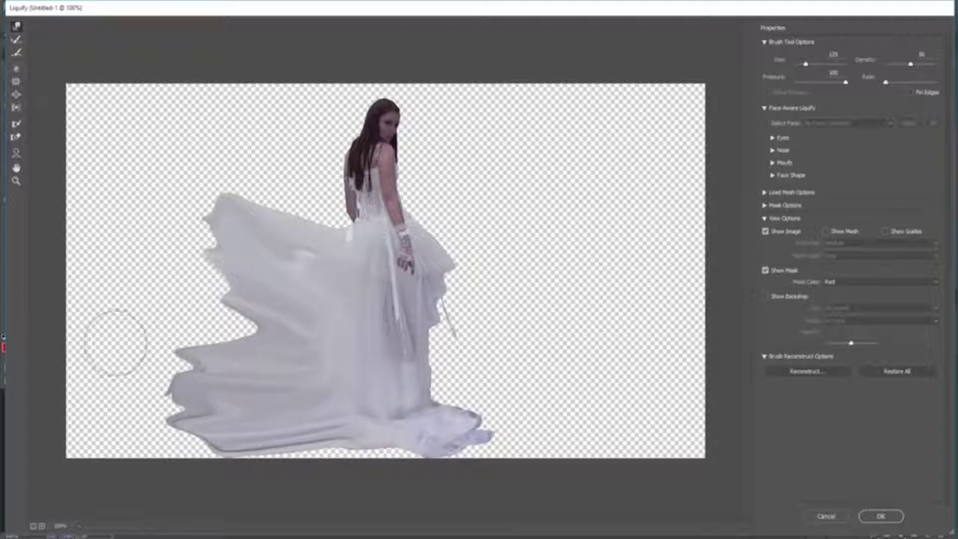
{"action": "left_click_drag", "start_coordinate": [263, 340], "coordinate": [131, 205]}
{"action": "left_click_drag", "start_coordinate": [191, 296], "coordinate": [123, 281]}
{"action": "left_click_drag", "start_coordinate": [198, 360], "coordinate": [127, 346]}
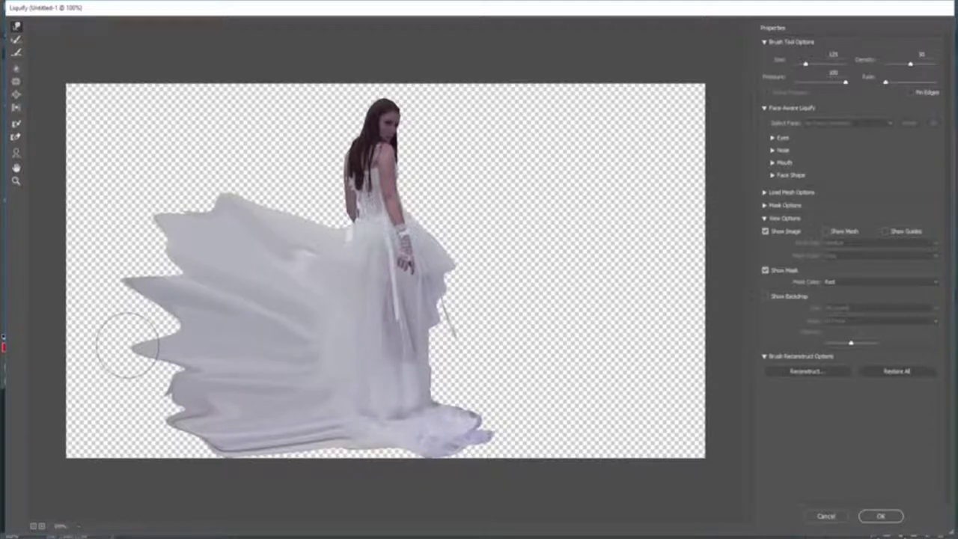
{"action": "mouse_move", "coordinate": [127, 346]}
{"action": "left_mouse_down"}
{"action": "mouse_move", "coordinate": [147, 454]}
{"action": "mouse_move", "coordinate": [105, 410]}
{"action": "left_mouse_up"}
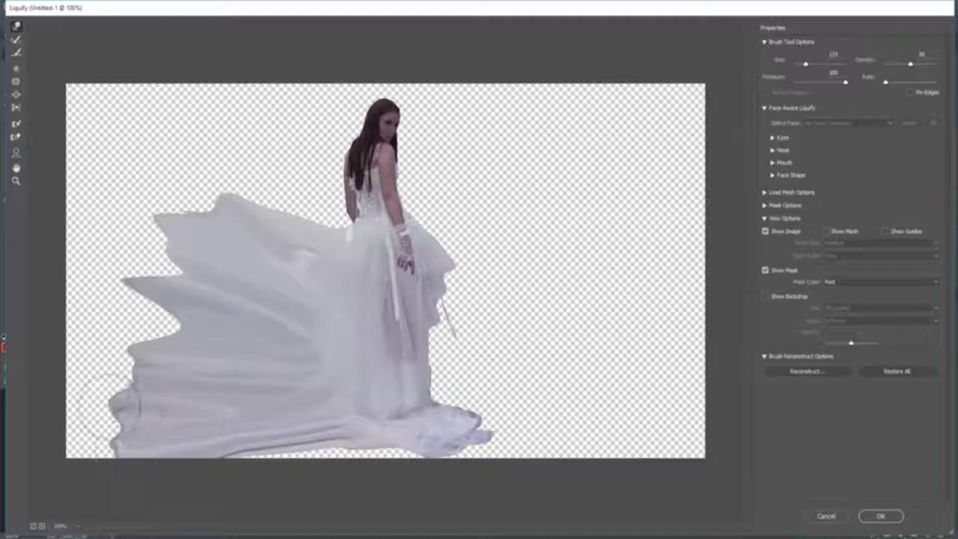
{"action": "left_click_drag", "start_coordinate": [135, 328], "coordinate": [91, 297]}
{"action": "mouse_move", "coordinate": [196, 294]}
{"action": "left_mouse_down"}
{"action": "mouse_move", "coordinate": [127, 248]}
{"action": "mouse_move", "coordinate": [119, 202]}
{"action": "left_mouse_up"}
{"action": "left_click_drag", "start_coordinate": [224, 217], "coordinate": [165, 142]}
{"action": "left_click_drag", "start_coordinate": [173, 202], "coordinate": [120, 172]}
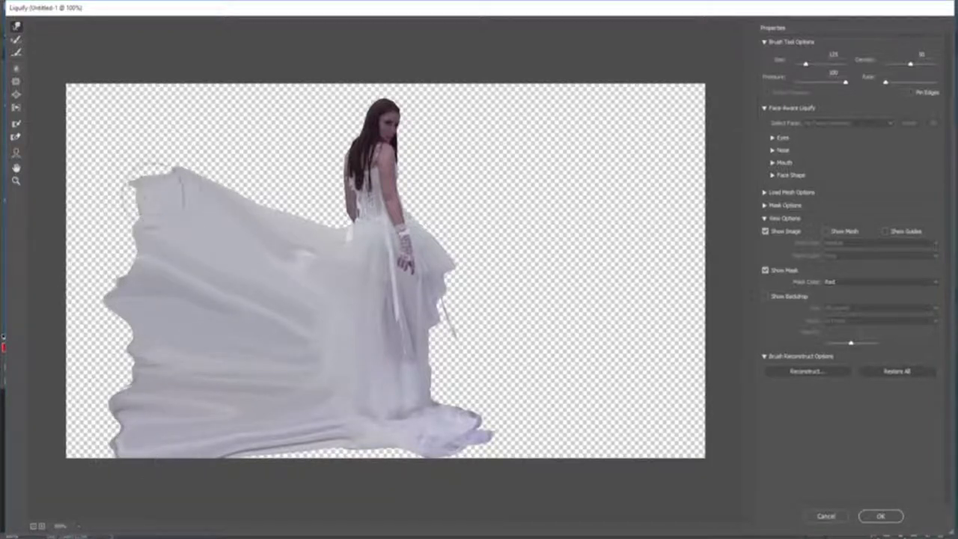
Stretch the lower-right skirt train rightward and pull its upper edge into peaks.
{"action": "left_click_drag", "start_coordinate": [411, 378], "coordinate": [487, 367]}
{"action": "left_click_drag", "start_coordinate": [450, 405], "coordinate": [551, 391]}
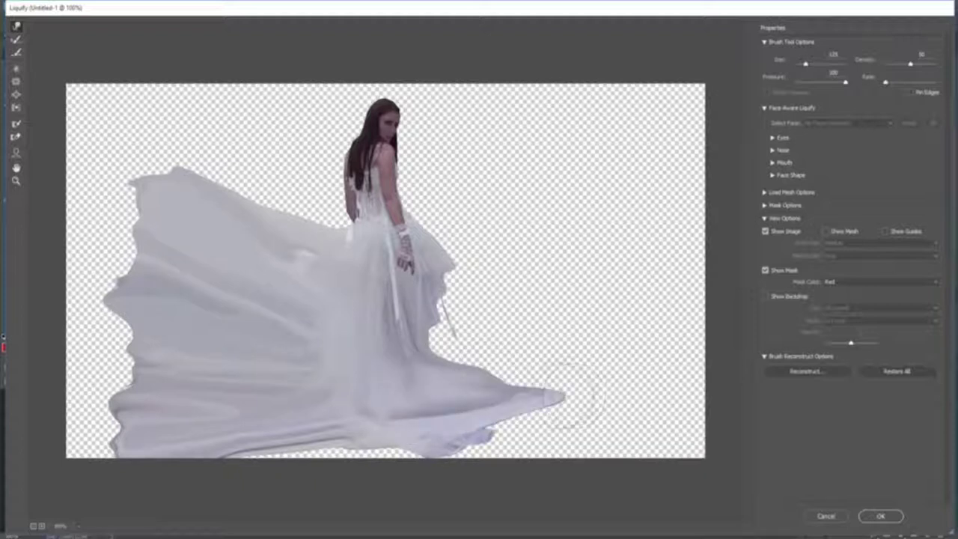
{"action": "left_click_drag", "start_coordinate": [479, 427], "coordinate": [525, 416]}
{"action": "left_click_drag", "start_coordinate": [482, 439], "coordinate": [599, 427]}
{"action": "left_click_drag", "start_coordinate": [480, 389], "coordinate": [554, 352]}
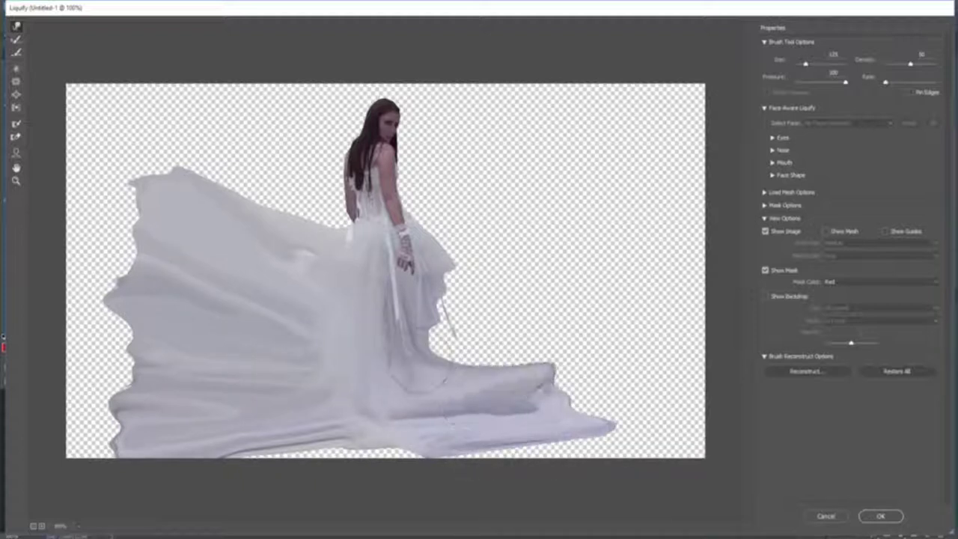
{"action": "left_click_drag", "start_coordinate": [434, 359], "coordinate": [533, 333]}
{"action": "mouse_move", "coordinate": [449, 322]}
{"action": "left_mouse_down"}
{"action": "mouse_move", "coordinate": [539, 292]}
{"action": "mouse_move", "coordinate": [532, 288]}
{"action": "left_mouse_up"}
{"action": "mouse_move", "coordinate": [472, 281]}
{"action": "left_mouse_down"}
{"action": "mouse_move", "coordinate": [525, 225]}
{"action": "mouse_move", "coordinate": [507, 217]}
{"action": "left_mouse_up"}
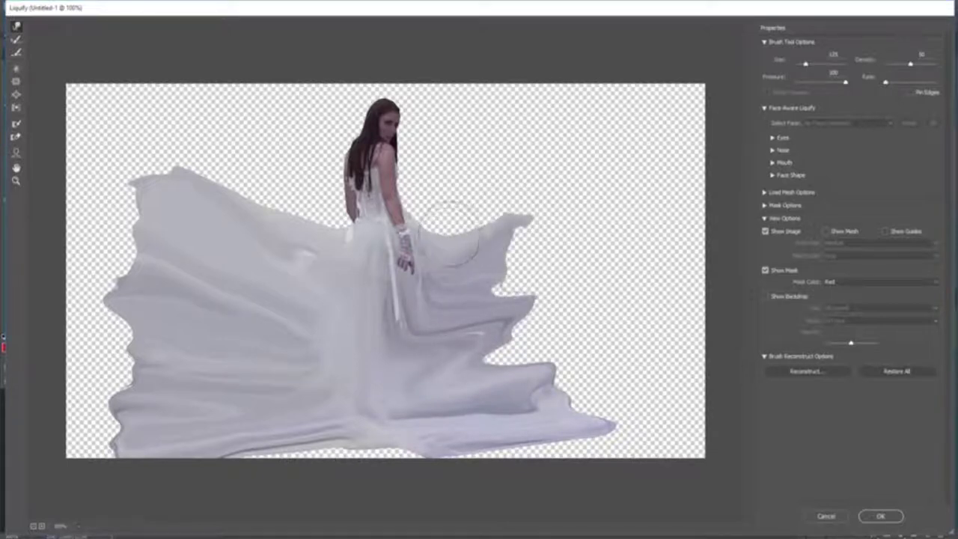
{"action": "left_click_drag", "start_coordinate": [447, 227], "coordinate": [526, 204]}
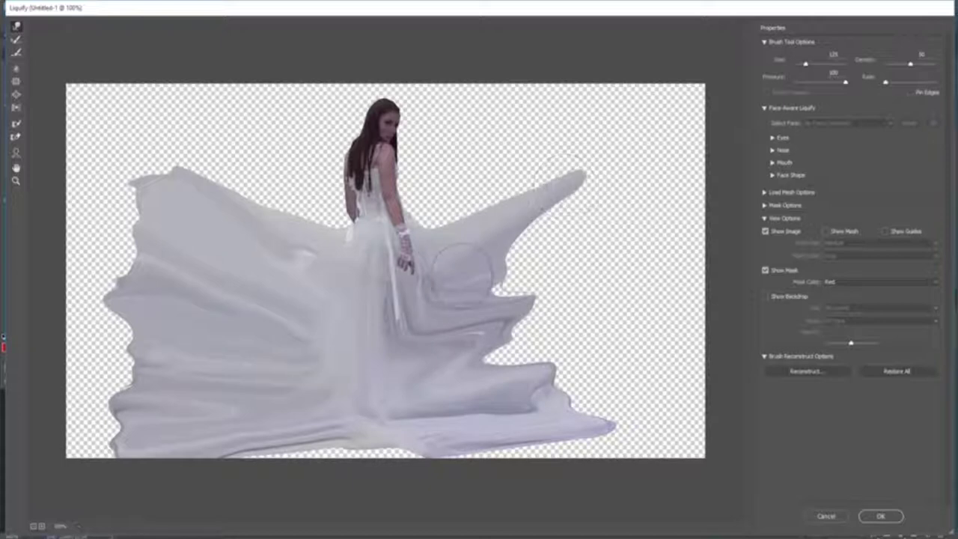
{"action": "left_click_drag", "start_coordinate": [461, 268], "coordinate": [539, 240]}
{"action": "mouse_move", "coordinate": [495, 285]}
{"action": "left_mouse_down"}
{"action": "mouse_move", "coordinate": [545, 253]}
{"action": "mouse_move", "coordinate": [610, 256]}
{"action": "left_mouse_up"}
{"action": "left_click_drag", "start_coordinate": [554, 273], "coordinate": [641, 253]}
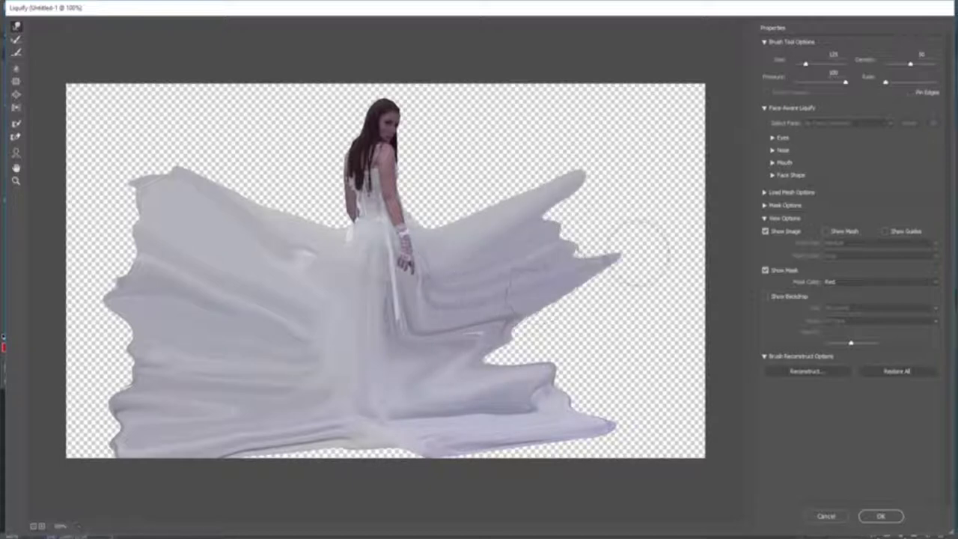
Sweep the right skirt into one large wave with a pointed tip, then apply Liquify.
{"action": "left_click_drag", "start_coordinate": [509, 329], "coordinate": [614, 314]}
{"action": "left_click_drag", "start_coordinate": [509, 352], "coordinate": [629, 329]}
{"action": "left_click_drag", "start_coordinate": [539, 375], "coordinate": [622, 366]}
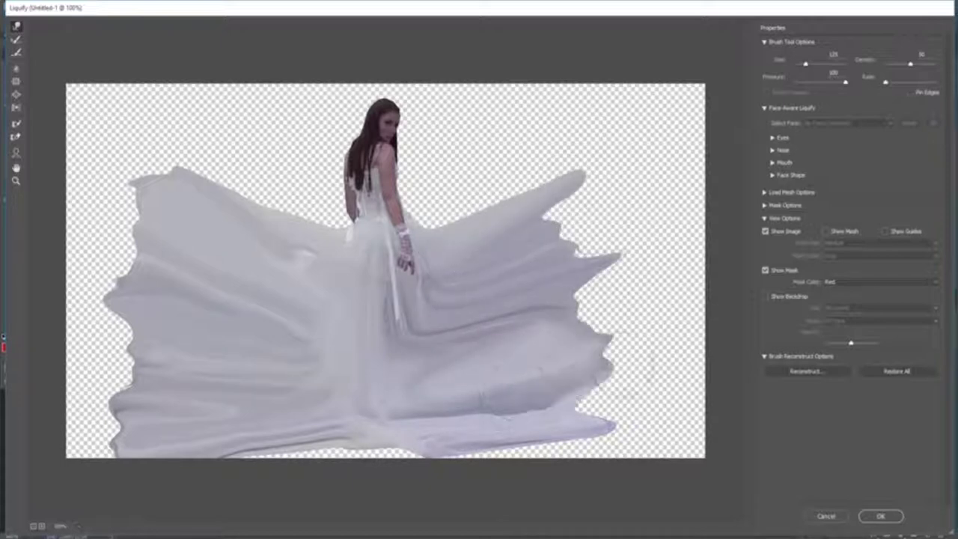
{"action": "left_click_drag", "start_coordinate": [569, 397], "coordinate": [652, 386]}
{"action": "left_click_drag", "start_coordinate": [584, 344], "coordinate": [642, 320]}
{"action": "left_click_drag", "start_coordinate": [576, 300], "coordinate": [652, 256]}
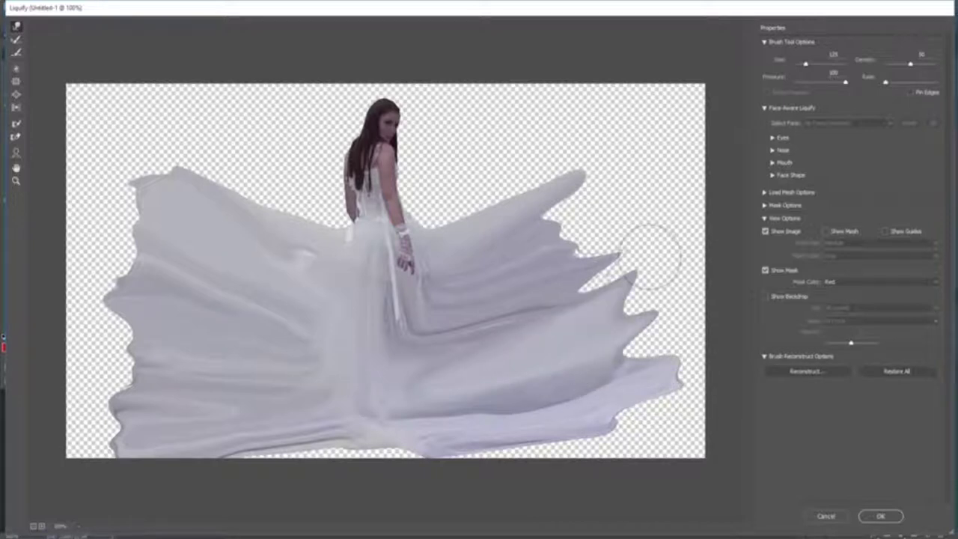
{"action": "left_click_drag", "start_coordinate": [569, 247], "coordinate": [610, 215]}
{"action": "left_click_drag", "start_coordinate": [526, 224], "coordinate": [591, 176]}
{"action": "left_click_drag", "start_coordinate": [561, 210], "coordinate": [629, 158]}
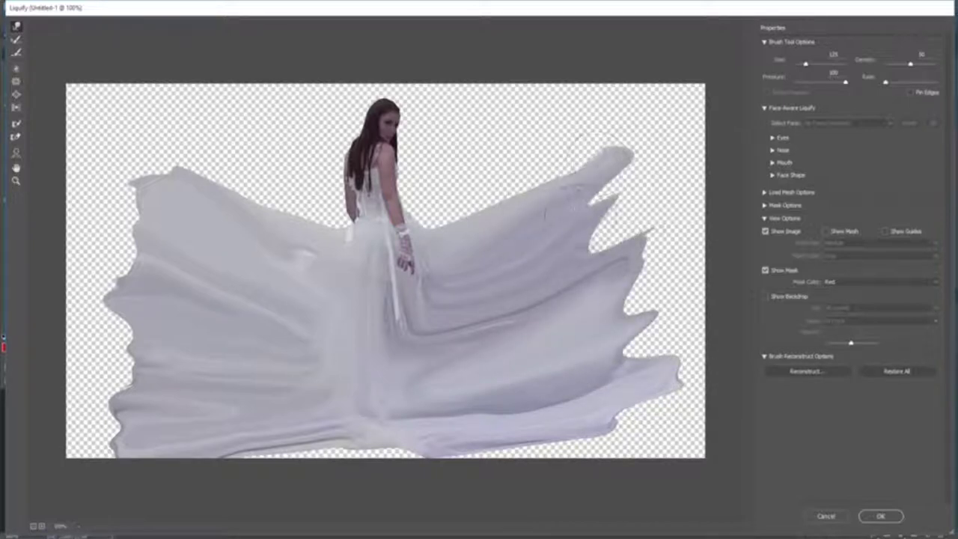
{"action": "left_click_drag", "start_coordinate": [591, 239], "coordinate": [647, 195]}
{"action": "left_click_drag", "start_coordinate": [607, 269], "coordinate": [659, 262]}
{"action": "left_click_drag", "start_coordinate": [599, 314], "coordinate": [659, 299]}
{"action": "left_click_drag", "start_coordinate": [584, 378], "coordinate": [682, 371]}
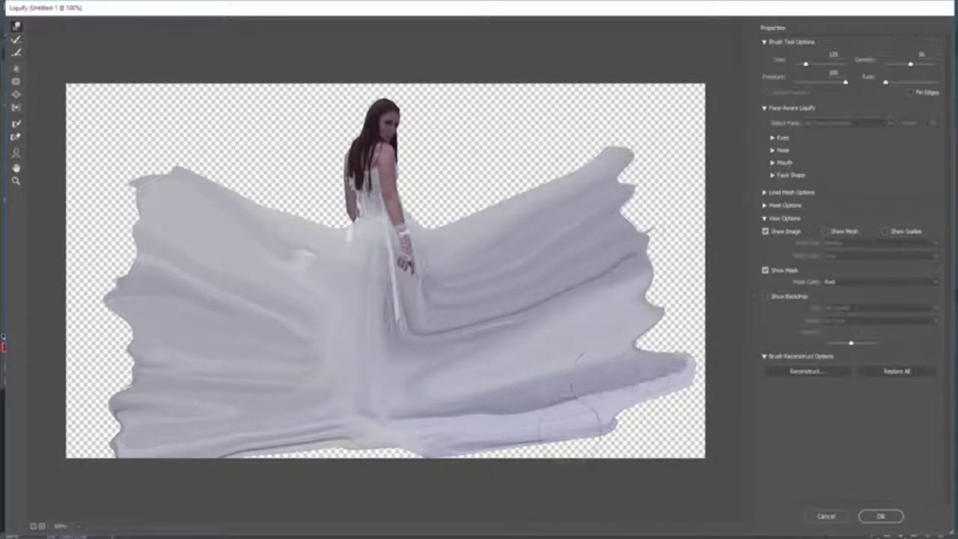
{"action": "left_click", "coordinate": [884, 516]}
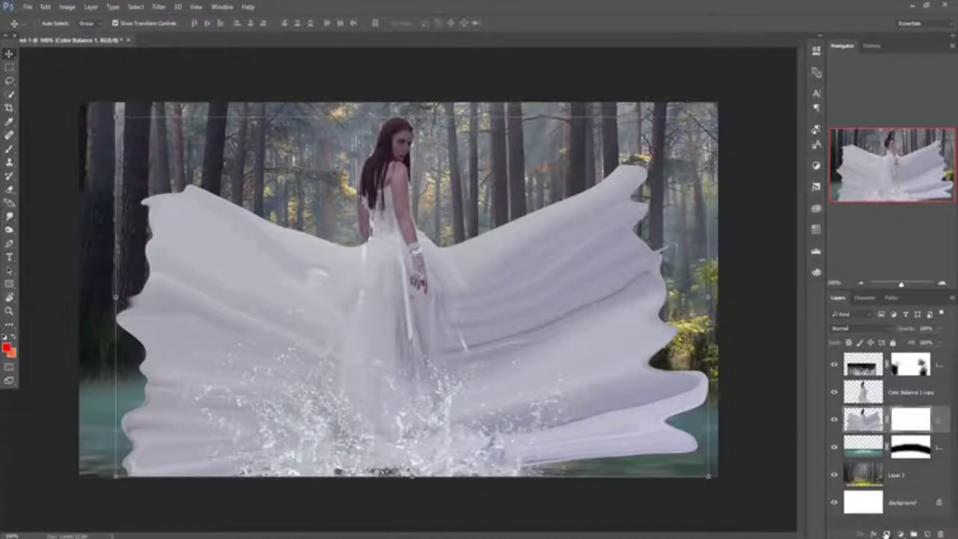
Mask away the skirt wings with black splatter strokes, then target the Color Balance 1 copy layer.
{"action": "key", "text": "b"}
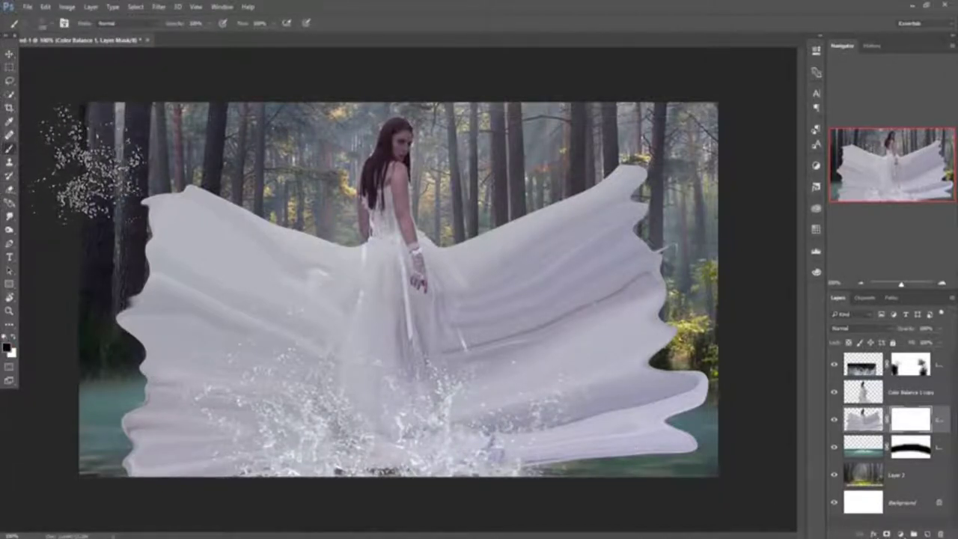
{"action": "mouse_move", "coordinate": [524, 277]}
{"action": "left_mouse_down"}
{"action": "mouse_move", "coordinate": [247, 284]}
{"action": "mouse_move", "coordinate": [150, 247]}
{"action": "mouse_move", "coordinate": [127, 202]}
{"action": "left_mouse_up"}
{"action": "mouse_move", "coordinate": [517, 262]}
{"action": "left_mouse_down"}
{"action": "mouse_move", "coordinate": [599, 180]}
{"action": "mouse_move", "coordinate": [614, 255]}
{"action": "mouse_move", "coordinate": [659, 169]}
{"action": "mouse_move", "coordinate": [674, 337]}
{"action": "mouse_move", "coordinate": [614, 434]}
{"action": "mouse_move", "coordinate": [479, 352]}
{"action": "mouse_move", "coordinate": [584, 239]}
{"action": "mouse_move", "coordinate": [255, 337]}
{"action": "mouse_move", "coordinate": [135, 330]}
{"action": "mouse_move", "coordinate": [150, 450]}
{"action": "mouse_move", "coordinate": [199, 487]}
{"action": "left_mouse_up"}
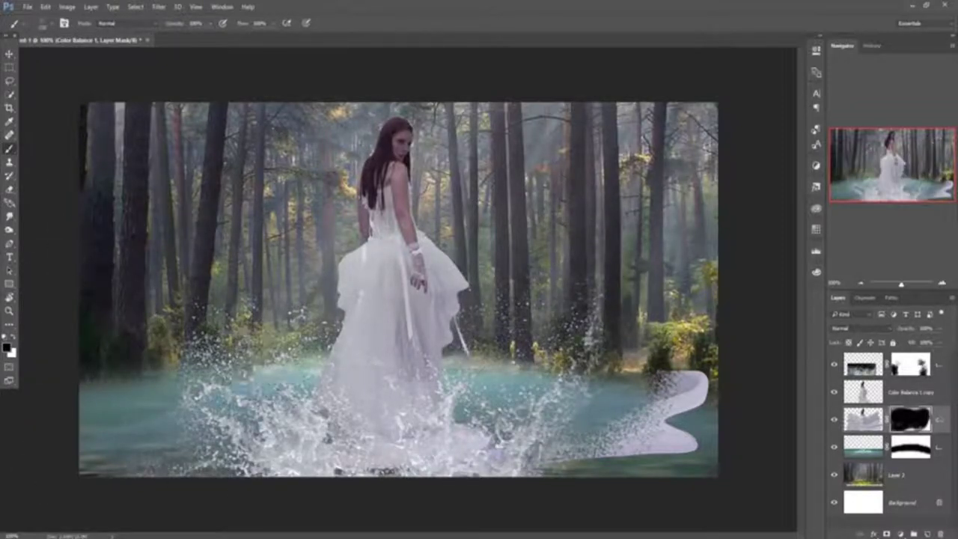
{"action": "mouse_move", "coordinate": [389, 449]}
{"action": "left_mouse_down"}
{"action": "mouse_move", "coordinate": [588, 402]}
{"action": "mouse_move", "coordinate": [738, 449]}
{"action": "mouse_move", "coordinate": [584, 457]}
{"action": "mouse_move", "coordinate": [427, 441]}
{"action": "mouse_move", "coordinate": [251, 366]}
{"action": "mouse_move", "coordinate": [374, 266]}
{"action": "mouse_move", "coordinate": [434, 234]}
{"action": "left_mouse_up"}
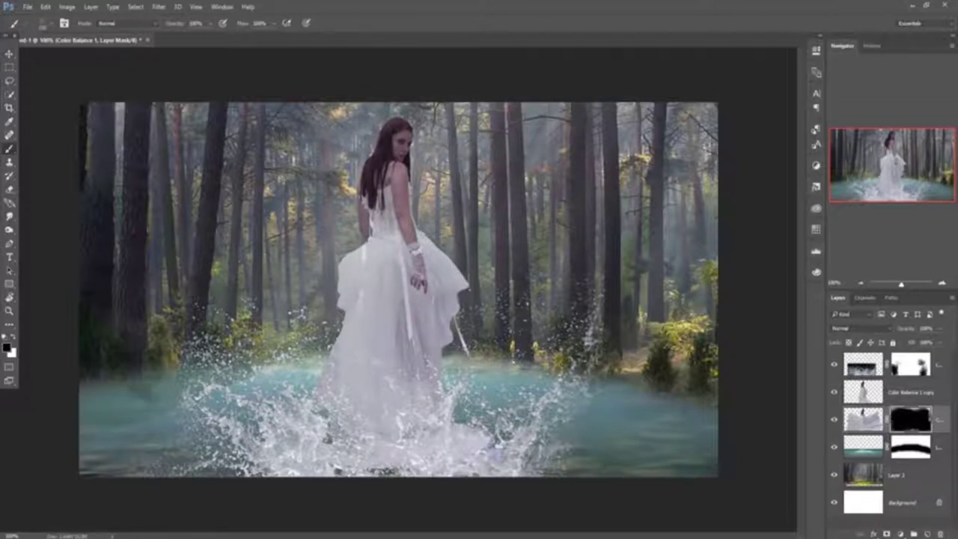
{"action": "left_click_drag", "start_coordinate": [307, 445], "coordinate": [323, 485]}
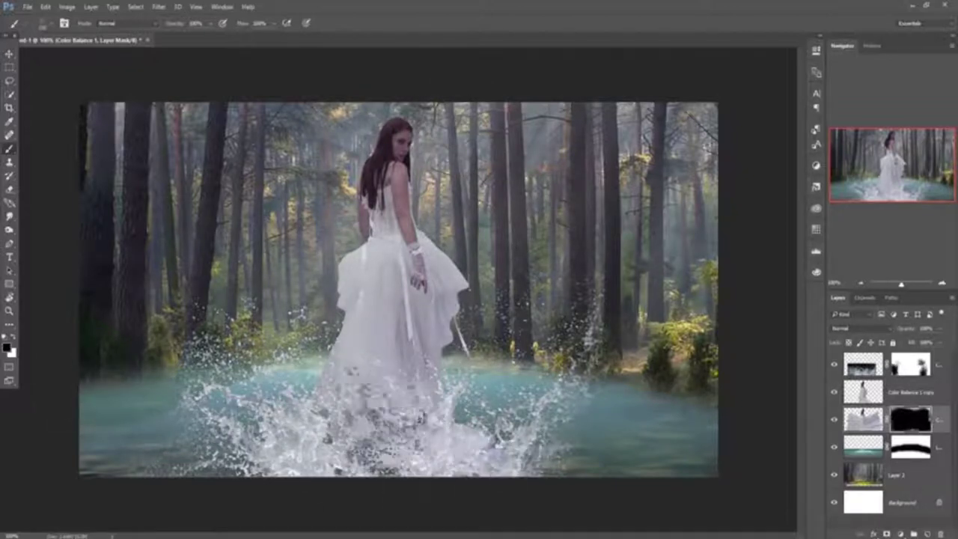
{"action": "left_click_drag", "start_coordinate": [329, 449], "coordinate": [397, 434]}
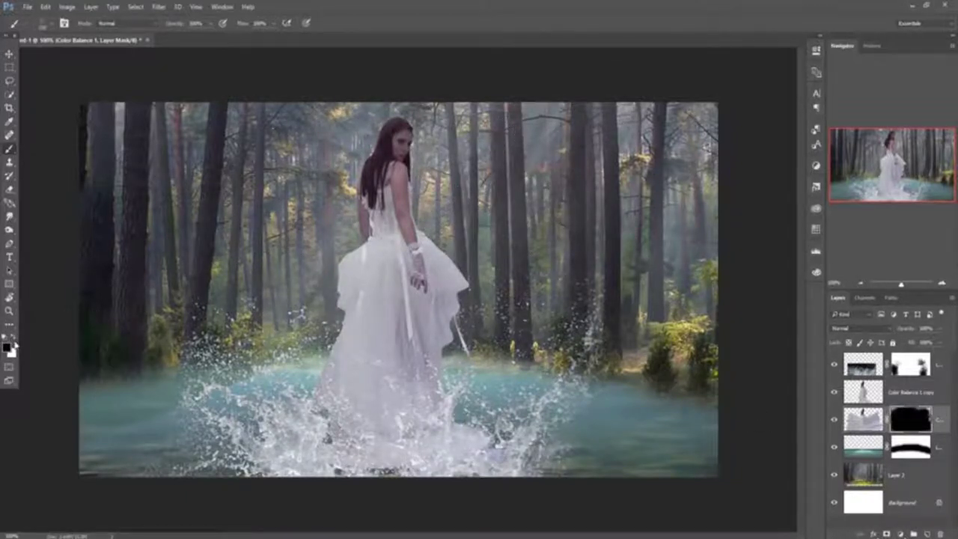
{"action": "left_click", "coordinate": [937, 403]}
Mask the Color Balance 1 copy and dissolve the lower dress into splatter spray.
{"action": "left_click", "coordinate": [886, 534]}
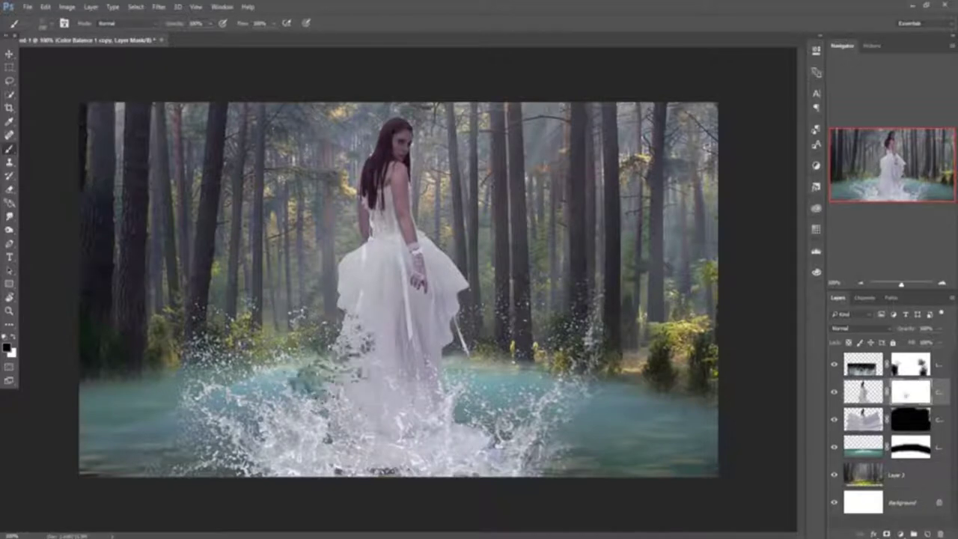
{"action": "mouse_move", "coordinate": [333, 360]}
{"action": "left_mouse_down"}
{"action": "mouse_move", "coordinate": [363, 288]}
{"action": "mouse_move", "coordinate": [354, 278]}
{"action": "mouse_move", "coordinate": [349, 349]}
{"action": "mouse_move", "coordinate": [330, 371]}
{"action": "mouse_move", "coordinate": [341, 434]}
{"action": "mouse_move", "coordinate": [453, 375]}
{"action": "left_mouse_up"}
{"action": "mouse_move", "coordinate": [438, 292]}
{"action": "left_mouse_down"}
{"action": "mouse_move", "coordinate": [464, 397]}
{"action": "mouse_move", "coordinate": [479, 330]}
{"action": "mouse_move", "coordinate": [449, 419]}
{"action": "mouse_move", "coordinate": [420, 337]}
{"action": "mouse_move", "coordinate": [480, 315]}
{"action": "mouse_move", "coordinate": [479, 360]}
{"action": "mouse_move", "coordinate": [449, 255]}
{"action": "mouse_move", "coordinate": [457, 367]}
{"action": "mouse_move", "coordinate": [434, 419]}
{"action": "left_mouse_up"}
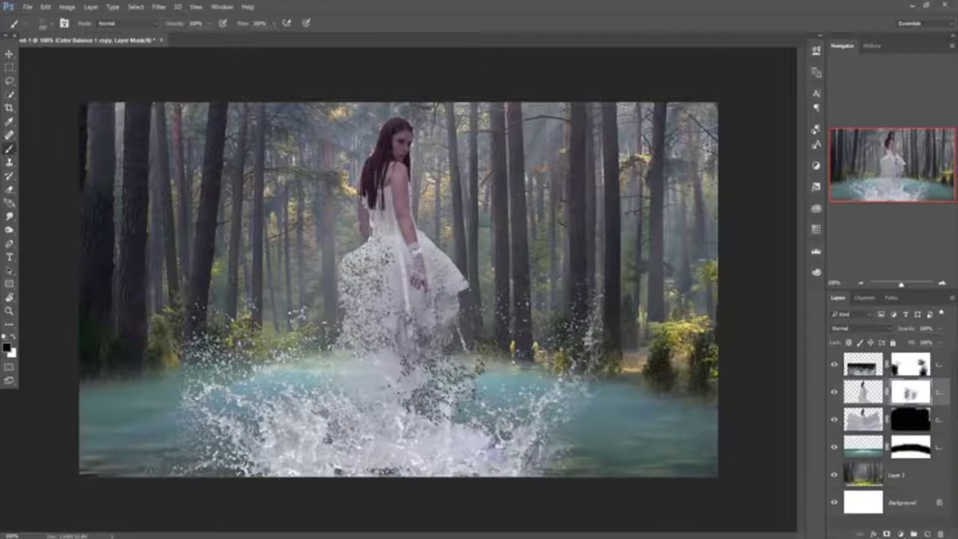
{"action": "mouse_move", "coordinate": [494, 446]}
{"action": "left_mouse_down"}
{"action": "mouse_move", "coordinate": [449, 405]}
{"action": "mouse_move", "coordinate": [494, 464]}
{"action": "mouse_move", "coordinate": [389, 449]}
{"action": "mouse_move", "coordinate": [359, 486]}
{"action": "mouse_move", "coordinate": [434, 441]}
{"action": "left_mouse_up"}
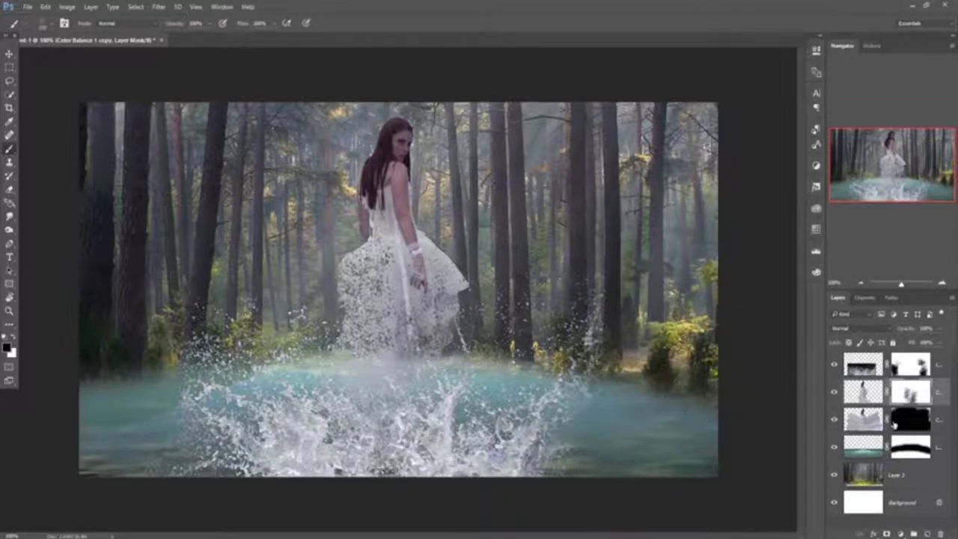
Speckle the splash across its left, centre and right on the third layer's mask.
{"action": "left_click", "coordinate": [912, 424]}
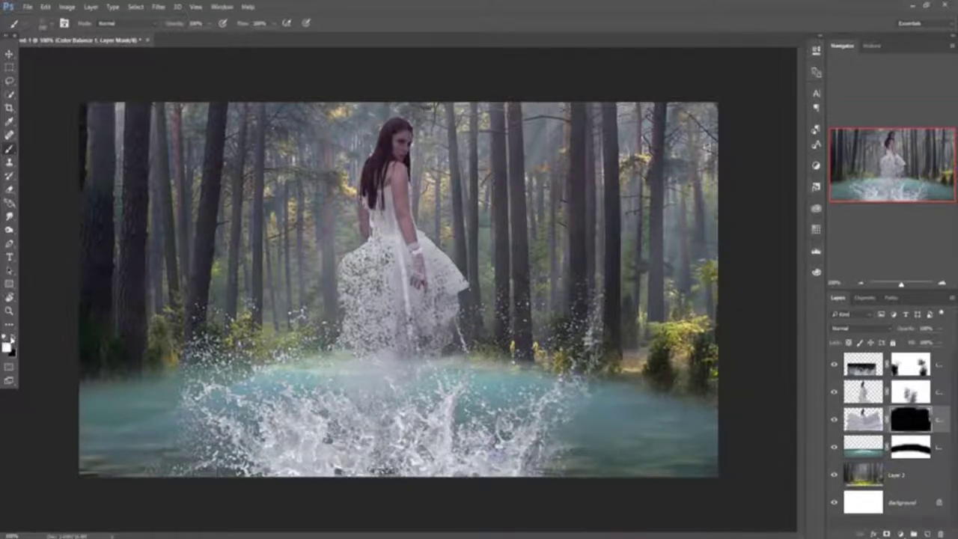
{"action": "mouse_move", "coordinate": [299, 367]}
{"action": "left_mouse_down"}
{"action": "mouse_move", "coordinate": [329, 449]}
{"action": "mouse_move", "coordinate": [352, 367]}
{"action": "mouse_move", "coordinate": [284, 464]}
{"action": "mouse_move", "coordinate": [318, 483]}
{"action": "mouse_move", "coordinate": [277, 337]}
{"action": "mouse_move", "coordinate": [202, 390]}
{"action": "mouse_move", "coordinate": [389, 419]}
{"action": "mouse_move", "coordinate": [344, 374]}
{"action": "mouse_move", "coordinate": [539, 449]}
{"action": "mouse_move", "coordinate": [501, 434]}
{"action": "left_mouse_up"}
{"action": "mouse_move", "coordinate": [485, 500]}
{"action": "left_mouse_down"}
{"action": "mouse_move", "coordinate": [584, 390]}
{"action": "mouse_move", "coordinate": [389, 337]}
{"action": "left_mouse_up"}
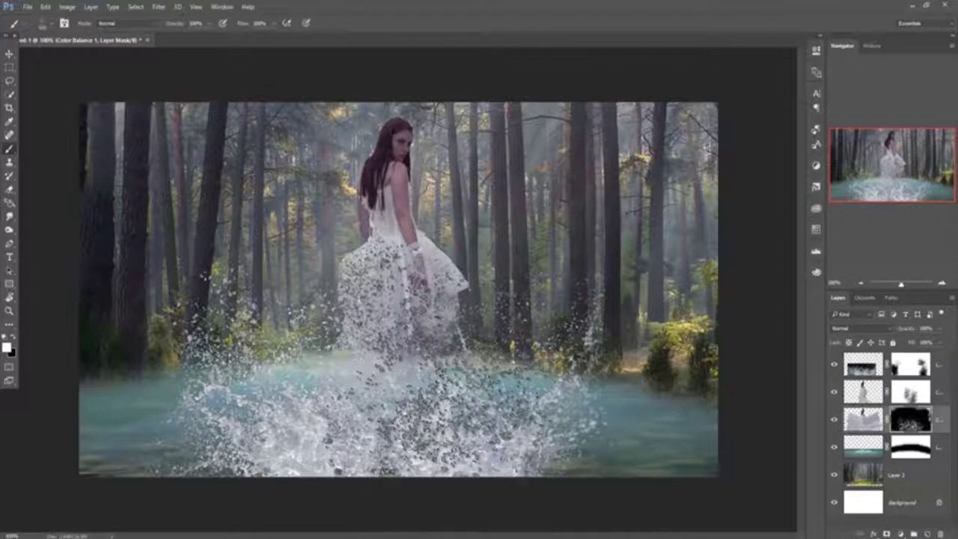
{"action": "mouse_move", "coordinate": [449, 375]}
{"action": "left_mouse_down"}
{"action": "mouse_move", "coordinate": [315, 330]}
{"action": "mouse_move", "coordinate": [262, 419]}
{"action": "left_mouse_up"}
{"action": "mouse_move", "coordinate": [352, 502]}
{"action": "left_mouse_down"}
{"action": "mouse_move", "coordinate": [240, 495]}
{"action": "mouse_move", "coordinate": [359, 374]}
{"action": "mouse_move", "coordinate": [495, 450]}
{"action": "left_mouse_up"}
{"action": "left_click_drag", "start_coordinate": [389, 345], "coordinate": [539, 420]}
{"action": "mouse_move", "coordinate": [382, 322]}
{"action": "left_mouse_down"}
{"action": "mouse_move", "coordinate": [420, 501]}
{"action": "mouse_move", "coordinate": [359, 315]}
{"action": "mouse_move", "coordinate": [487, 449]}
{"action": "left_mouse_up"}
{"action": "mouse_move", "coordinate": [389, 330]}
{"action": "left_mouse_down"}
{"action": "mouse_move", "coordinate": [449, 397]}
{"action": "mouse_move", "coordinate": [367, 359]}
{"action": "mouse_move", "coordinate": [359, 299]}
{"action": "mouse_move", "coordinate": [352, 359]}
{"action": "mouse_move", "coordinate": [449, 430]}
{"action": "mouse_move", "coordinate": [161, 441]}
{"action": "mouse_move", "coordinate": [547, 423]}
{"action": "mouse_move", "coordinate": [430, 382]}
{"action": "mouse_move", "coordinate": [349, 432]}
{"action": "mouse_move", "coordinate": [317, 383]}
{"action": "mouse_move", "coordinate": [315, 391]}
{"action": "mouse_move", "coordinate": [334, 384]}
{"action": "left_mouse_up"}
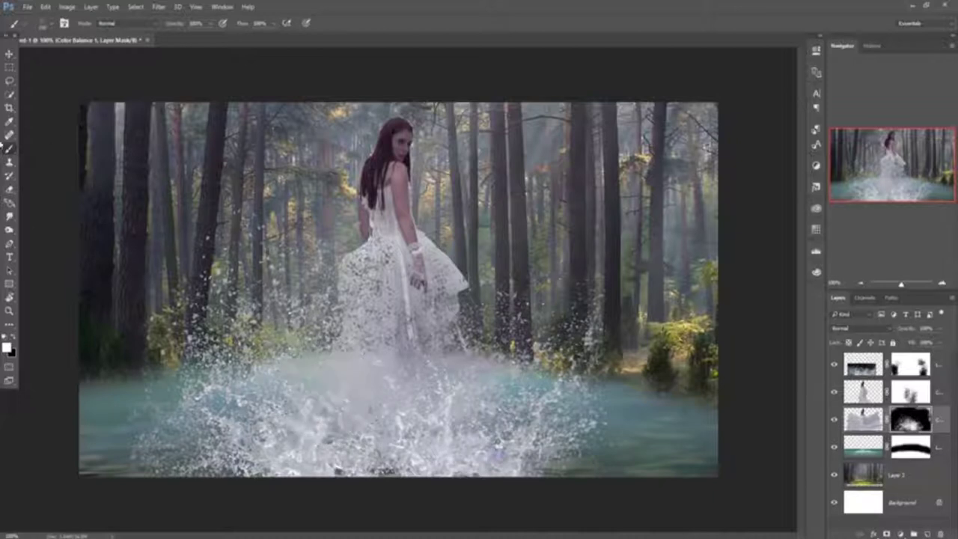
Duplicate the forest Layer 2 to create Layer 2 copy.
{"action": "left_click", "coordinate": [9, 55]}
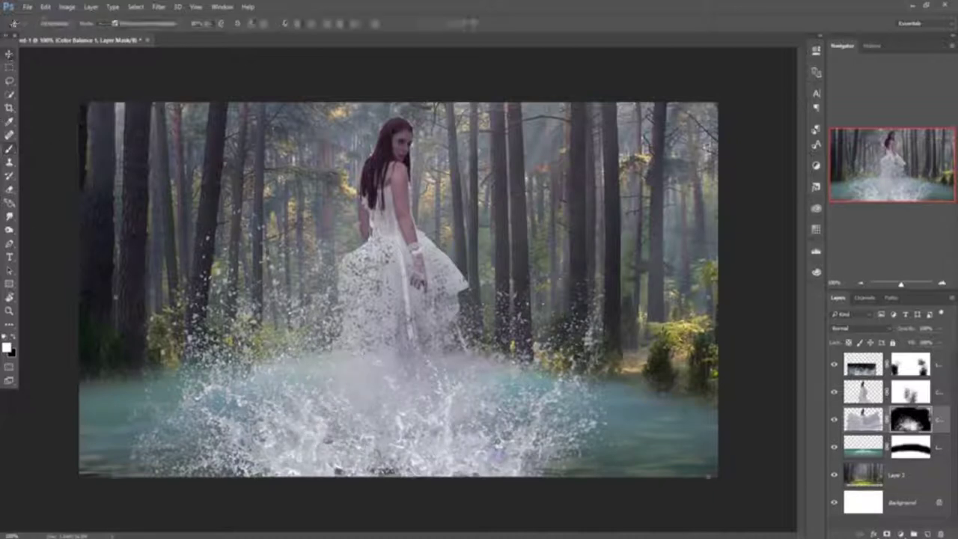
{"action": "left_click", "coordinate": [899, 480]}
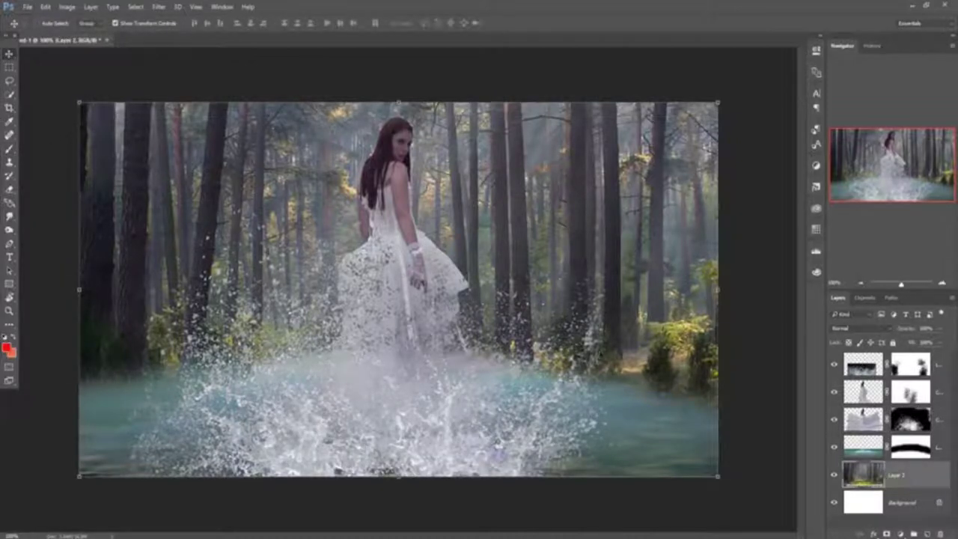
{"action": "right_click", "coordinate": [918, 483]}
{"action": "left_click", "coordinate": [853, 57]}
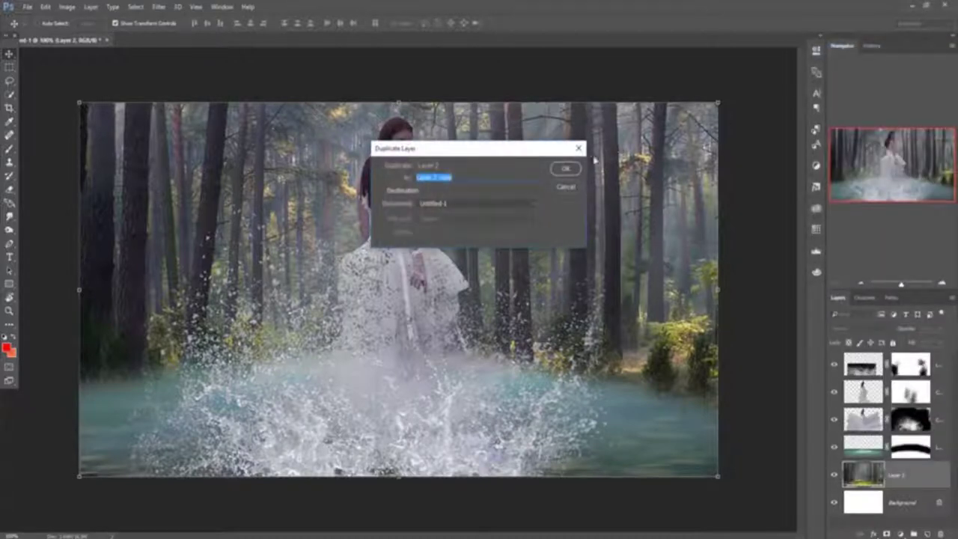
{"action": "left_click", "coordinate": [566, 168]}
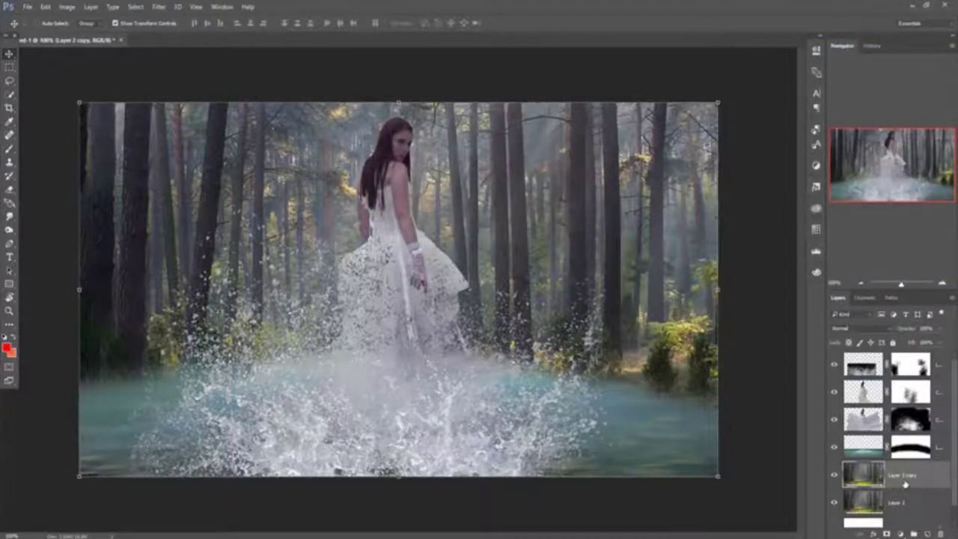
Apply a Gaussian Blur to Layer 2 copy to soften the forest backdrop.
{"action": "left_click", "coordinate": [157, 8]}
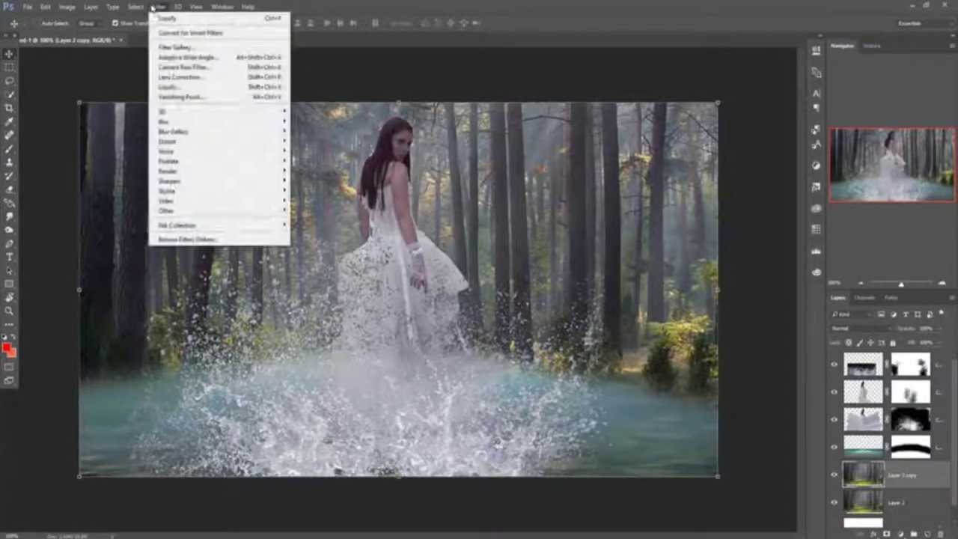
{"action": "mouse_move", "coordinate": [218, 121]}
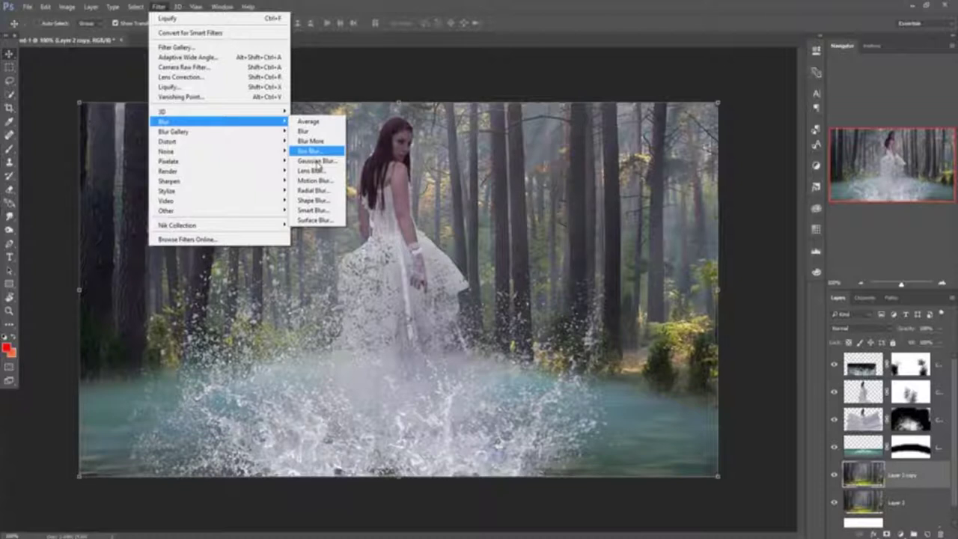
{"action": "left_click", "coordinate": [318, 161]}
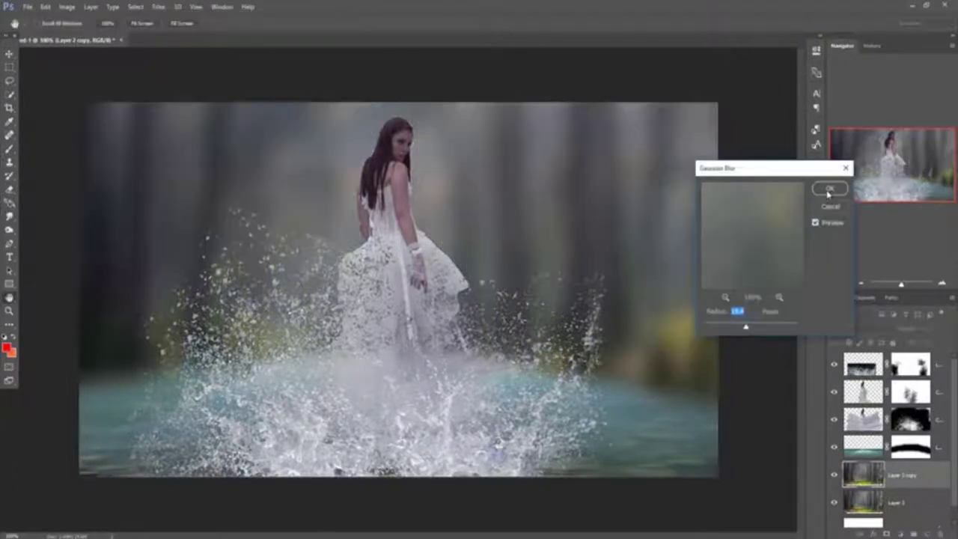
{"action": "left_click", "coordinate": [828, 190]}
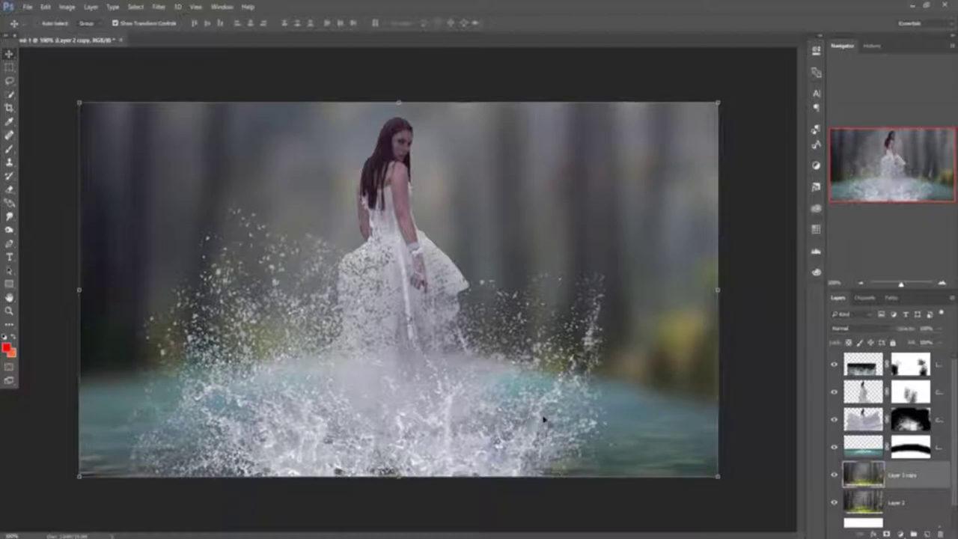
Paint black on Color Balance 1's mask to clear stray droplets on both sides of the dress.
{"action": "left_click", "coordinate": [912, 419]}
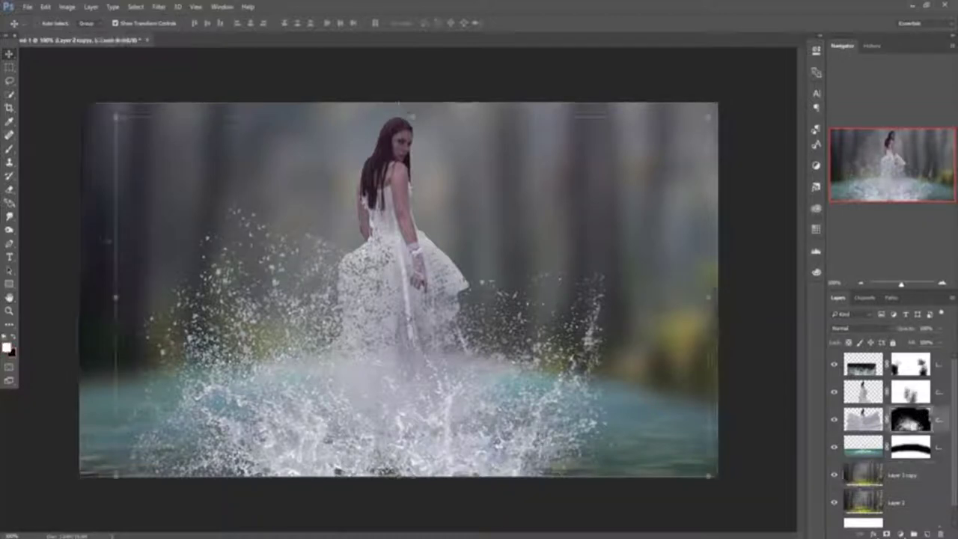
{"action": "left_click", "coordinate": [10, 149]}
{"action": "key", "text": "x"}
{"action": "mouse_move", "coordinate": [202, 262]}
{"action": "left_mouse_down"}
{"action": "mouse_move", "coordinate": [277, 225]}
{"action": "mouse_move", "coordinate": [322, 187]}
{"action": "left_mouse_up"}
{"action": "mouse_move", "coordinate": [280, 258]}
{"action": "left_mouse_down"}
{"action": "mouse_move", "coordinate": [330, 191]}
{"action": "mouse_move", "coordinate": [346, 252]}
{"action": "mouse_move", "coordinate": [341, 195]}
{"action": "mouse_move", "coordinate": [295, 262]}
{"action": "left_mouse_up"}
{"action": "mouse_move", "coordinate": [494, 292]}
{"action": "left_mouse_down"}
{"action": "mouse_move", "coordinate": [554, 240]}
{"action": "mouse_move", "coordinate": [580, 248]}
{"action": "left_mouse_up"}
{"action": "mouse_move", "coordinate": [516, 232]}
{"action": "left_mouse_down"}
{"action": "mouse_move", "coordinate": [569, 307]}
{"action": "mouse_move", "coordinate": [524, 243]}
{"action": "left_mouse_up"}
{"action": "left_click_drag", "start_coordinate": [487, 307], "coordinate": [554, 247]}
{"action": "mouse_move", "coordinate": [494, 254]}
{"action": "left_mouse_down"}
{"action": "mouse_move", "coordinate": [554, 314]}
{"action": "mouse_move", "coordinate": [539, 315]}
{"action": "mouse_move", "coordinate": [547, 239]}
{"action": "left_mouse_up"}
{"action": "left_click_drag", "start_coordinate": [479, 300], "coordinate": [543, 232]}
{"action": "left_click_drag", "start_coordinate": [486, 247], "coordinate": [539, 303]}
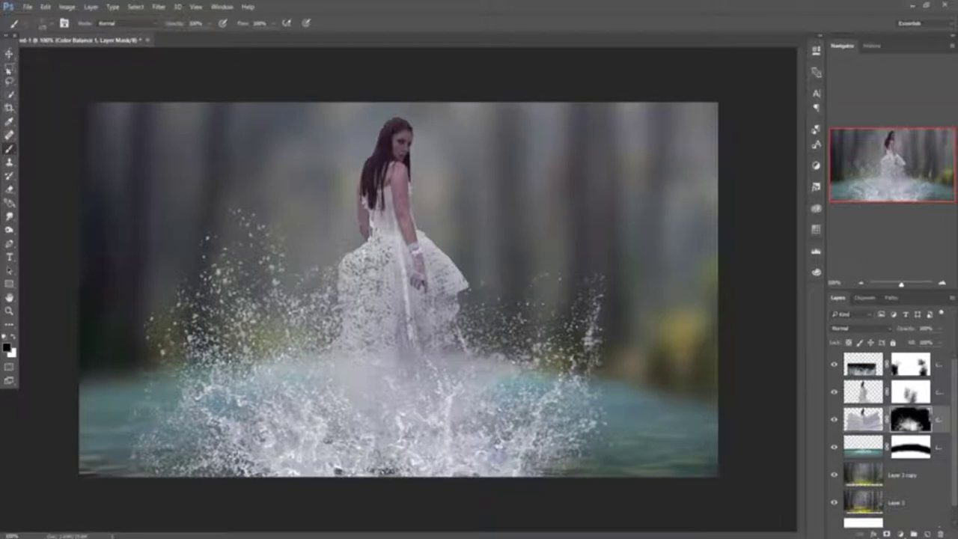
Duplicate the splash layer to create Layer 4 copy.
{"action": "key", "text": "v"}
{"action": "right_click", "coordinate": [946, 366]}
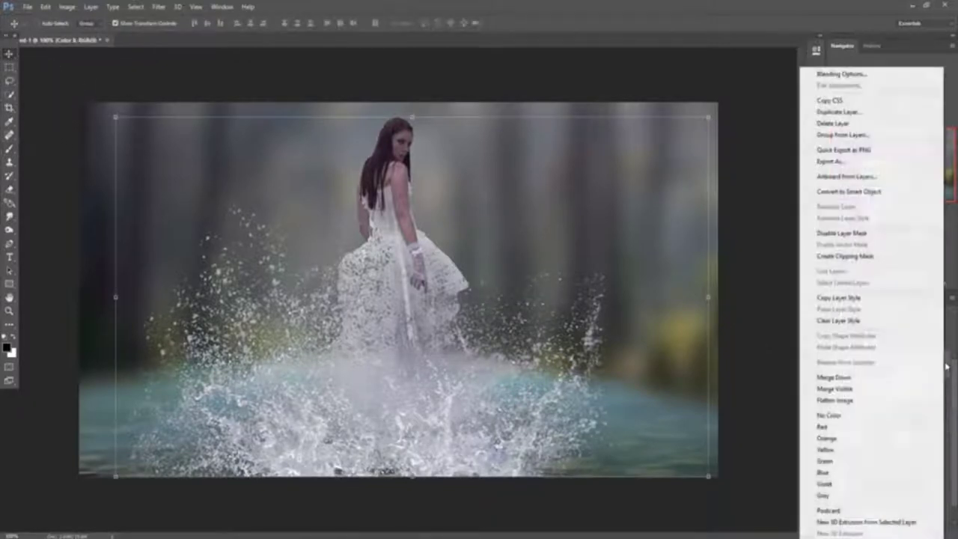
{"action": "left_click", "coordinate": [868, 111]}
{"action": "left_click", "coordinate": [565, 170]}
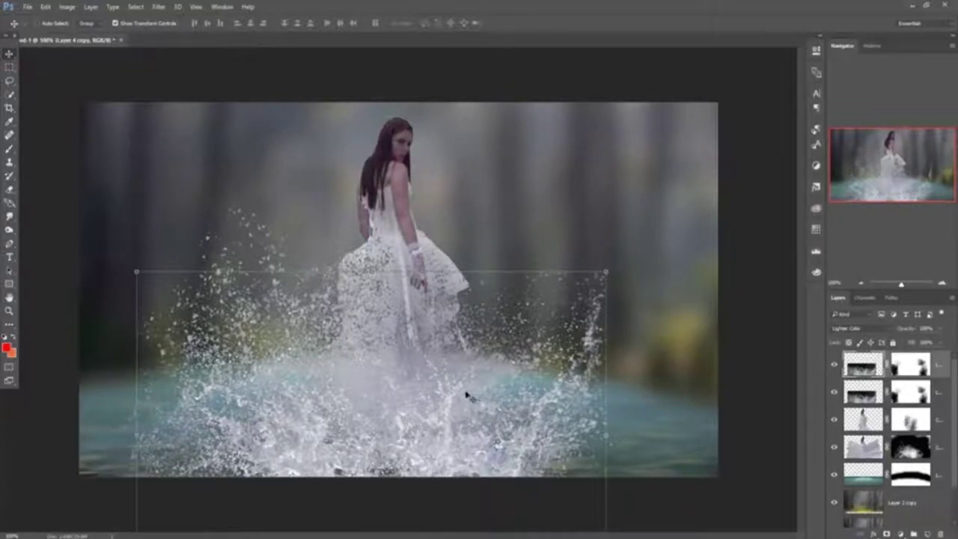
Move Layer 4 copy up and left, enlarge it with a slight tilt, and commit.
{"action": "mouse_move", "coordinate": [467, 395]}
{"action": "left_mouse_down"}
{"action": "mouse_move", "coordinate": [478, 335]}
{"action": "mouse_move", "coordinate": [471, 283]}
{"action": "mouse_move", "coordinate": [414, 251]}
{"action": "left_mouse_up"}
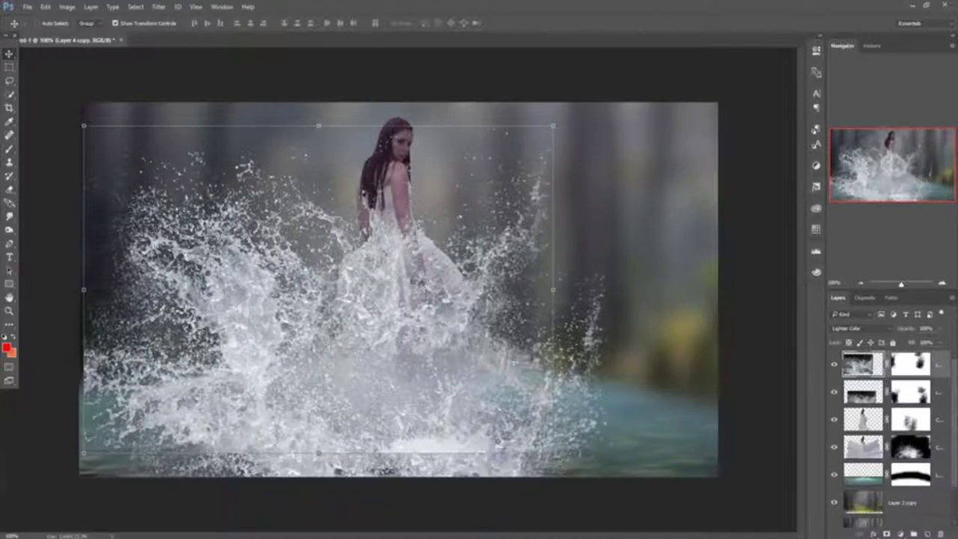
{"action": "mouse_move", "coordinate": [558, 458]}
{"action": "left_mouse_down"}
{"action": "mouse_move", "coordinate": [605, 277]}
{"action": "mouse_move", "coordinate": [392, 310]}
{"action": "mouse_move", "coordinate": [394, 379]}
{"action": "left_mouse_up"}
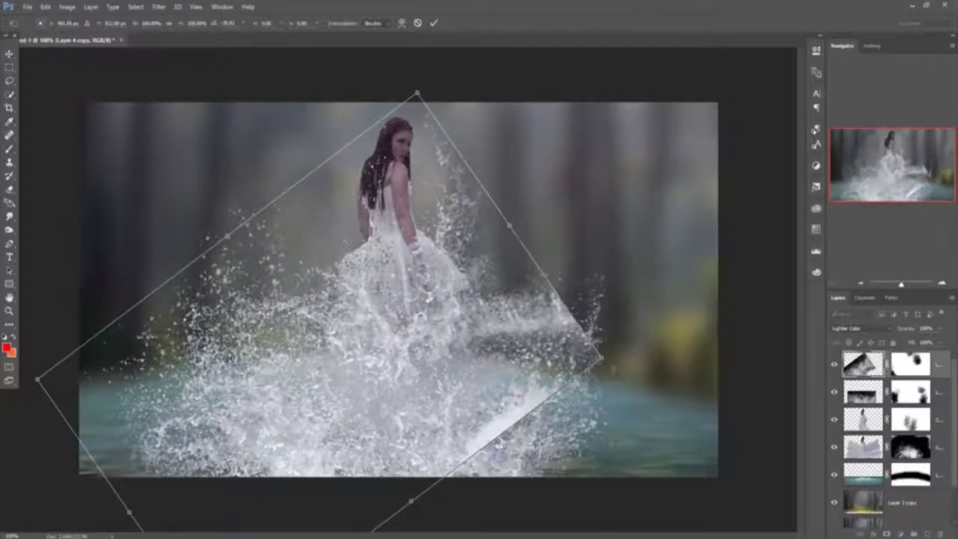
{"action": "left_click_drag", "start_coordinate": [605, 352], "coordinate": [577, 456]}
{"action": "left_click_drag", "start_coordinate": [433, 384], "coordinate": [442, 330]}
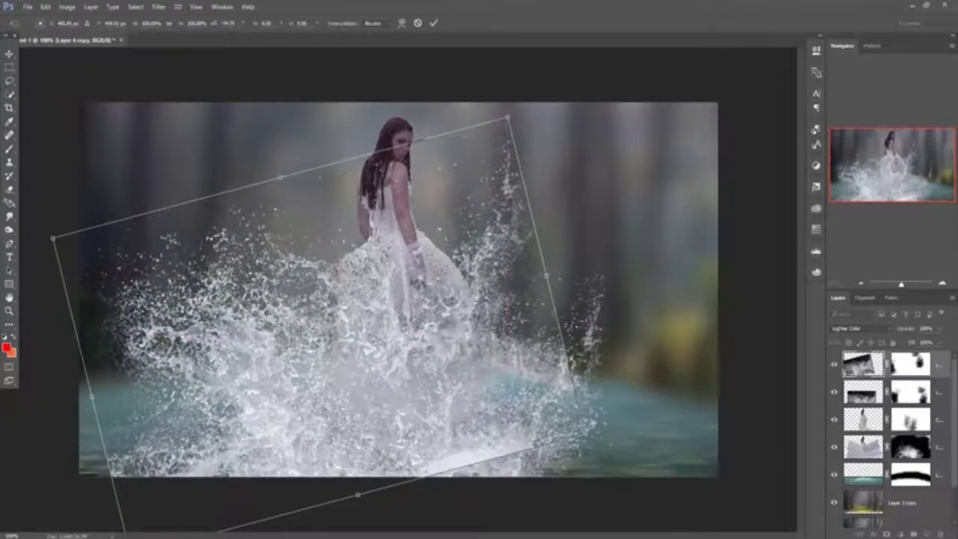
{"action": "left_click_drag", "start_coordinate": [572, 468], "coordinate": [509, 466]}
{"action": "mouse_move", "coordinate": [450, 385]}
{"action": "left_mouse_down"}
{"action": "mouse_move", "coordinate": [439, 392]}
{"action": "mouse_move", "coordinate": [451, 383]}
{"action": "left_mouse_up"}
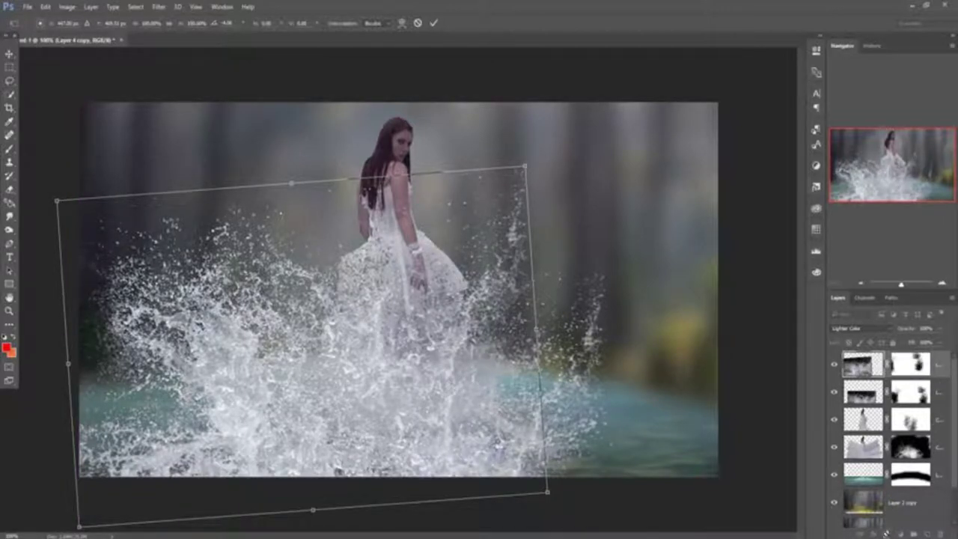
{"action": "left_click", "coordinate": [435, 23]}
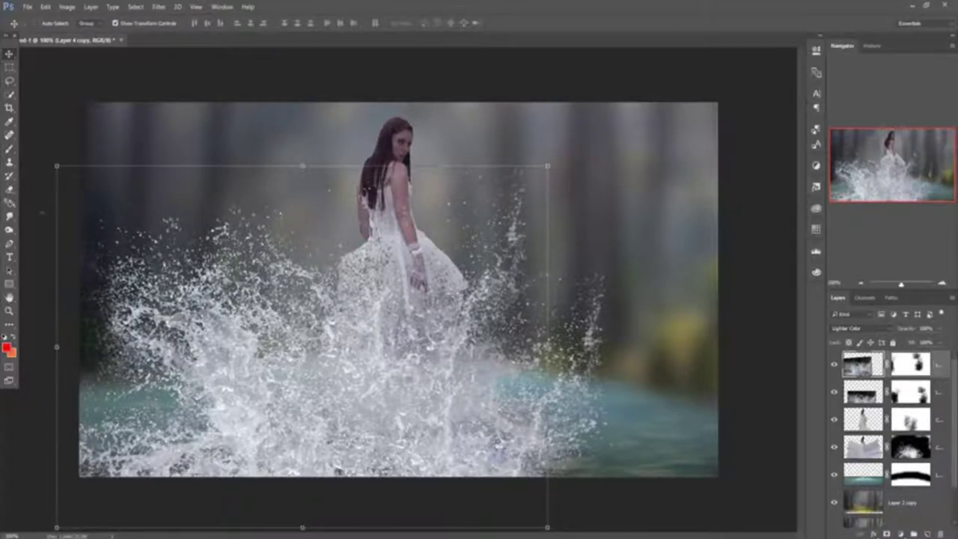
Paint black on Layer 4 copy's mask to hide its lower-left and bottom edges.
{"action": "key", "text": "b"}
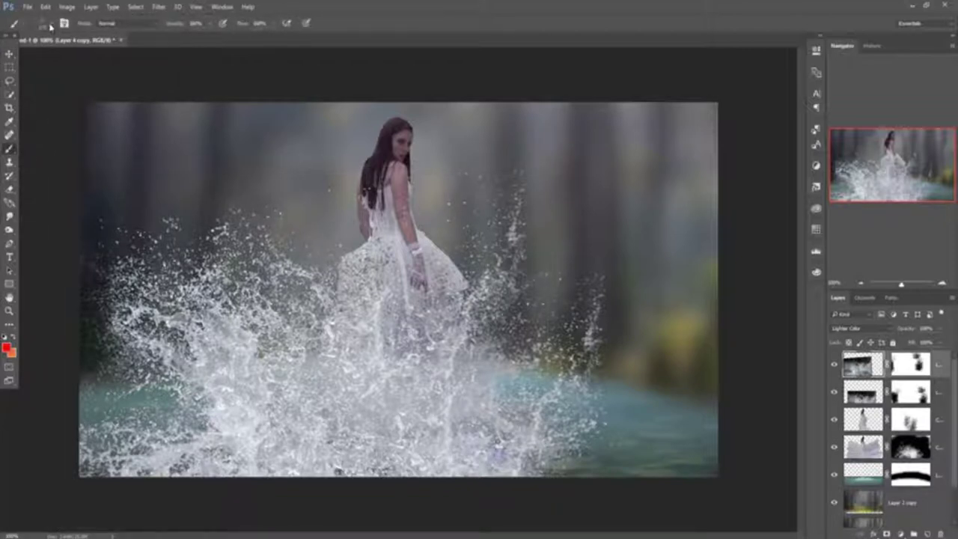
{"action": "right_click", "coordinate": [65, 66]}
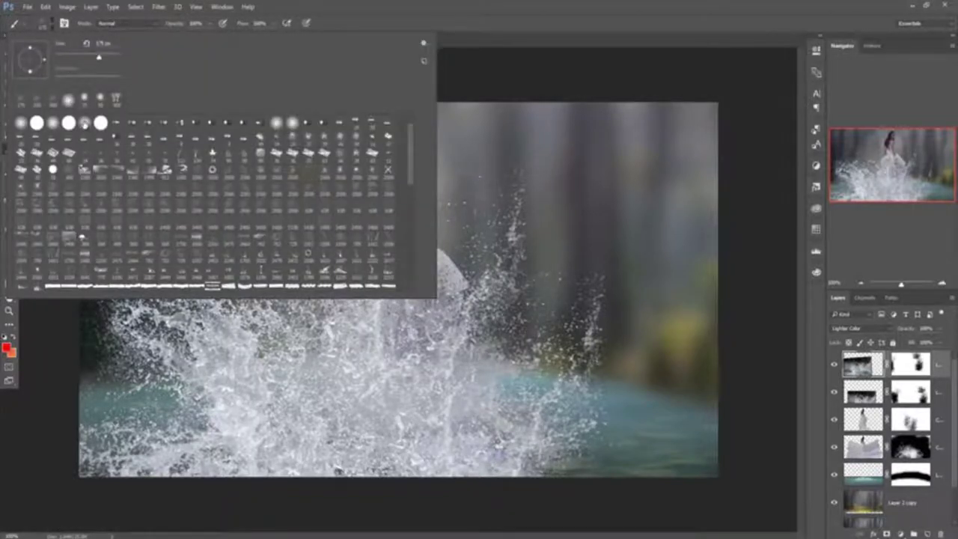
{"action": "key", "text": "Return"}
{"action": "key", "text": "d"}
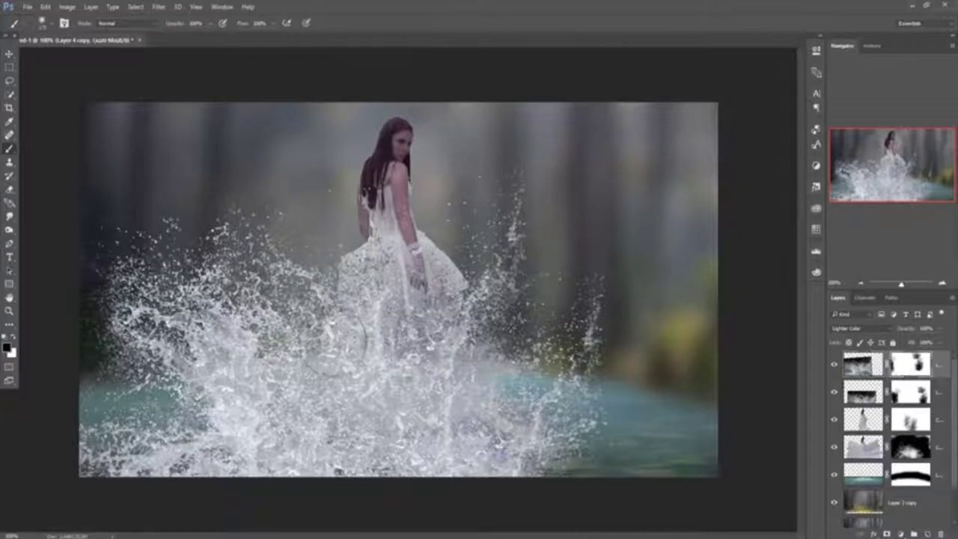
{"action": "mouse_move", "coordinate": [247, 420]}
{"action": "left_mouse_down"}
{"action": "mouse_move", "coordinate": [123, 245]}
{"action": "mouse_move", "coordinate": [117, 209]}
{"action": "mouse_move", "coordinate": [129, 252]}
{"action": "left_mouse_up"}
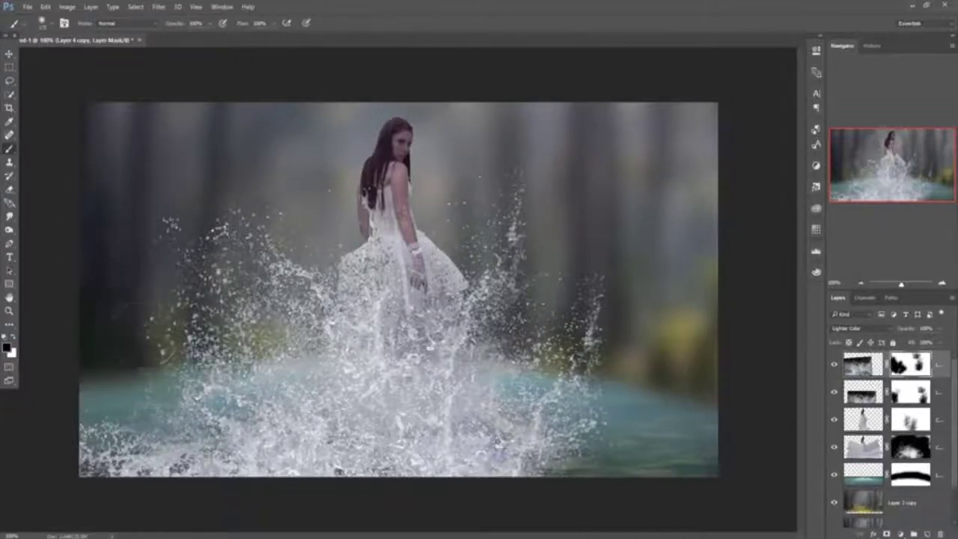
{"action": "mouse_move", "coordinate": [202, 464]}
{"action": "left_mouse_down"}
{"action": "mouse_move", "coordinate": [119, 420]}
{"action": "mouse_move", "coordinate": [318, 421]}
{"action": "mouse_move", "coordinate": [323, 456]}
{"action": "mouse_move", "coordinate": [270, 389]}
{"action": "left_mouse_up"}
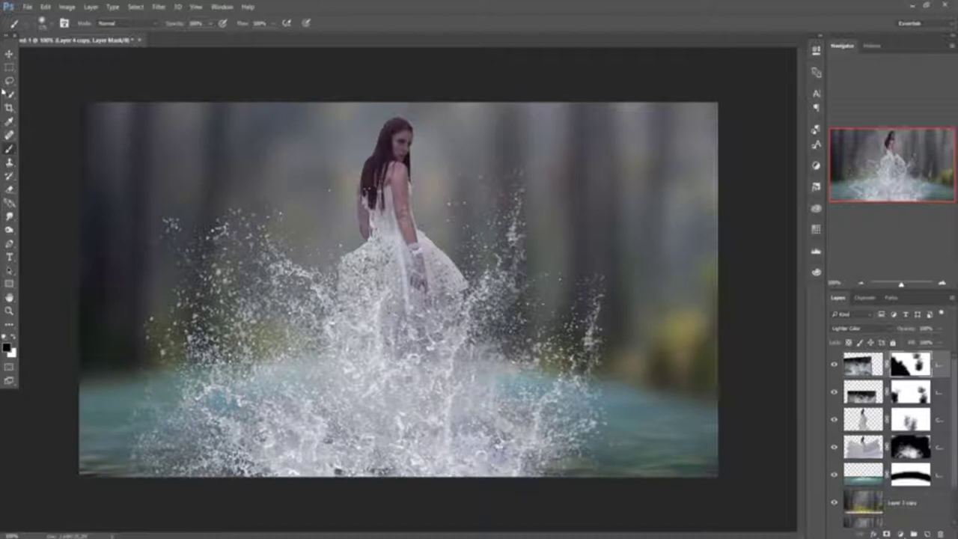
{"action": "left_click", "coordinate": [8, 55]}
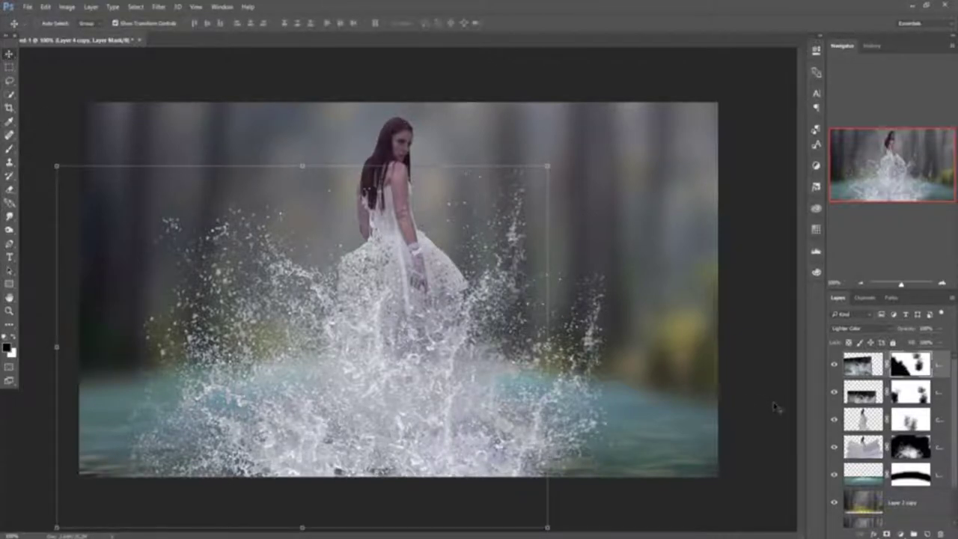
Add a new empty layer above the fifth layer in the stack.
{"action": "left_click", "coordinate": [942, 423]}
{"action": "left_click", "coordinate": [942, 416]}
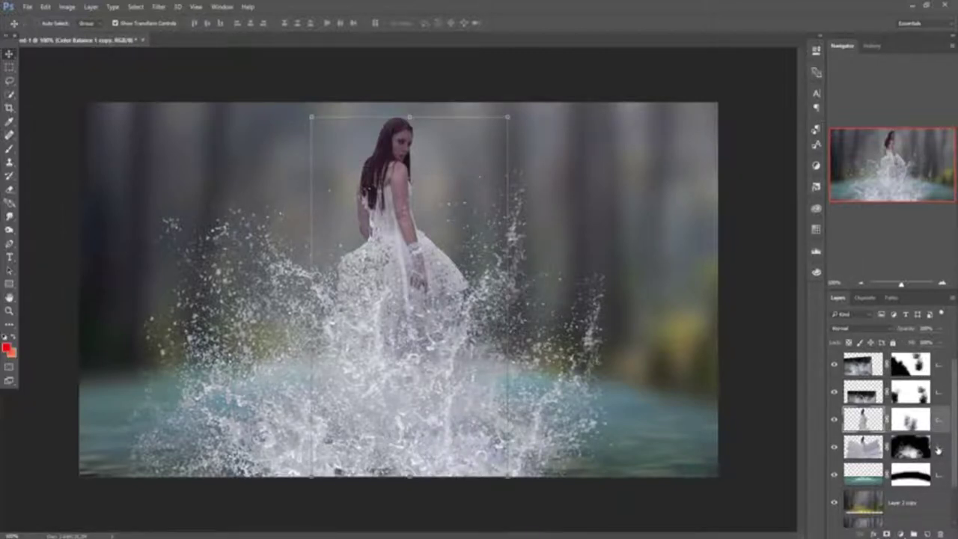
{"action": "left_click", "coordinate": [942, 470]}
{"action": "left_click", "coordinate": [928, 533]}
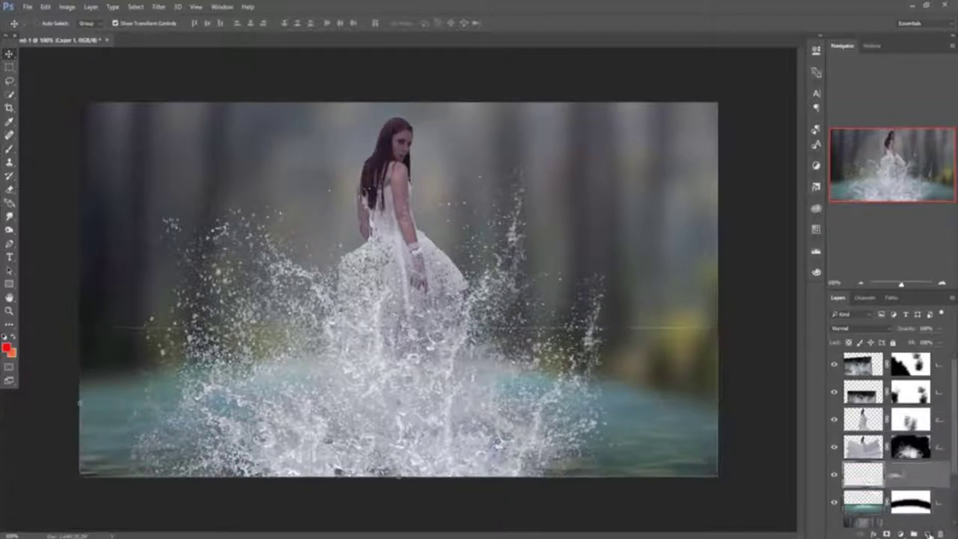
Choose a splash-shaped brush tip for the Brush tool.
{"action": "left_click", "coordinate": [9, 148]}
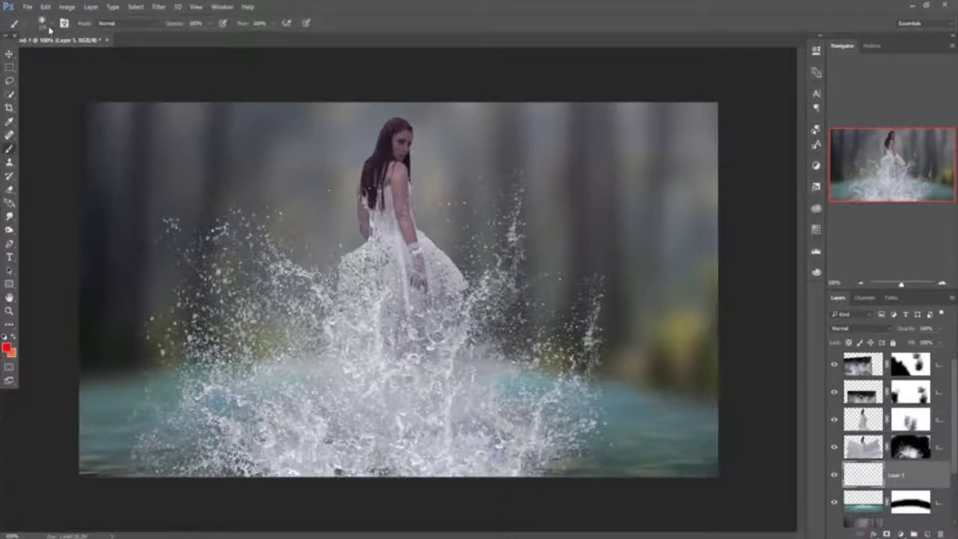
{"action": "right_click", "coordinate": [132, 125]}
{"action": "scroll", "coordinate": [240, 236], "scroll_direction": "down", "scroll_amount": 2}
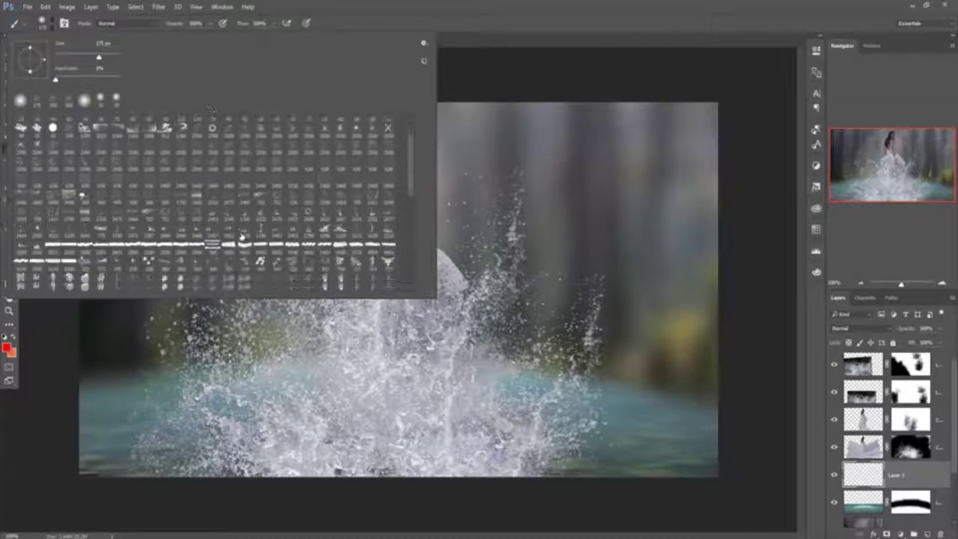
{"action": "scroll", "coordinate": [241, 237], "scroll_direction": "down", "scroll_amount": 2}
{"action": "scroll", "coordinate": [241, 236], "scroll_direction": "down", "scroll_amount": 2}
{"action": "scroll", "coordinate": [242, 237], "scroll_direction": "down", "scroll_amount": 2}
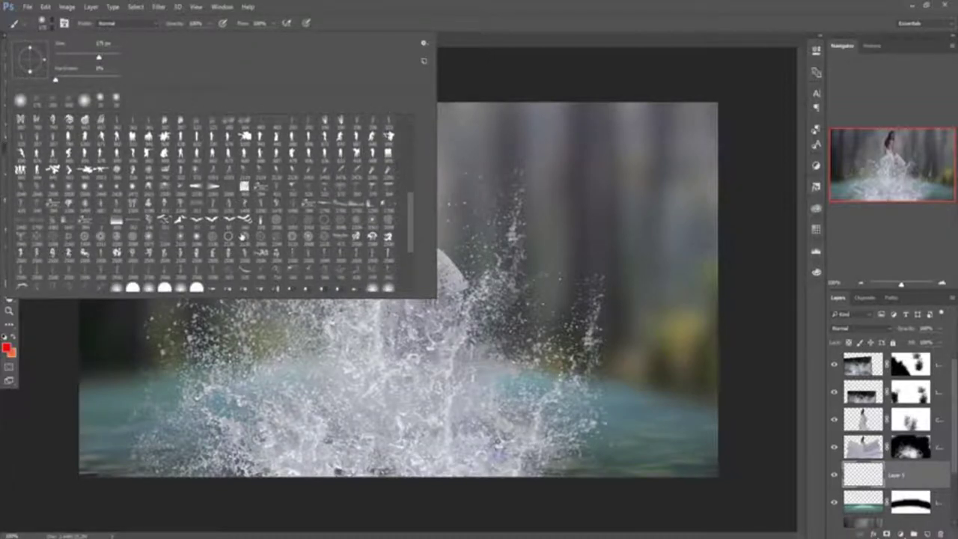
{"action": "scroll", "coordinate": [241, 245], "scroll_direction": "down", "scroll_amount": 2}
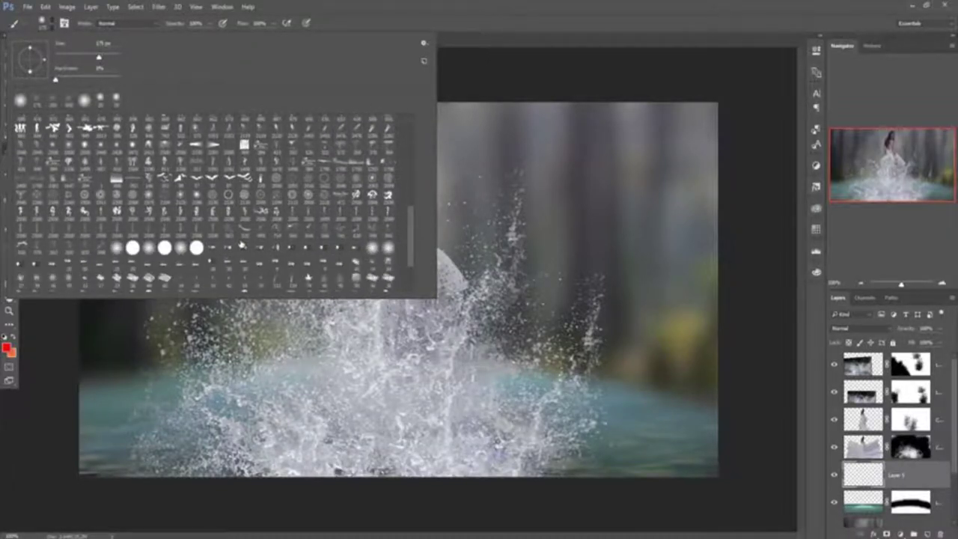
{"action": "scroll", "coordinate": [241, 244], "scroll_direction": "up", "scroll_amount": 2}
{"action": "scroll", "coordinate": [241, 244], "scroll_direction": "up", "scroll_amount": 2}
{"action": "scroll", "coordinate": [241, 244], "scroll_direction": "up", "scroll_amount": 2}
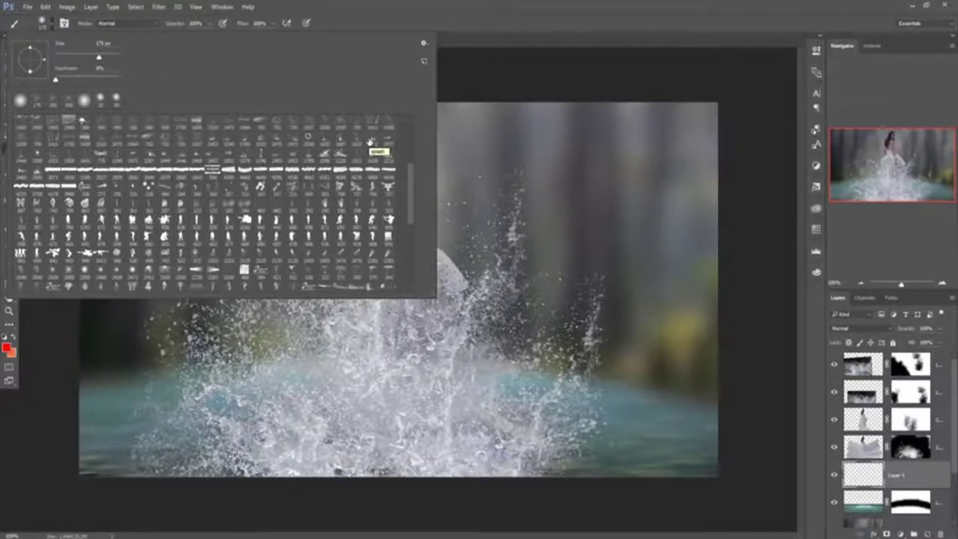
{"action": "left_click", "coordinate": [369, 141]}
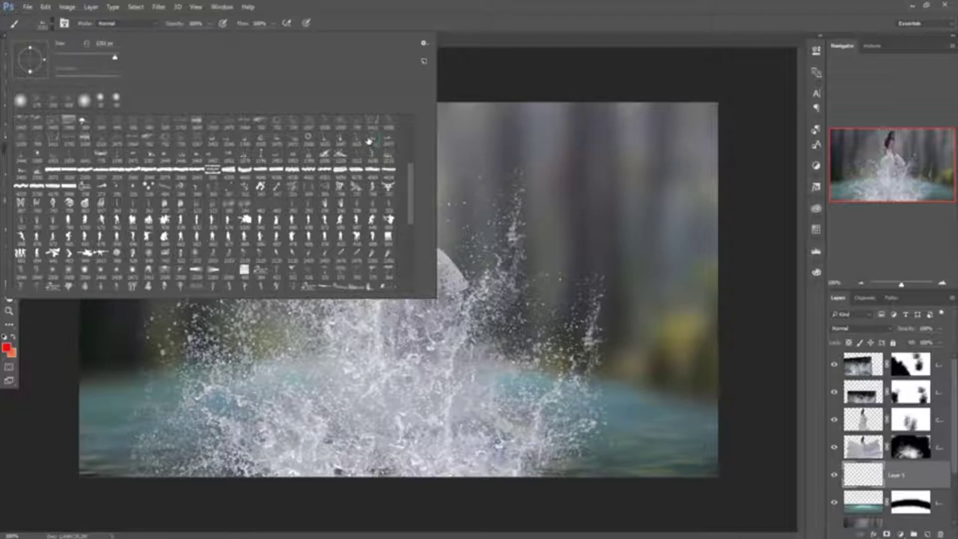
{"action": "left_click", "coordinate": [275, 142]}
{"action": "left_click", "coordinate": [597, 4]}
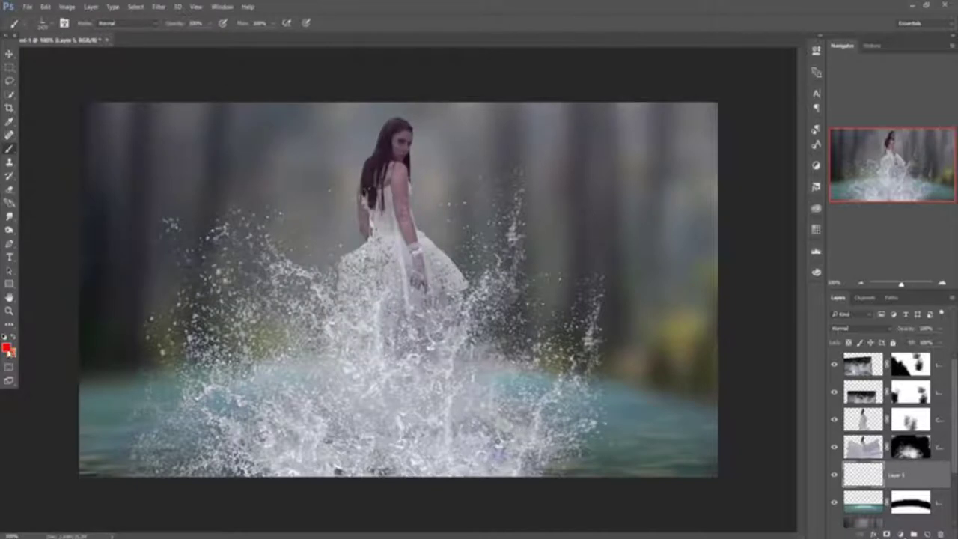
Sample a light grey-blue from the splash and stamp pale droplets around the woman.
{"action": "left_click", "coordinate": [6, 348]}
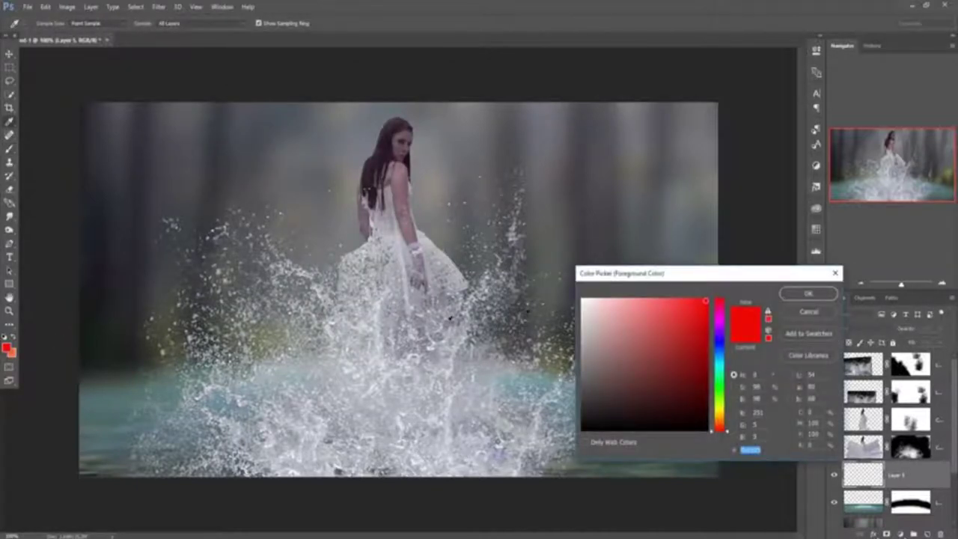
{"action": "left_click", "coordinate": [465, 331]}
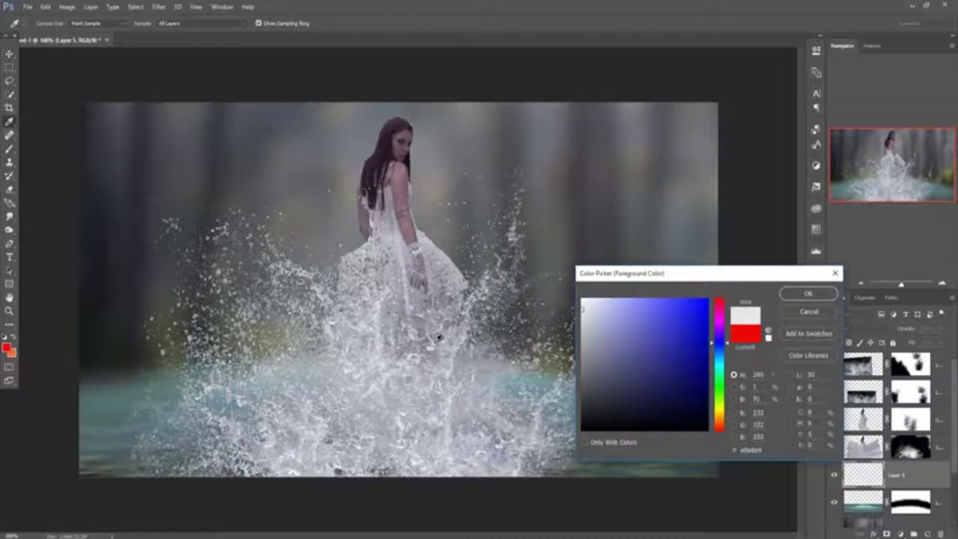
{"action": "left_click", "coordinate": [809, 294]}
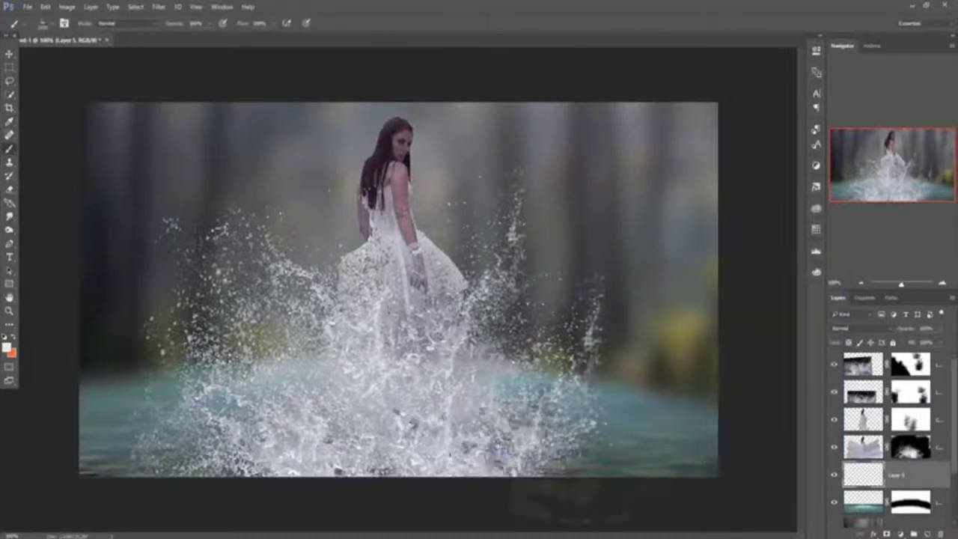
{"action": "left_click_drag", "start_coordinate": [364, 326], "coordinate": [398, 339]}
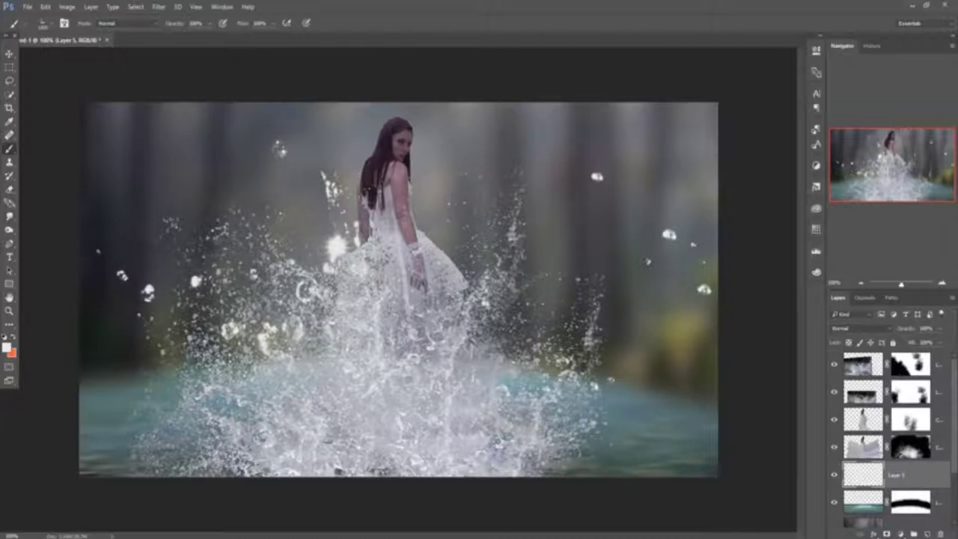
Add a clipped Vibrance adjustment with lowered vibrance and saturation to mute the teal water.
{"action": "key", "text": "v"}
{"action": "left_click", "coordinate": [901, 533]}
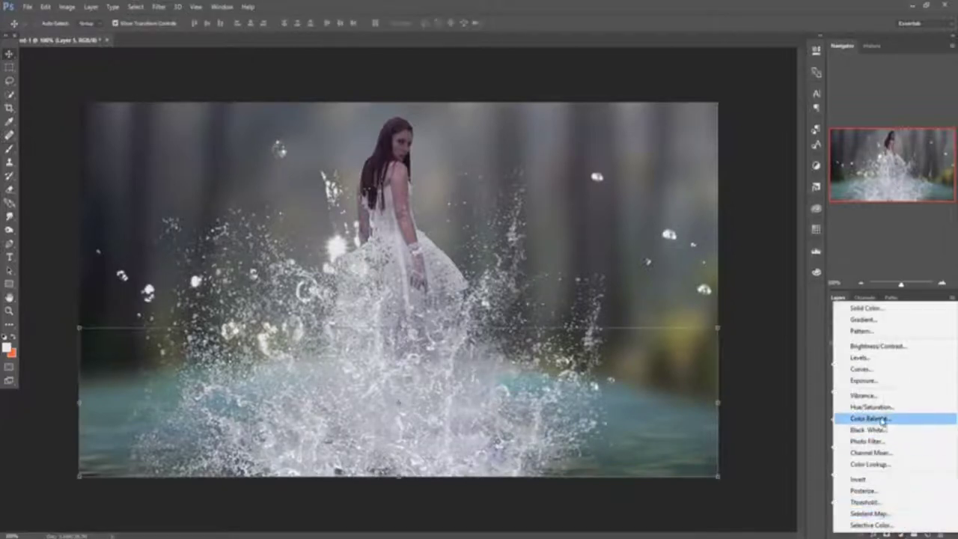
{"action": "left_click", "coordinate": [867, 396]}
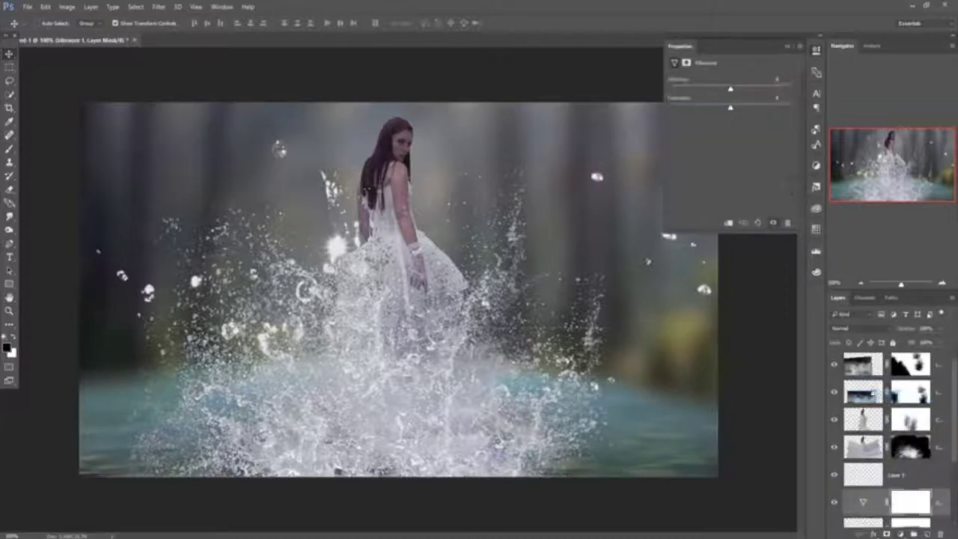
{"action": "left_click_drag", "start_coordinate": [731, 91], "coordinate": [714, 90]}
{"action": "left_click", "coordinate": [727, 223]}
{"action": "left_click_drag", "start_coordinate": [731, 111], "coordinate": [707, 114]}
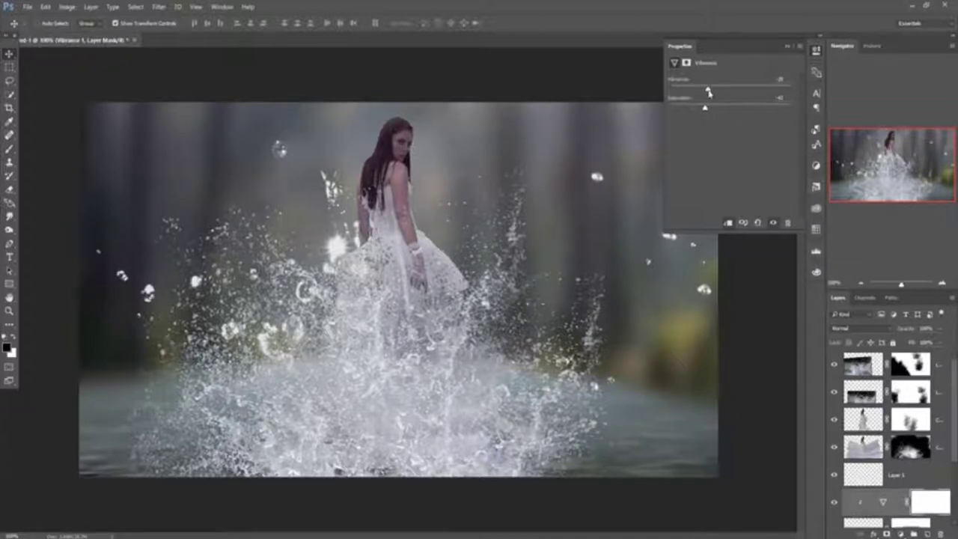
{"action": "left_click_drag", "start_coordinate": [707, 113], "coordinate": [714, 113]}
{"action": "left_click", "coordinate": [788, 47]}
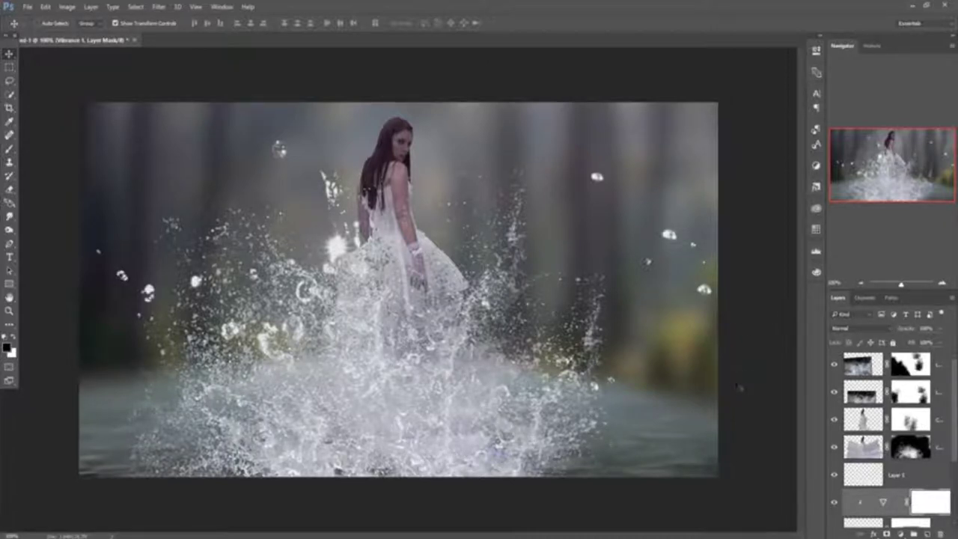
Select Layer 2 copy in the stack and add a new empty layer for the glow.
{"action": "left_click", "coordinate": [940, 447]}
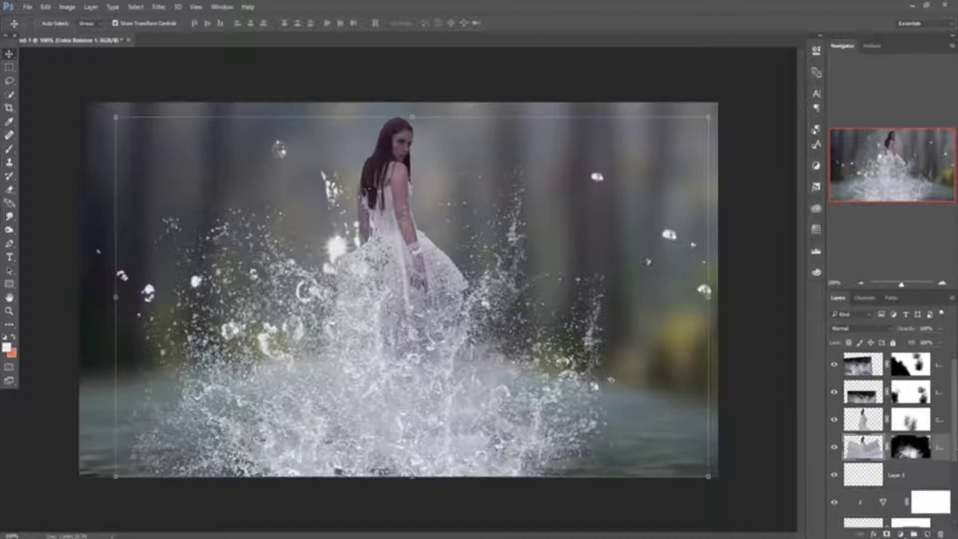
{"action": "scroll", "coordinate": [891, 442], "scroll_direction": "down", "scroll_amount": 3}
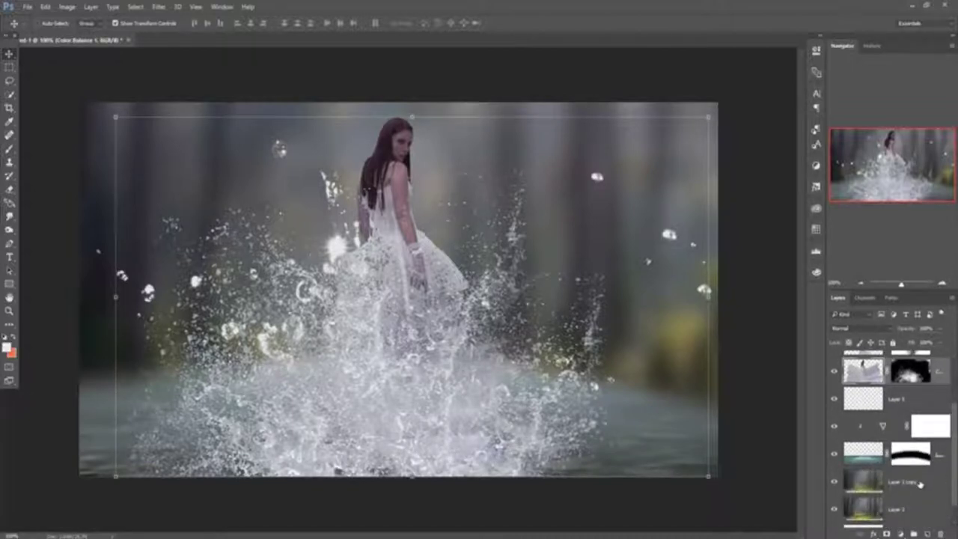
{"action": "left_click", "coordinate": [921, 483]}
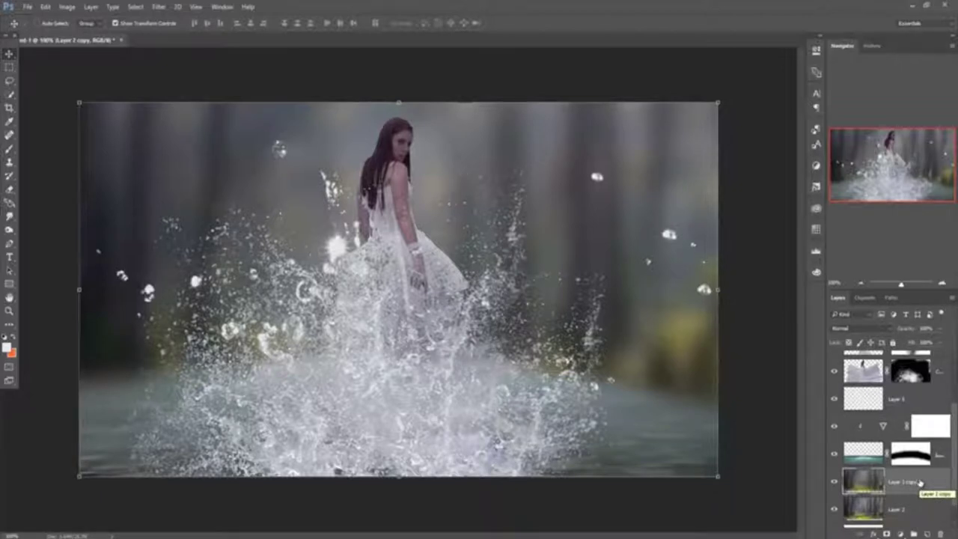
{"action": "left_click", "coordinate": [944, 427]}
{"action": "left_click", "coordinate": [927, 533]}
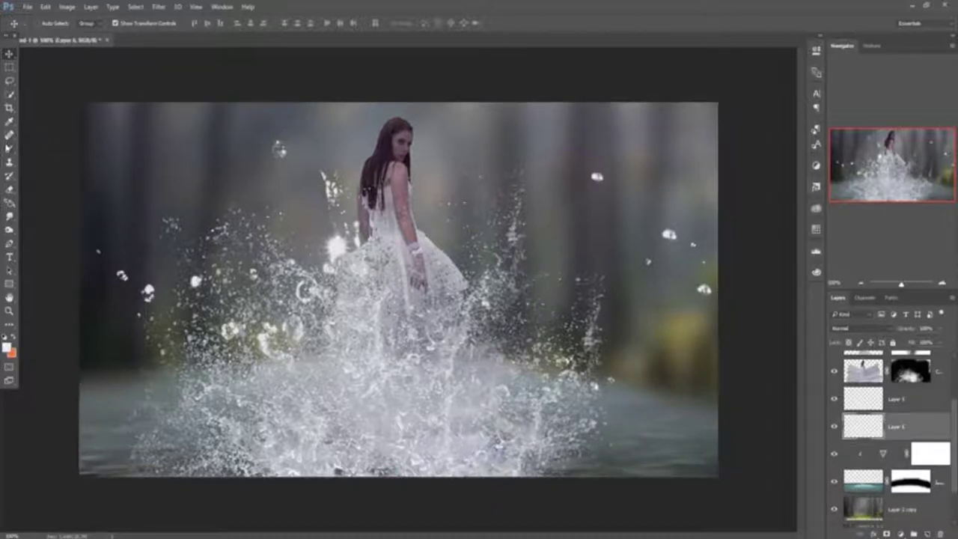
Paint a near-white glow around the woman with a soft round brush.
{"action": "left_click", "coordinate": [9, 149]}
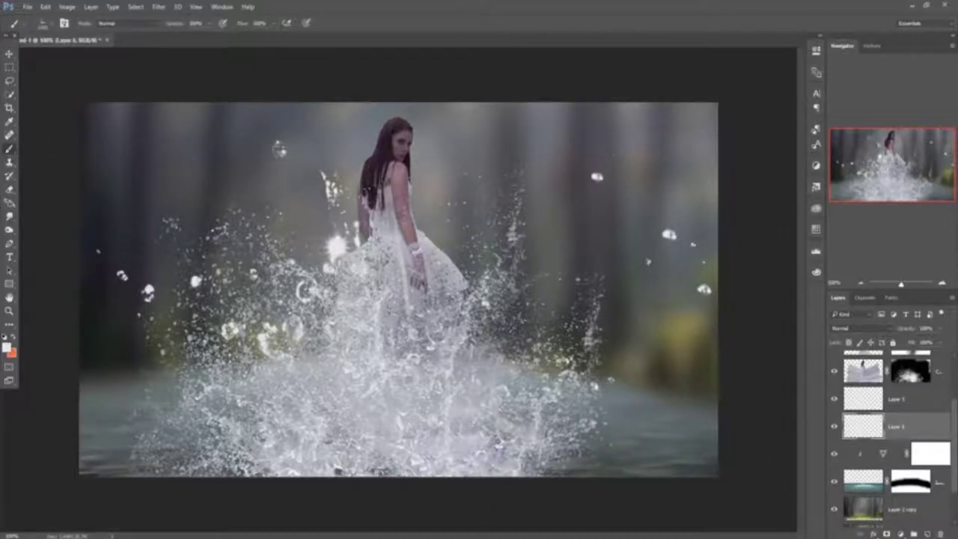
{"action": "left_click", "coordinate": [52, 23]}
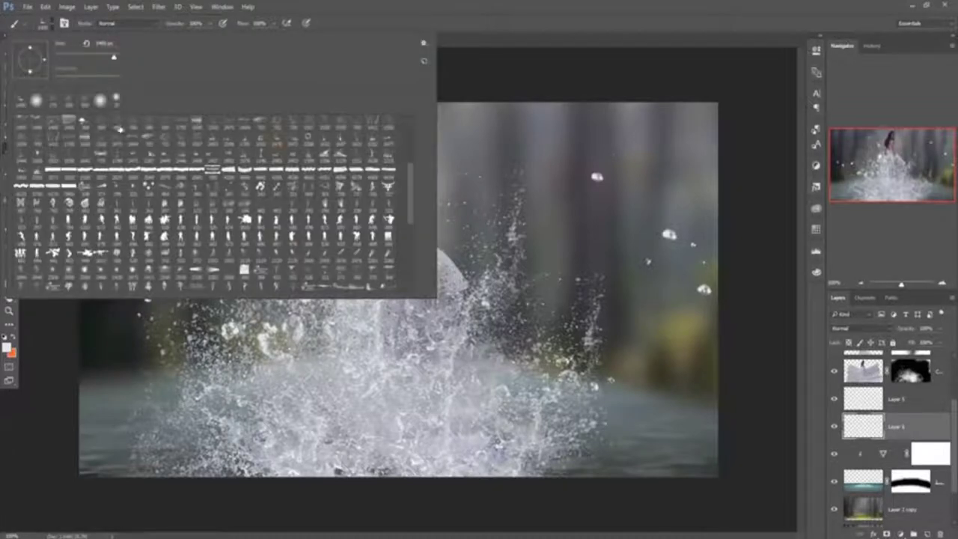
{"action": "double_click", "coordinate": [41, 104]}
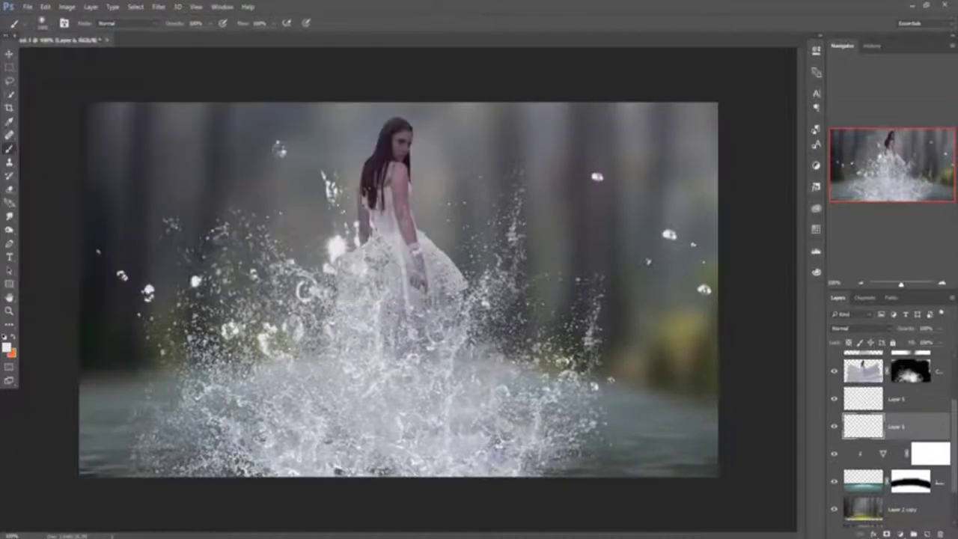
{"action": "left_click", "coordinate": [8, 346]}
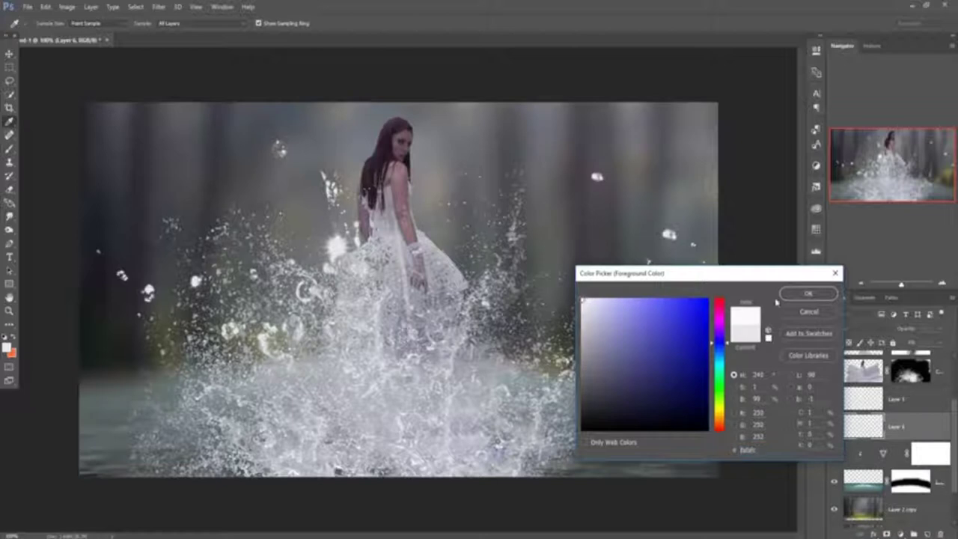
{"action": "left_click", "coordinate": [801, 293]}
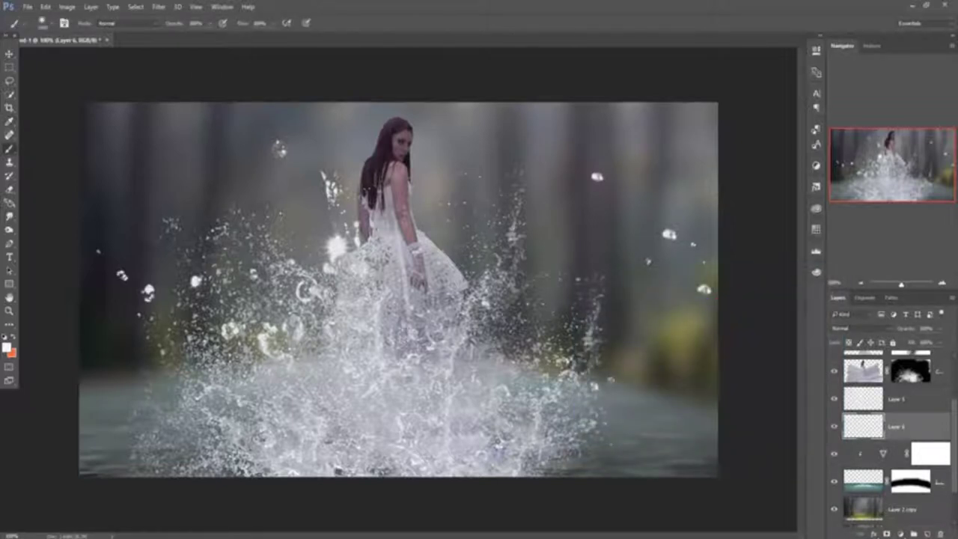
{"action": "left_click", "coordinate": [405, 292]}
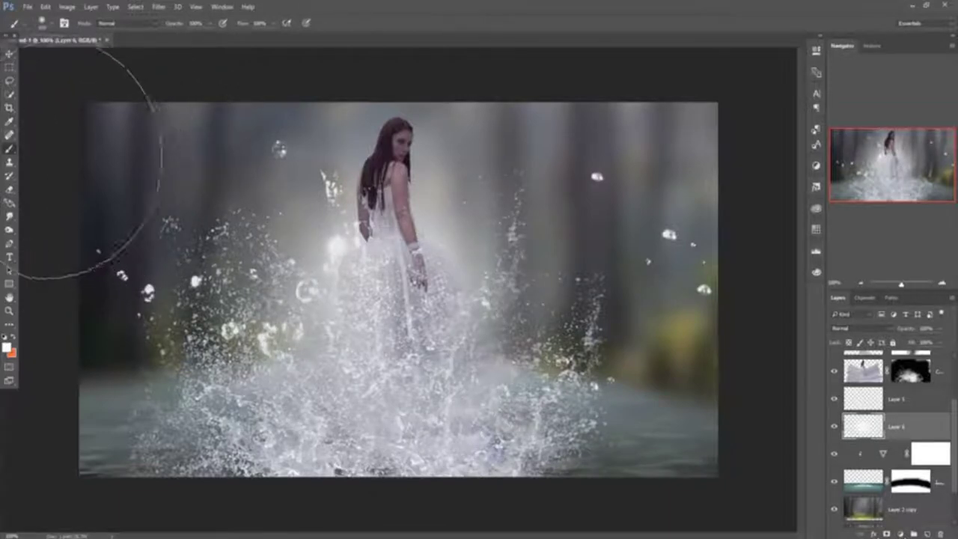
Free Transform Layer 6, pulling both sides inward so the glow sits behind the woman.
{"action": "key", "text": "ctrl+t"}
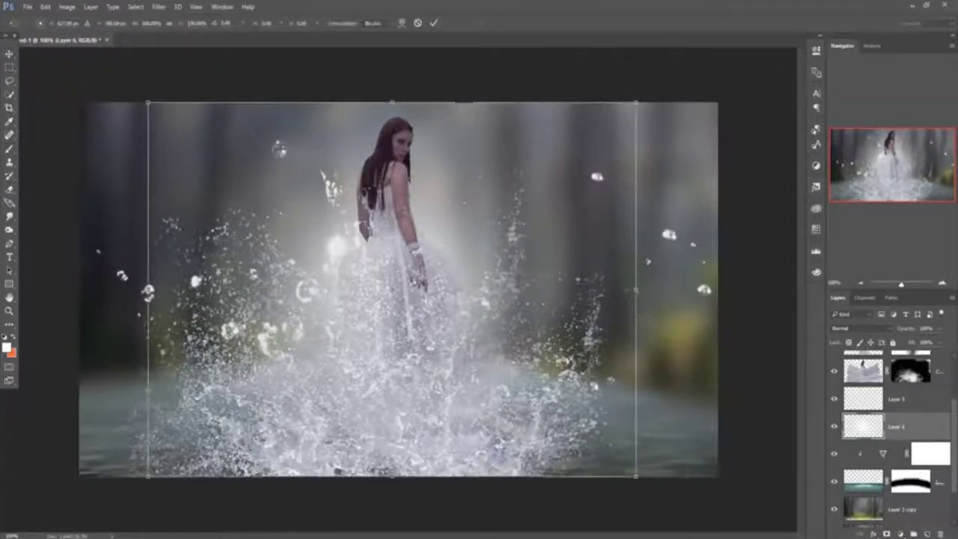
{"action": "left_click_drag", "start_coordinate": [636, 289], "coordinate": [581, 288]}
{"action": "mouse_move", "coordinate": [148, 289]}
{"action": "left_mouse_down"}
{"action": "mouse_move", "coordinate": [260, 289]}
{"action": "mouse_move", "coordinate": [246, 288]}
{"action": "left_mouse_up"}
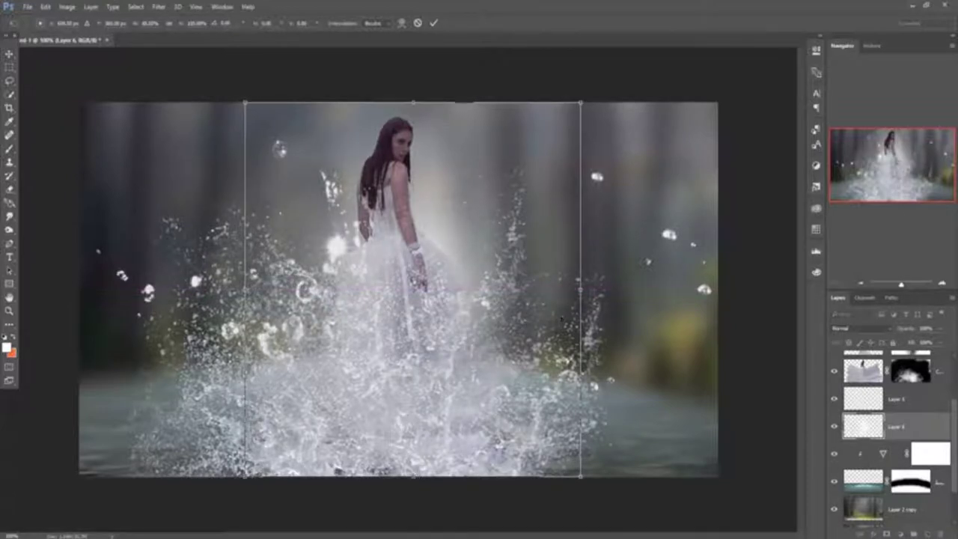
{"action": "left_click_drag", "start_coordinate": [581, 288], "coordinate": [562, 290]}
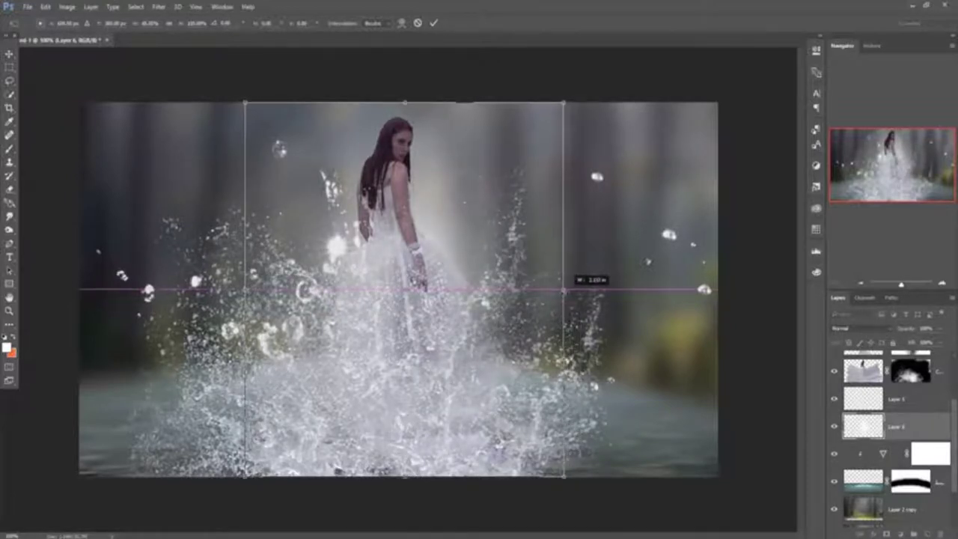
{"action": "left_click_drag", "start_coordinate": [562, 290], "coordinate": [558, 291]}
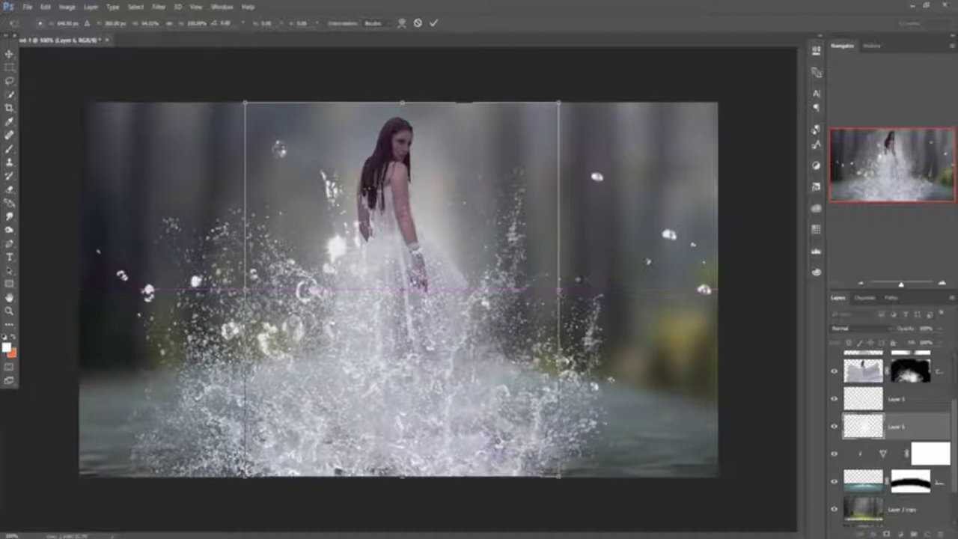
{"action": "left_click", "coordinate": [433, 23]}
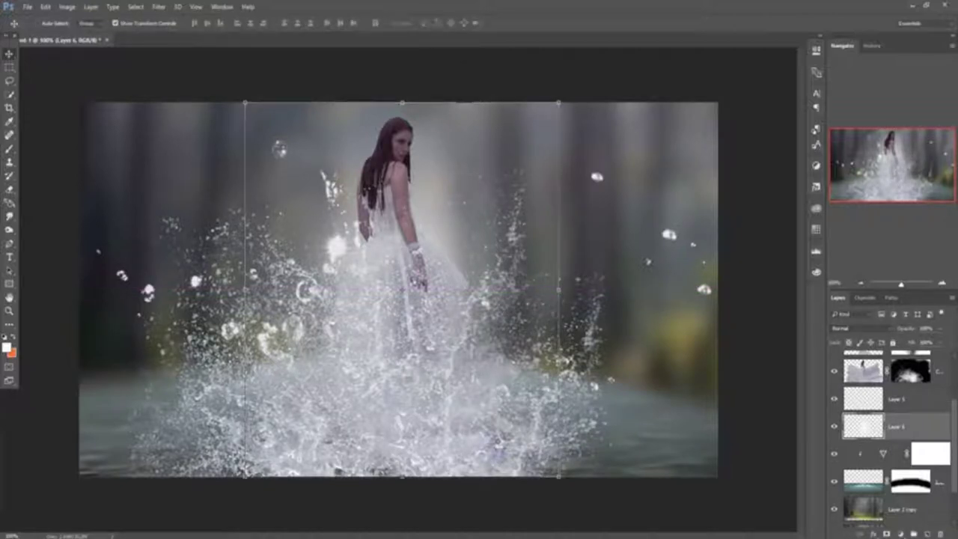
Target the Color Balance 1 copy layer's image instead of its mask, with the Brush.
{"action": "scroll", "coordinate": [936, 372], "scroll_direction": "up", "scroll_amount": 2}
{"action": "left_click", "coordinate": [903, 399]}
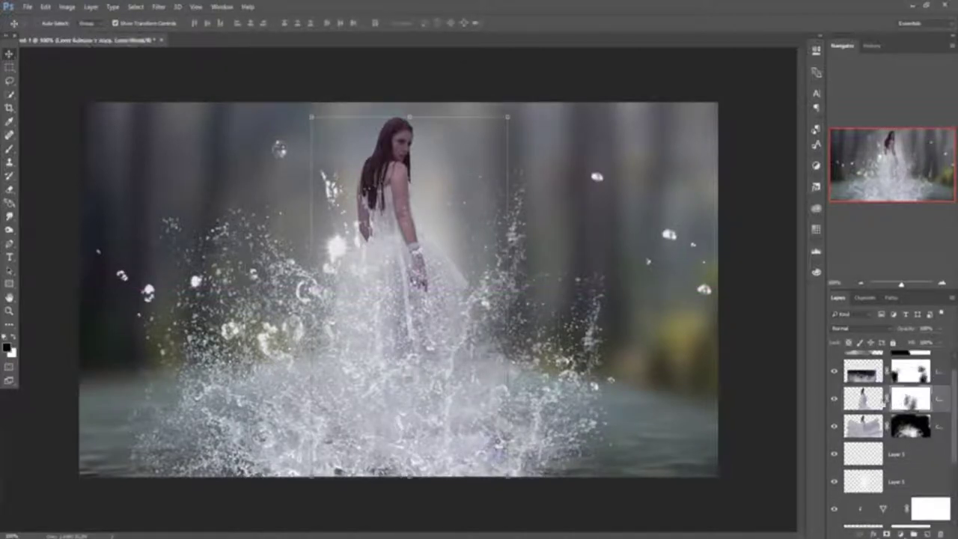
{"action": "left_click", "coordinate": [865, 405]}
{"action": "left_click", "coordinate": [9, 148]}
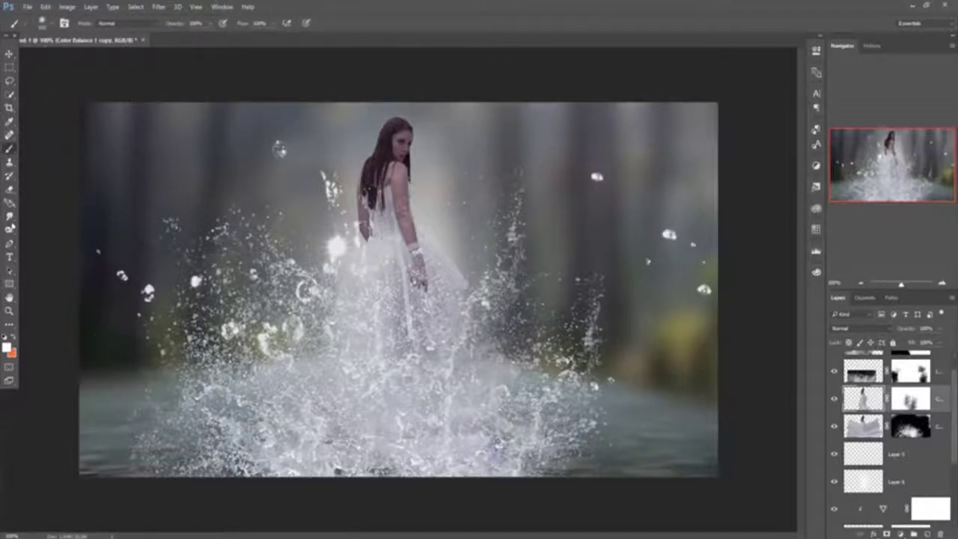
Smudge the right-side hair down and outward into long windblown strands.
{"action": "left_click", "coordinate": [9, 216]}
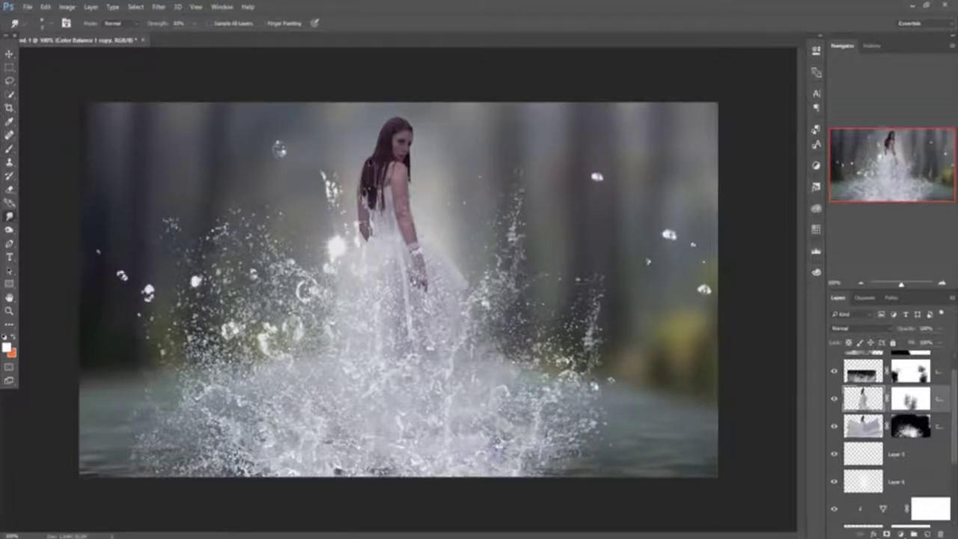
{"action": "scroll", "coordinate": [380, 299], "scroll_direction": "up", "scroll_amount": 5}
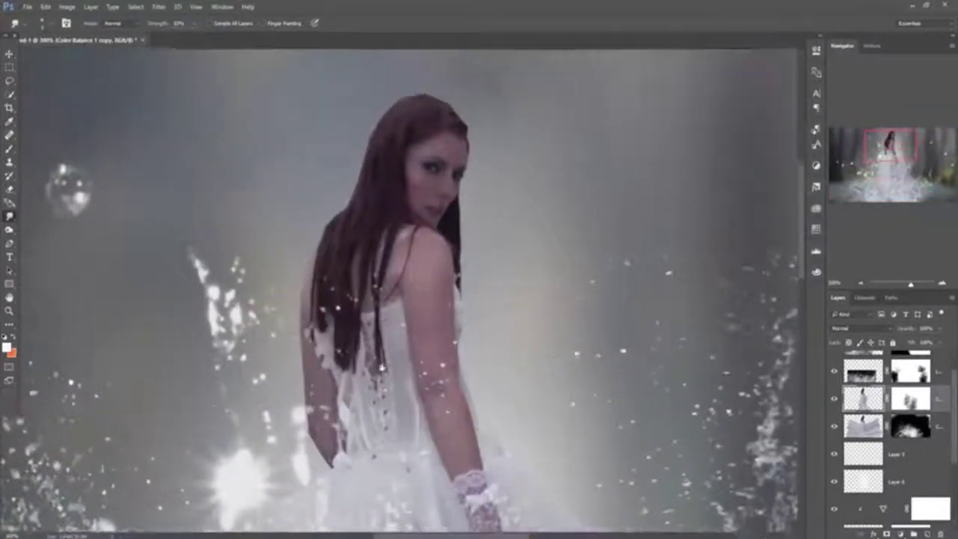
{"action": "scroll", "coordinate": [382, 336], "scroll_direction": "up", "scroll_amount": 2}
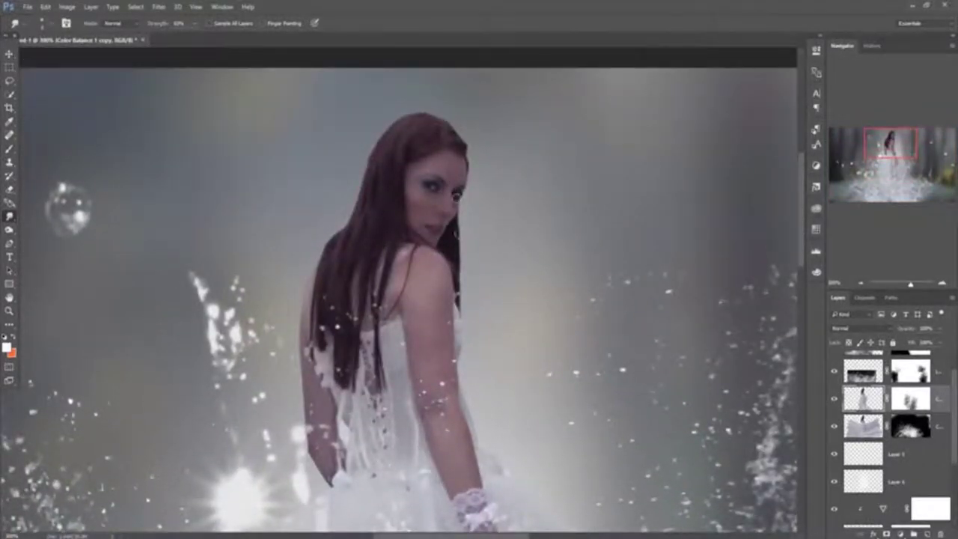
{"action": "left_click_drag", "start_coordinate": [456, 239], "coordinate": [478, 301]}
{"action": "left_click_drag", "start_coordinate": [459, 256], "coordinate": [473, 331]}
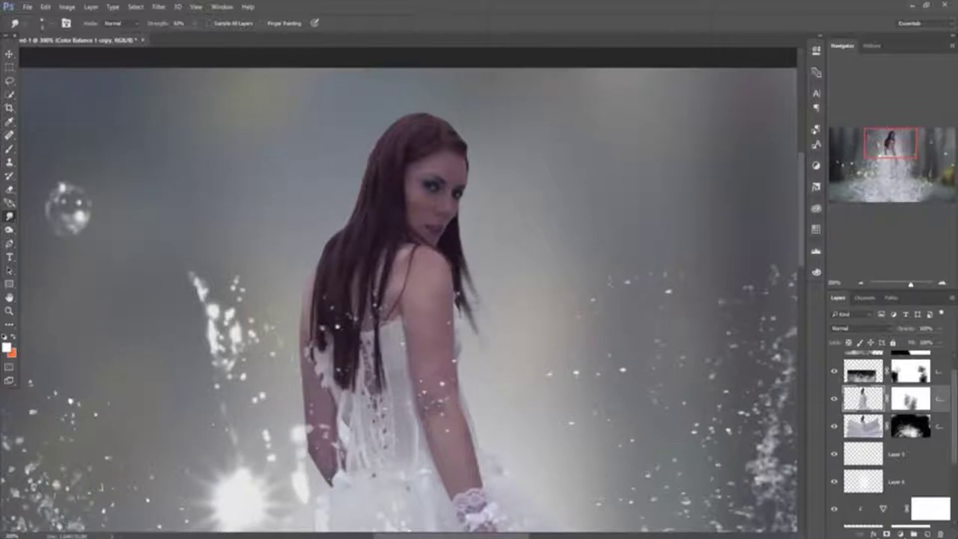
{"action": "left_click_drag", "start_coordinate": [460, 295], "coordinate": [488, 366]}
{"action": "left_click_drag", "start_coordinate": [464, 267], "coordinate": [495, 334]}
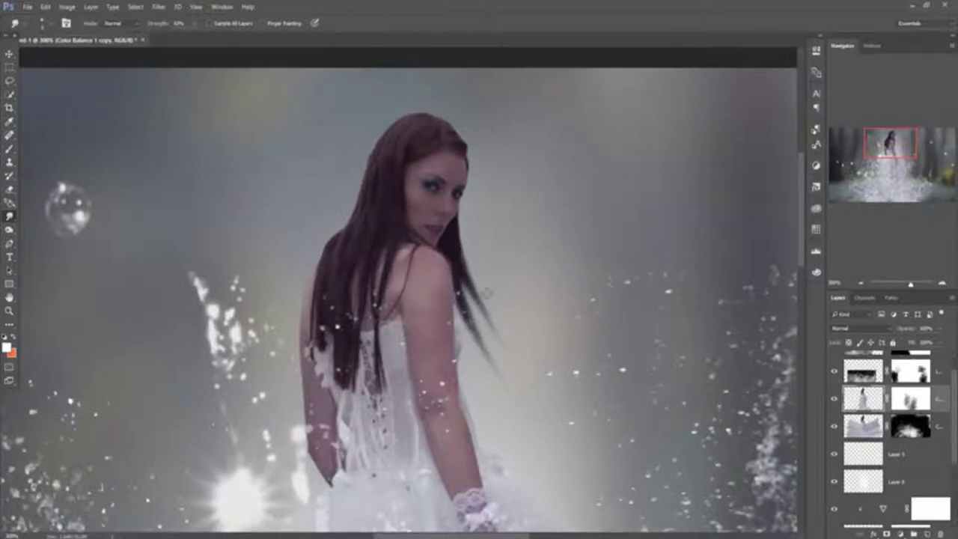
{"action": "left_click_drag", "start_coordinate": [455, 234], "coordinate": [501, 274]}
{"action": "left_click_drag", "start_coordinate": [461, 250], "coordinate": [506, 293]}
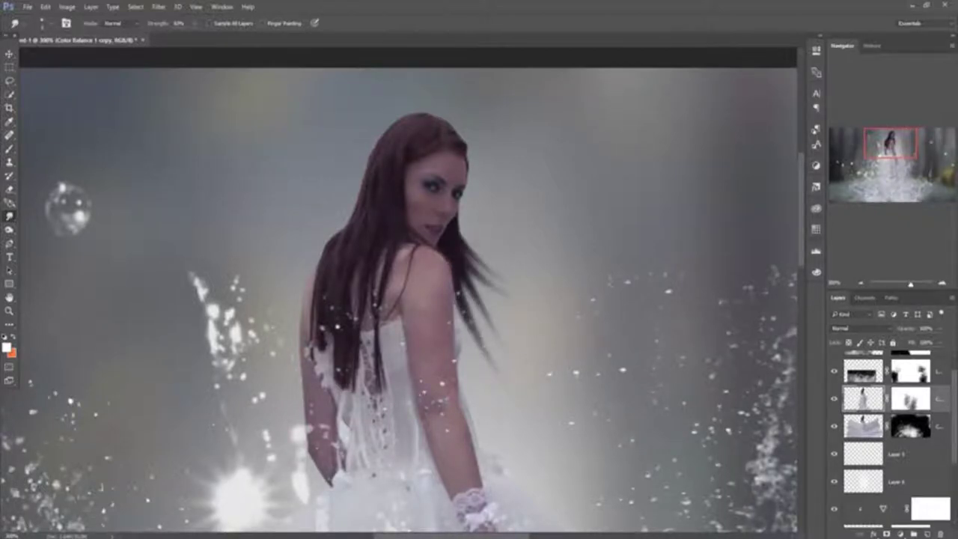
{"action": "left_click_drag", "start_coordinate": [462, 257], "coordinate": [523, 325]}
{"action": "left_click_drag", "start_coordinate": [462, 286], "coordinate": [497, 341]}
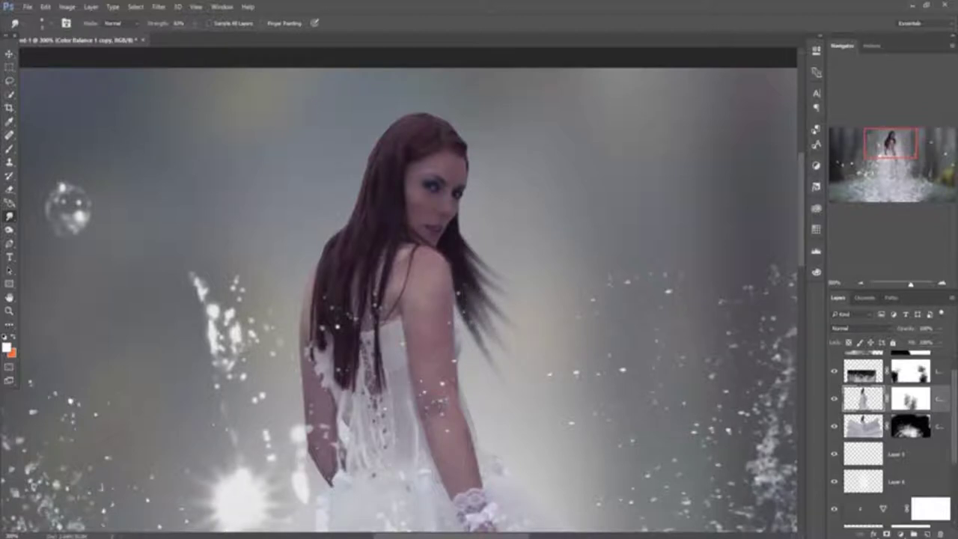
{"action": "left_click_drag", "start_coordinate": [454, 225], "coordinate": [505, 244]}
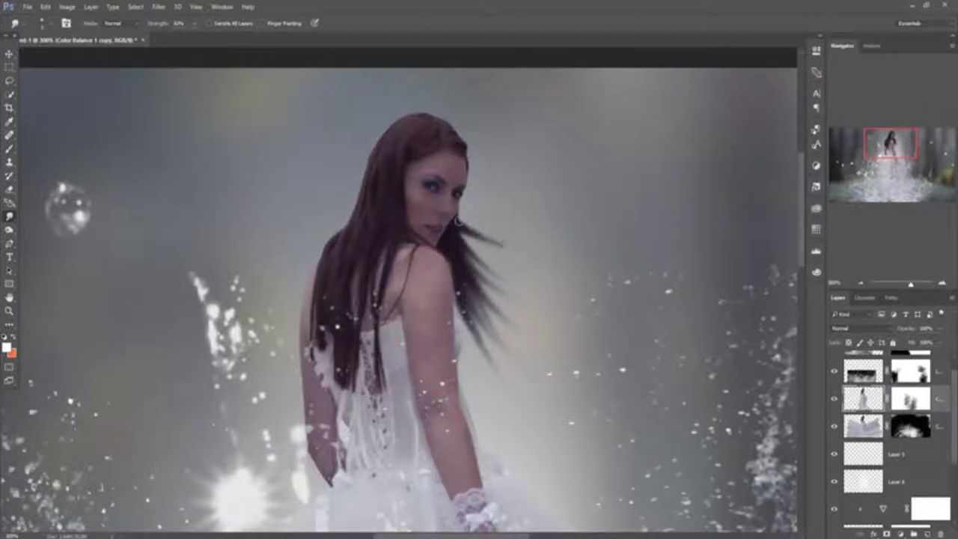
{"action": "mouse_move", "coordinate": [457, 224]}
{"action": "left_mouse_down"}
{"action": "mouse_move", "coordinate": [505, 247]}
{"action": "mouse_move", "coordinate": [524, 271]}
{"action": "left_mouse_up"}
{"action": "left_click_drag", "start_coordinate": [461, 232], "coordinate": [525, 242]}
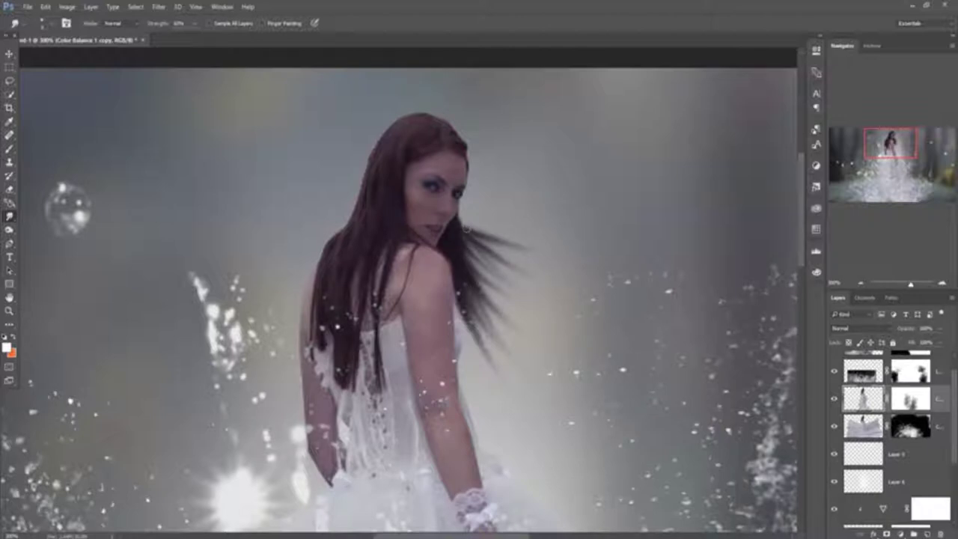
{"action": "left_click_drag", "start_coordinate": [462, 230], "coordinate": [561, 246]}
{"action": "left_click_drag", "start_coordinate": [459, 248], "coordinate": [533, 293]}
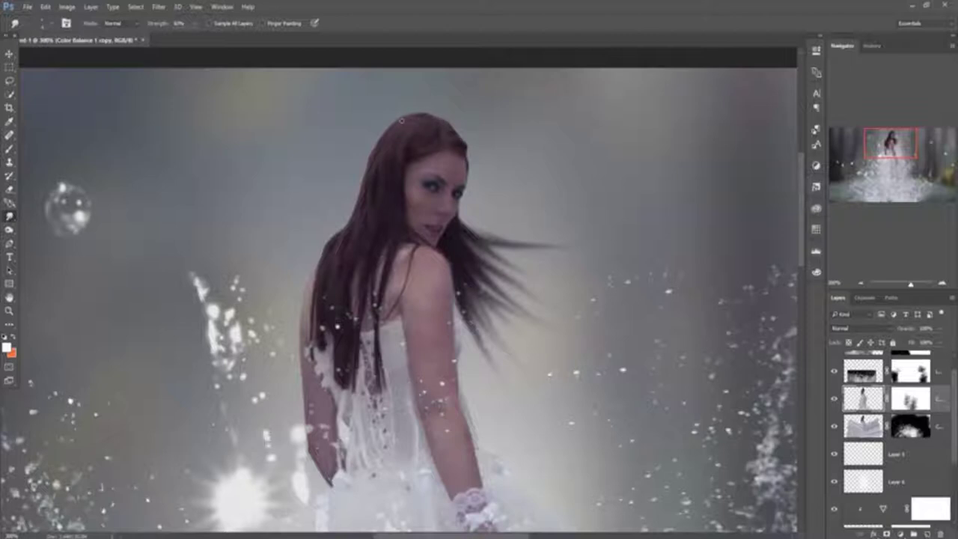
Smudge wisps out from the hair's left edge and flick the top edges upward.
{"action": "left_click_drag", "start_coordinate": [384, 139], "coordinate": [361, 166]}
{"action": "mouse_move", "coordinate": [388, 129]}
{"action": "left_mouse_down"}
{"action": "mouse_move", "coordinate": [364, 160]}
{"action": "mouse_move", "coordinate": [339, 229]}
{"action": "mouse_move", "coordinate": [289, 259]}
{"action": "left_mouse_up"}
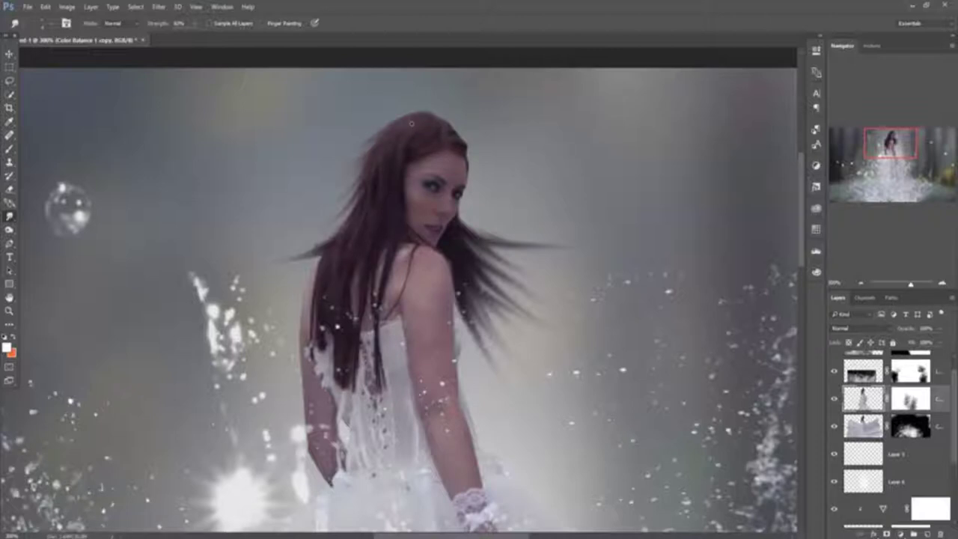
{"action": "left_click_drag", "start_coordinate": [412, 123], "coordinate": [417, 110]}
{"action": "left_click_drag", "start_coordinate": [369, 153], "coordinate": [343, 171]}
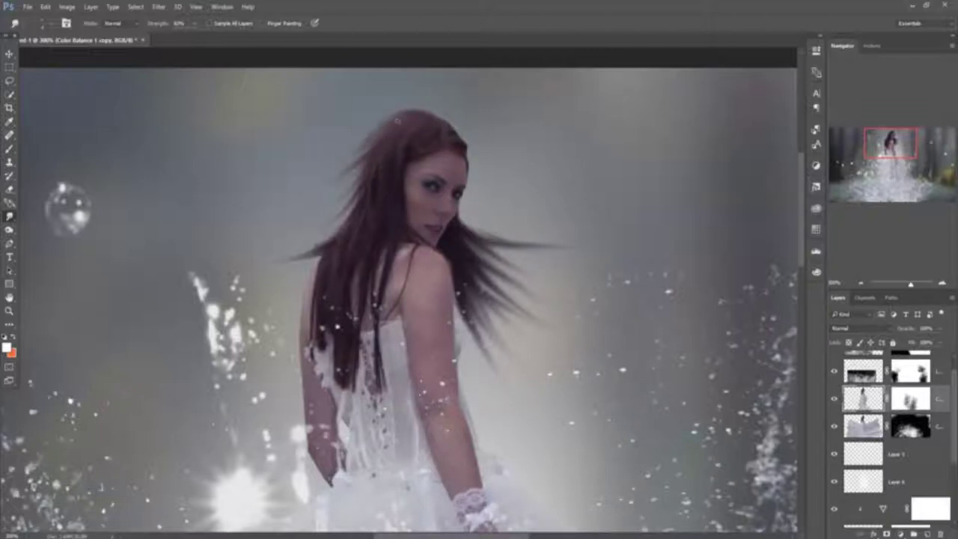
{"action": "left_click_drag", "start_coordinate": [377, 135], "coordinate": [354, 137]}
{"action": "left_click_drag", "start_coordinate": [448, 130], "coordinate": [441, 113]}
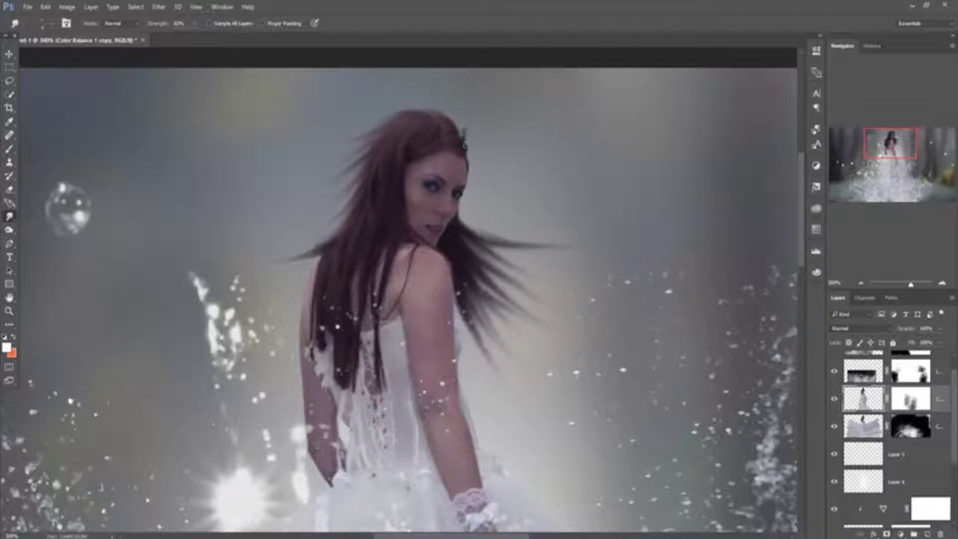
{"action": "left_click_drag", "start_coordinate": [464, 141], "coordinate": [460, 122]}
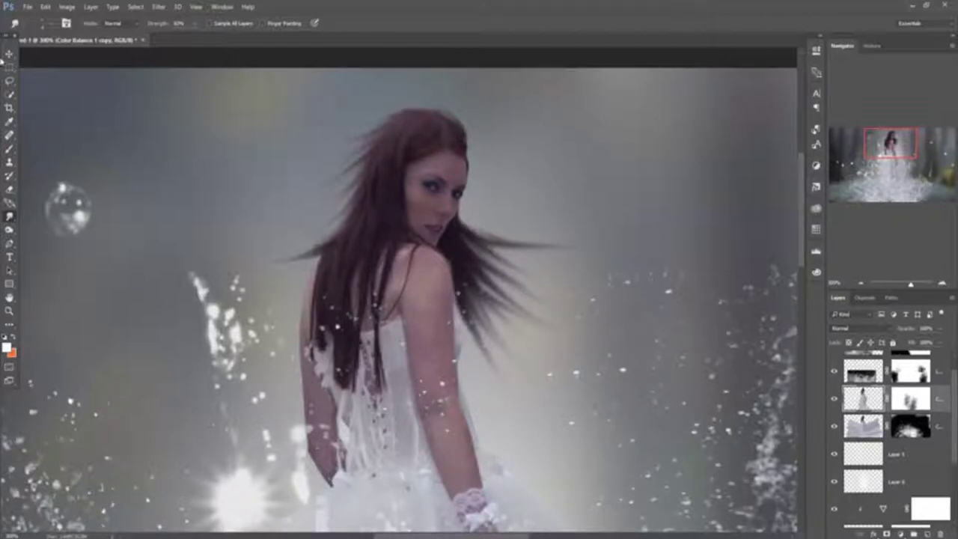
Select the icy sea in the icebergs photo and drag it into the woman composite.
{"action": "left_click", "coordinate": [9, 54]}
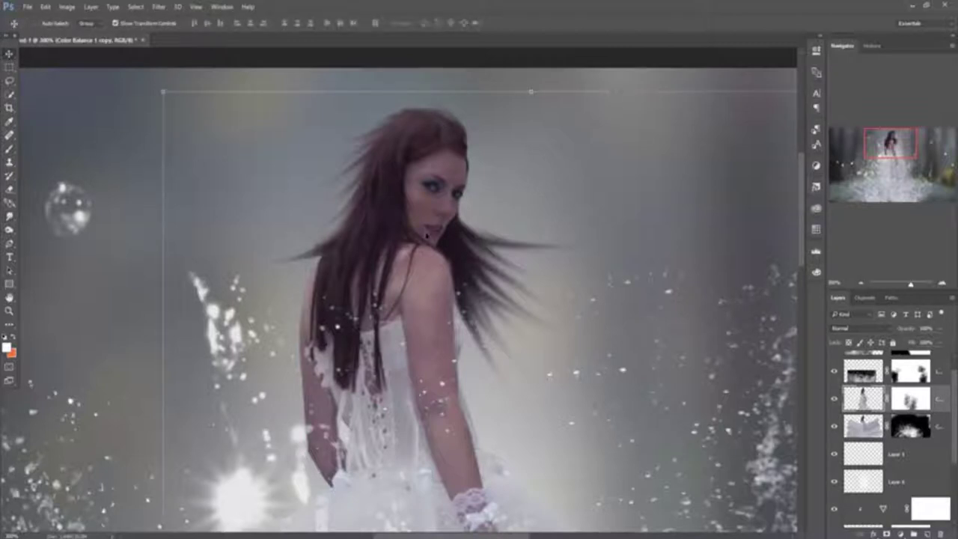
{"action": "key", "text": "ctrl+minus"}
{"action": "key", "text": "ctrl+minus"}
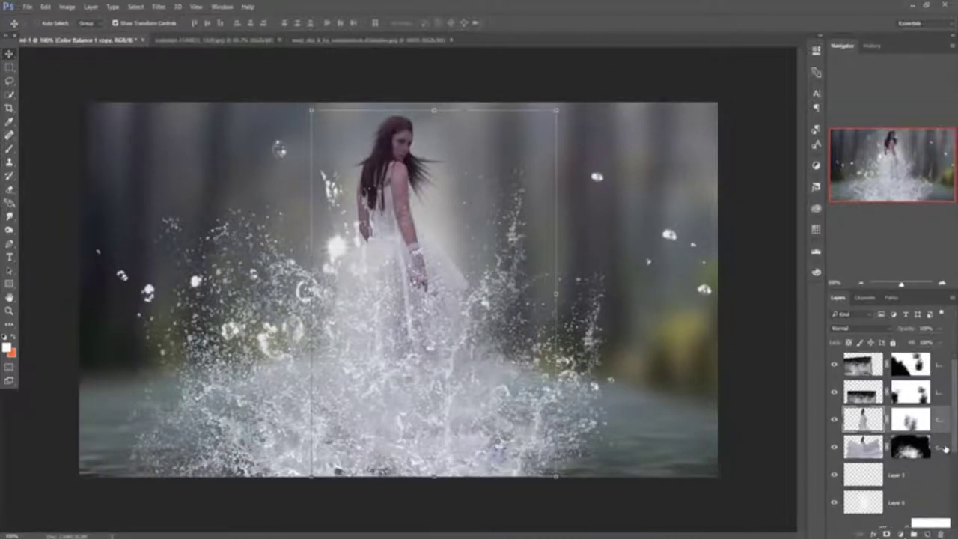
{"action": "left_click", "coordinate": [946, 448]}
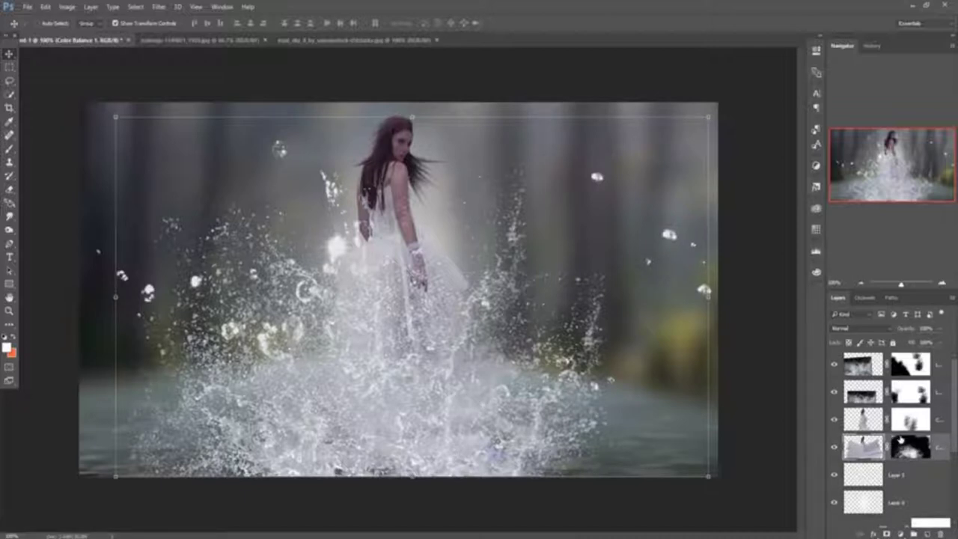
{"action": "left_click", "coordinate": [193, 40]}
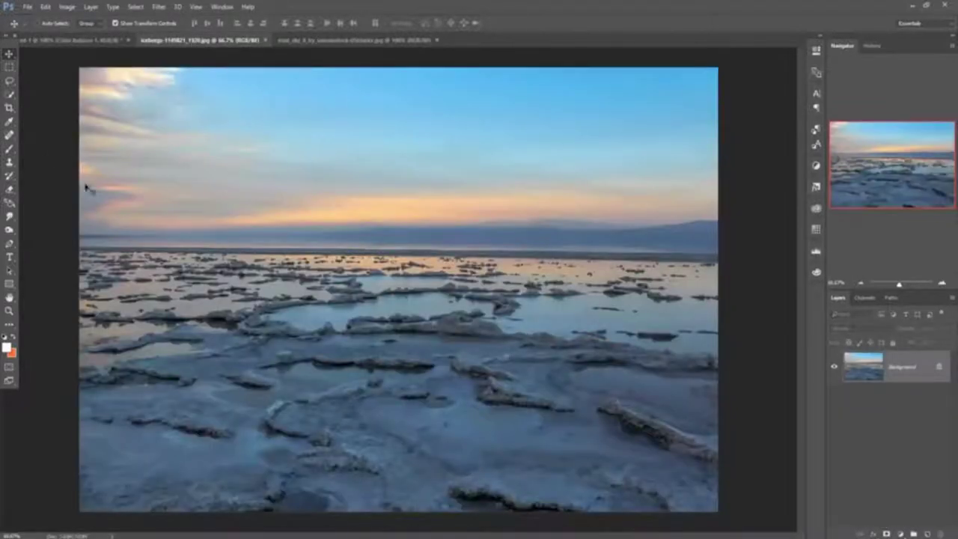
{"action": "left_click", "coordinate": [9, 66]}
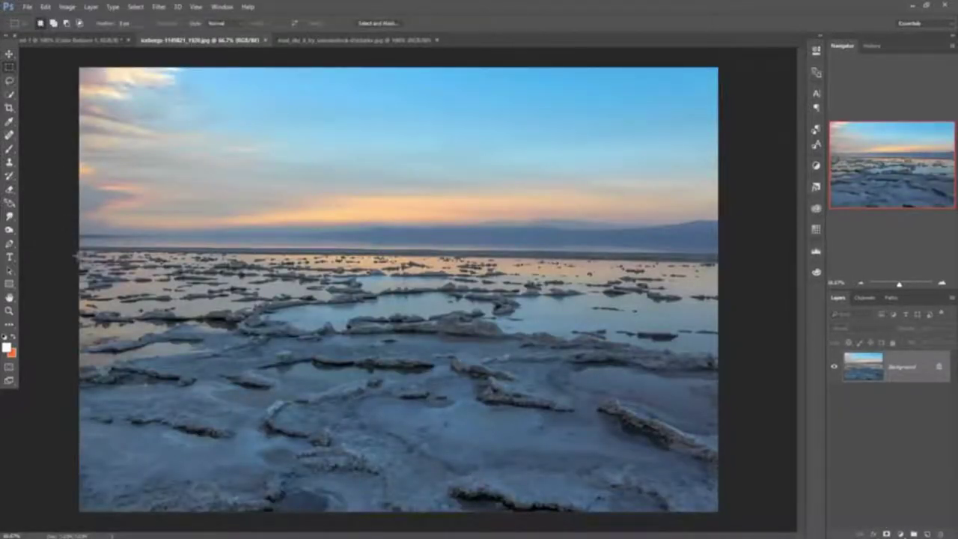
{"action": "left_click_drag", "start_coordinate": [79, 67], "coordinate": [749, 509]}
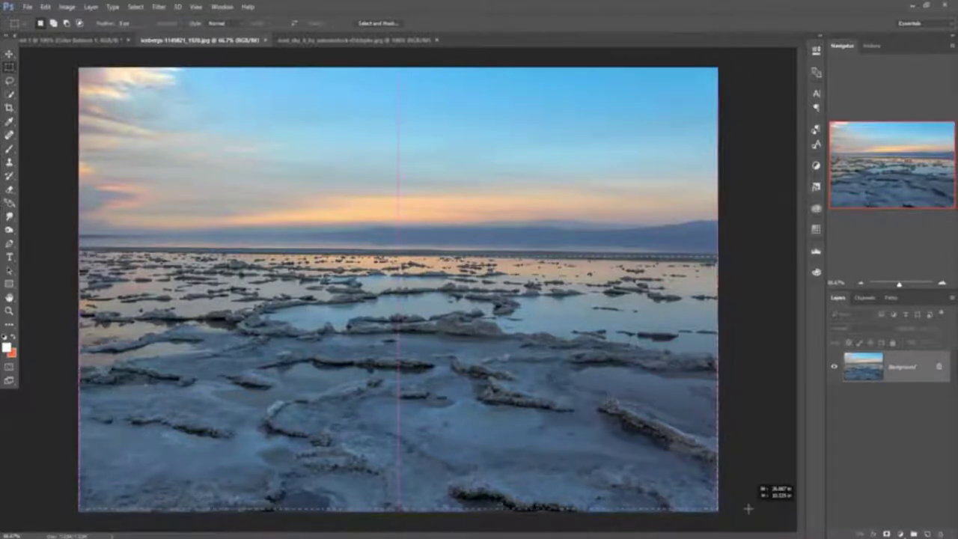
{"action": "left_click", "coordinate": [9, 54]}
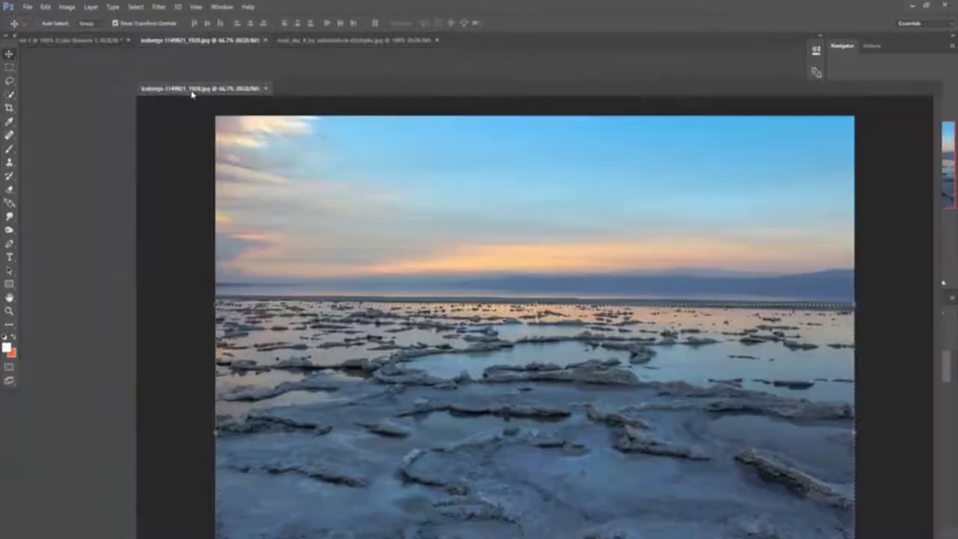
{"action": "left_click_drag", "start_coordinate": [192, 46], "coordinate": [115, 89]}
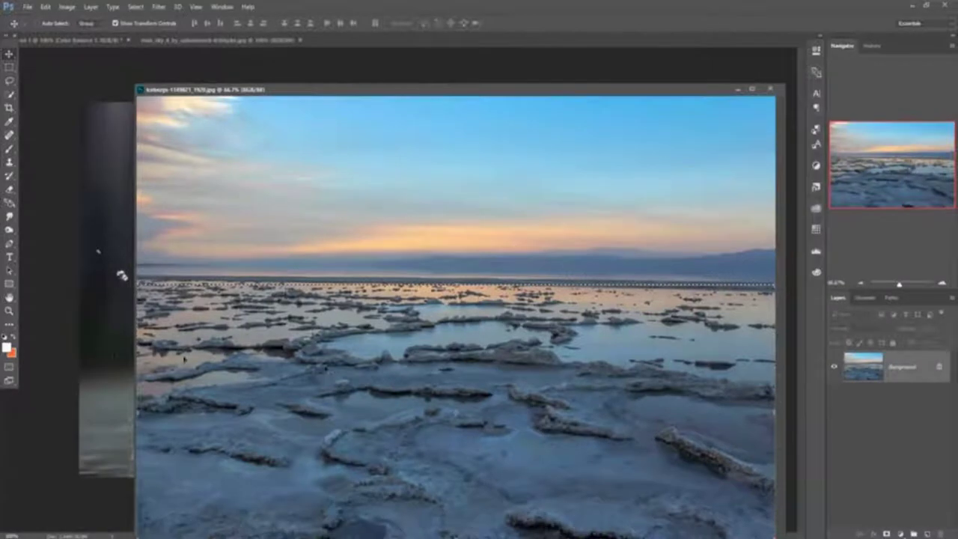
{"action": "left_click_drag", "start_coordinate": [120, 274], "coordinate": [93, 356]}
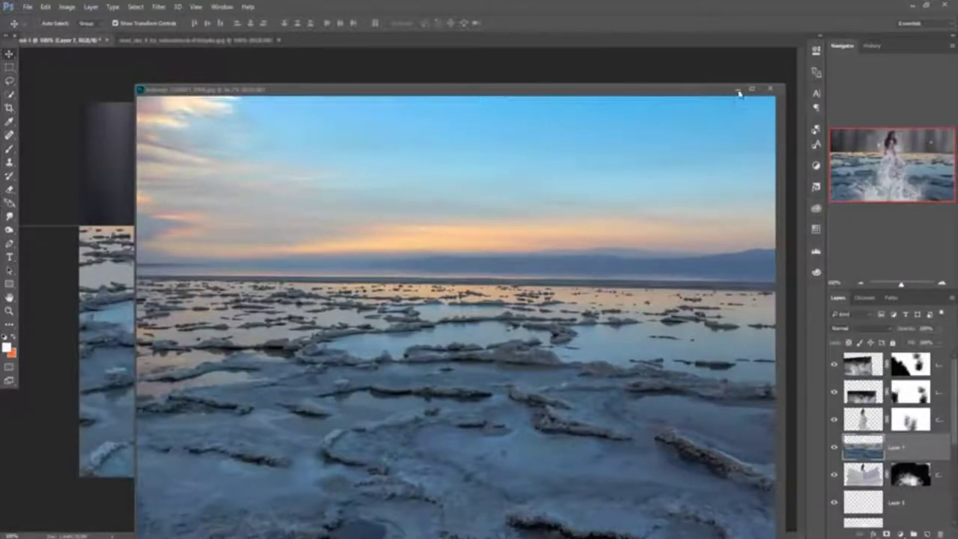
{"action": "left_click", "coordinate": [739, 90]}
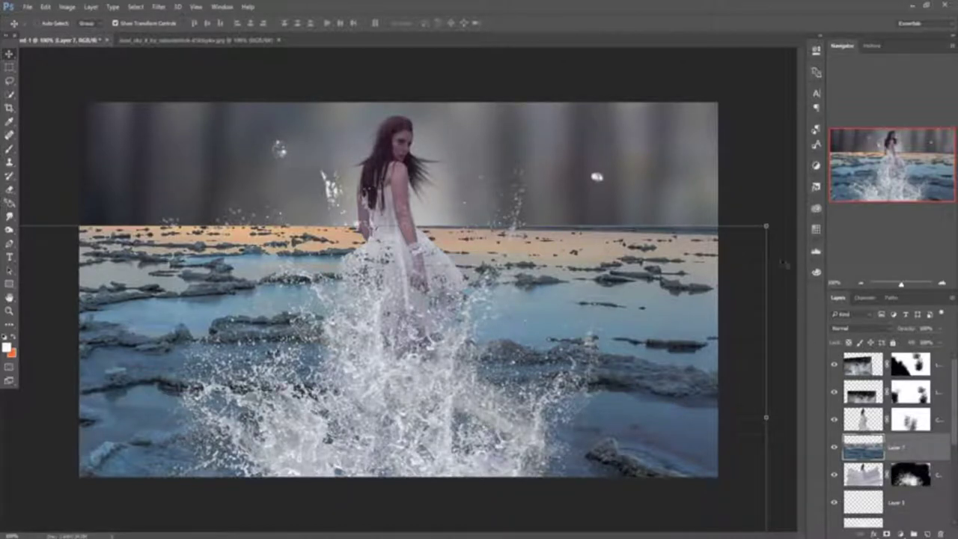
Scale, stretch and level the sea layer across the full canvas width below the horizon.
{"action": "left_click_drag", "start_coordinate": [765, 225], "coordinate": [517, 325]}
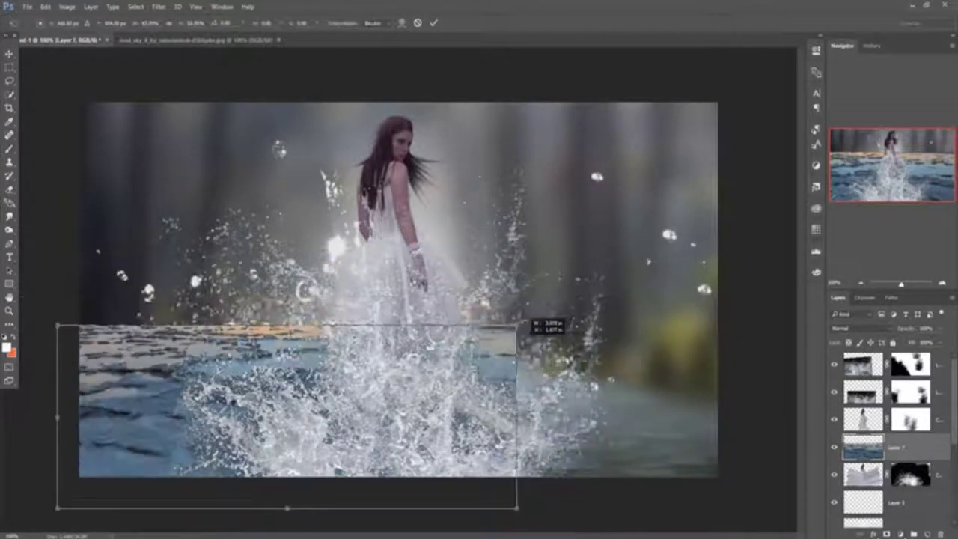
{"action": "left_click_drag", "start_coordinate": [433, 393], "coordinate": [455, 395]}
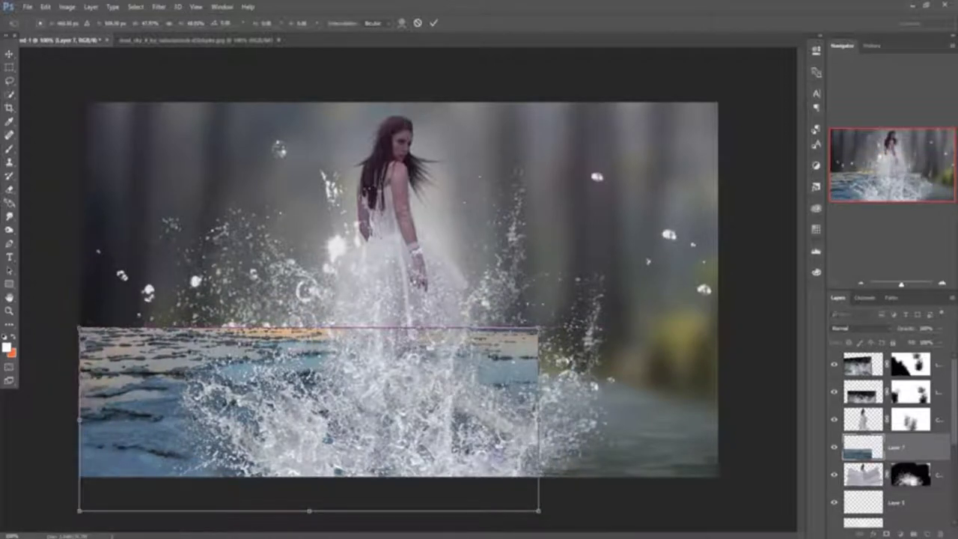
{"action": "left_click_drag", "start_coordinate": [540, 510], "coordinate": [719, 476]}
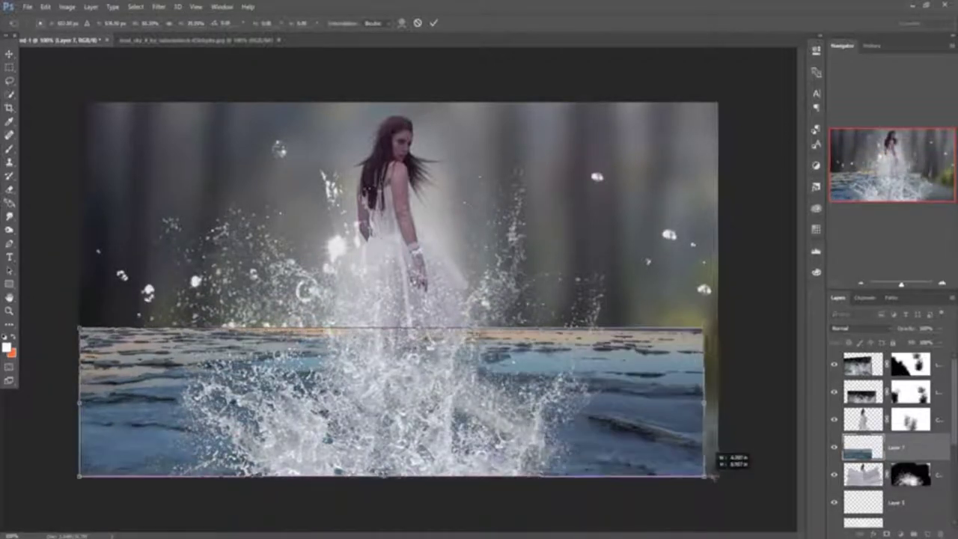
{"action": "left_click_drag", "start_coordinate": [749, 316], "coordinate": [750, 303]}
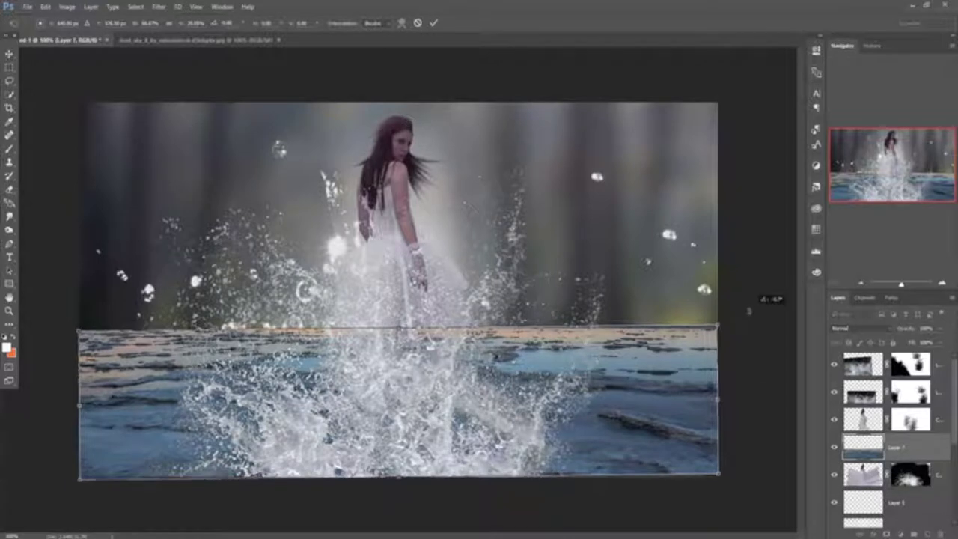
{"action": "left_click_drag", "start_coordinate": [684, 402], "coordinate": [683, 410]}
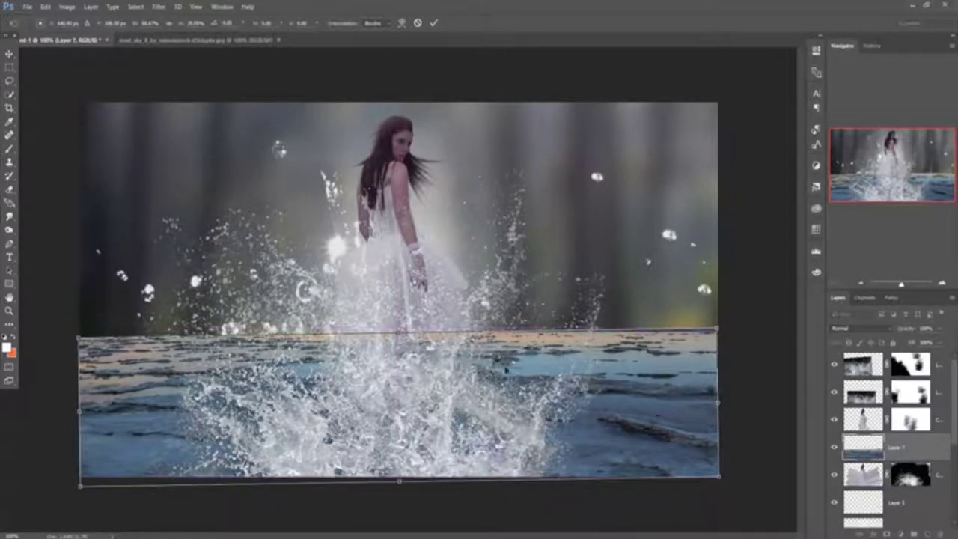
{"action": "left_click", "coordinate": [434, 25]}
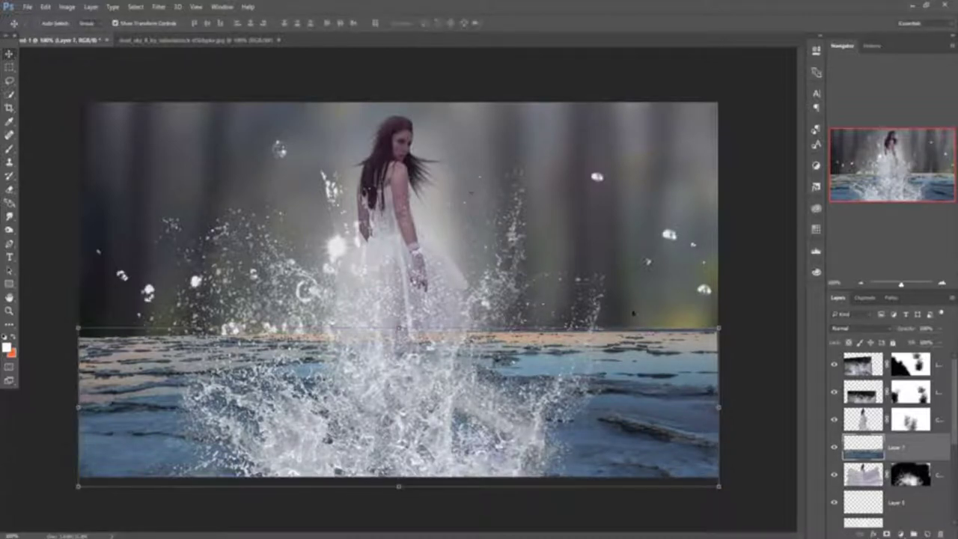
Select the stormy clouds above the watermark strip and drag them into the composite.
{"action": "left_click", "coordinate": [177, 40]}
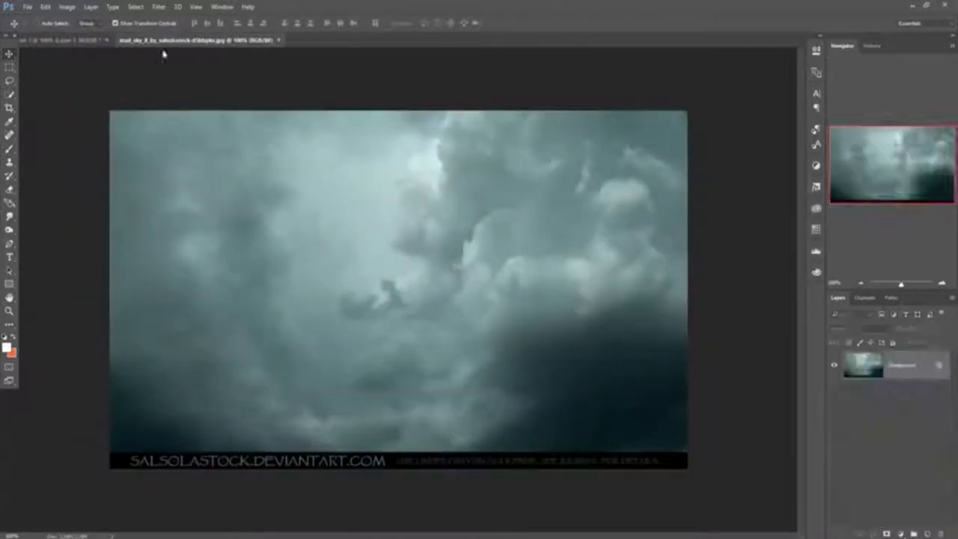
{"action": "left_click", "coordinate": [9, 68]}
{"action": "mouse_move", "coordinate": [103, 108]}
{"action": "left_mouse_down"}
{"action": "mouse_move", "coordinate": [295, 181]}
{"action": "mouse_move", "coordinate": [704, 414]}
{"action": "left_mouse_up"}
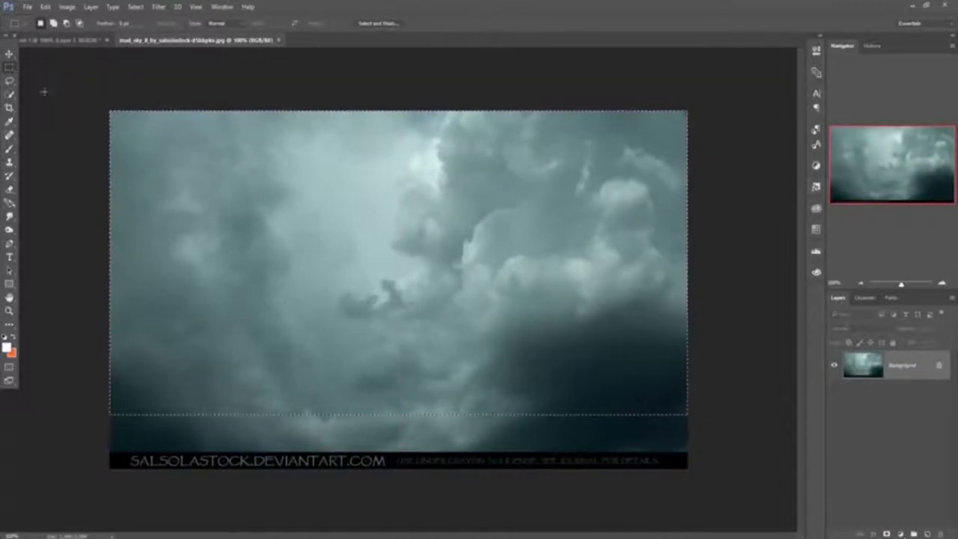
{"action": "left_click", "coordinate": [9, 54]}
{"action": "mouse_move", "coordinate": [206, 41]}
{"action": "left_mouse_down"}
{"action": "mouse_move", "coordinate": [206, 78]}
{"action": "mouse_move", "coordinate": [390, 98]}
{"action": "left_mouse_up"}
{"action": "left_click_drag", "start_coordinate": [505, 172], "coordinate": [307, 150]}
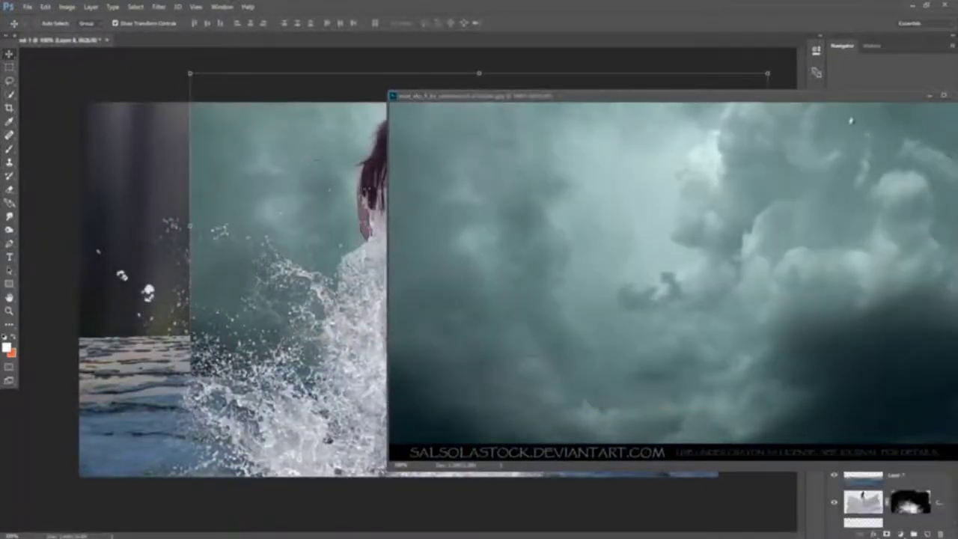
{"action": "left_click", "coordinate": [933, 98]}
{"action": "mouse_move", "coordinate": [632, 135]}
{"action": "left_mouse_down"}
{"action": "mouse_move", "coordinate": [528, 163]}
{"action": "mouse_move", "coordinate": [524, 222]}
{"action": "mouse_move", "coordinate": [546, 237]}
{"action": "left_mouse_up"}
Stretch the sky to the canvas's right edge and place the sea layer above it.
{"action": "key", "text": "ctrl+t"}
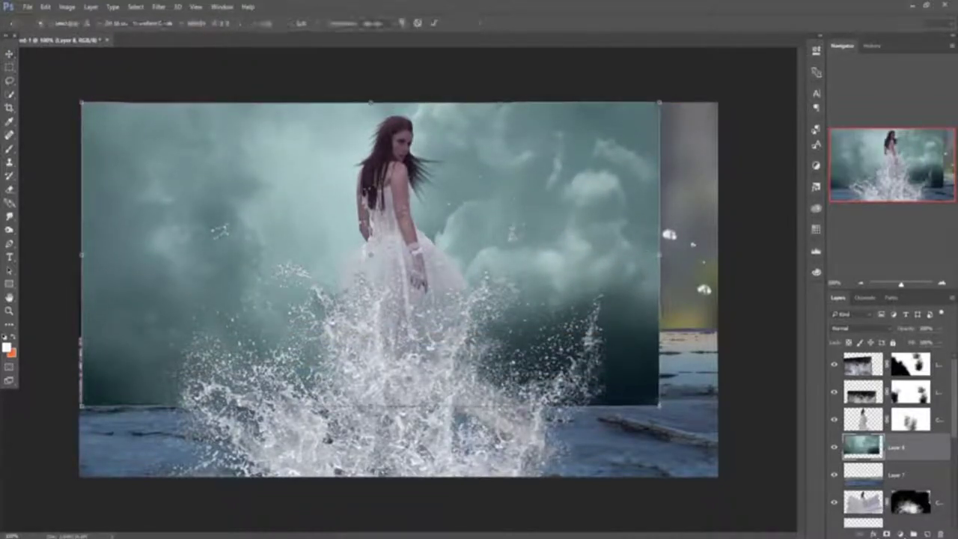
{"action": "left_click_drag", "start_coordinate": [659, 405], "coordinate": [720, 380]}
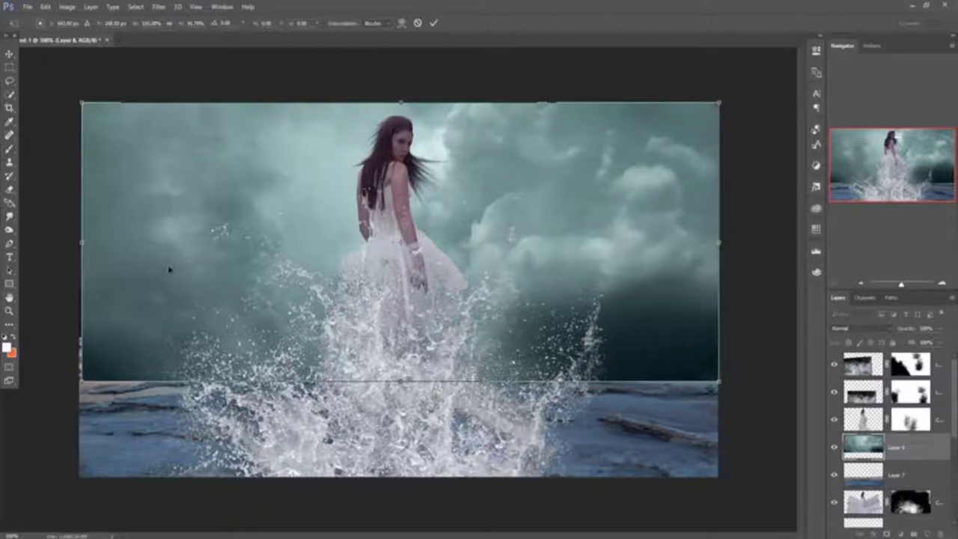
{"action": "key", "text": "Return"}
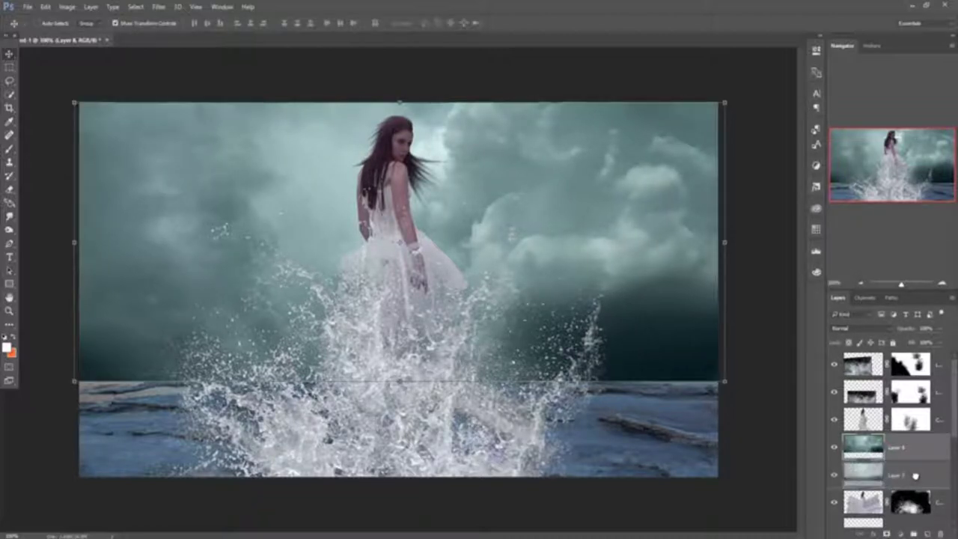
{"action": "left_click_drag", "start_coordinate": [918, 453], "coordinate": [918, 480]}
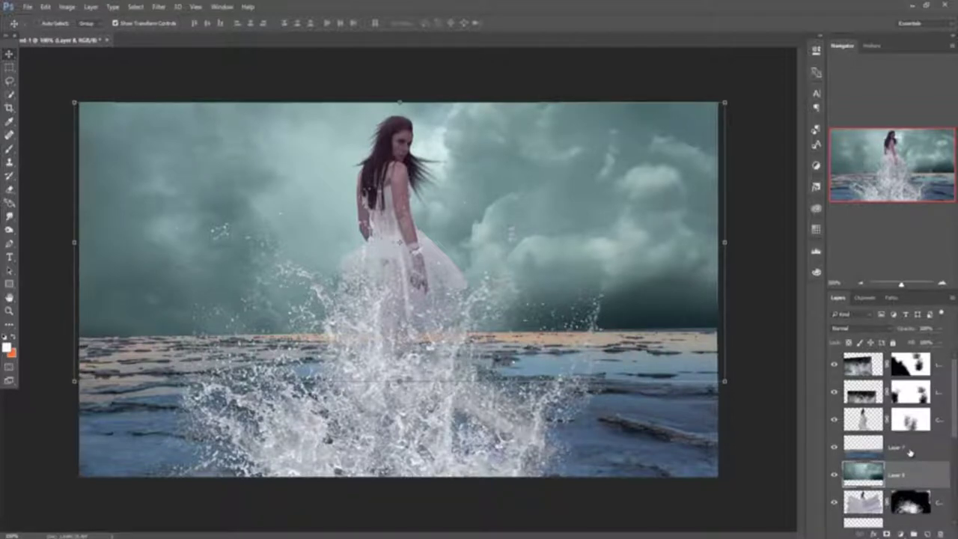
{"action": "left_click", "coordinate": [912, 450]}
Mask Layer 7 and paint along the horizon with a smaller brush to fade the sea into the sky.
{"action": "left_click", "coordinate": [886, 533]}
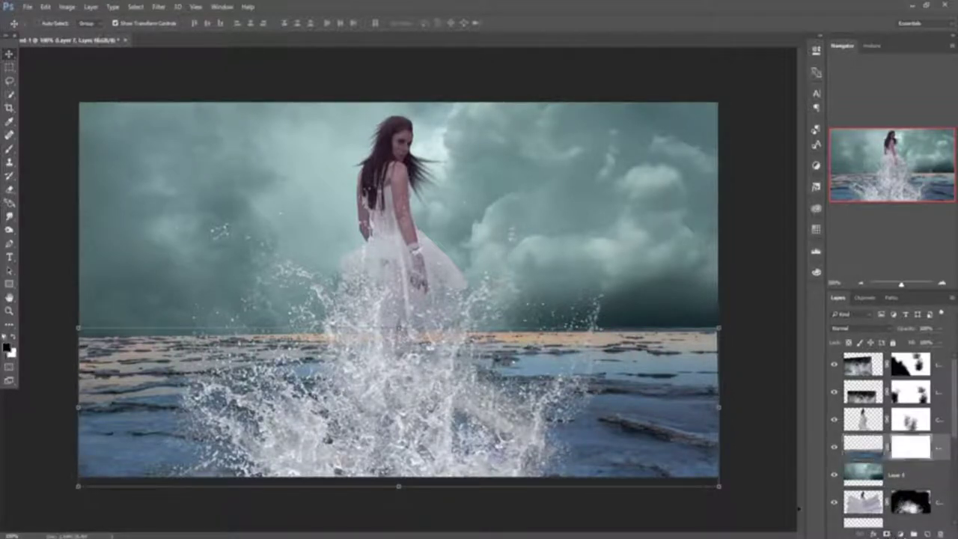
{"action": "left_click", "coordinate": [9, 148]}
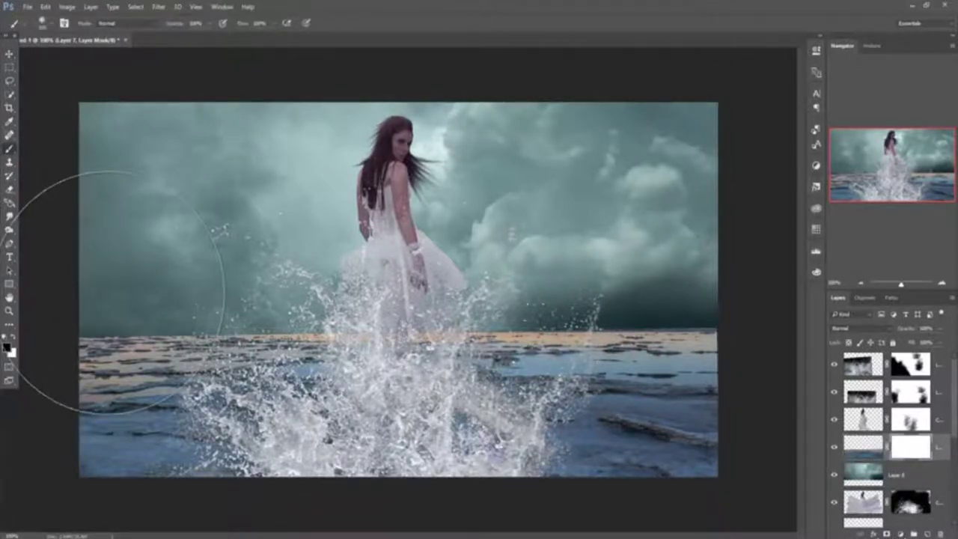
{"action": "key", "text": "bracketleft"}
{"action": "key", "text": "bracketleft"}
{"action": "key", "text": "bracketleft"}
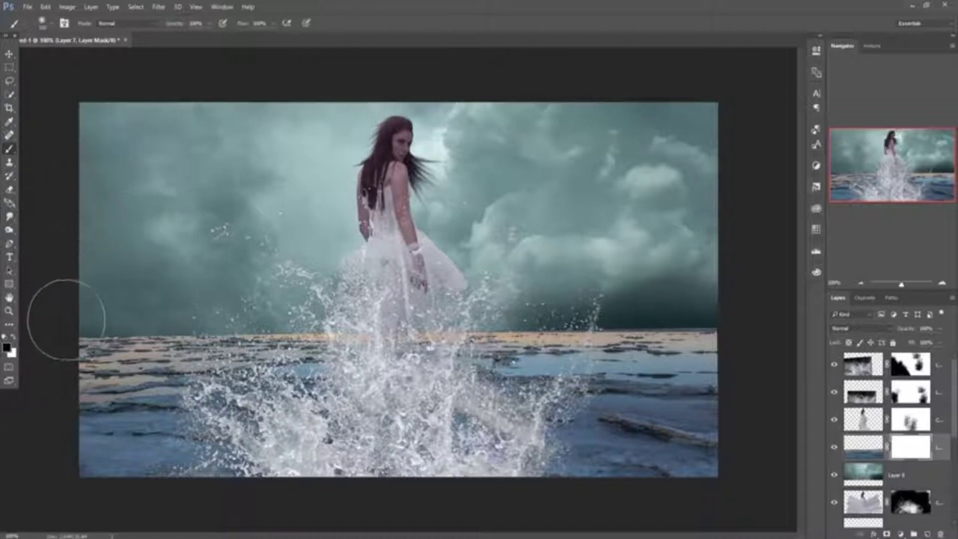
{"action": "key", "text": "bracketleft"}
{"action": "key", "text": "bracketleft"}
{"action": "key", "text": "bracketleft"}
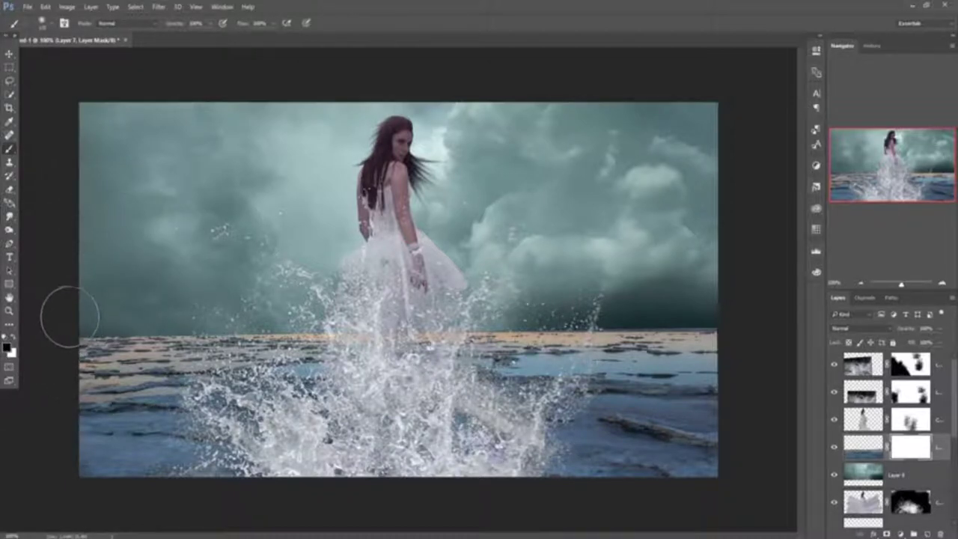
{"action": "left_click_drag", "start_coordinate": [66, 317], "coordinate": [726, 309]}
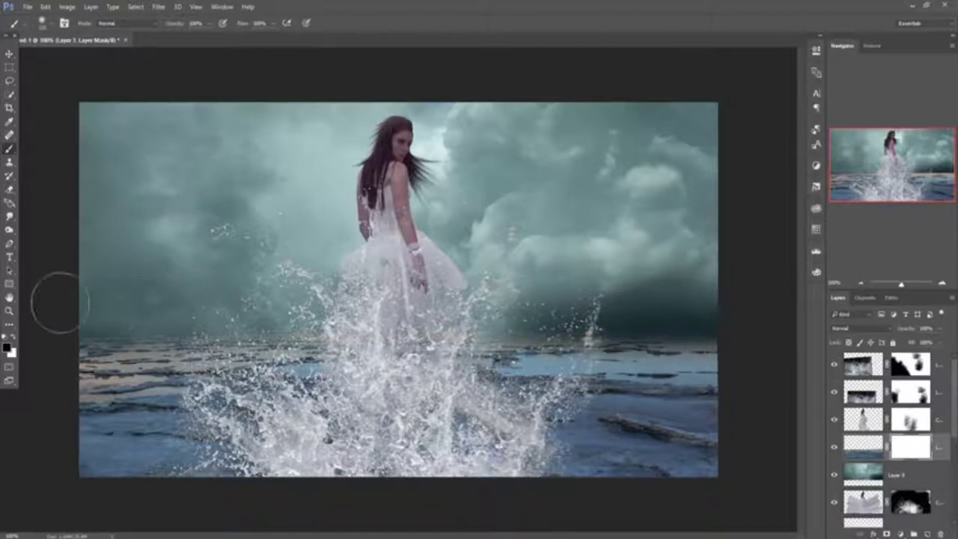
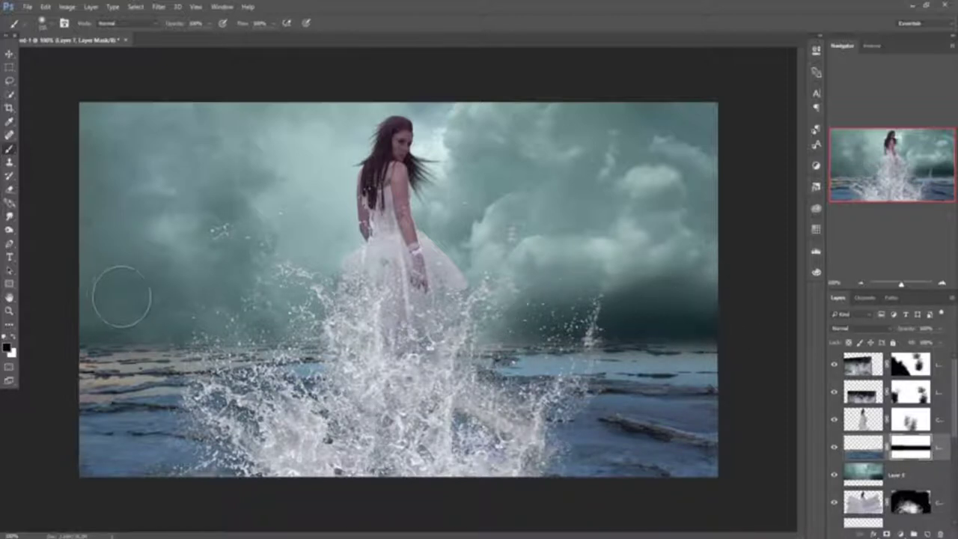
On Layer 7's image, apply Camera Raw with Exposure +0.50 and Vibrance -38.
{"action": "left_click", "coordinate": [9, 53]}
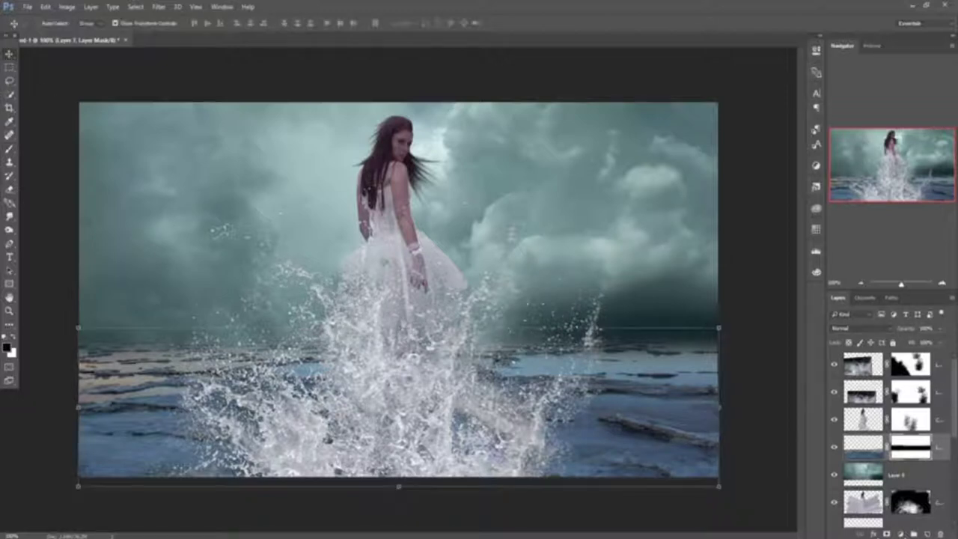
{"action": "left_click", "coordinate": [850, 447]}
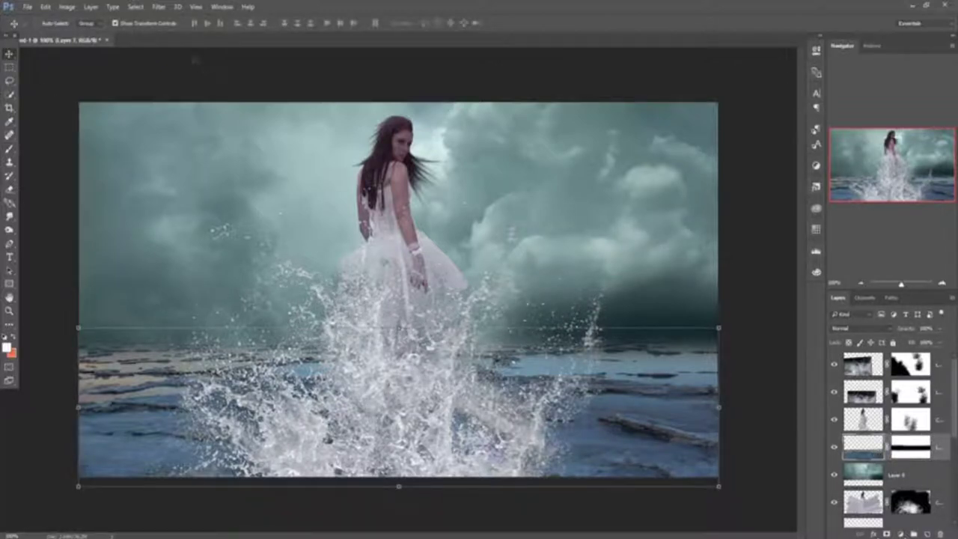
{"action": "left_click", "coordinate": [159, 7]}
{"action": "left_click", "coordinate": [191, 63]}
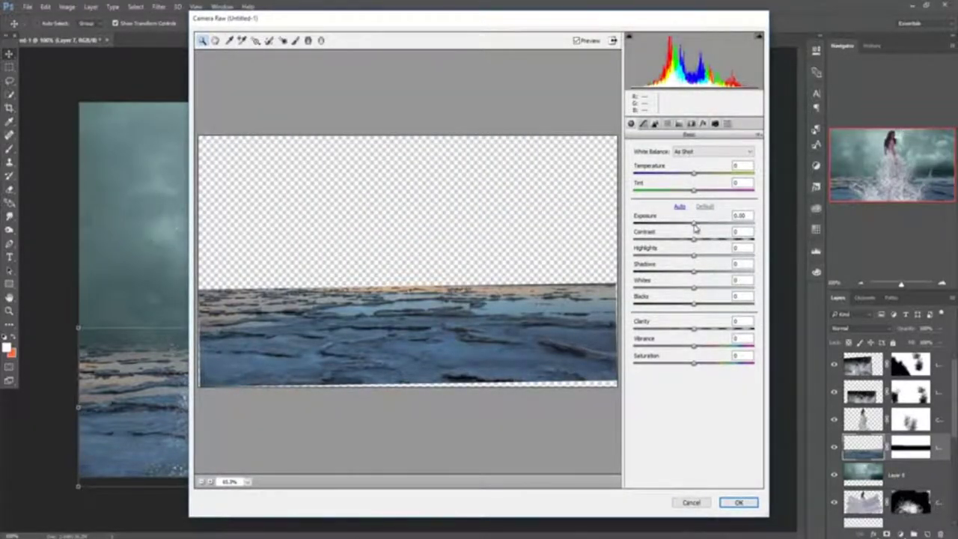
{"action": "left_click_drag", "start_coordinate": [696, 228], "coordinate": [699, 227]}
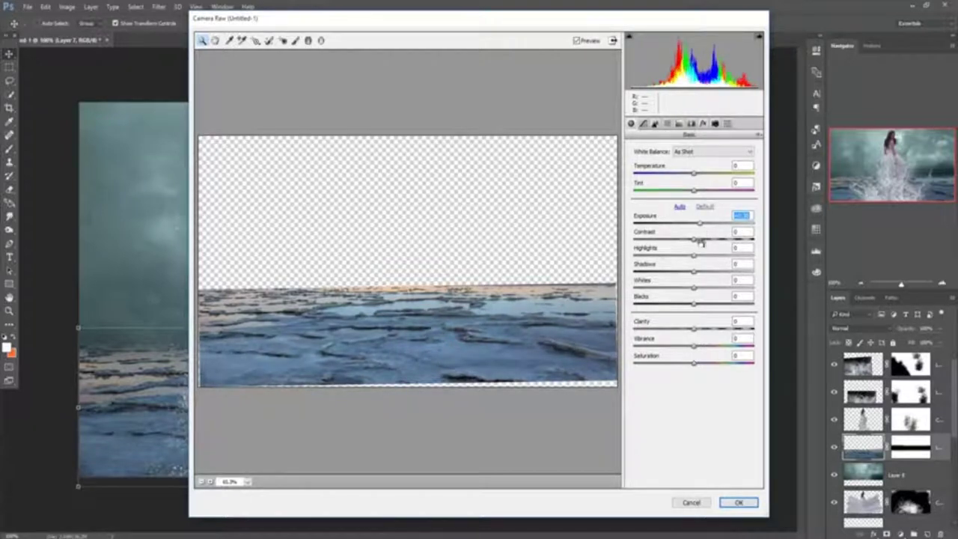
{"action": "mouse_move", "coordinate": [696, 345]}
{"action": "left_mouse_down"}
{"action": "mouse_move", "coordinate": [672, 347]}
{"action": "mouse_move", "coordinate": [670, 365]}
{"action": "mouse_move", "coordinate": [679, 368]}
{"action": "left_mouse_up"}
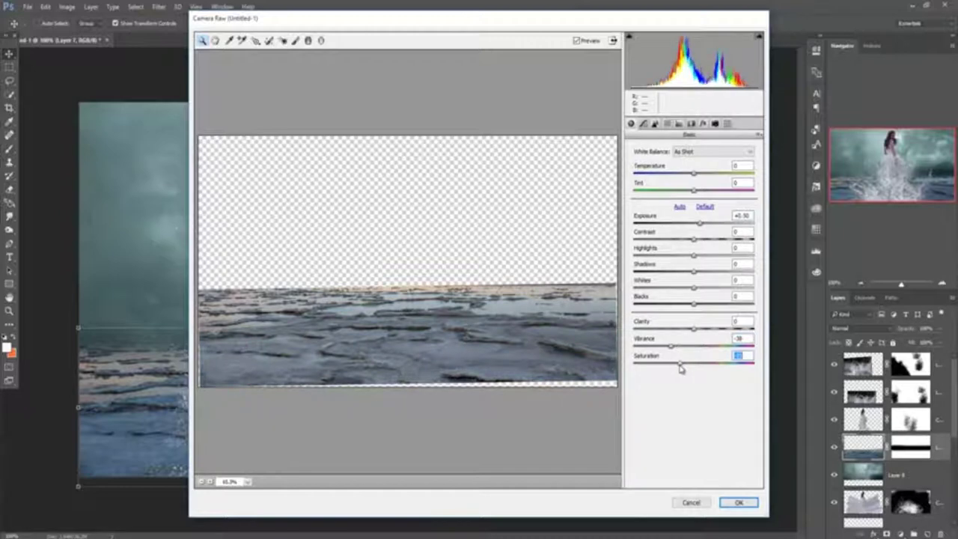
{"action": "left_click", "coordinate": [739, 503]}
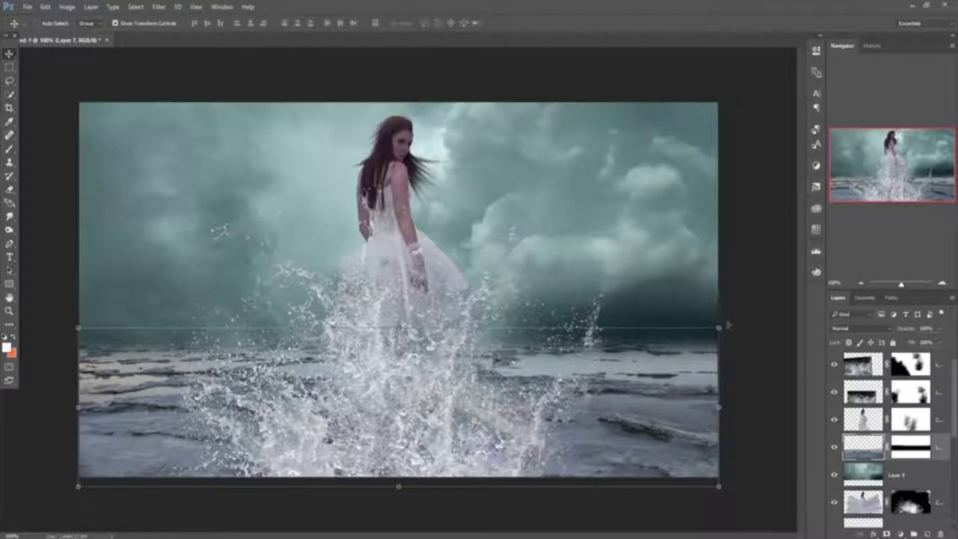
Stretch the sea layer past both canvas edges, then squash the sky layer up to the horizon.
{"action": "left_click_drag", "start_coordinate": [719, 327], "coordinate": [730, 327]}
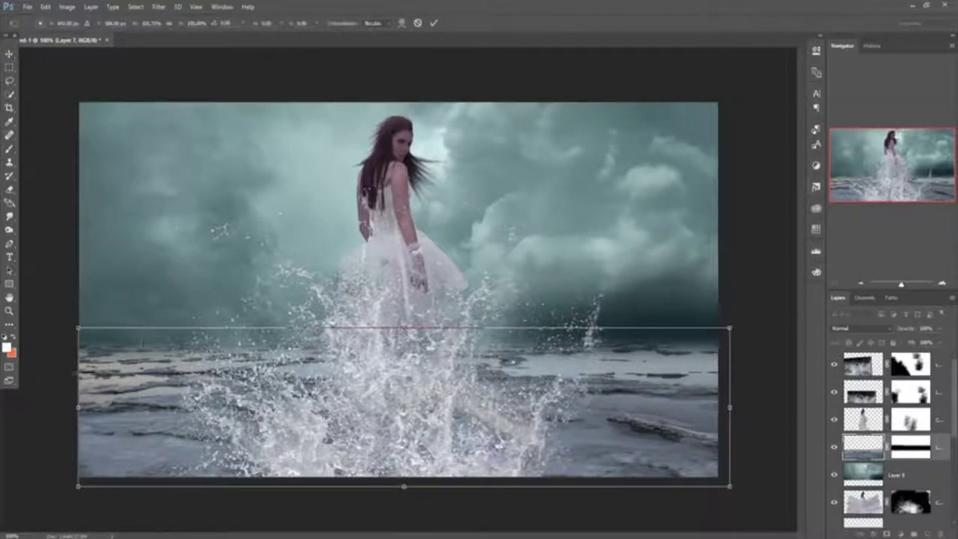
{"action": "left_click_drag", "start_coordinate": [78, 410], "coordinate": [67, 389]}
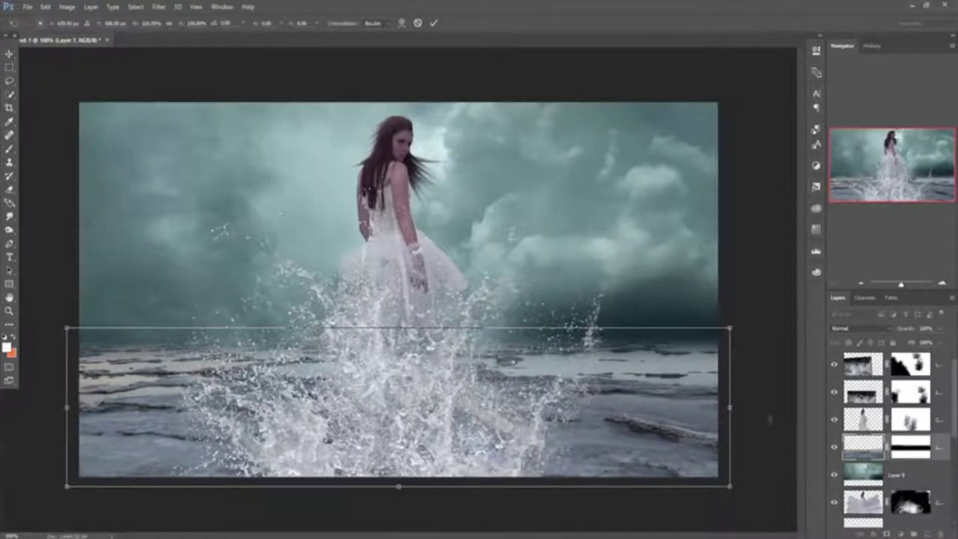
{"action": "left_click_drag", "start_coordinate": [730, 408], "coordinate": [738, 408]}
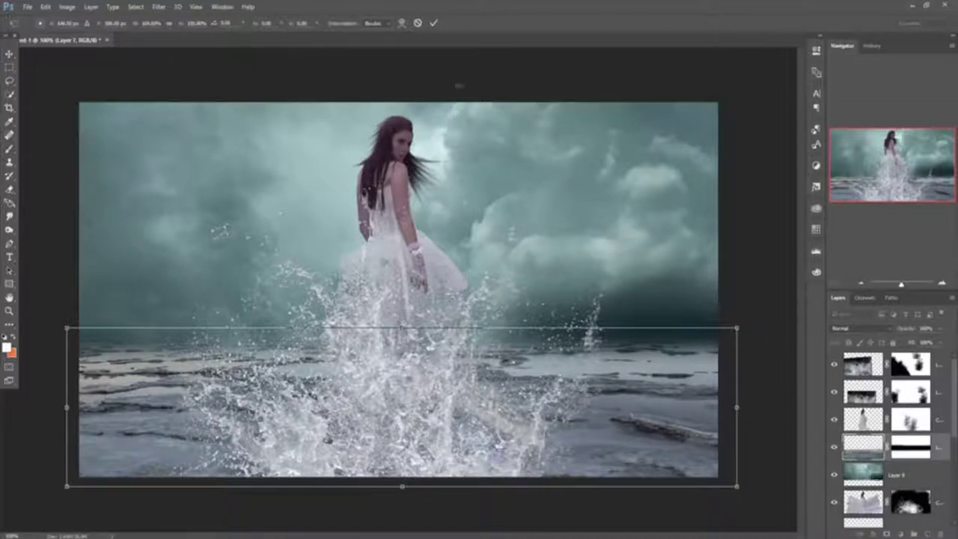
{"action": "left_click", "coordinate": [434, 23]}
{"action": "left_click", "coordinate": [861, 474]}
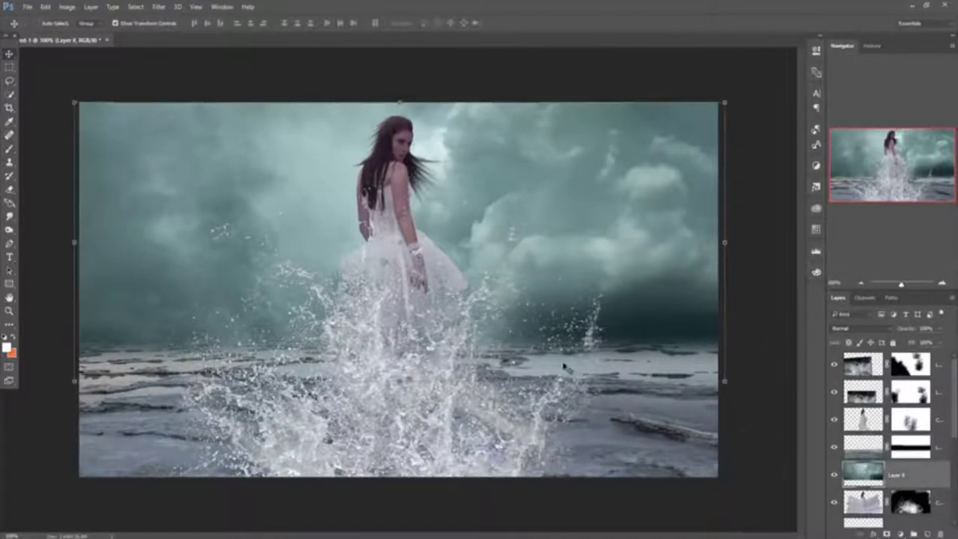
{"action": "mouse_move", "coordinate": [399, 380]}
{"action": "left_mouse_down"}
{"action": "mouse_move", "coordinate": [404, 341]}
{"action": "mouse_move", "coordinate": [406, 359]}
{"action": "left_mouse_up"}
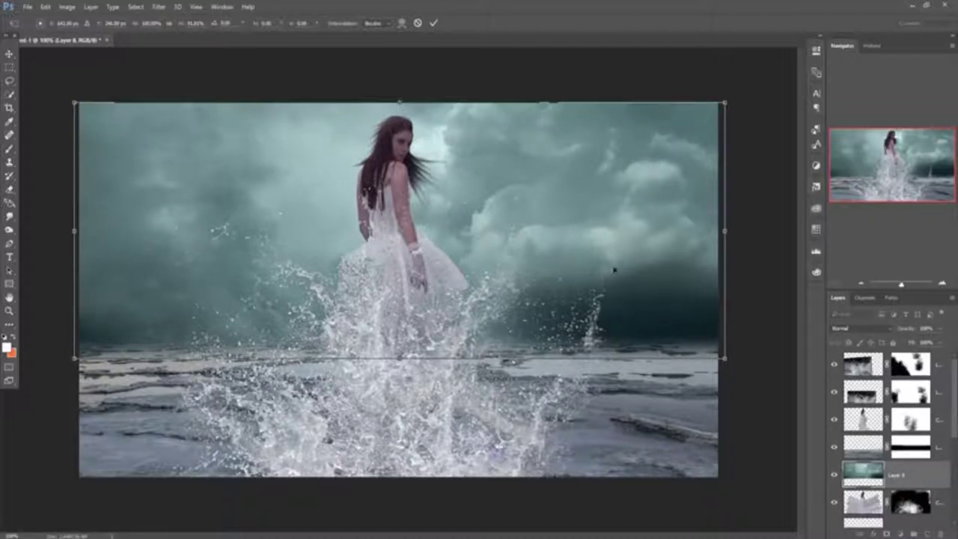
Commit the sky squash and apply Camera Raw with Vibrance -28 to grey the clouds.
{"action": "left_click", "coordinate": [160, 7]}
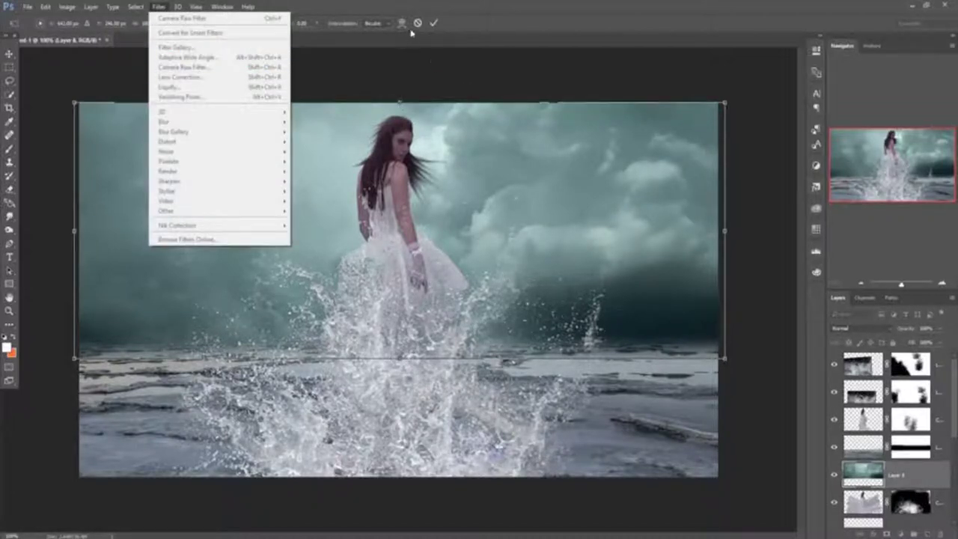
{"action": "left_click", "coordinate": [435, 25]}
{"action": "left_click", "coordinate": [435, 25]}
{"action": "left_click", "coordinate": [160, 6]}
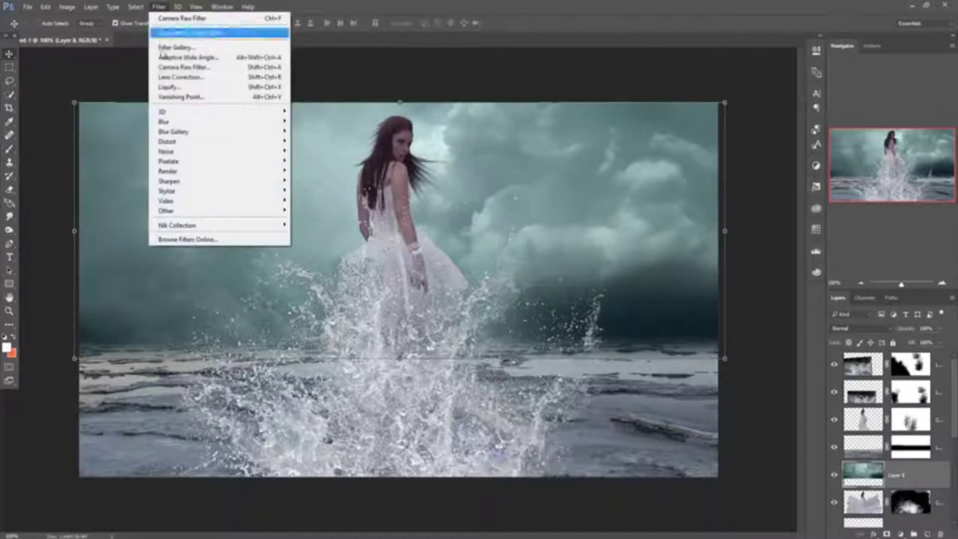
{"action": "left_click", "coordinate": [197, 67]}
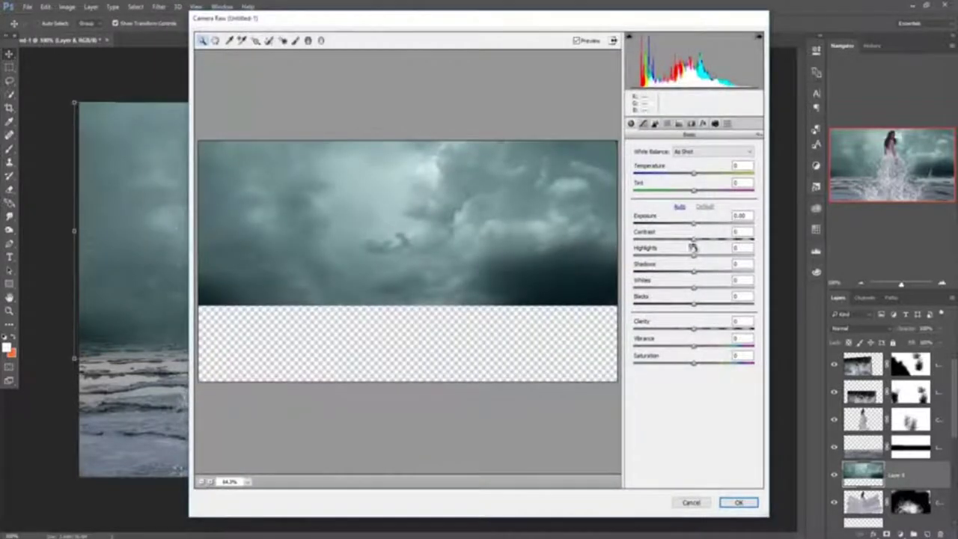
{"action": "mouse_move", "coordinate": [693, 347]}
{"action": "left_mouse_down"}
{"action": "mouse_move", "coordinate": [678, 349]}
{"action": "mouse_move", "coordinate": [682, 365]}
{"action": "left_mouse_up"}
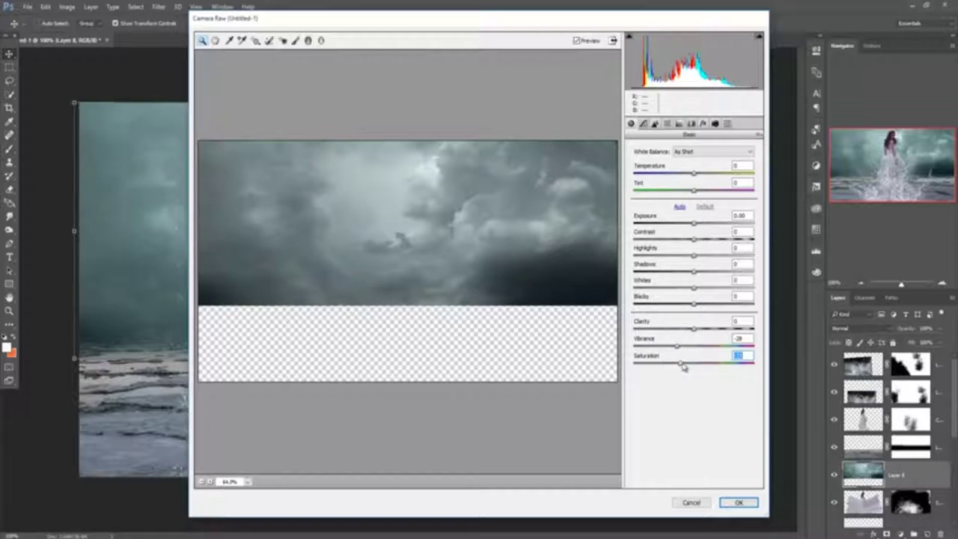
{"action": "left_click", "coordinate": [738, 503]}
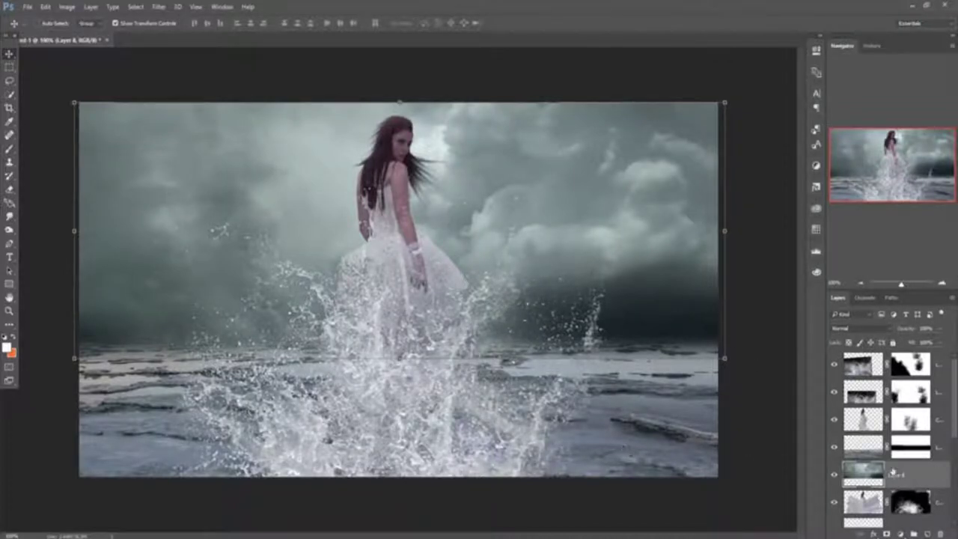
Add a new empty layer directly above the sky layer.
{"action": "left_click", "coordinate": [942, 424]}
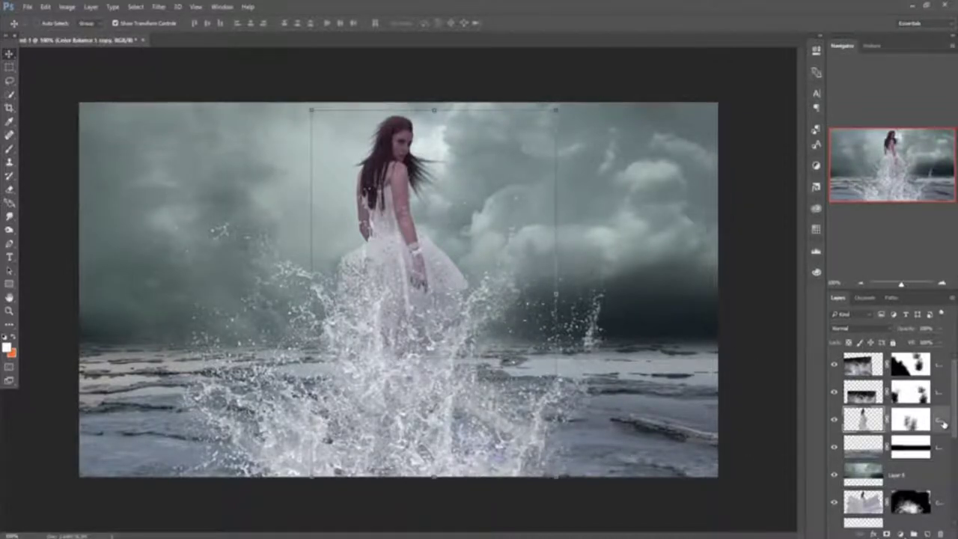
{"action": "left_click", "coordinate": [934, 476]}
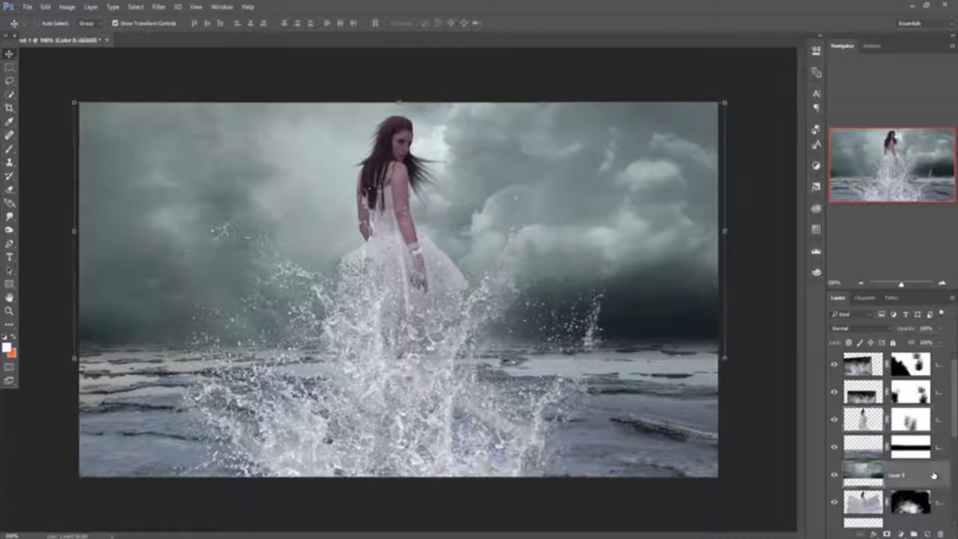
{"action": "left_click", "coordinate": [927, 533]}
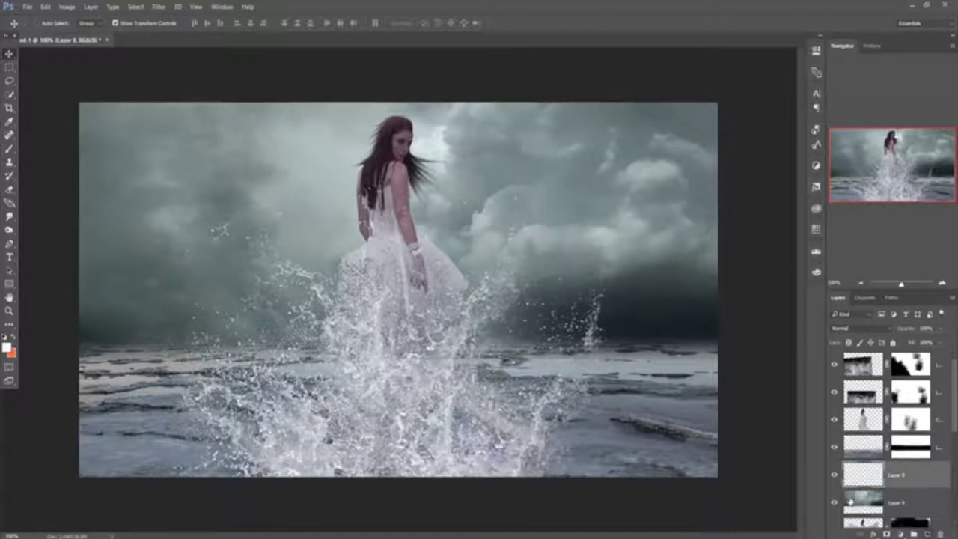
Set the brush's foreground colour to a mid grey in the Color Picker.
{"action": "left_click", "coordinate": [10, 149]}
{"action": "left_click", "coordinate": [7, 347]}
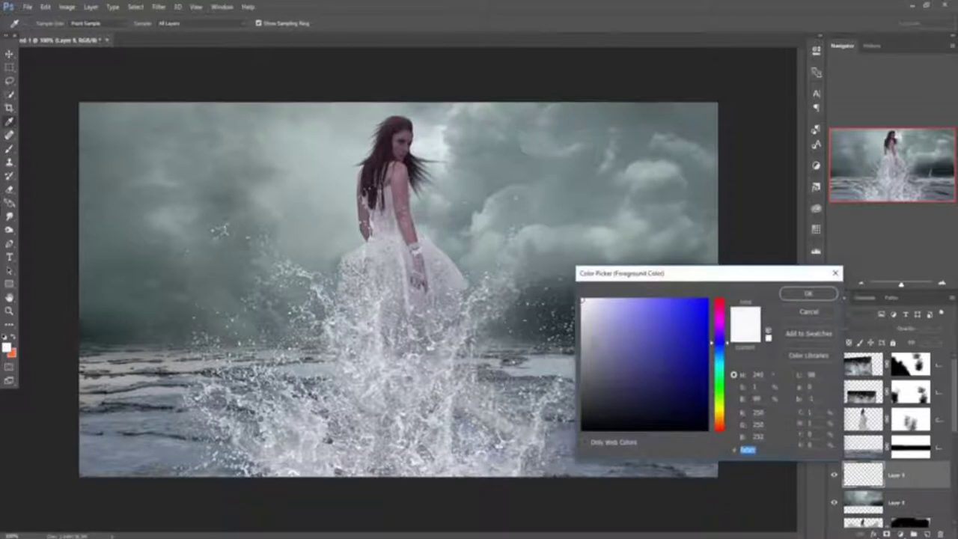
{"action": "left_click", "coordinate": [583, 346]}
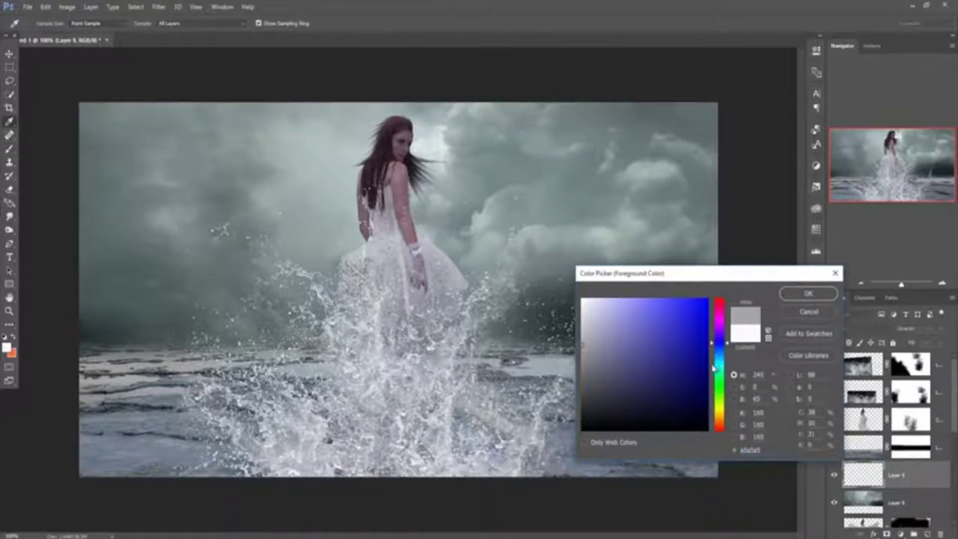
{"action": "left_click", "coordinate": [727, 352]}
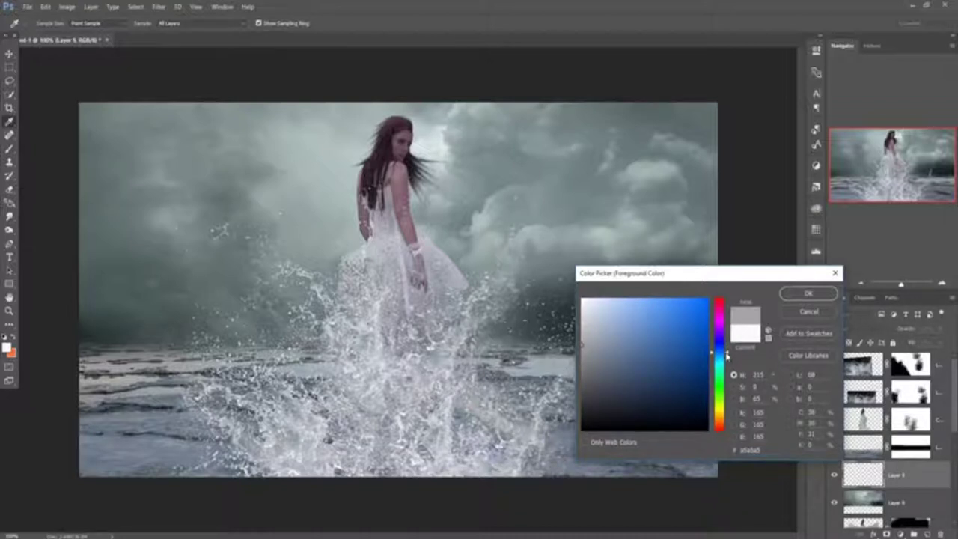
{"action": "mouse_move", "coordinate": [726, 357]}
{"action": "left_mouse_down"}
{"action": "mouse_move", "coordinate": [730, 332]}
{"action": "mouse_move", "coordinate": [730, 411]}
{"action": "mouse_move", "coordinate": [731, 360]}
{"action": "left_mouse_up"}
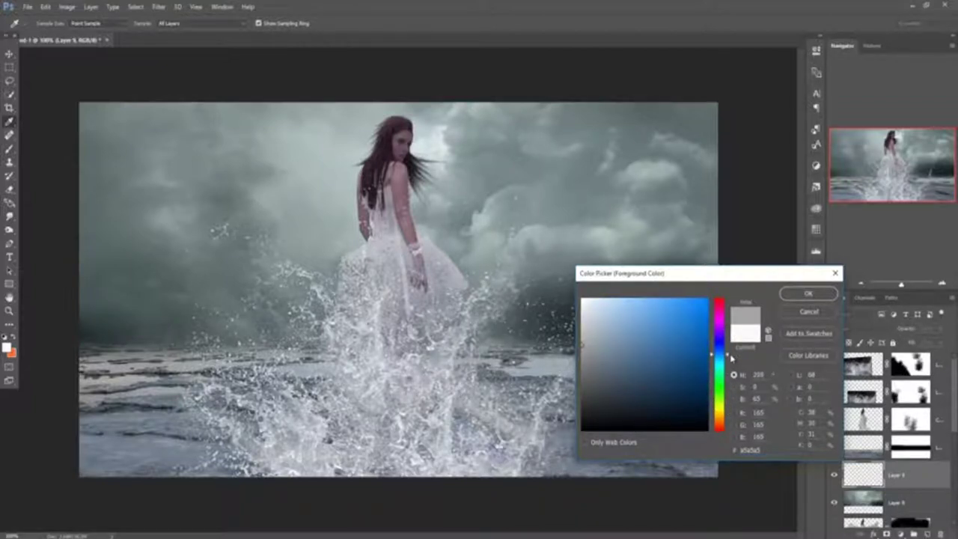
{"action": "left_click_drag", "start_coordinate": [733, 358], "coordinate": [730, 367]}
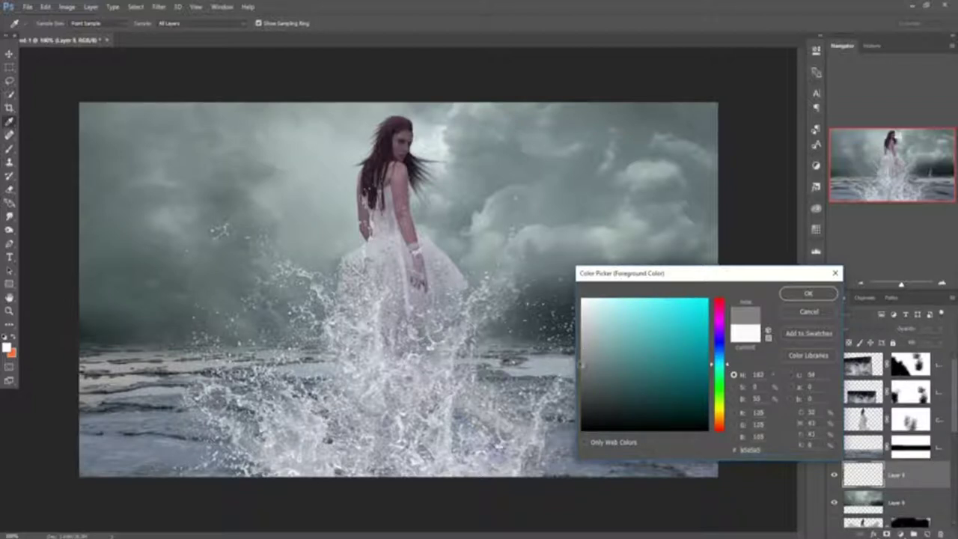
{"action": "left_click", "coordinate": [808, 293]}
{"action": "key", "text": "b"}
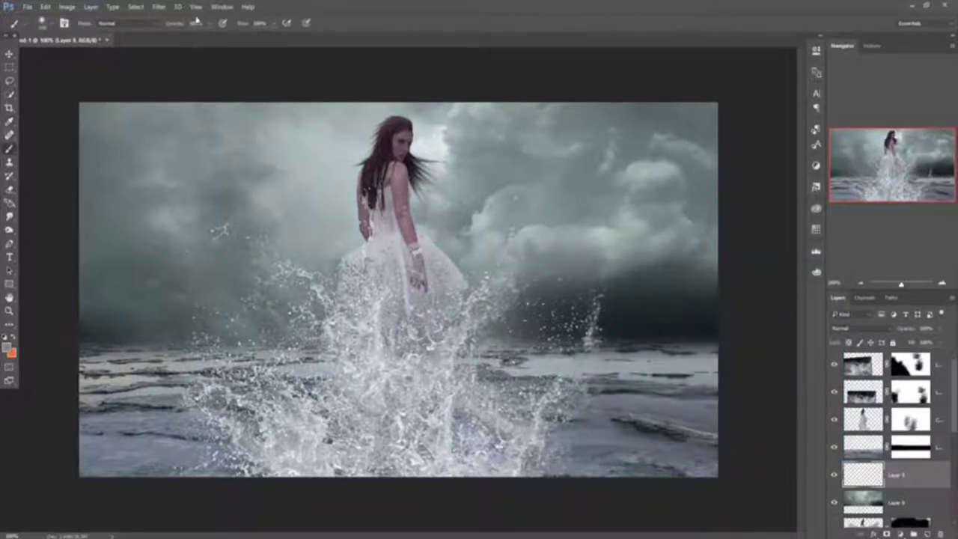
Lower the brush opacity to about 8% and enlarge the brush.
{"action": "left_click", "coordinate": [213, 25]}
{"action": "left_click_drag", "start_coordinate": [214, 37], "coordinate": [168, 43]}
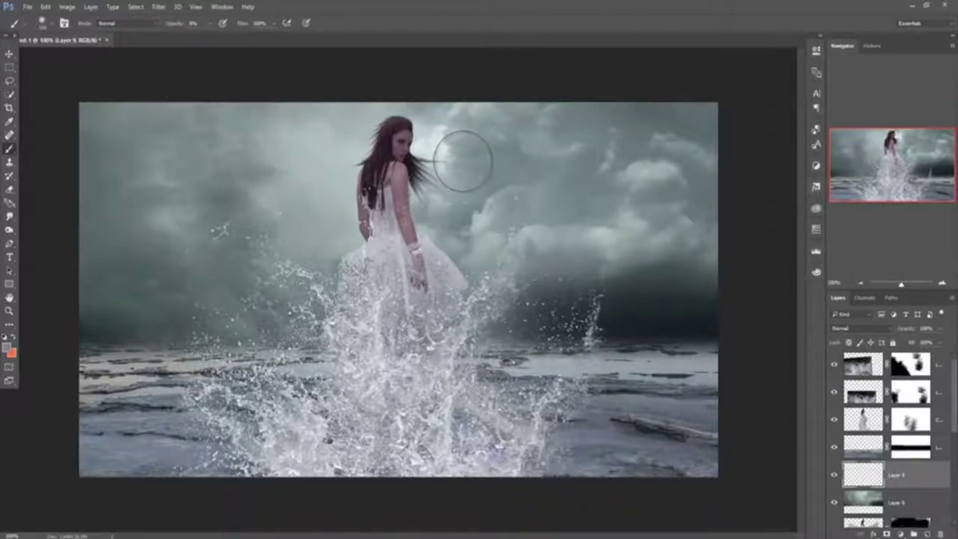
{"action": "key", "text": "bracketright"}
{"action": "key", "text": "bracketright"}
{"action": "key", "text": "bracketright"}
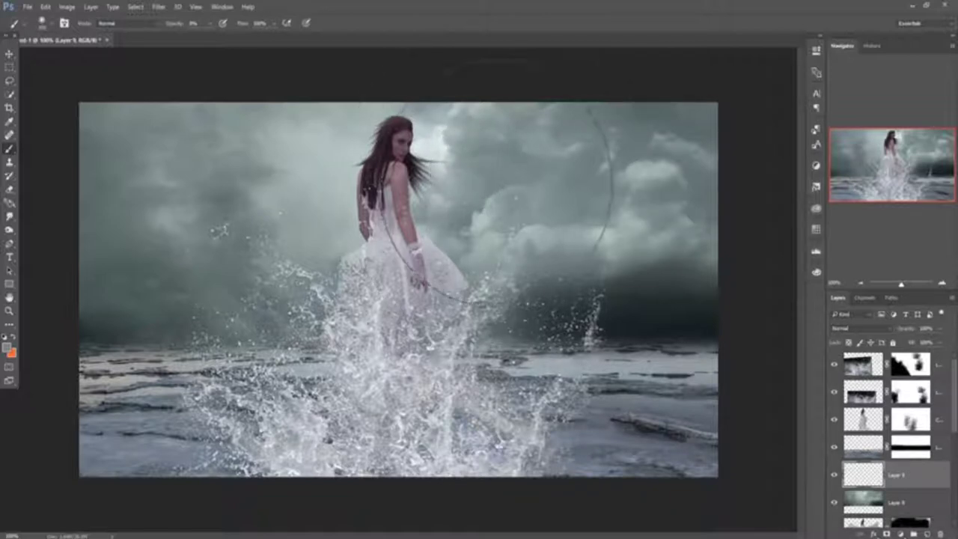
Paint faint haze over both cloud areas and the right horizon, then add another empty layer.
{"action": "mouse_move", "coordinate": [542, 191]}
{"action": "left_mouse_down"}
{"action": "mouse_move", "coordinate": [606, 193]}
{"action": "mouse_move", "coordinate": [255, 240]}
{"action": "left_mouse_up"}
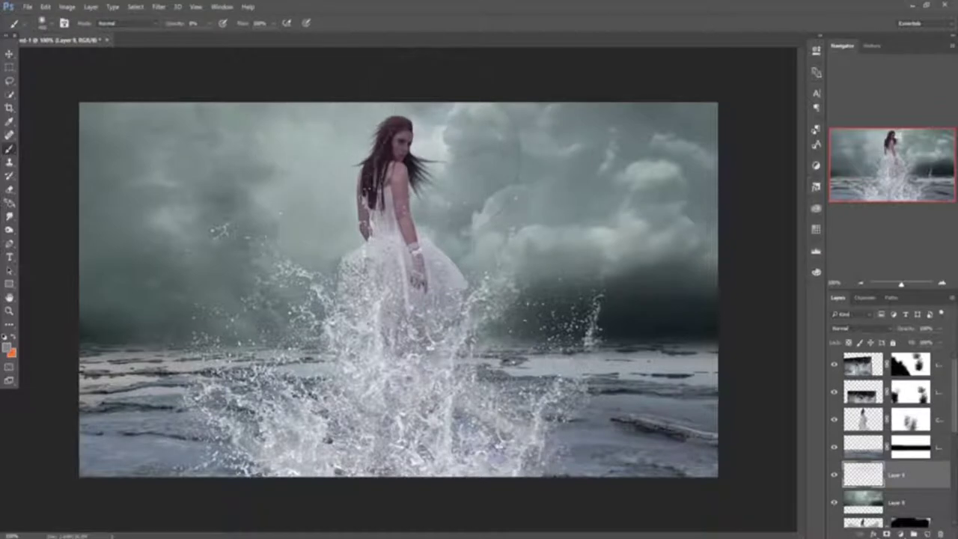
{"action": "mouse_move", "coordinate": [281, 187]}
{"action": "left_mouse_down"}
{"action": "mouse_move", "coordinate": [273, 195]}
{"action": "mouse_move", "coordinate": [320, 150]}
{"action": "mouse_move", "coordinate": [251, 153]}
{"action": "left_mouse_up"}
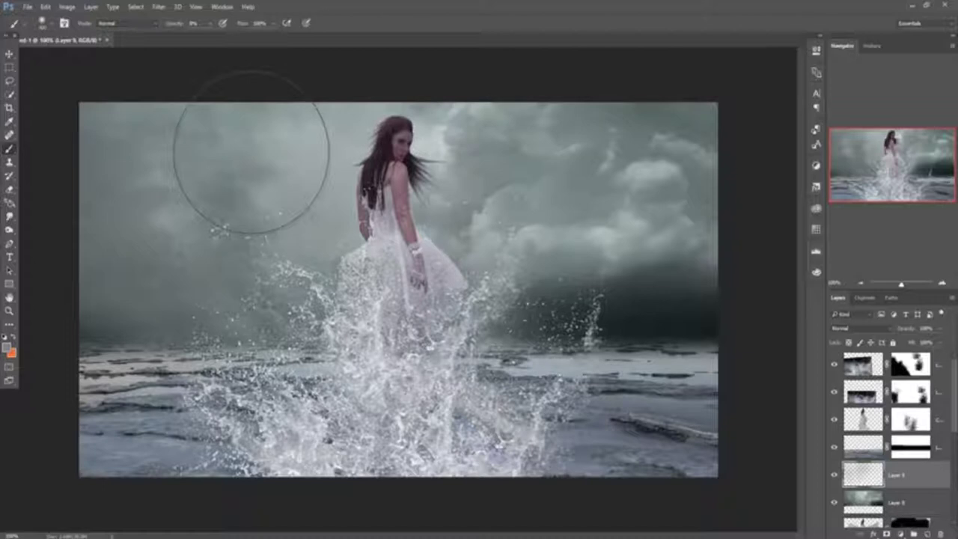
{"action": "left_click_drag", "start_coordinate": [592, 299], "coordinate": [644, 304]}
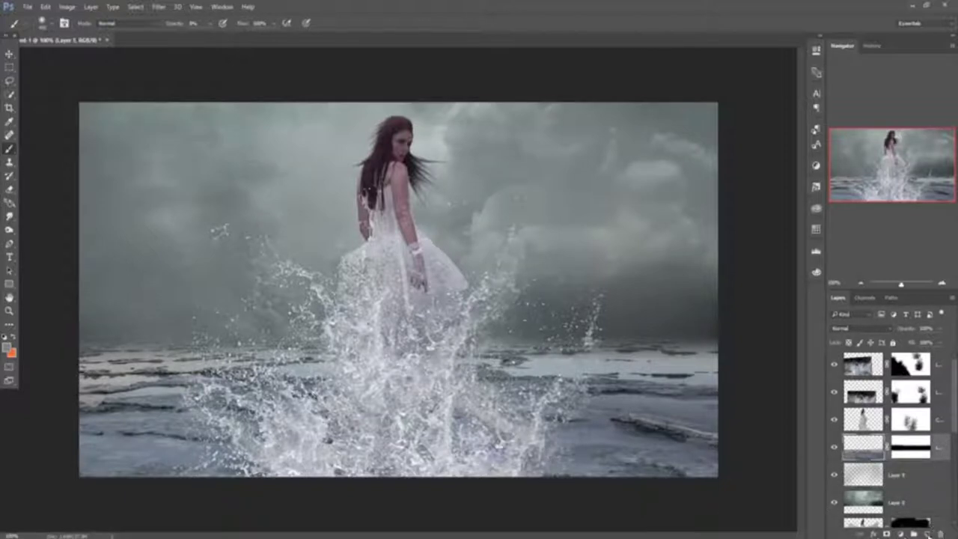
{"action": "left_click", "coordinate": [928, 533]}
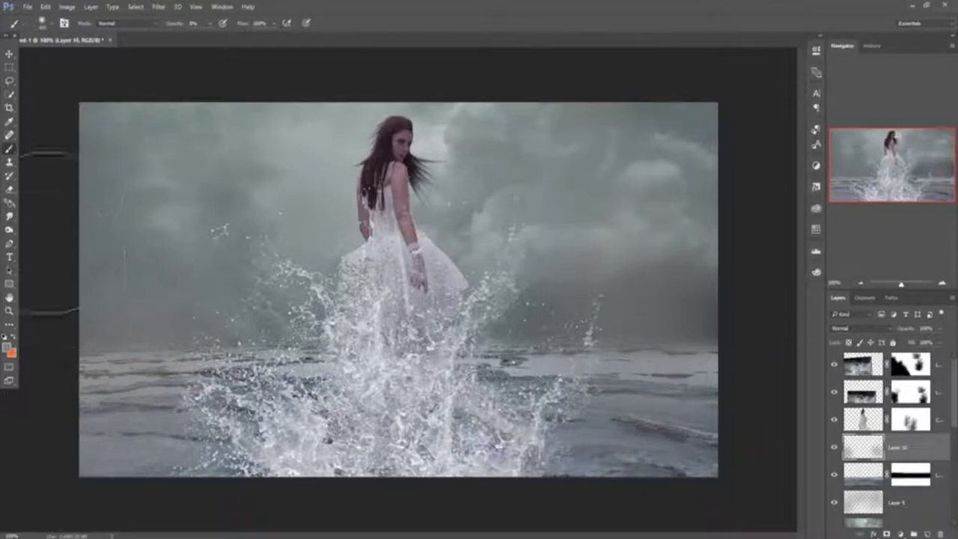
Set Layer 10 to about 90% opacity and drop Layer 9 to roughly half opacity.
{"action": "left_click", "coordinate": [9, 54]}
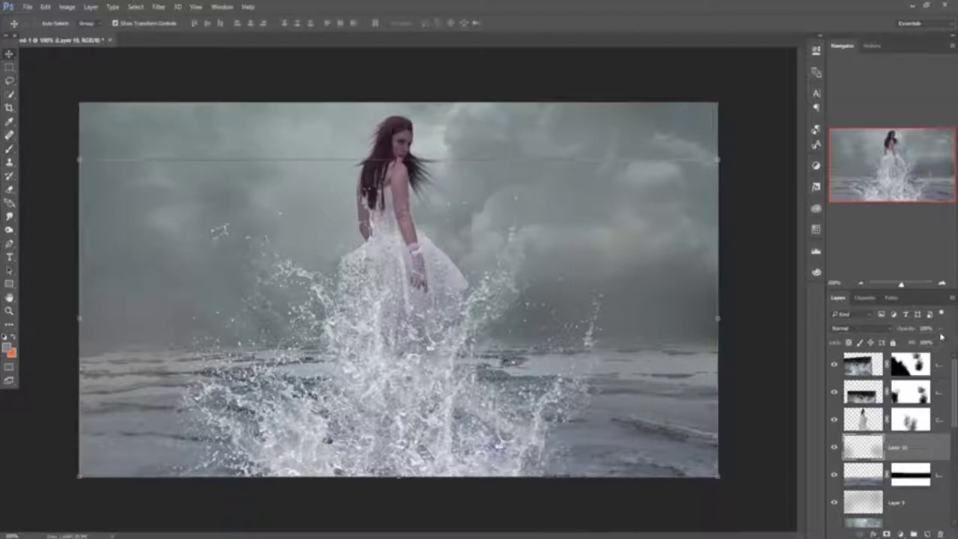
{"action": "mouse_move", "coordinate": [941, 328]}
{"action": "left_mouse_down"}
{"action": "mouse_move", "coordinate": [936, 343]}
{"action": "mouse_move", "coordinate": [917, 343]}
{"action": "left_mouse_up"}
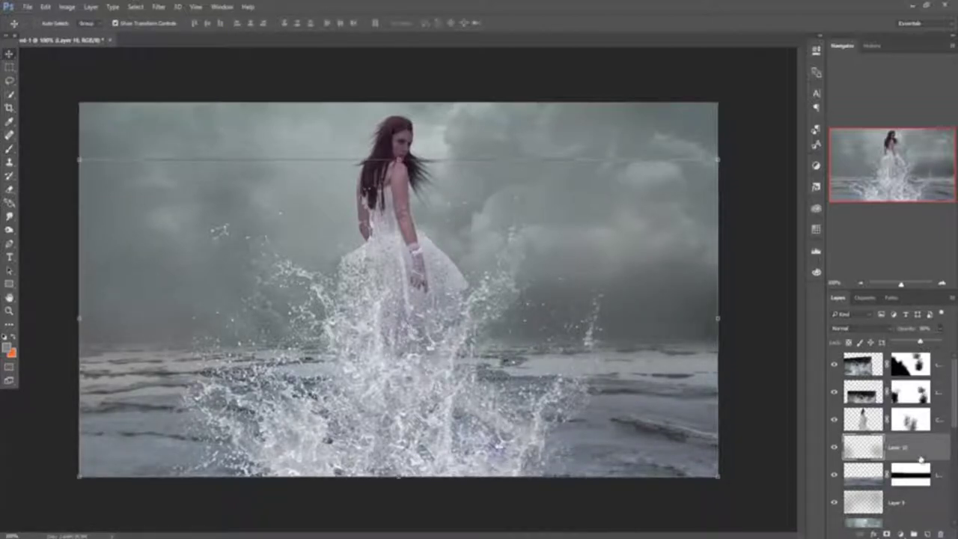
{"action": "left_click", "coordinate": [916, 505]}
{"action": "left_click", "coordinate": [941, 333]}
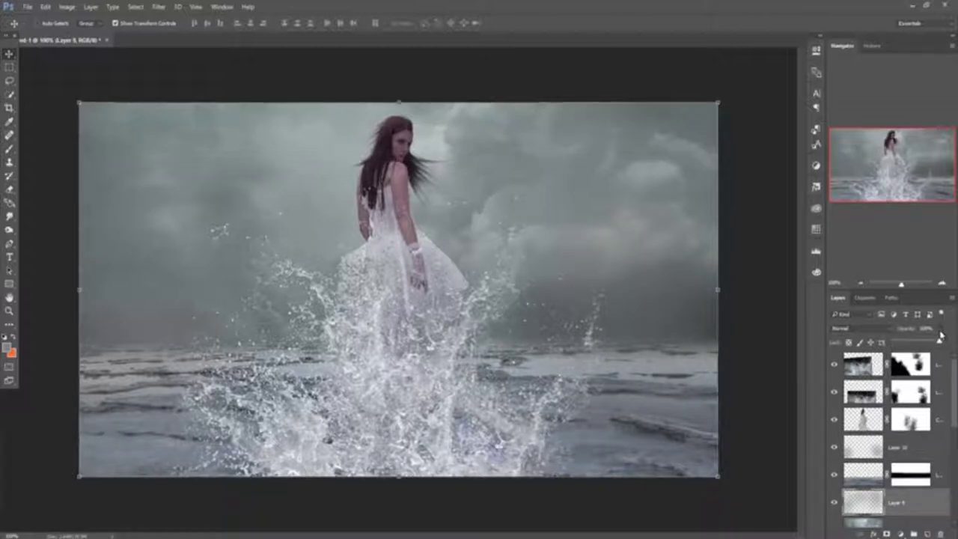
{"action": "left_click_drag", "start_coordinate": [941, 342], "coordinate": [921, 349]}
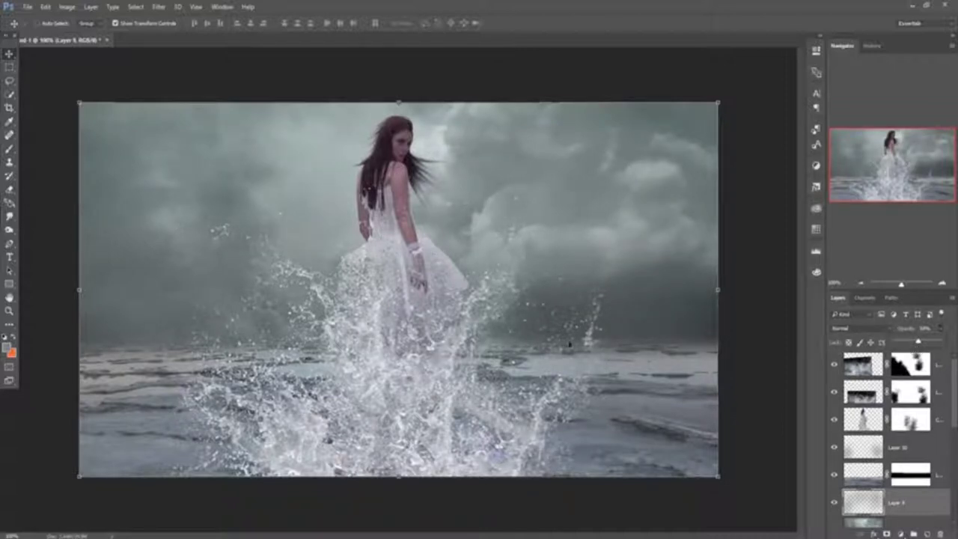
{"action": "left_click", "coordinate": [10, 58]}
{"action": "scroll", "coordinate": [904, 469], "scroll_direction": "down", "scroll_amount": 1}
{"action": "scroll", "coordinate": [904, 469], "scroll_direction": "down", "scroll_amount": 3}
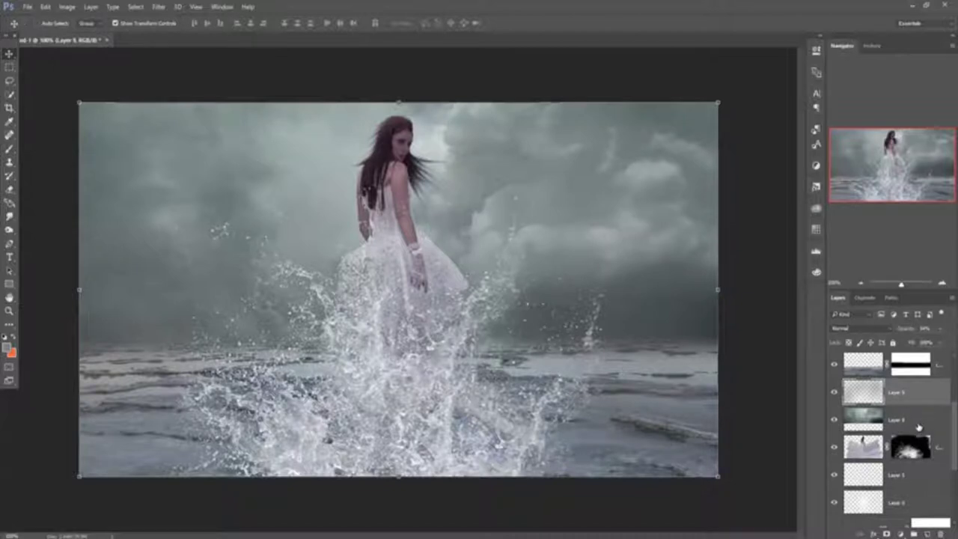
Move Layers 10 through 8 beneath the woman and splash layers.
{"action": "key", "text": "ctrl+j"}
{"action": "left_click", "coordinate": [921, 361]}
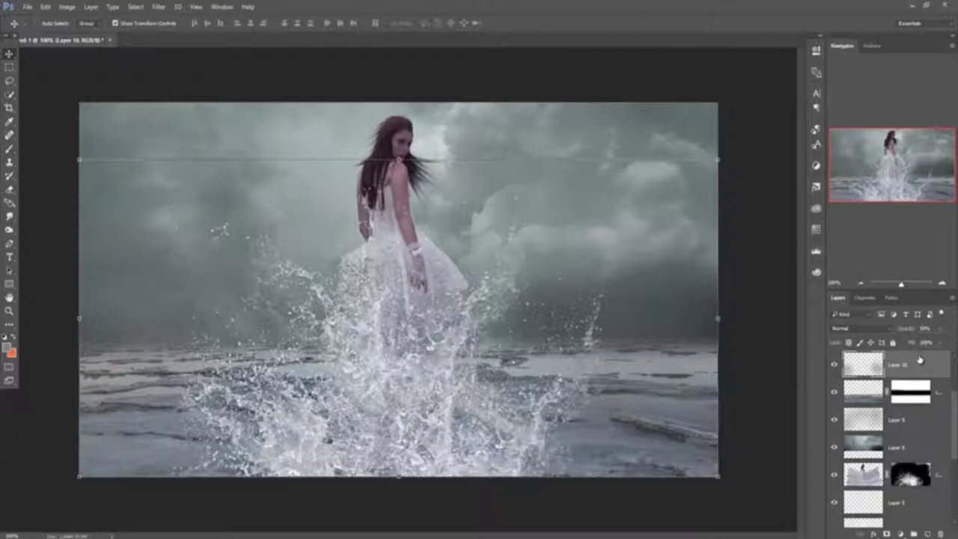
{"action": "left_click", "coordinate": [922, 450], "text": "shift"}
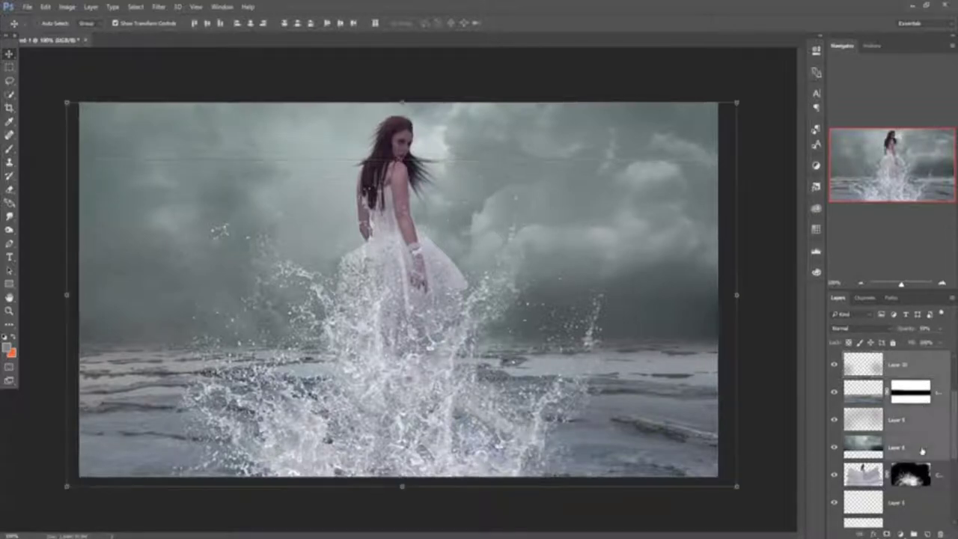
{"action": "left_click_drag", "start_coordinate": [922, 370], "coordinate": [927, 513]}
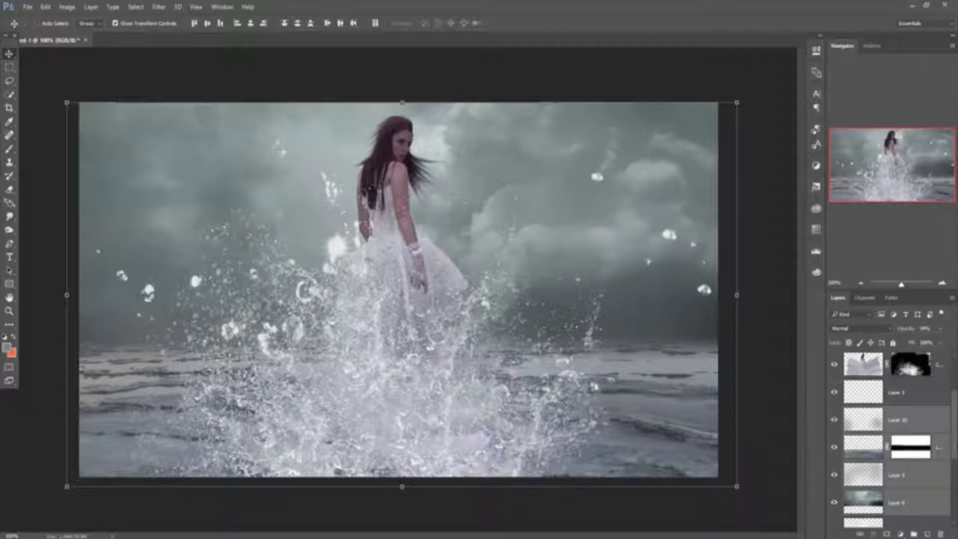
Adjust the layer order further in the Layers panel and reselect Layer 10.
{"action": "left_click_drag", "start_coordinate": [955, 441], "coordinate": [955, 503]}
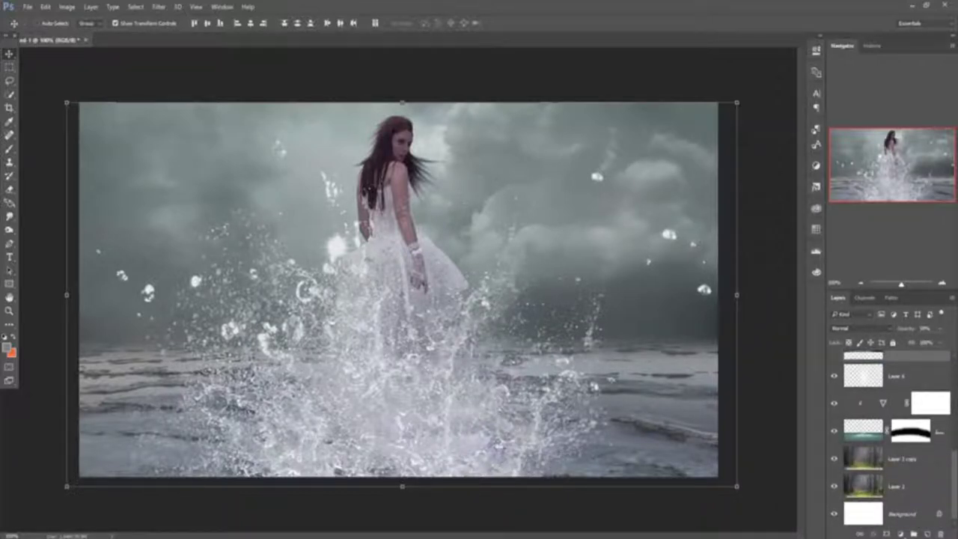
{"action": "left_click_drag", "start_coordinate": [955, 464], "coordinate": [955, 388]}
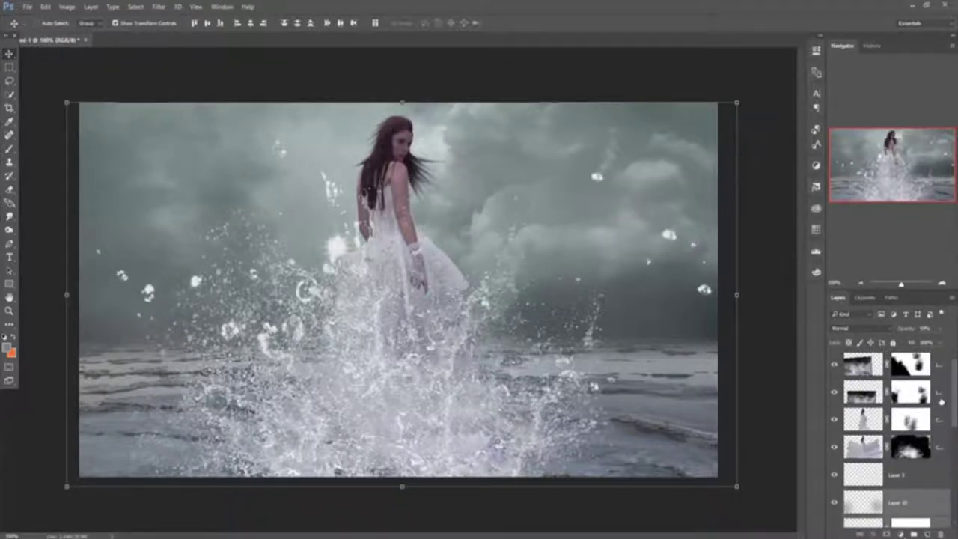
{"action": "scroll", "coordinate": [942, 402], "scroll_direction": "down", "scroll_amount": 2}
{"action": "scroll", "coordinate": [941, 402], "scroll_direction": "up", "scroll_amount": 2}
{"action": "scroll", "coordinate": [954, 421], "scroll_direction": "down", "scroll_amount": 2}
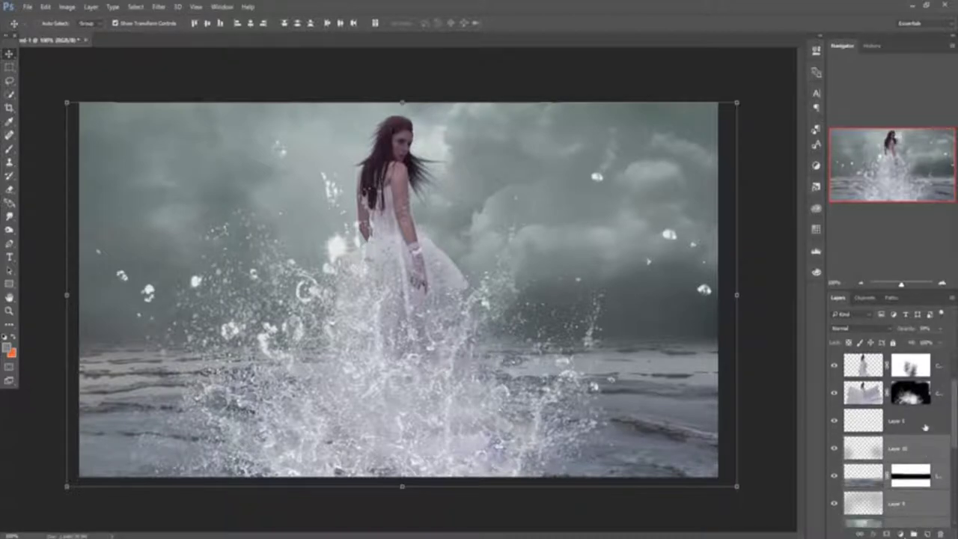
{"action": "left_click", "coordinate": [925, 425]}
{"action": "left_click", "coordinate": [920, 448]}
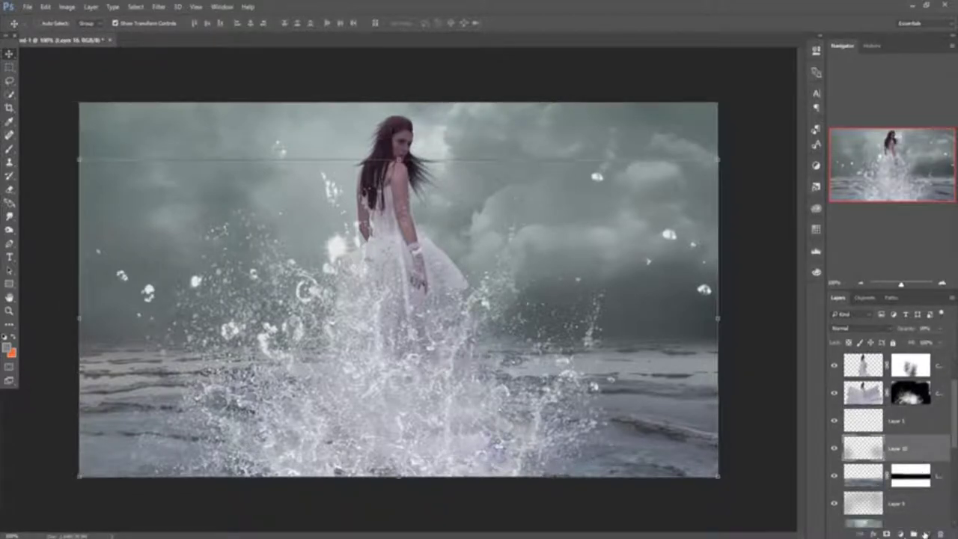
{"action": "left_click", "coordinate": [901, 534]}
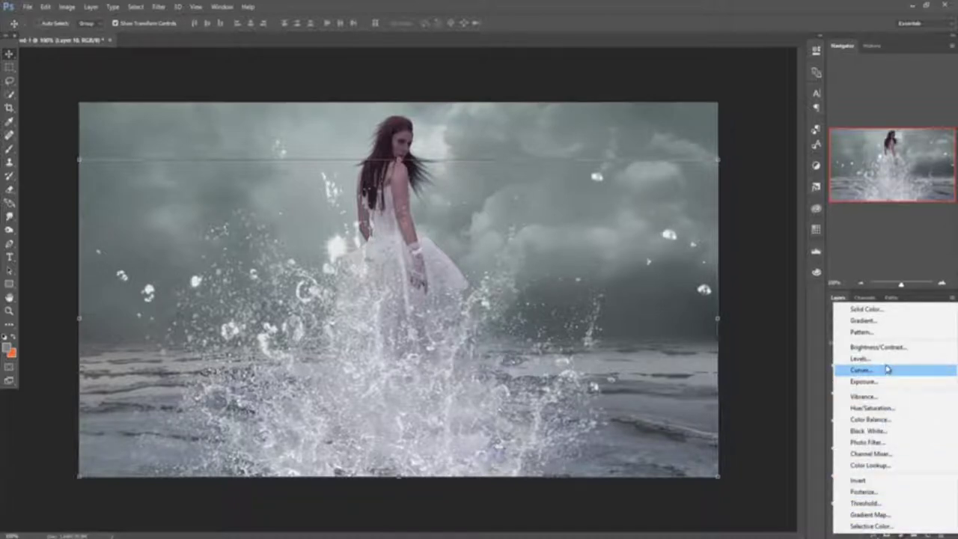
Add a Curves adjustment with the midtones pulled down to darken the scene.
{"action": "left_click", "coordinate": [893, 373]}
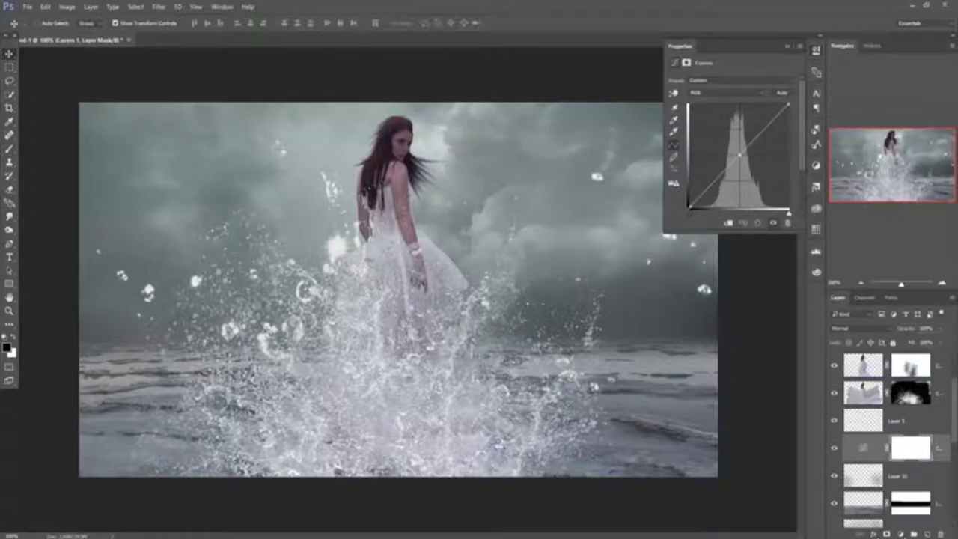
{"action": "left_click_drag", "start_coordinate": [739, 155], "coordinate": [746, 162]}
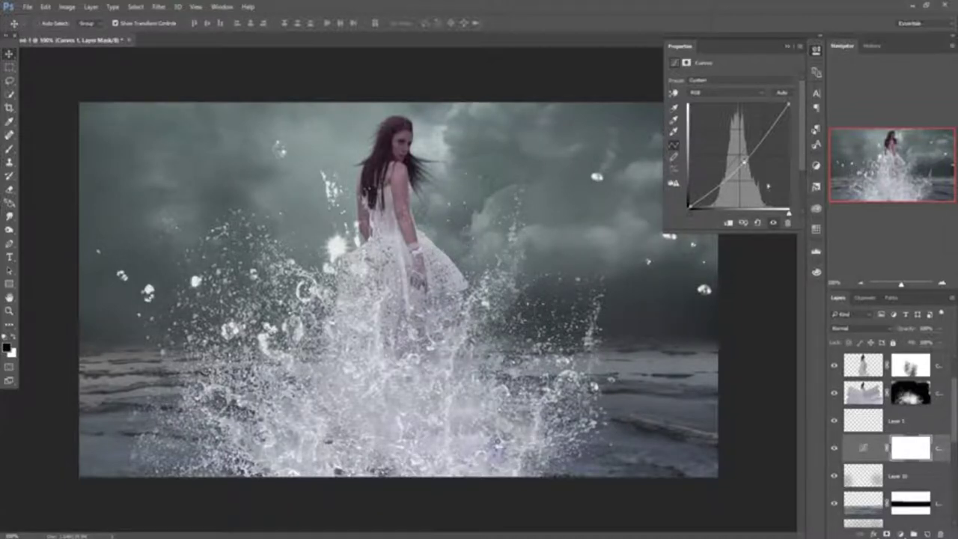
{"action": "left_click", "coordinate": [786, 48]}
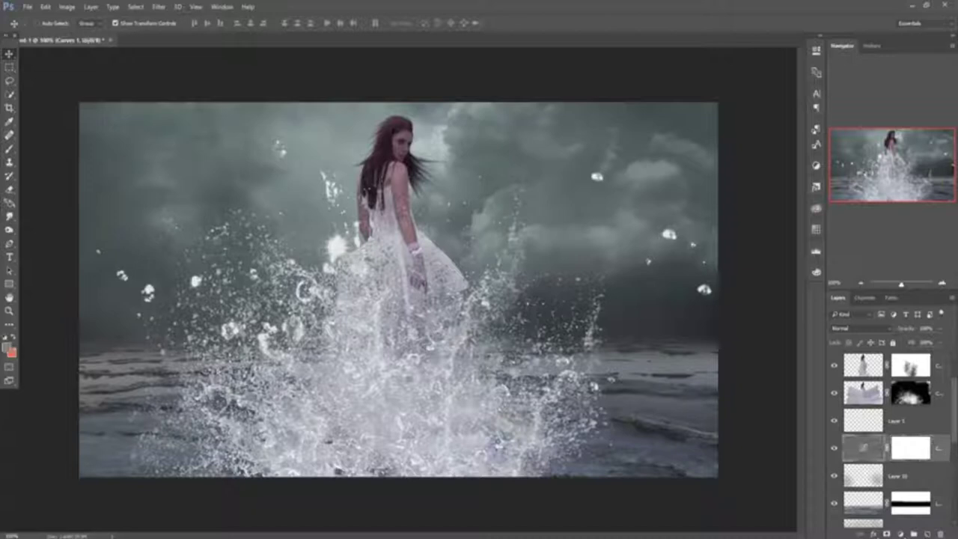
{"action": "left_click", "coordinate": [940, 513]}
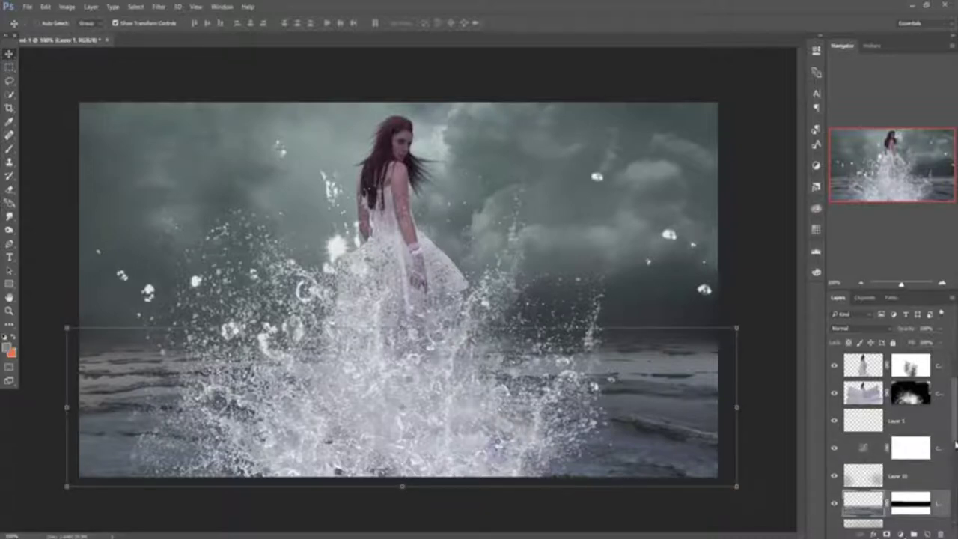
Add a new layer above Layer 9 and choose a soft round brush.
{"action": "scroll", "coordinate": [932, 487], "scroll_direction": "down", "scroll_amount": 3}
{"action": "left_click", "coordinate": [929, 472]}
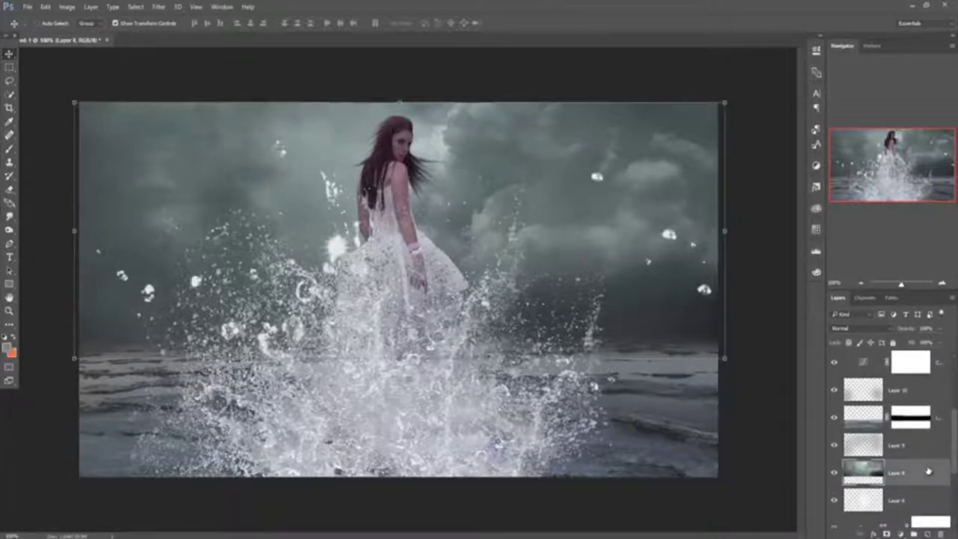
{"action": "left_click", "coordinate": [929, 533]}
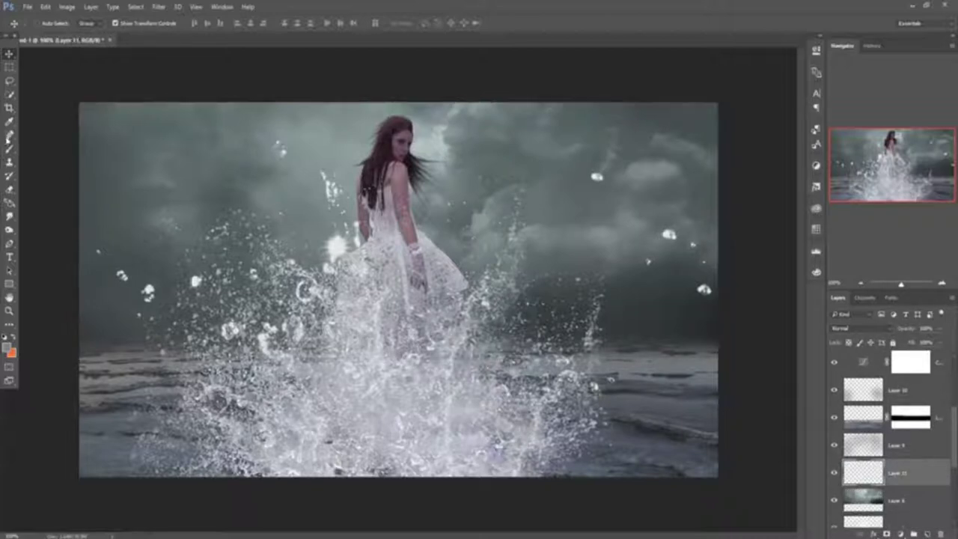
{"action": "key", "text": "b"}
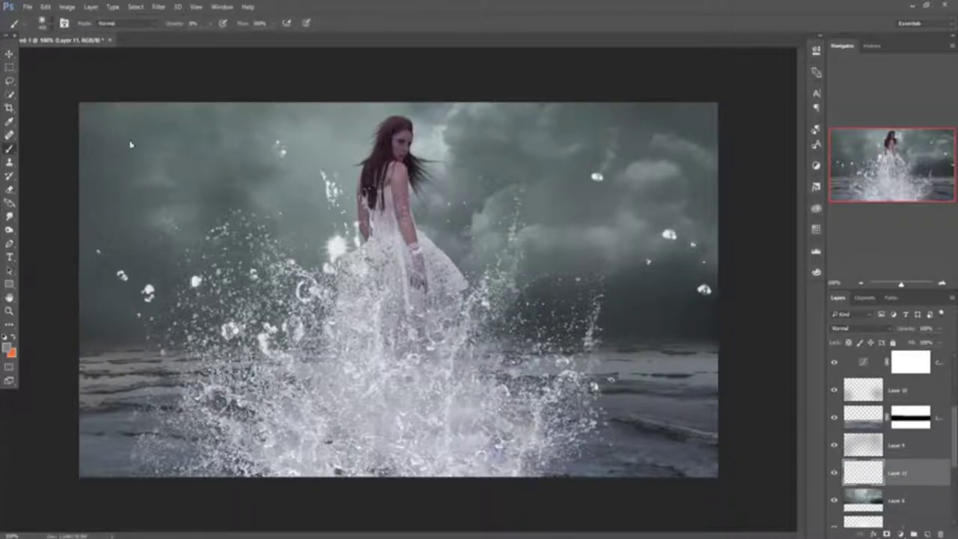
{"action": "left_click", "coordinate": [49, 25]}
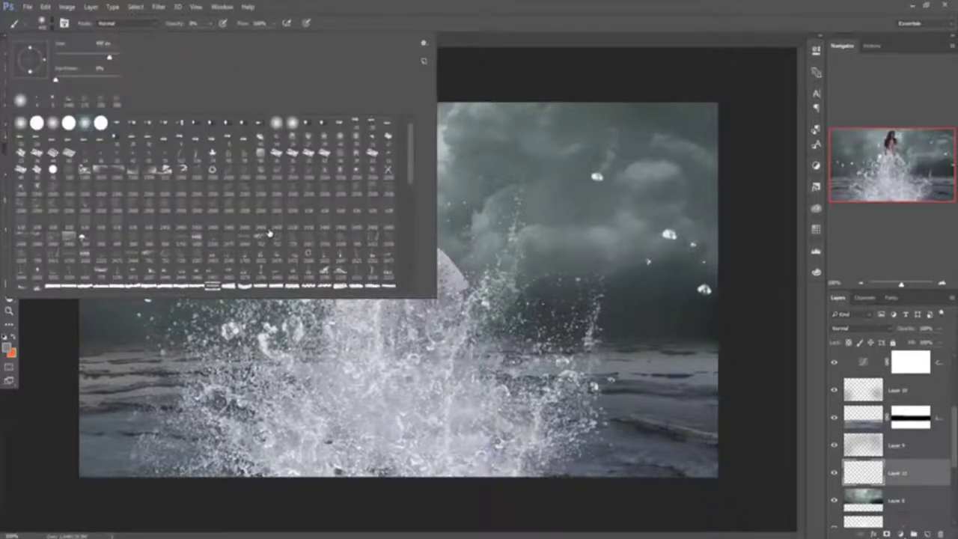
{"action": "scroll", "coordinate": [268, 233], "scroll_direction": "down", "scroll_amount": 3}
{"action": "scroll", "coordinate": [268, 233], "scroll_direction": "down", "scroll_amount": 2}
{"action": "scroll", "coordinate": [268, 234], "scroll_direction": "down", "scroll_amount": 3}
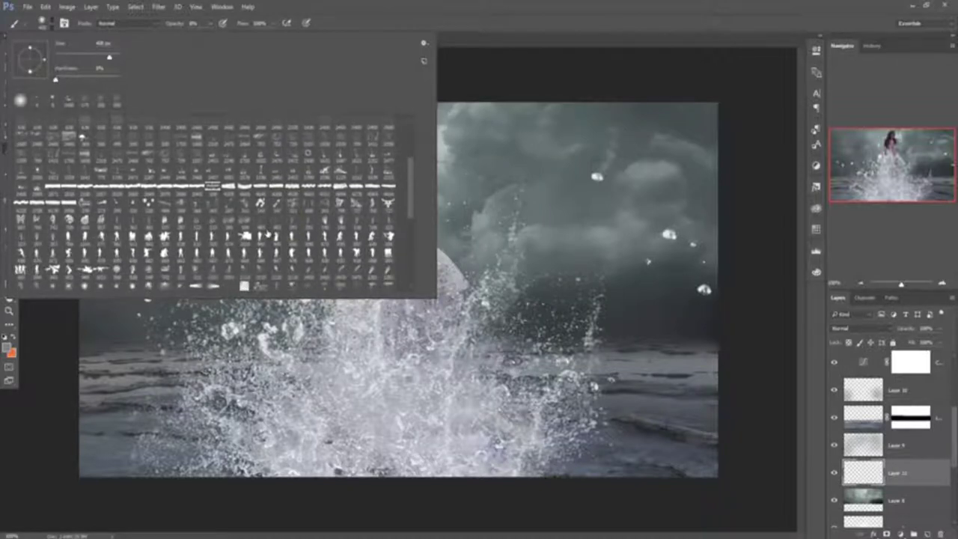
{"action": "scroll", "coordinate": [268, 234], "scroll_direction": "down", "scroll_amount": 3}
{"action": "scroll", "coordinate": [268, 233], "scroll_direction": "down", "scroll_amount": 2}
{"action": "scroll", "coordinate": [267, 236], "scroll_direction": "down", "scroll_amount": 2}
{"action": "scroll", "coordinate": [265, 237], "scroll_direction": "down", "scroll_amount": 1}
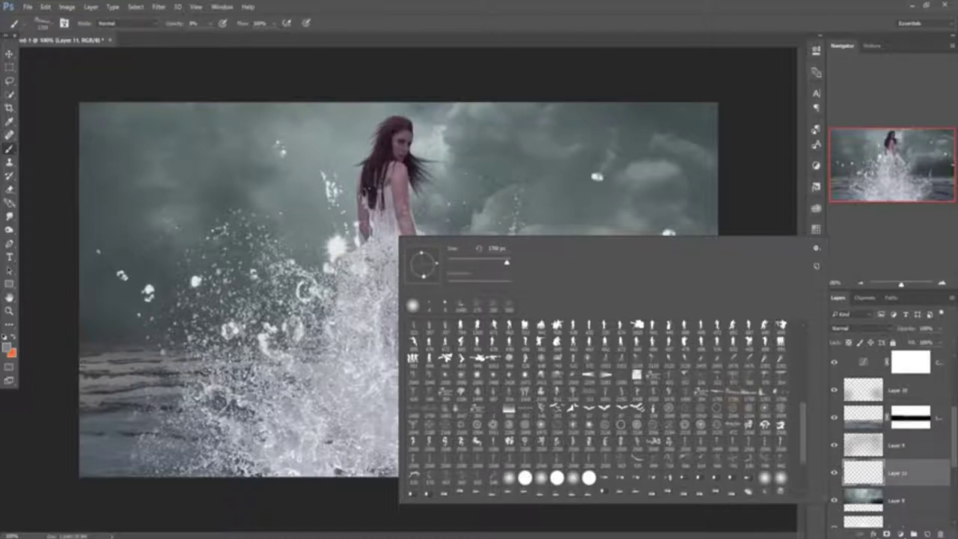
{"action": "left_click", "coordinate": [494, 4]}
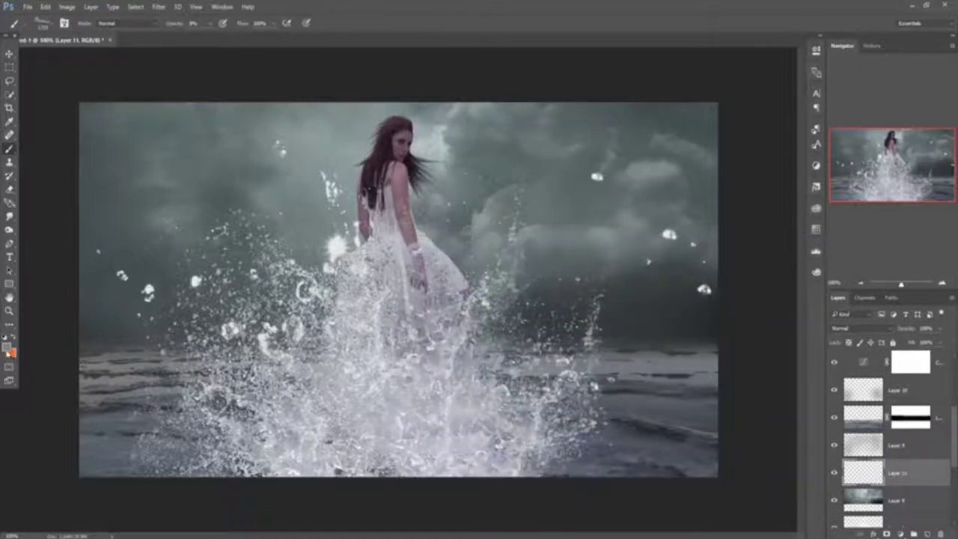
Paint soft black strokes at about 20% opacity over the left sky and right edge.
{"action": "left_click", "coordinate": [8, 347]}
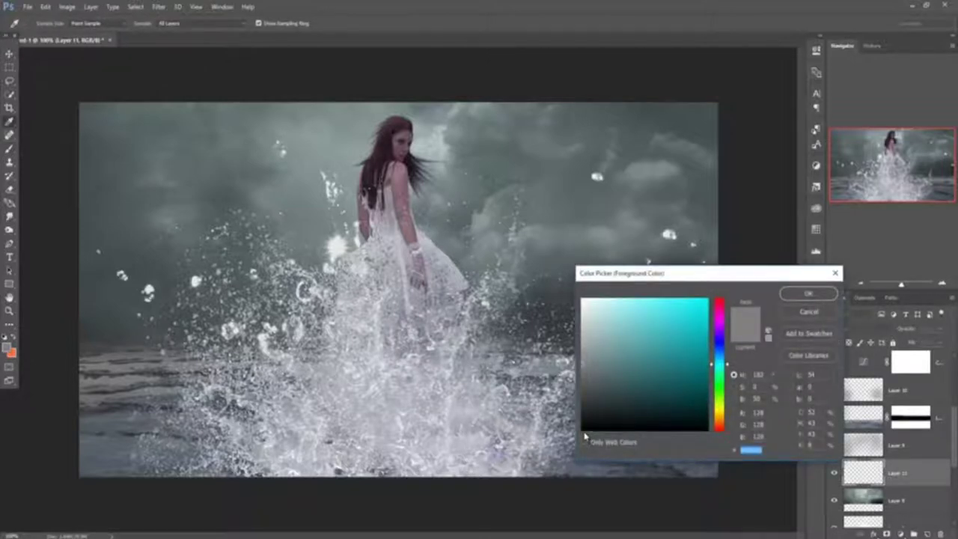
{"action": "left_click", "coordinate": [583, 429]}
{"action": "left_click", "coordinate": [809, 293]}
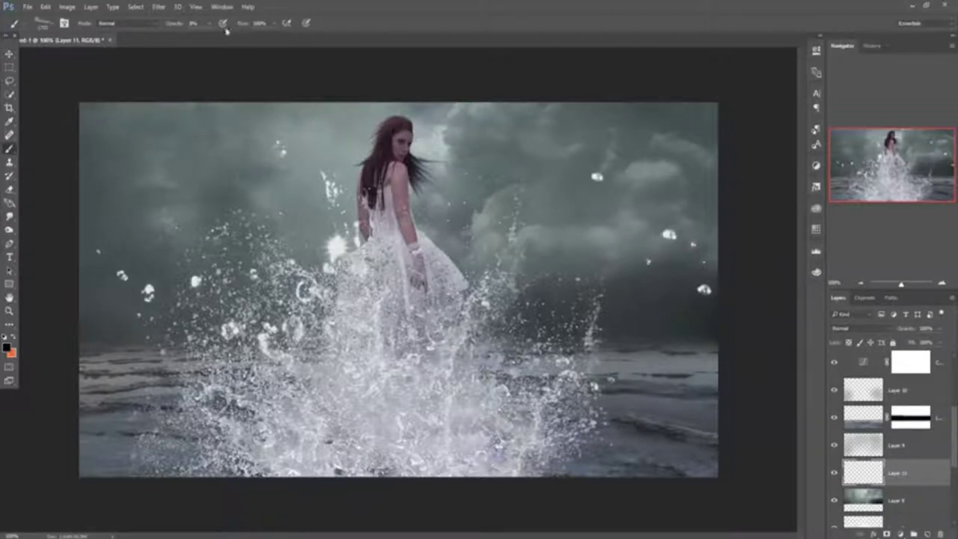
{"action": "left_click_drag", "start_coordinate": [210, 23], "coordinate": [287, 47]}
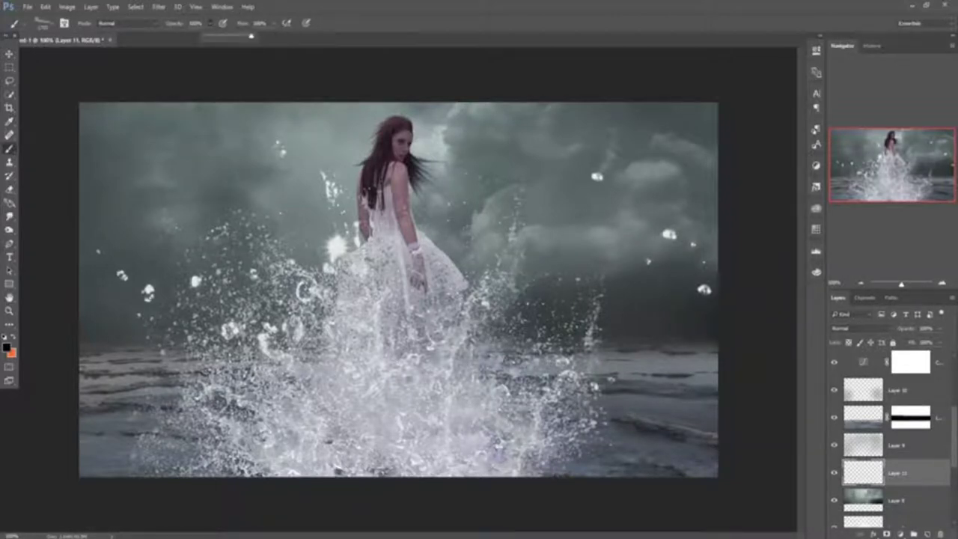
{"action": "left_click_drag", "start_coordinate": [112, 180], "coordinate": [299, 315]}
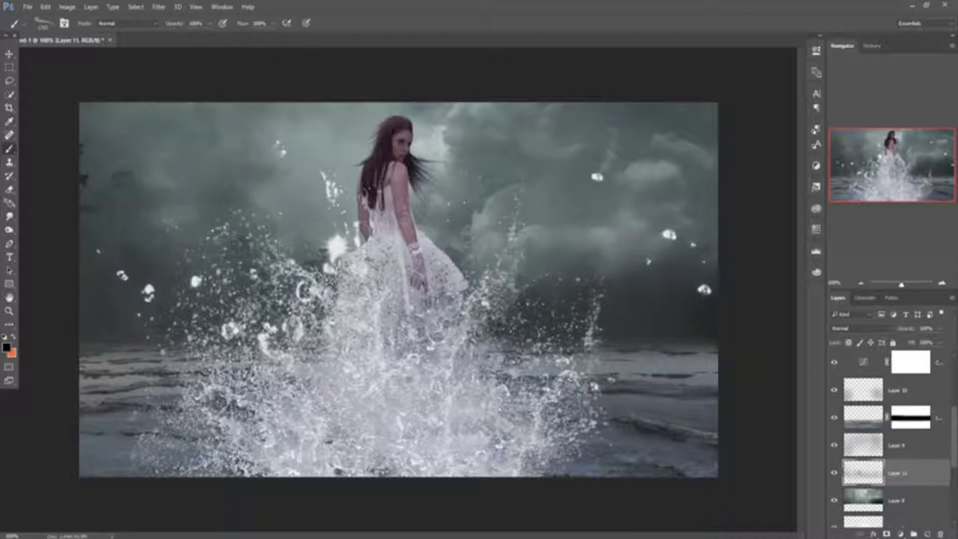
{"action": "left_click_drag", "start_coordinate": [105, 187], "coordinate": [157, 262]}
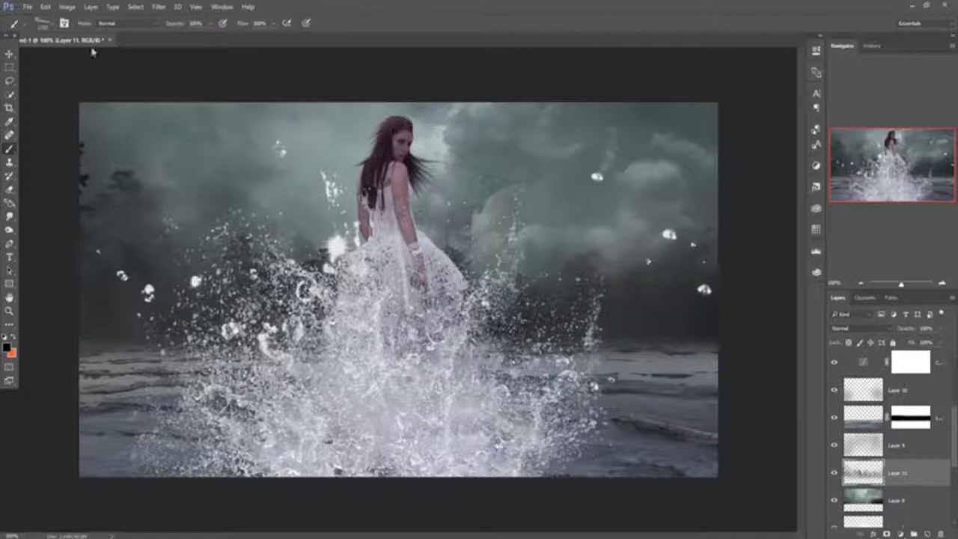
Return to the Brush tool and check the soft round brush tip.
{"action": "left_click", "coordinate": [9, 55]}
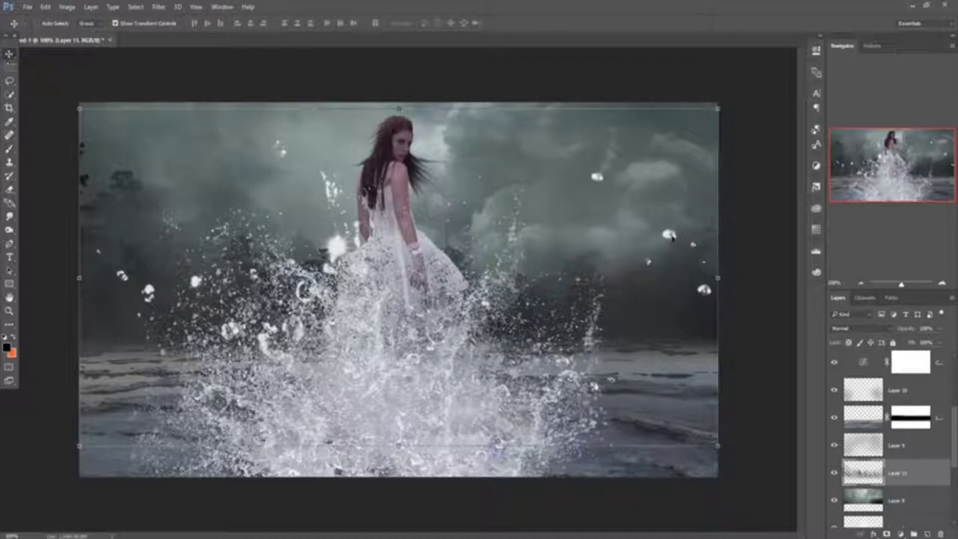
{"action": "scroll", "coordinate": [926, 384], "scroll_direction": "up", "scroll_amount": 2}
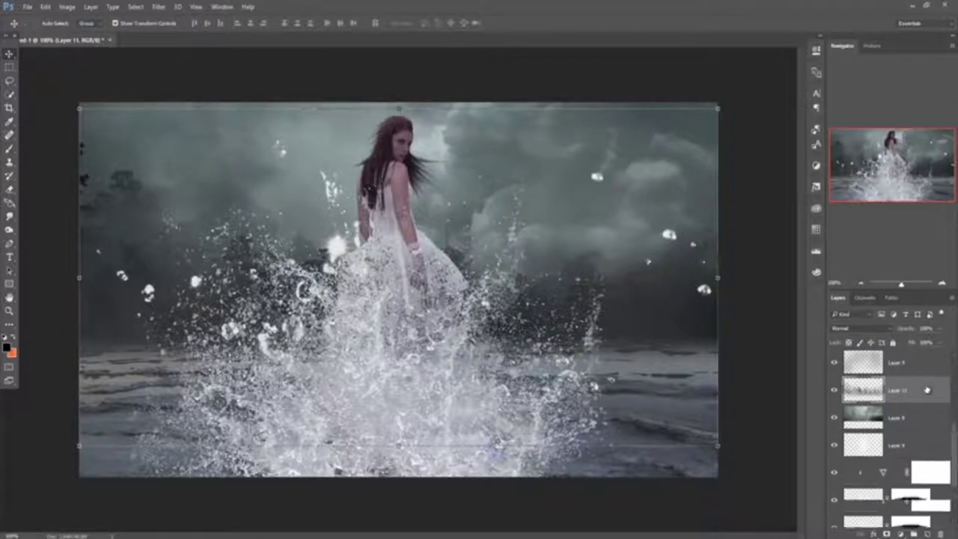
{"action": "left_click", "coordinate": [9, 149]}
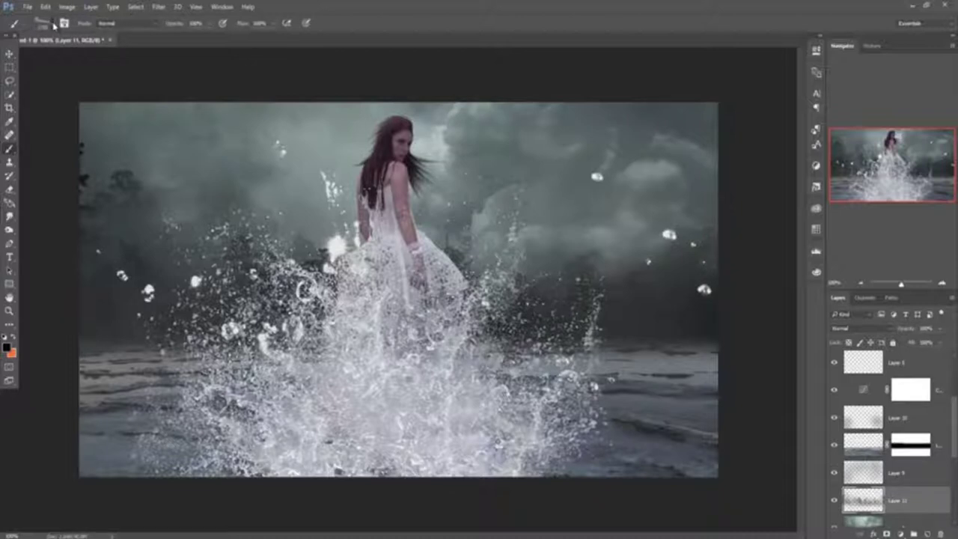
{"action": "left_click", "coordinate": [53, 24]}
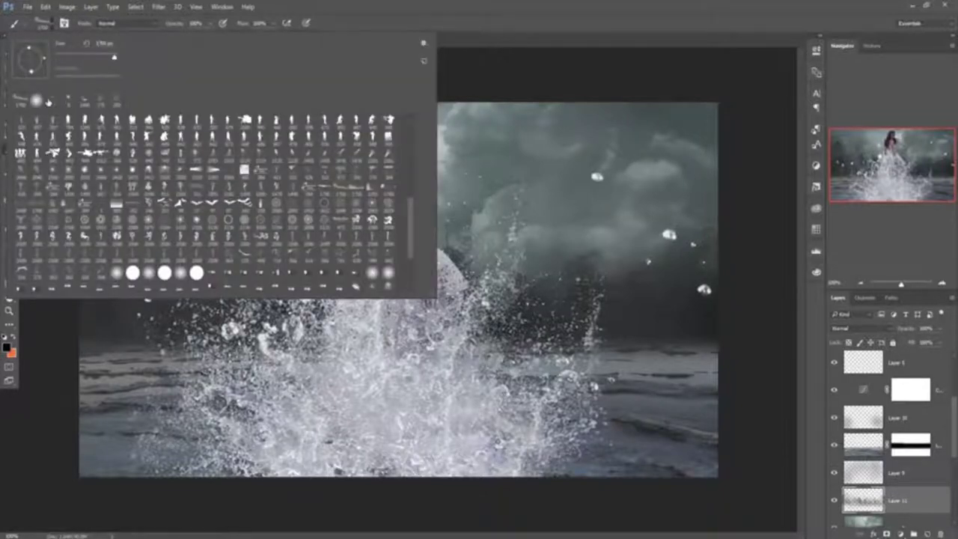
{"action": "left_click", "coordinate": [602, 28]}
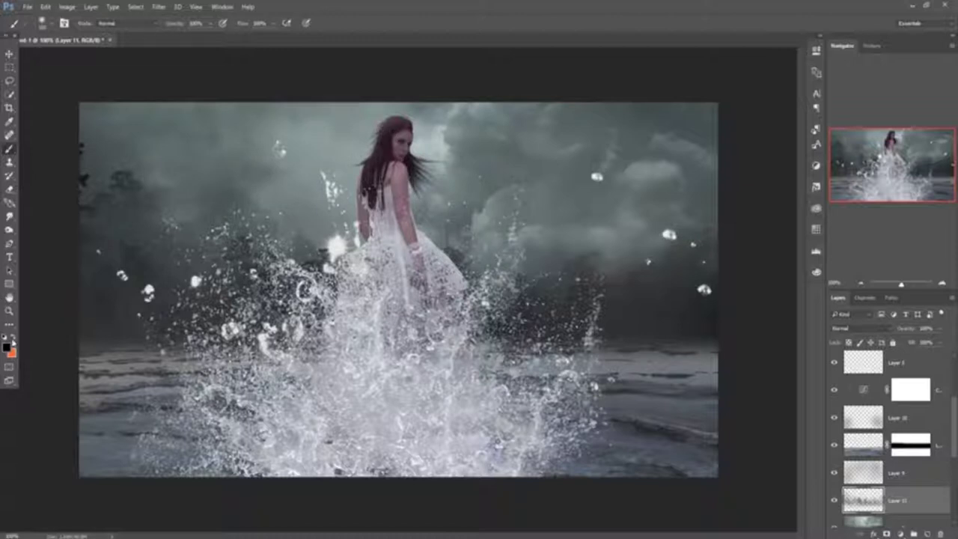
Set the foreground colour to white and make Layer 10 the working layer.
{"action": "left_click", "coordinate": [7, 347]}
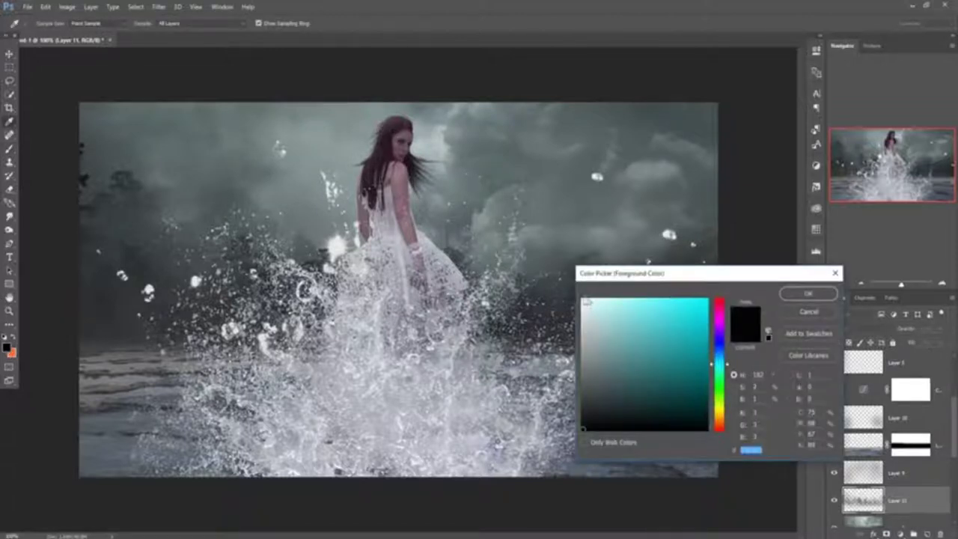
{"action": "left_click", "coordinate": [584, 300]}
{"action": "left_click", "coordinate": [809, 293]}
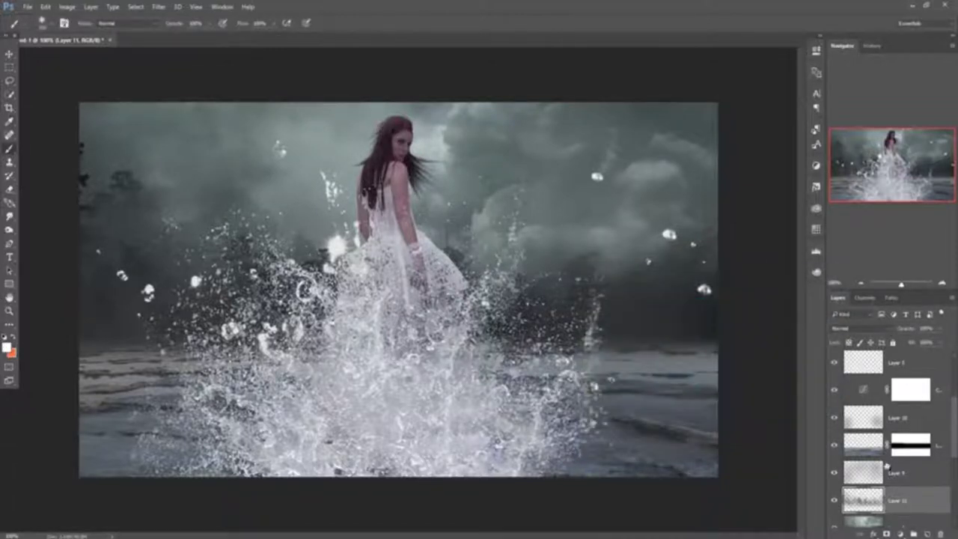
{"action": "left_click", "coordinate": [936, 418]}
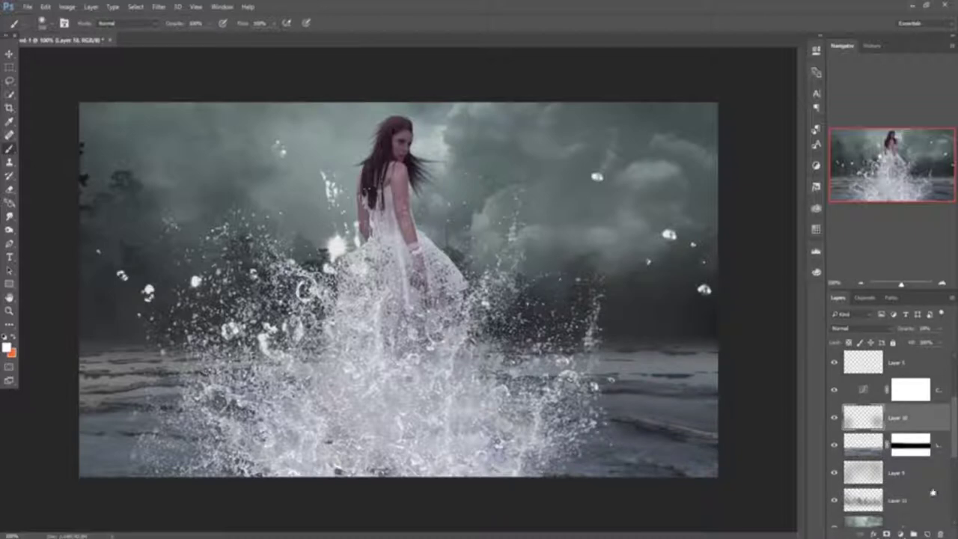
Paint a soft white haze behind the woman's head on new Layer 12 at about 30% opacity.
{"action": "left_click", "coordinate": [928, 535]}
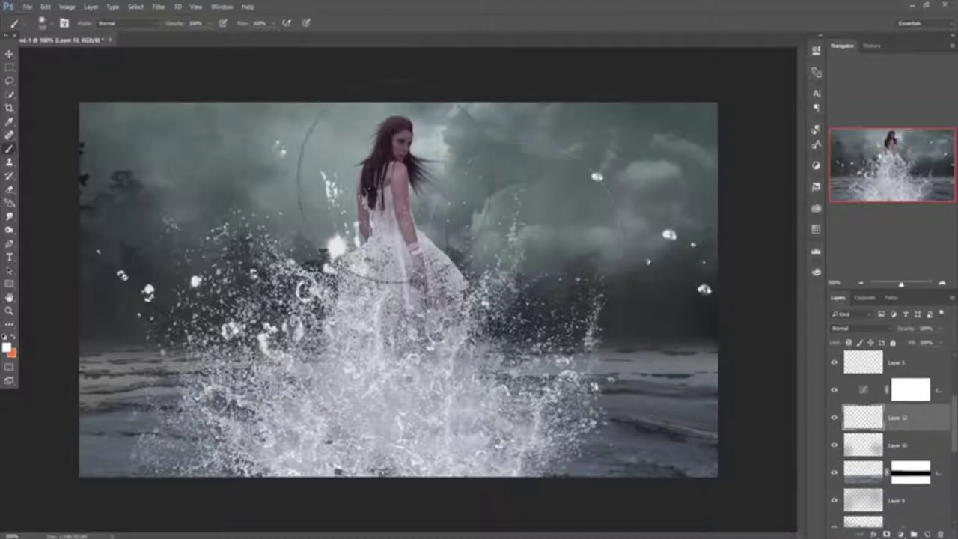
{"action": "left_click", "coordinate": [396, 180]}
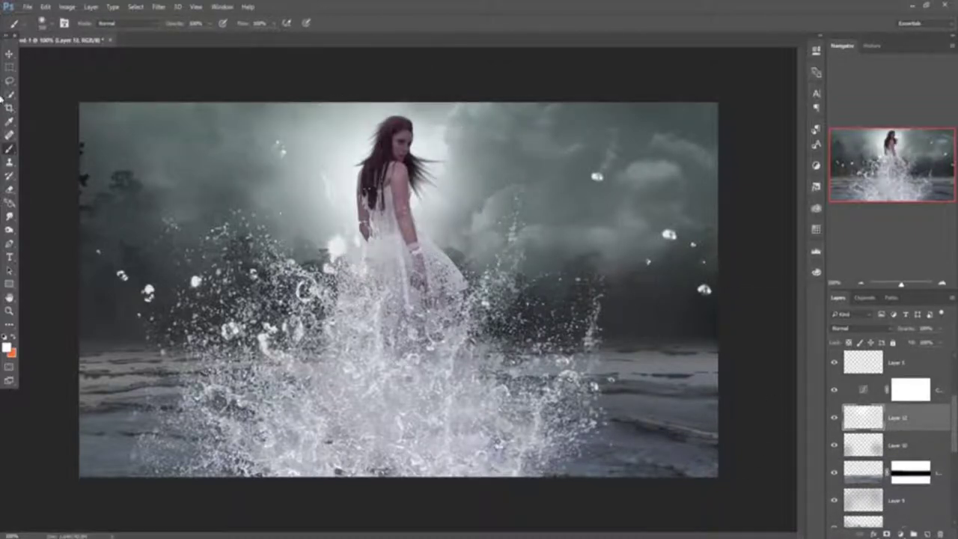
{"action": "key", "text": "v"}
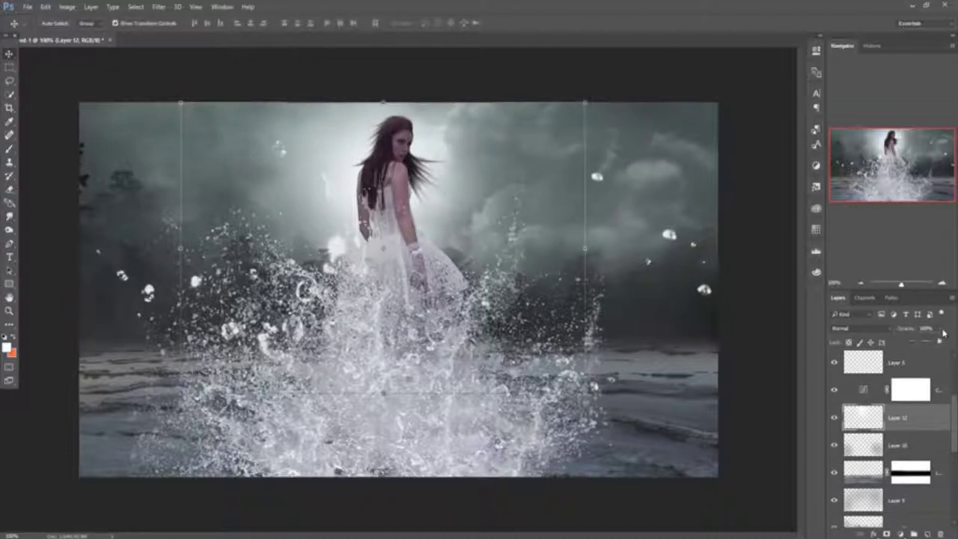
{"action": "left_click", "coordinate": [940, 329]}
{"action": "left_click_drag", "start_coordinate": [944, 347], "coordinate": [910, 346]}
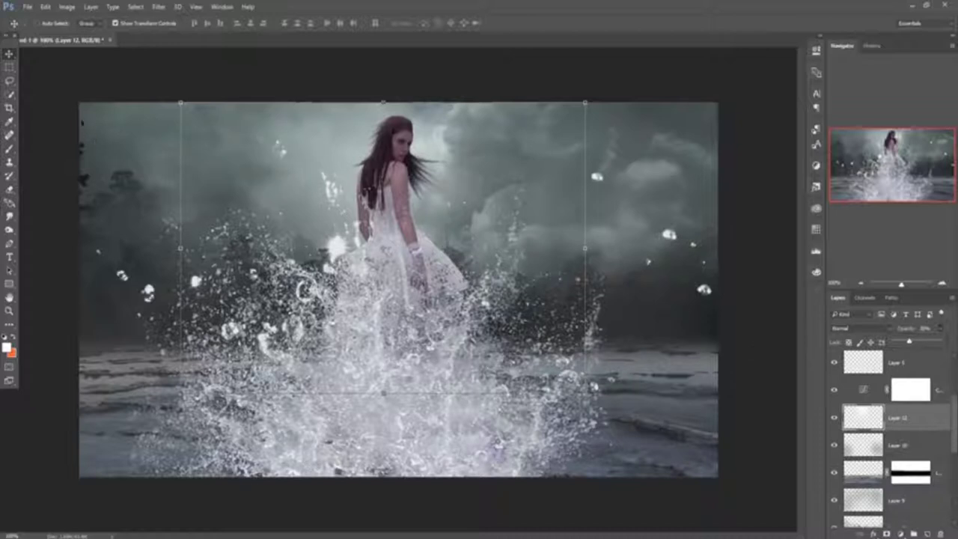
{"action": "left_click", "coordinate": [9, 61]}
{"action": "left_click_drag", "start_coordinate": [956, 397], "coordinate": [956, 358]}
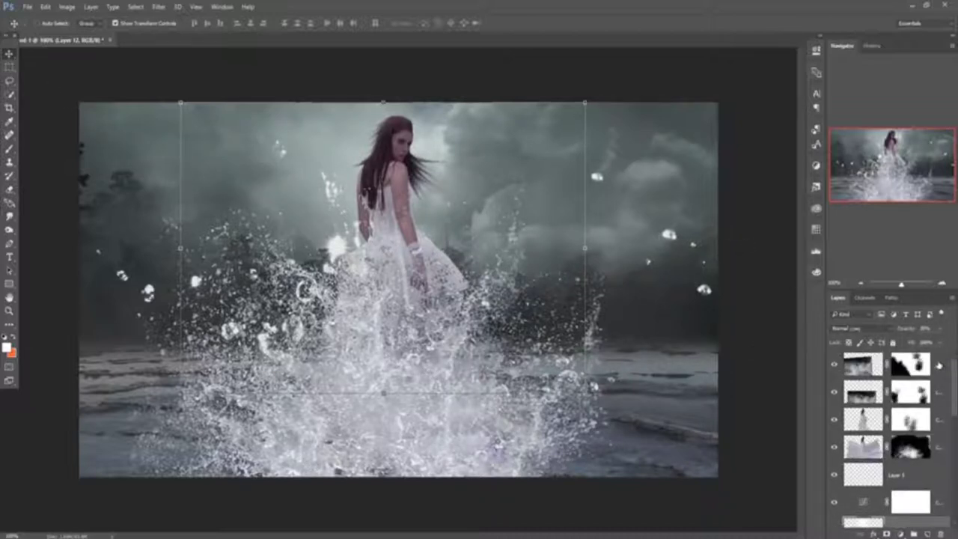
{"action": "left_click", "coordinate": [939, 366]}
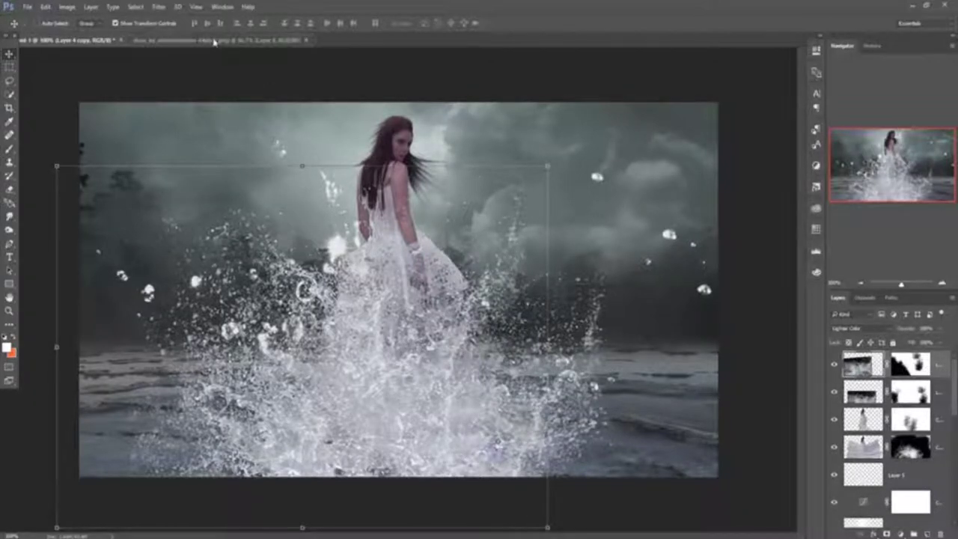
Copy the dove into the composite and shrink it to about 44% in the upper-right sky.
{"action": "left_click", "coordinate": [217, 39]}
{"action": "mouse_move", "coordinate": [221, 41]}
{"action": "left_mouse_down"}
{"action": "mouse_move", "coordinate": [221, 84]}
{"action": "mouse_move", "coordinate": [650, 134]}
{"action": "left_mouse_up"}
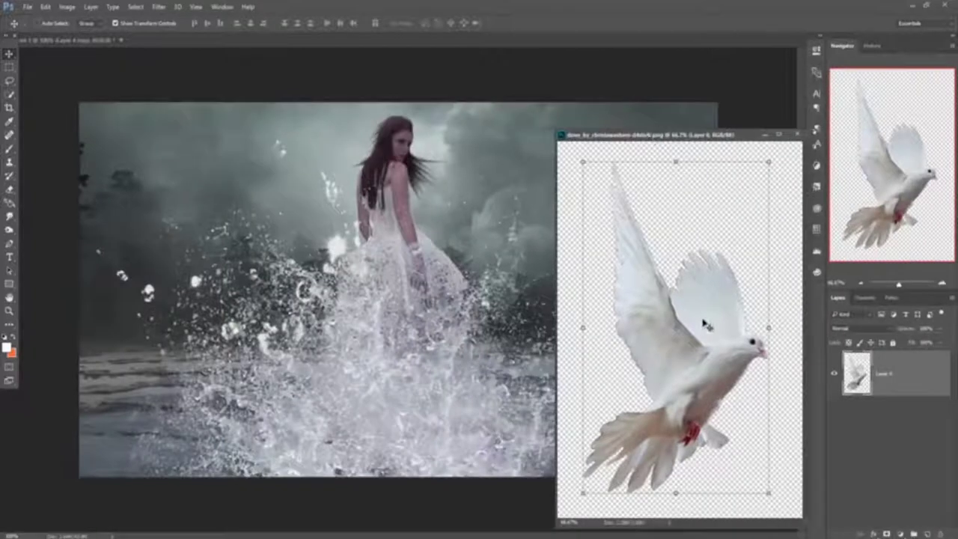
{"action": "left_click_drag", "start_coordinate": [707, 321], "coordinate": [509, 228]}
{"action": "left_click", "coordinate": [780, 135]}
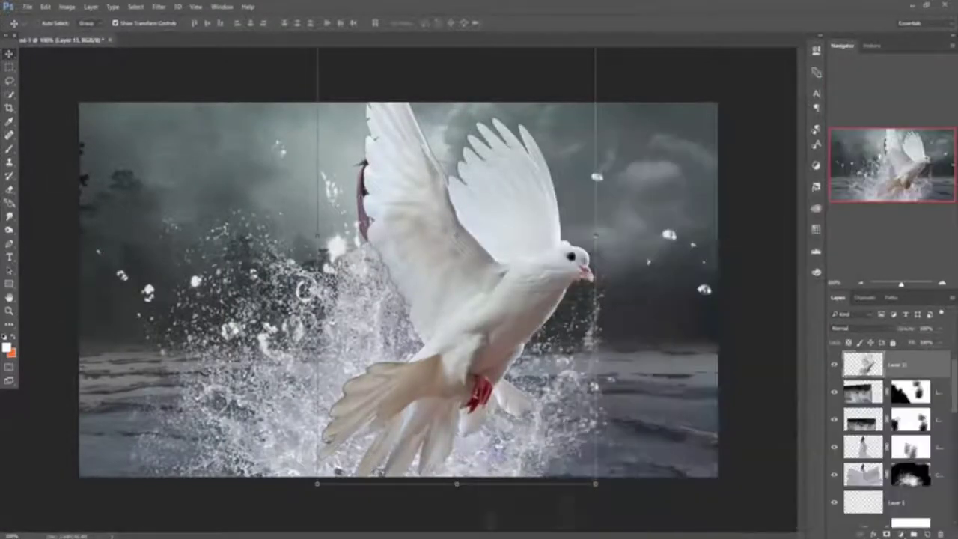
{"action": "left_click_drag", "start_coordinate": [549, 184], "coordinate": [567, 261]}
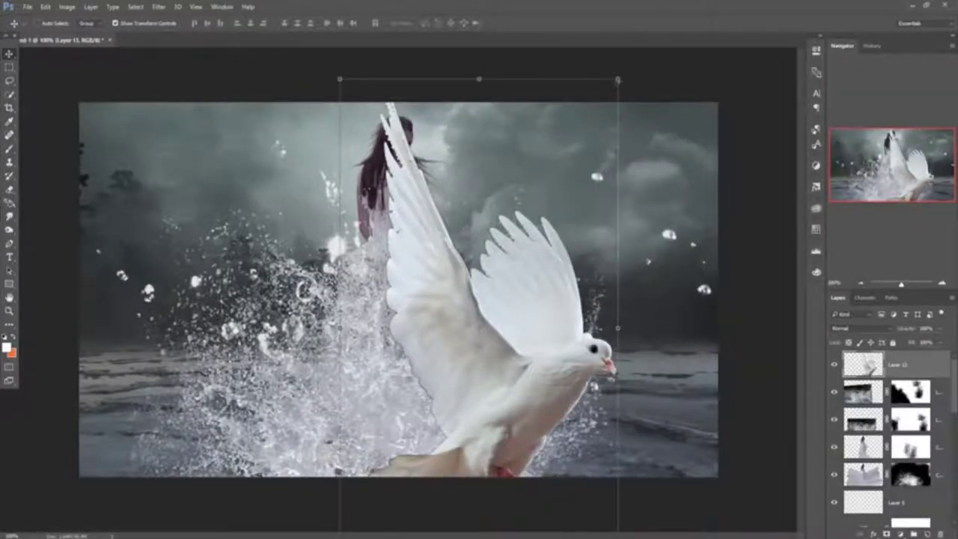
{"action": "left_click_drag", "start_coordinate": [617, 79], "coordinate": [546, 214]}
{"action": "left_click_drag", "start_coordinate": [505, 312], "coordinate": [592, 172]}
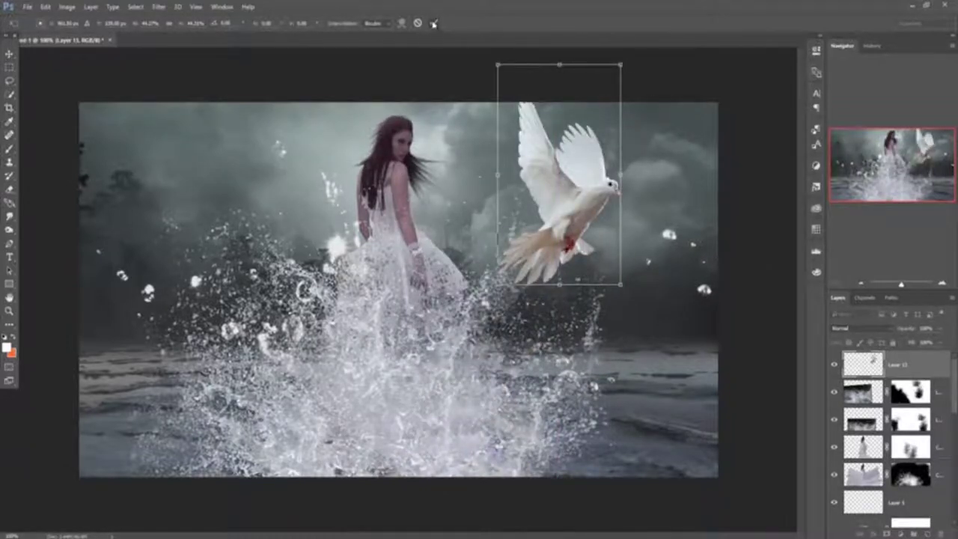
{"action": "left_click", "coordinate": [433, 23]}
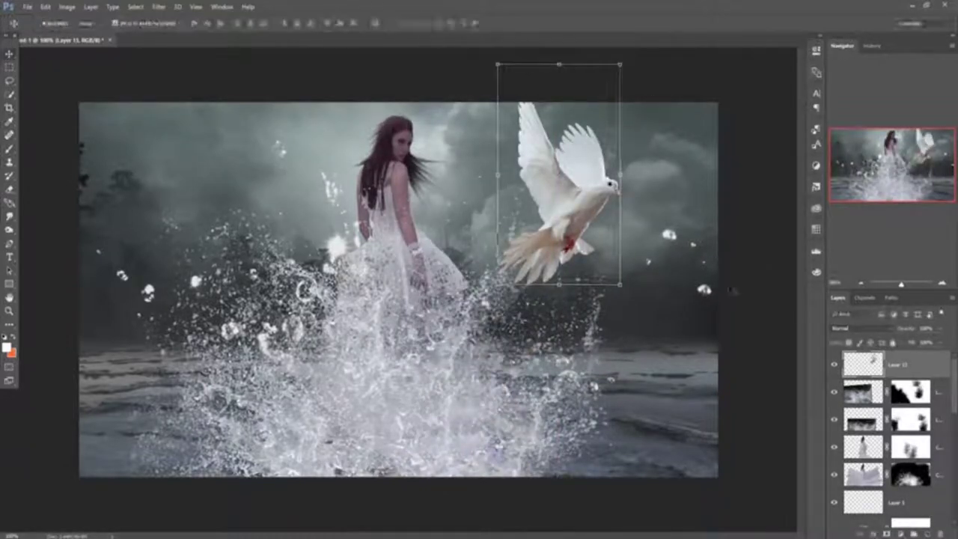
Duplicate the dove layer and move the copy to the left side of the woman.
{"action": "right_click", "coordinate": [904, 369]}
{"action": "left_click", "coordinate": [798, 117]}
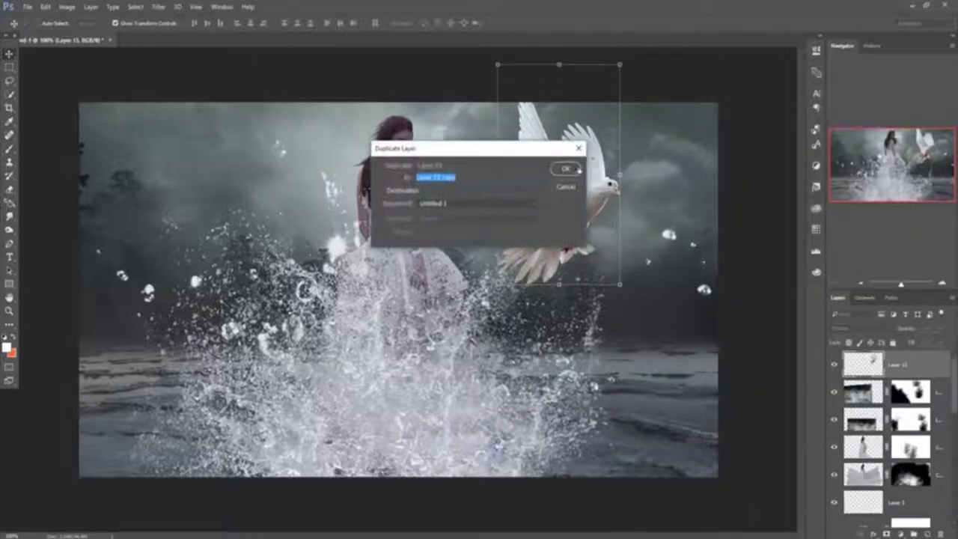
{"action": "left_click", "coordinate": [566, 169]}
{"action": "left_click_drag", "start_coordinate": [577, 176], "coordinate": [243, 209]}
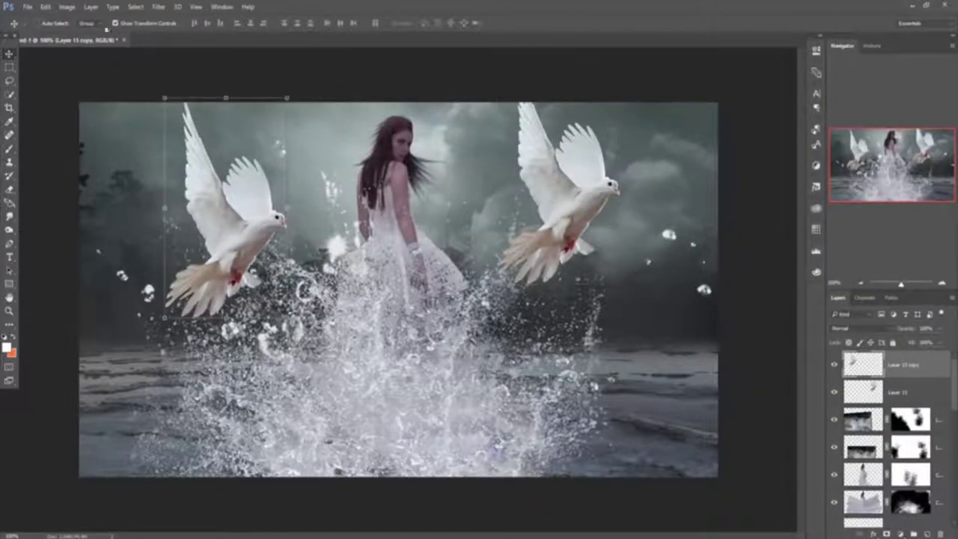
Flip the left dove horizontally, scale it down slightly and set it lower on the left.
{"action": "left_click", "coordinate": [28, 7]}
{"action": "mouse_move", "coordinate": [46, 7]}
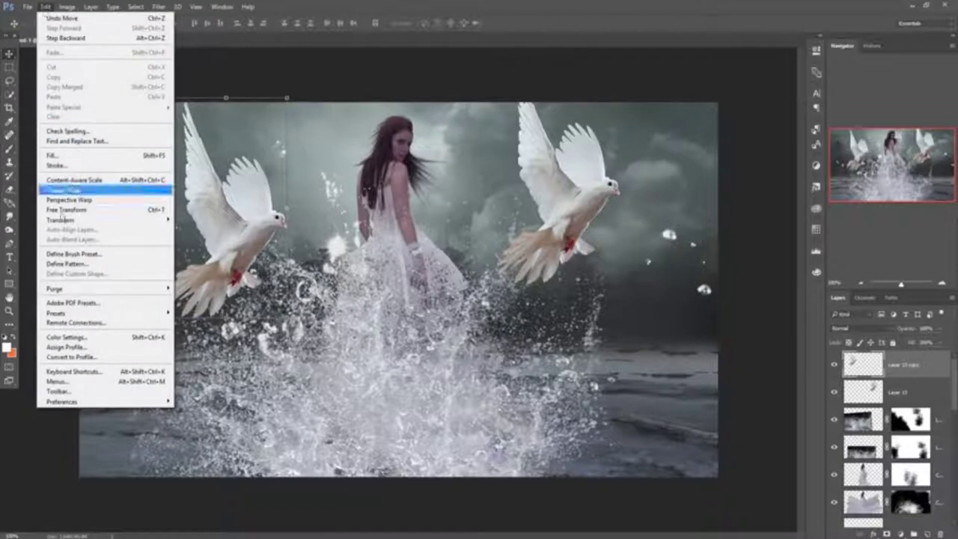
{"action": "mouse_move", "coordinate": [105, 219]}
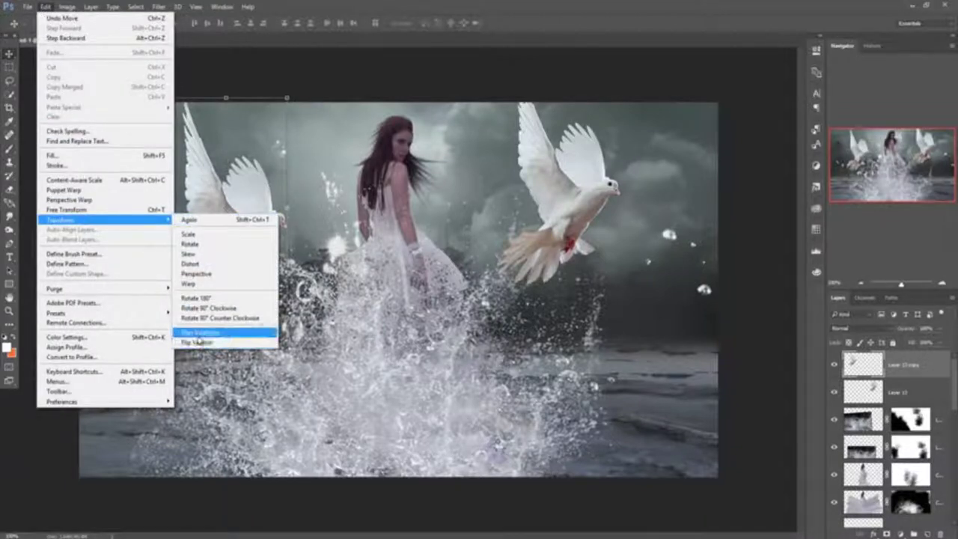
{"action": "left_click", "coordinate": [199, 333]}
{"action": "left_click_drag", "start_coordinate": [225, 229], "coordinate": [218, 318]}
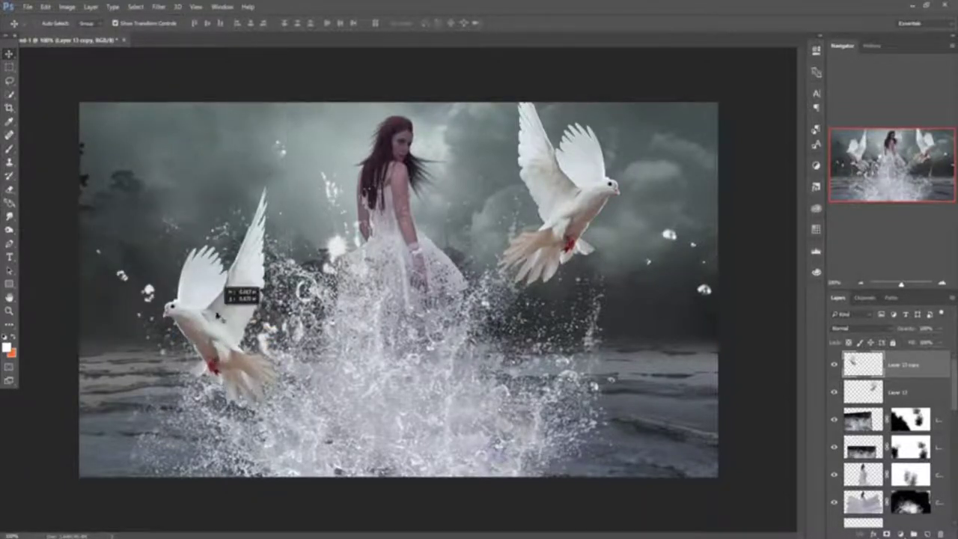
{"action": "left_click_drag", "start_coordinate": [278, 189], "coordinate": [275, 205]}
{"action": "left_click_drag", "start_coordinate": [224, 334], "coordinate": [210, 334]}
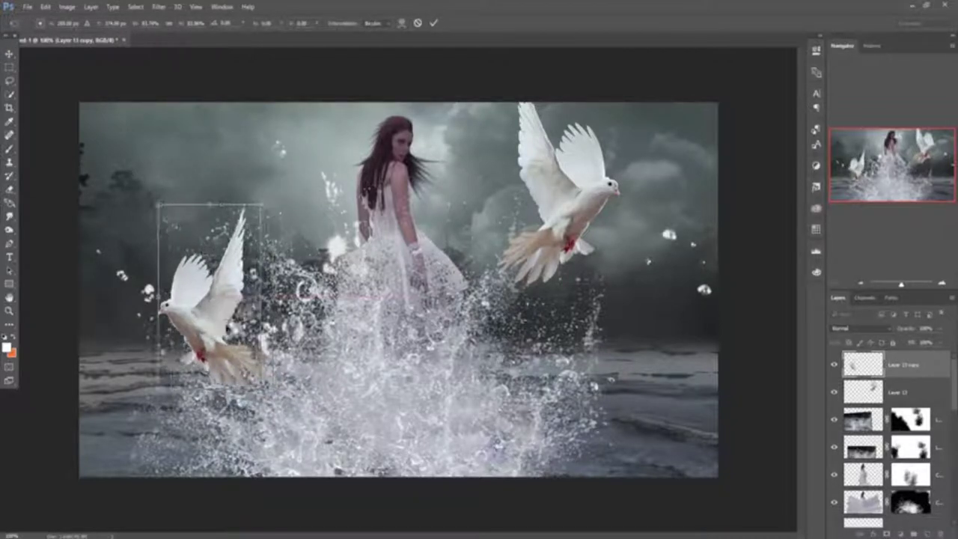
{"action": "left_click", "coordinate": [432, 23]}
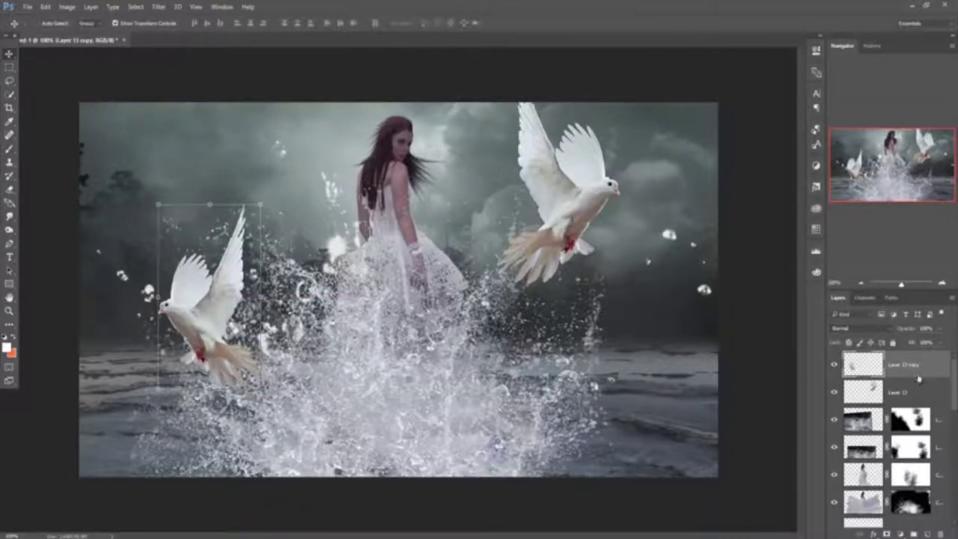
Duplicate it into a third, smaller dove placed beside the woman's head.
{"action": "right_click", "coordinate": [920, 367]}
{"action": "left_click", "coordinate": [813, 111]}
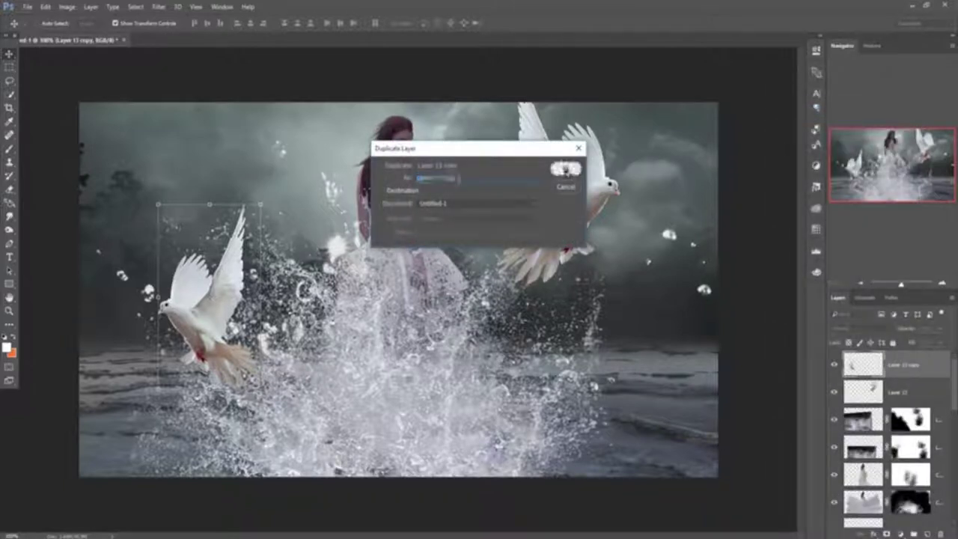
{"action": "left_click", "coordinate": [558, 167]}
{"action": "mouse_move", "coordinate": [226, 301]}
{"action": "left_mouse_down"}
{"action": "mouse_move", "coordinate": [324, 108]}
{"action": "mouse_move", "coordinate": [315, 116]}
{"action": "left_mouse_up"}
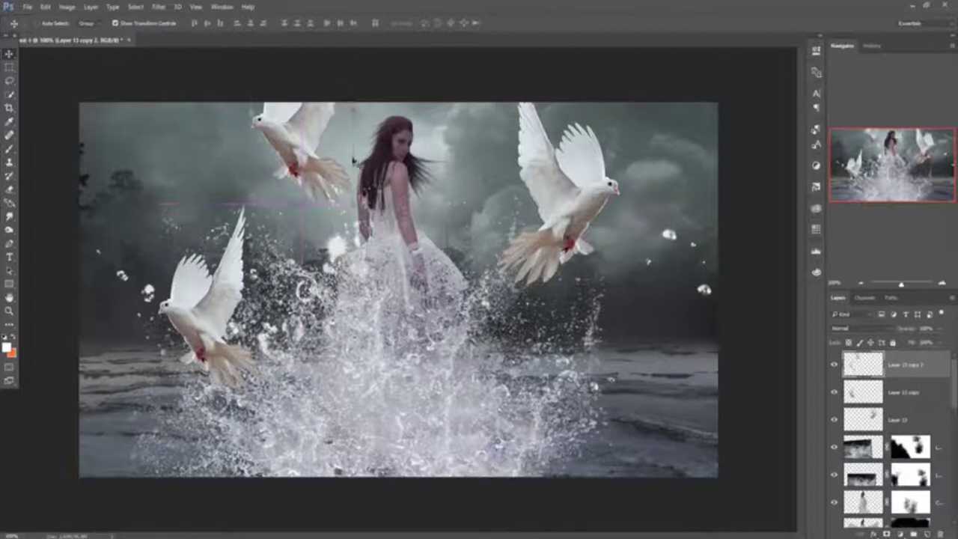
{"action": "mouse_move", "coordinate": [353, 204]}
{"action": "left_mouse_down"}
{"action": "mouse_move", "coordinate": [315, 161]}
{"action": "mouse_move", "coordinate": [317, 181]}
{"action": "left_mouse_up"}
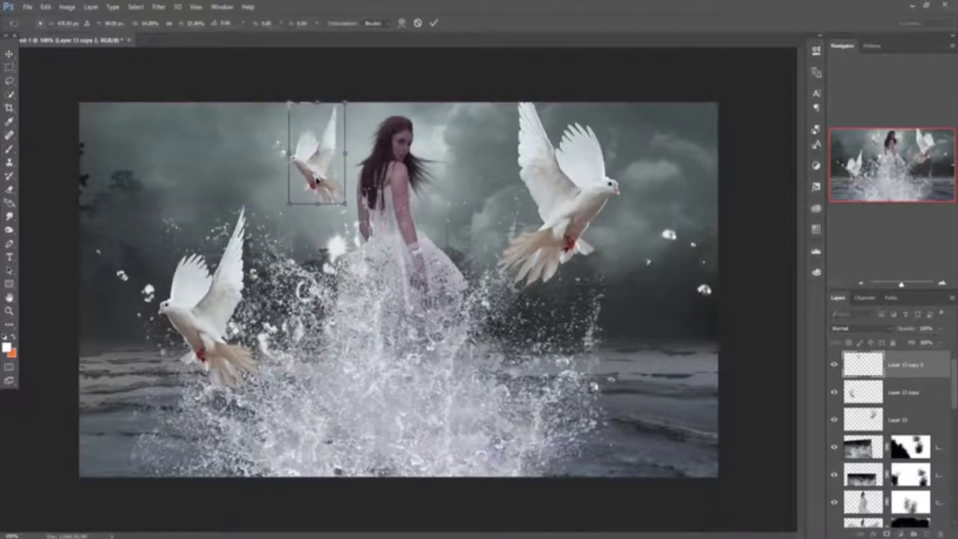
{"action": "left_click", "coordinate": [434, 23]}
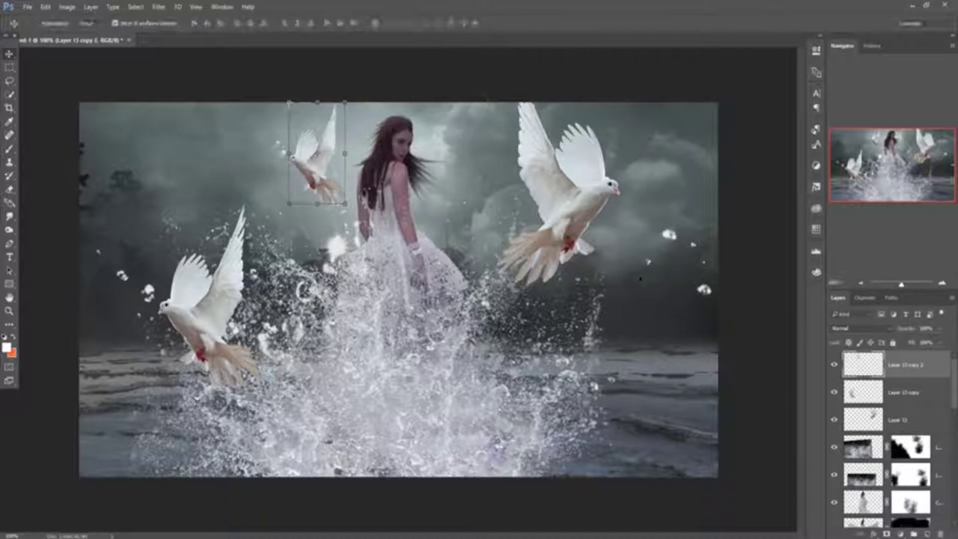
Duplicate a fourth dove, flip it horizontally and place it beside the splash at lower right.
{"action": "right_click", "coordinate": [903, 373]}
{"action": "left_click", "coordinate": [800, 111]}
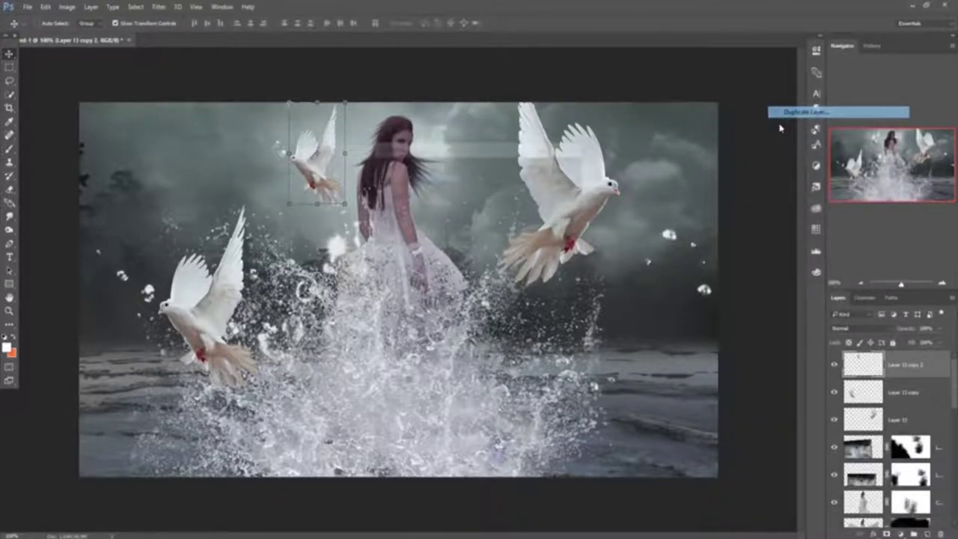
{"action": "left_click_drag", "start_coordinate": [318, 153], "coordinate": [542, 352]}
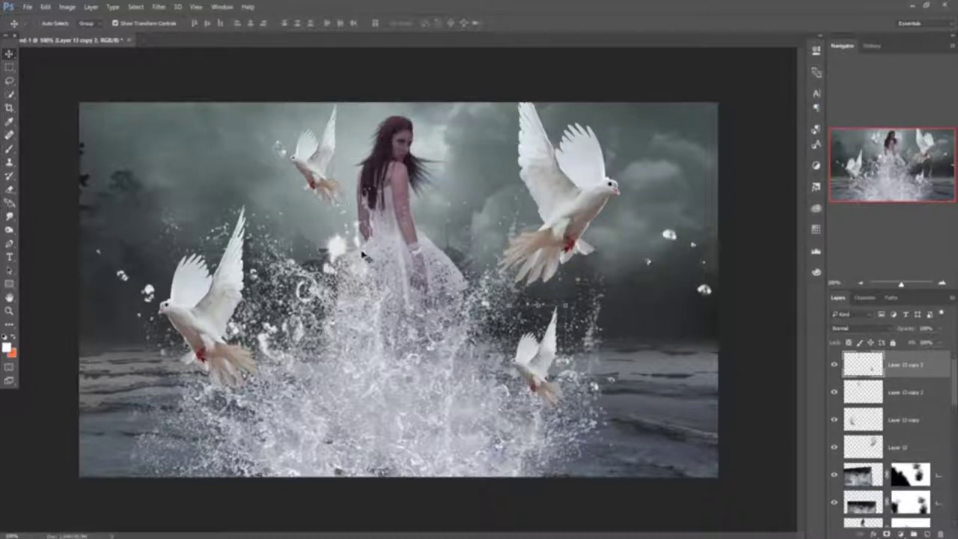
{"action": "left_click", "coordinate": [45, 8]}
{"action": "mouse_move", "coordinate": [61, 220]}
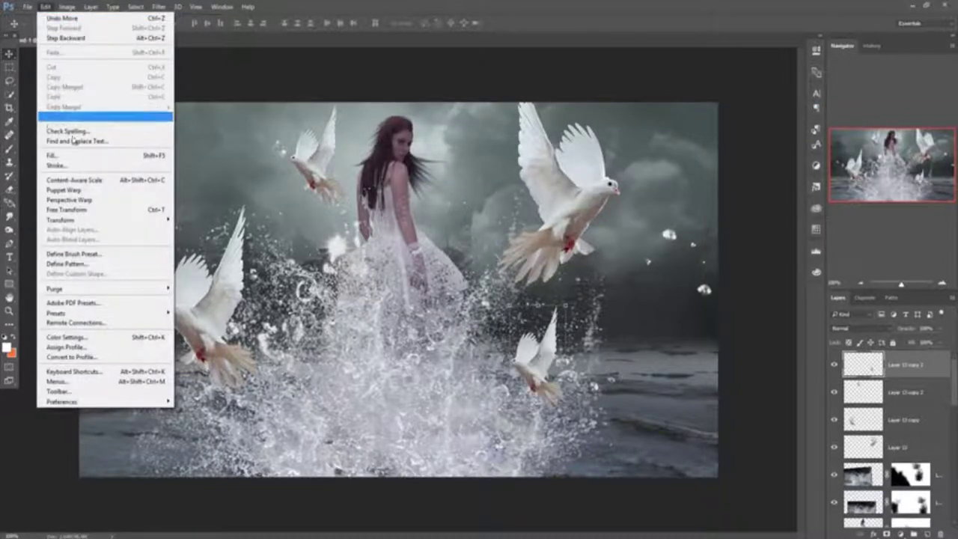
{"action": "left_click", "coordinate": [200, 332]}
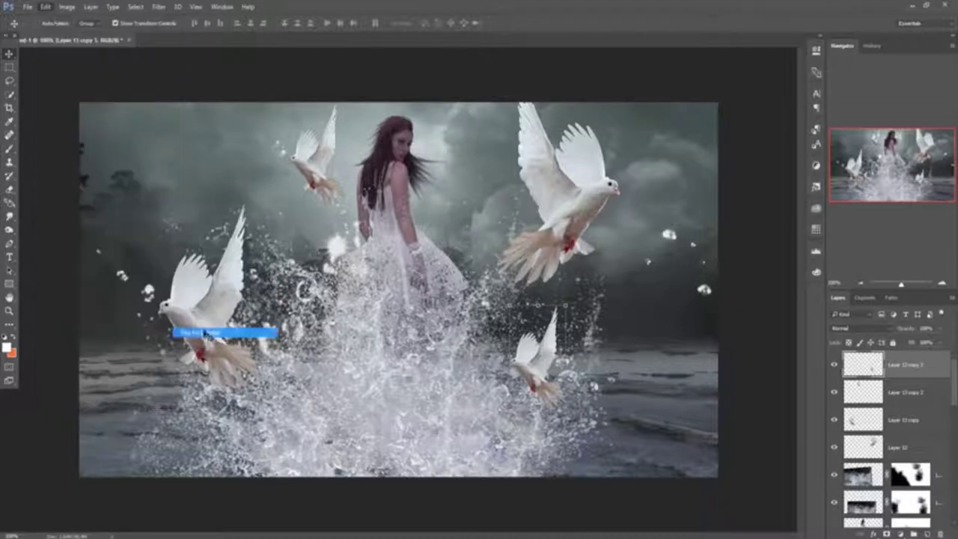
{"action": "left_click_drag", "start_coordinate": [546, 352], "coordinate": [603, 322]}
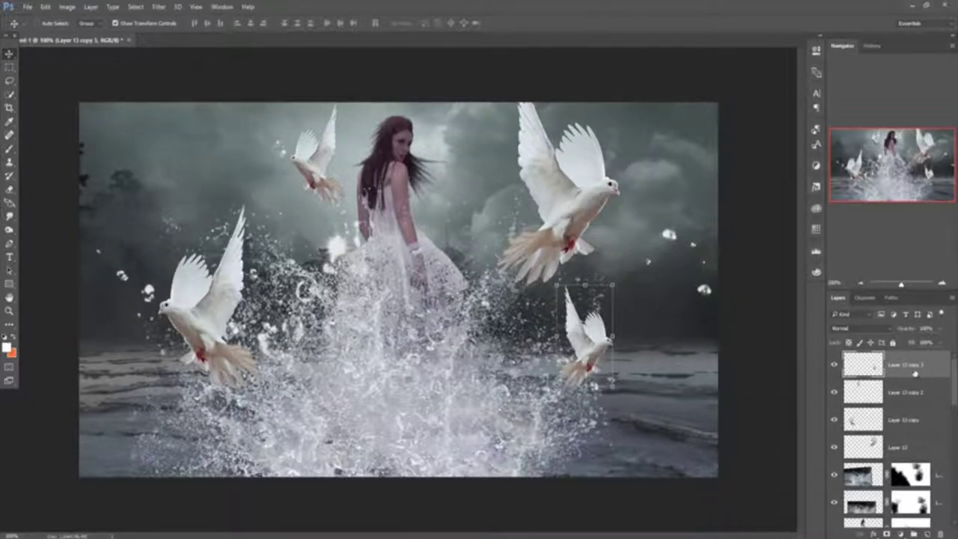
Add a Color Balance adjustment with midtones Yellow–Blue at about +10.
{"action": "left_click", "coordinate": [902, 534]}
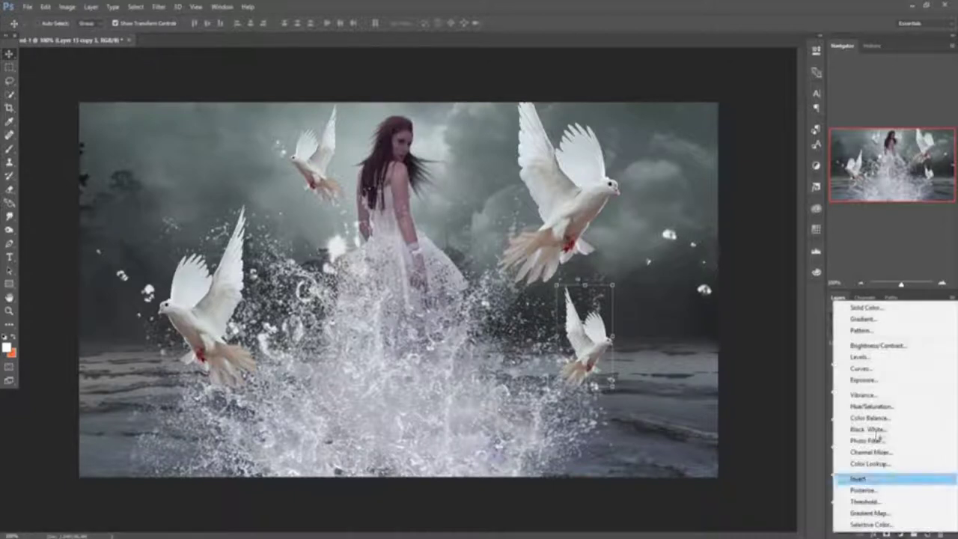
{"action": "left_click", "coordinate": [868, 415]}
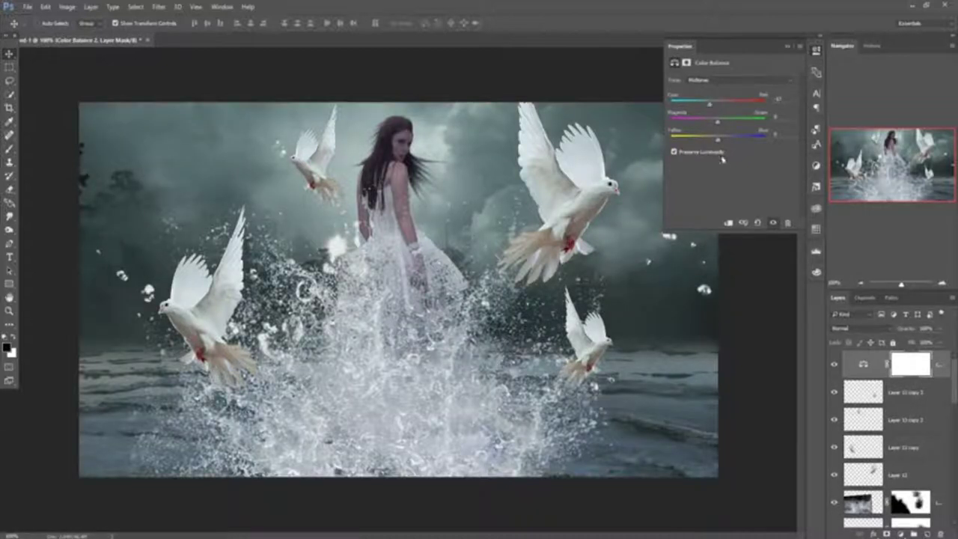
{"action": "left_click_drag", "start_coordinate": [719, 141], "coordinate": [731, 141]}
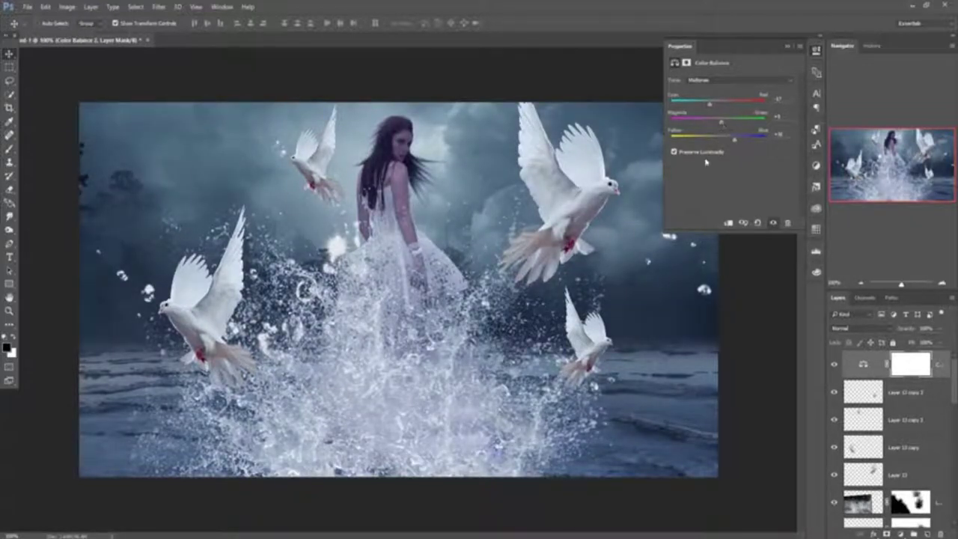
{"action": "left_click", "coordinate": [786, 48]}
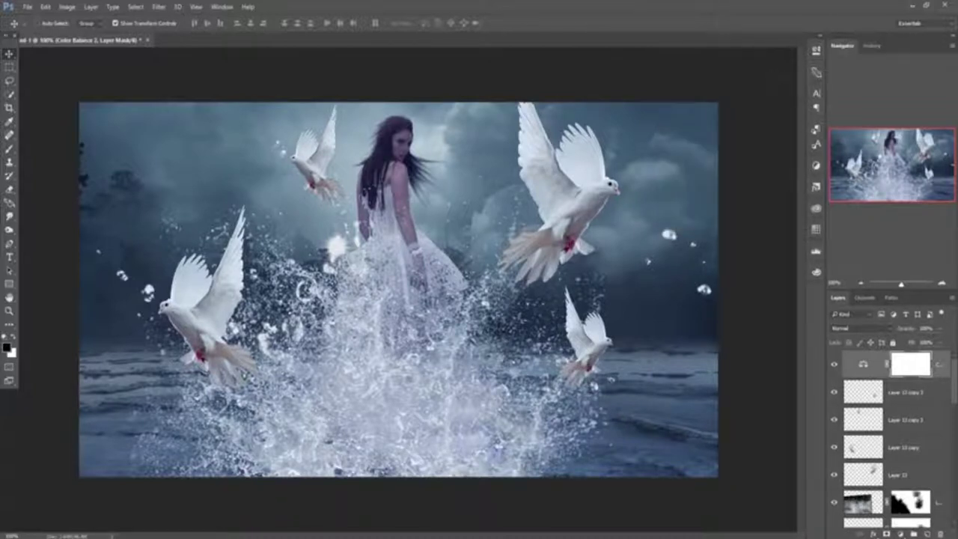
{"action": "left_click", "coordinate": [945, 369]}
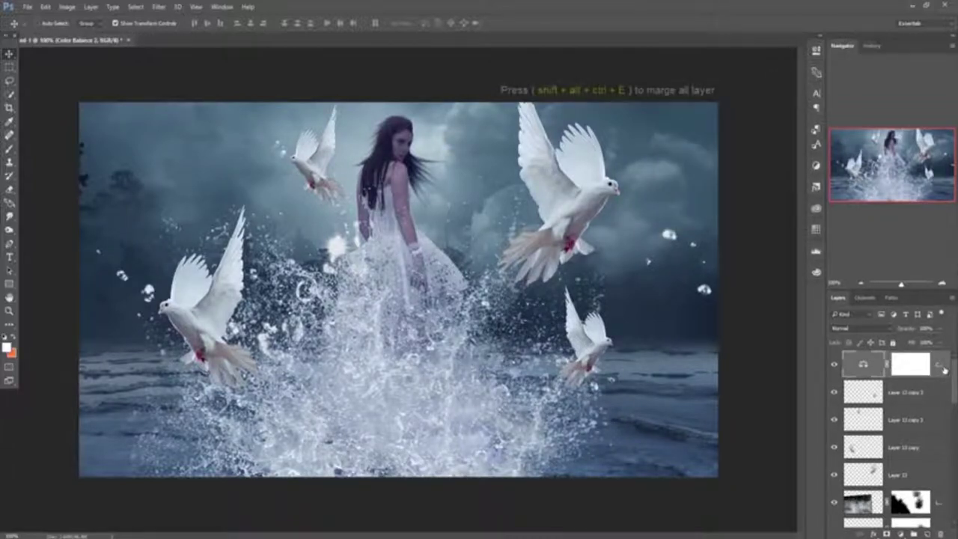
Stamp all visible layers into Layer 14 and duplicate it.
{"action": "key", "text": "ctrl+shift+alt+e"}
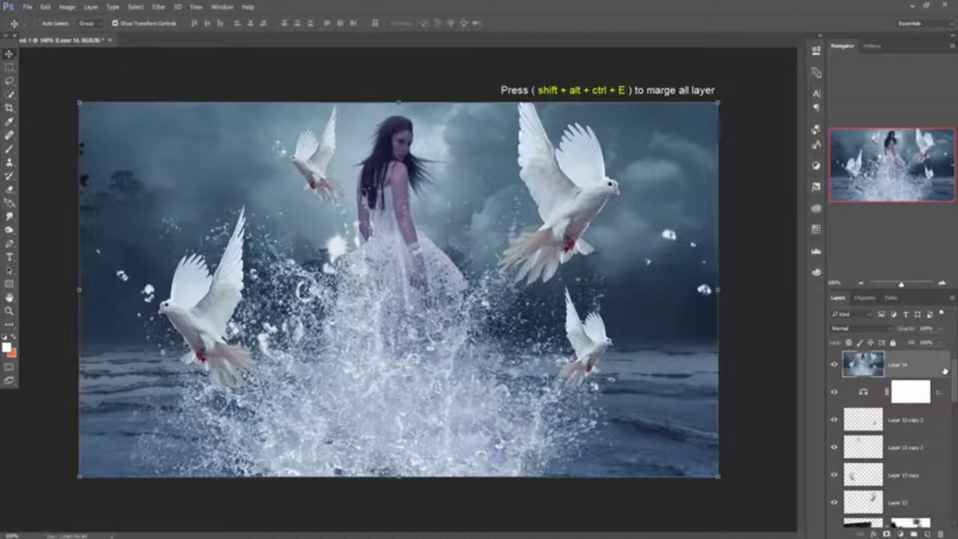
{"action": "left_click", "coordinate": [159, 7]}
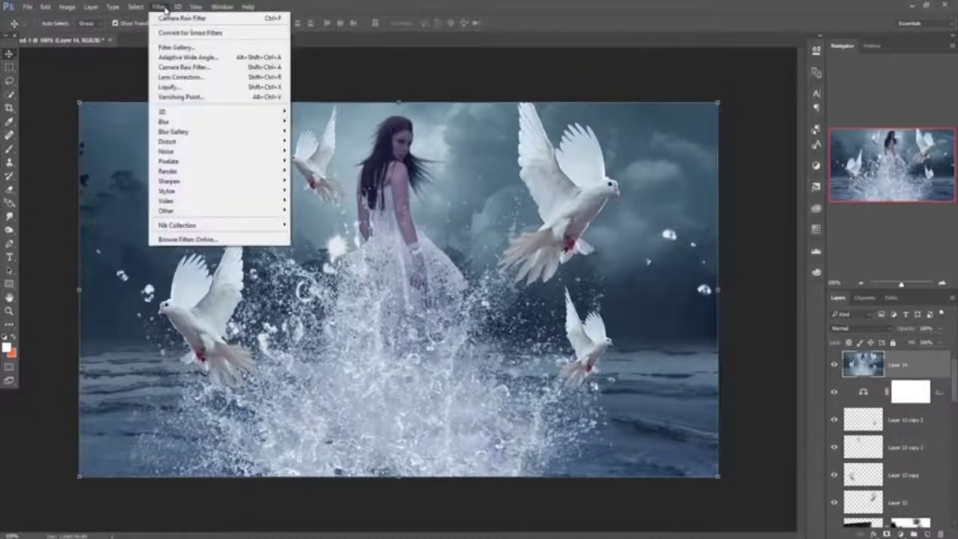
{"action": "right_click", "coordinate": [910, 365]}
{"action": "left_click", "coordinate": [804, 112]}
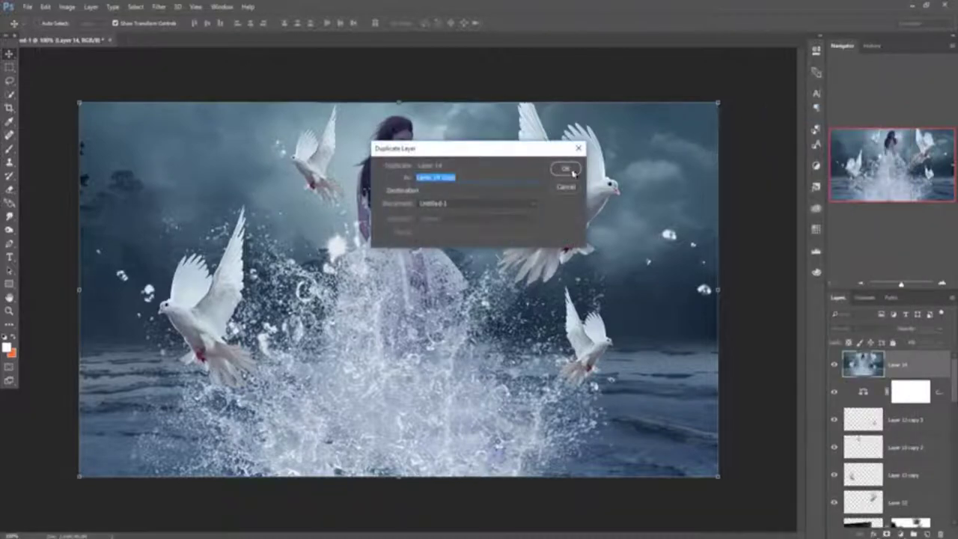
{"action": "left_click", "coordinate": [573, 171]}
Camera Raw the copy: tweak Temperature, split-tone highlights hue 210 and shadows hue 273.
{"action": "left_click", "coordinate": [160, 9]}
{"action": "left_click", "coordinate": [184, 64]}
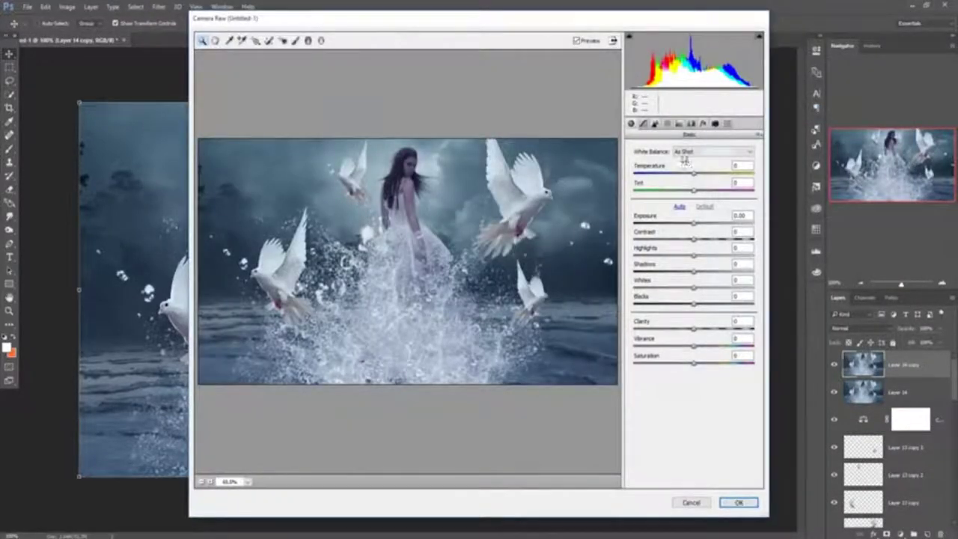
{"action": "left_click_drag", "start_coordinate": [695, 176], "coordinate": [689, 175]}
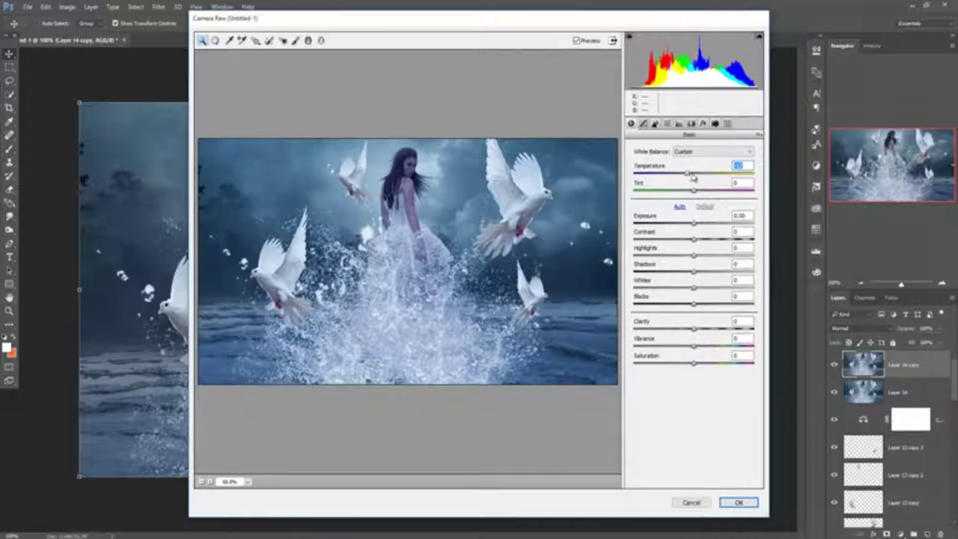
{"action": "mouse_move", "coordinate": [689, 175]}
{"action": "left_mouse_down"}
{"action": "mouse_move", "coordinate": [698, 175]}
{"action": "mouse_move", "coordinate": [704, 195]}
{"action": "left_mouse_up"}
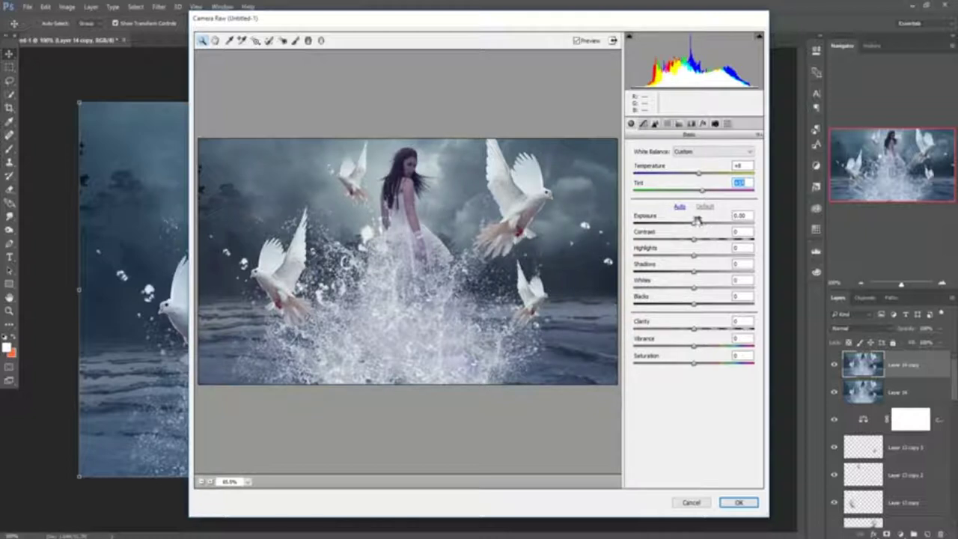
{"action": "left_click", "coordinate": [680, 124]}
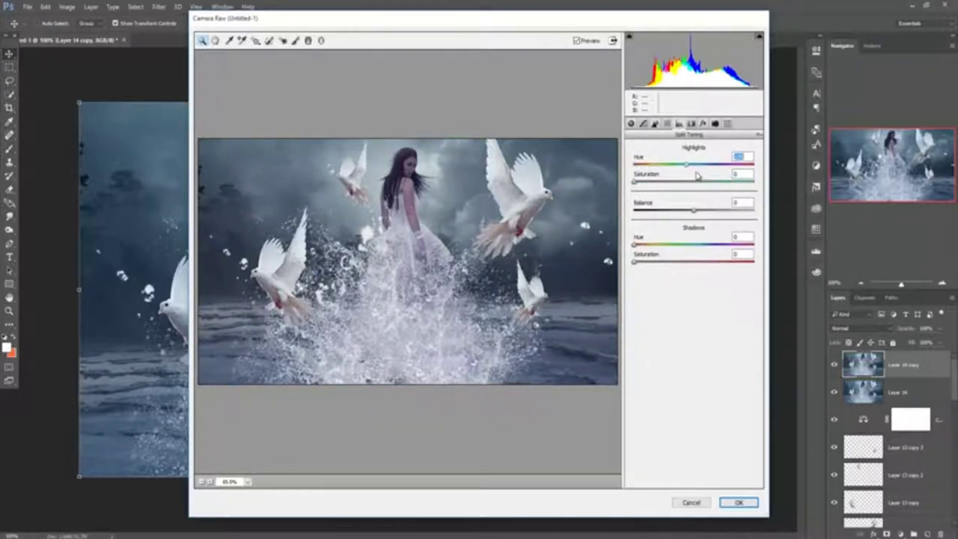
{"action": "left_click_drag", "start_coordinate": [697, 175], "coordinate": [704, 173]}
{"action": "left_click", "coordinate": [638, 183]}
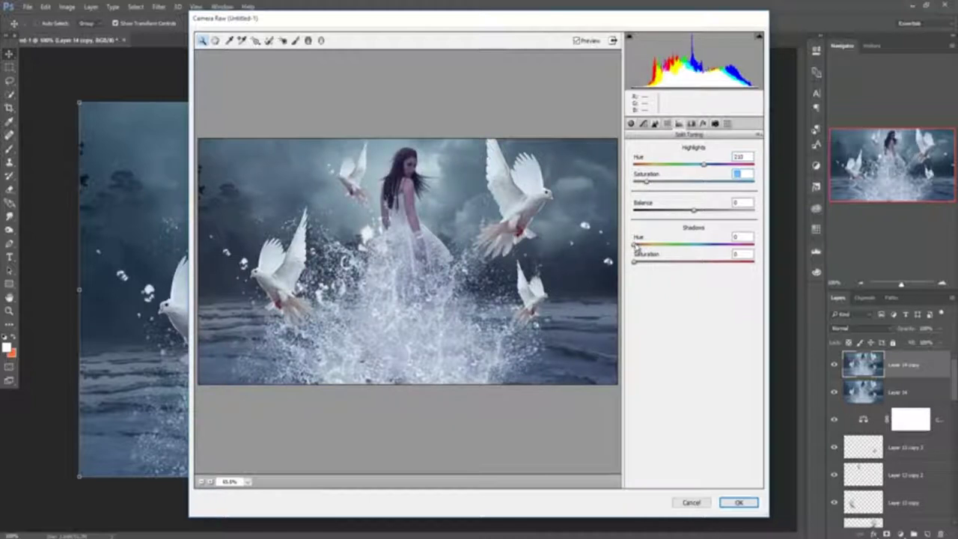
{"action": "mouse_move", "coordinate": [636, 246]}
{"action": "left_mouse_down"}
{"action": "mouse_move", "coordinate": [654, 244]}
{"action": "mouse_move", "coordinate": [656, 269]}
{"action": "mouse_move", "coordinate": [708, 245]}
{"action": "mouse_move", "coordinate": [727, 250]}
{"action": "left_mouse_up"}
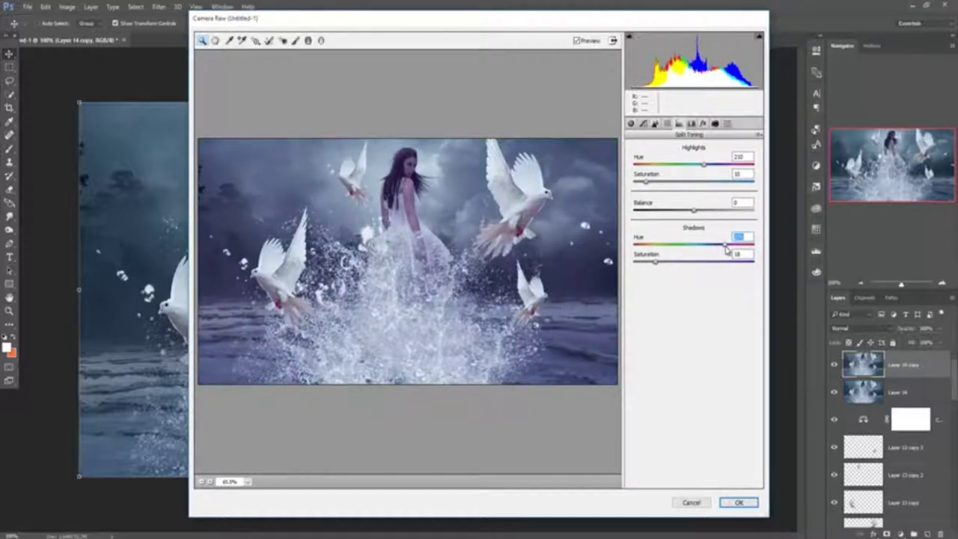
{"action": "left_click", "coordinate": [656, 264]}
{"action": "left_click", "coordinate": [738, 503]}
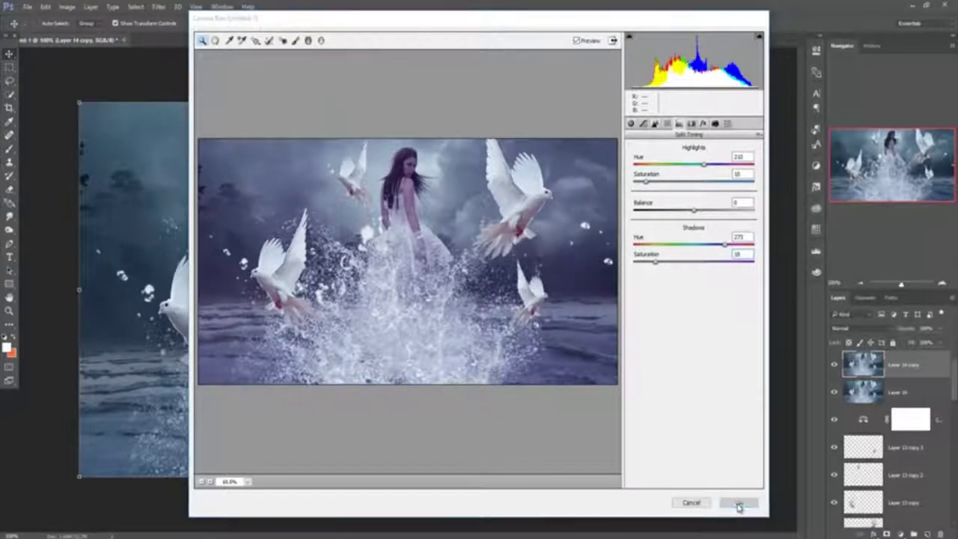
Add a new layer filled with 50% Gray and blended in Soft Light.
{"action": "left_click", "coordinate": [927, 533]}
{"action": "left_click", "coordinate": [47, 7]}
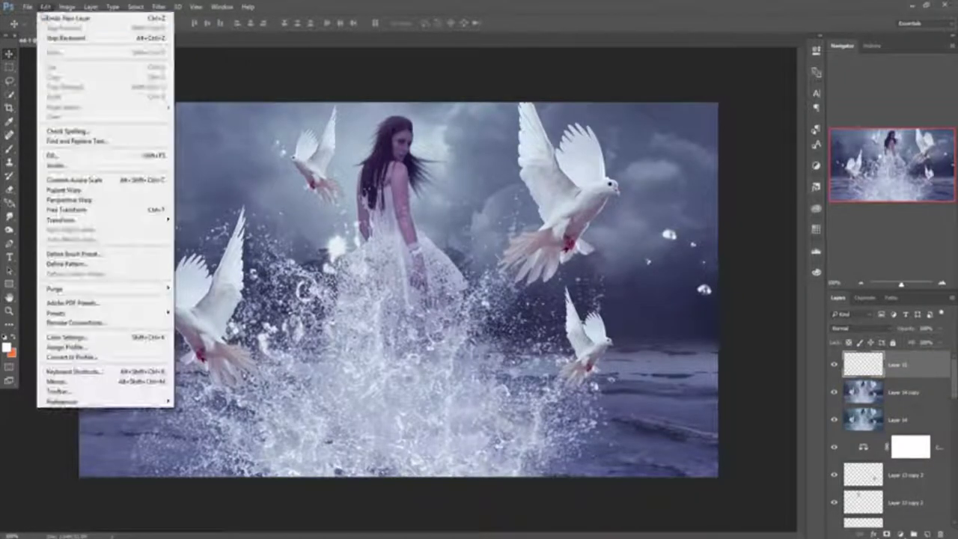
{"action": "left_click", "coordinate": [68, 156]}
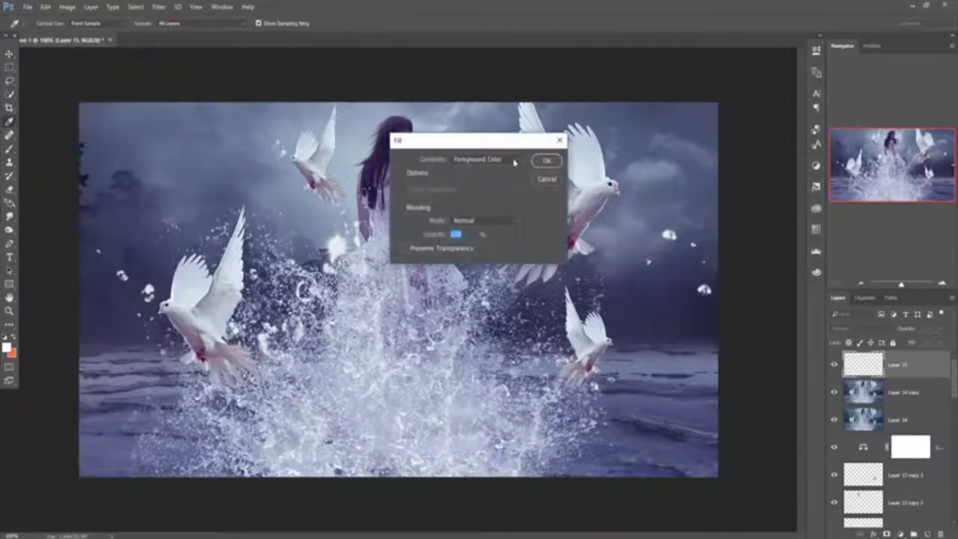
{"action": "left_click", "coordinate": [485, 160]}
{"action": "left_click", "coordinate": [473, 236]}
{"action": "left_click", "coordinate": [546, 161]}
{"action": "key", "text": "v"}
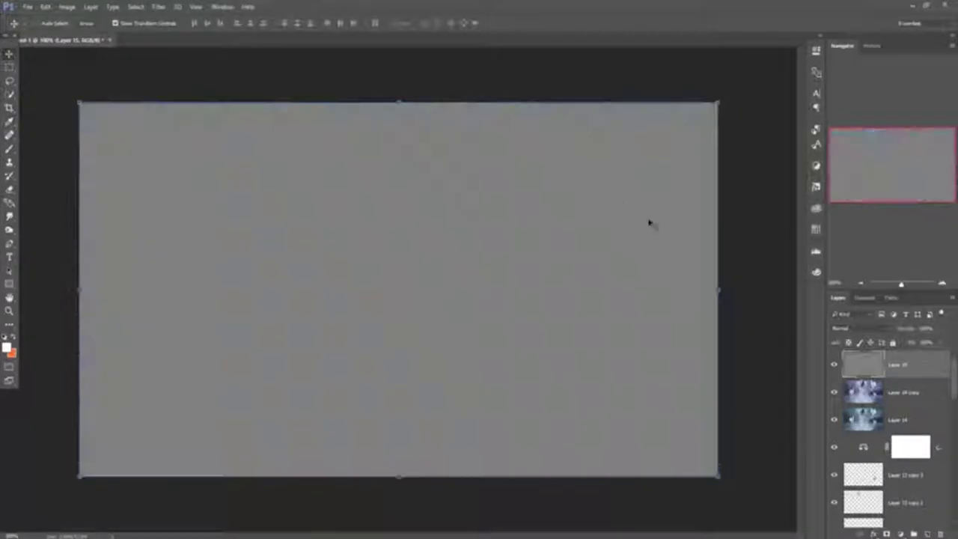
{"action": "left_click", "coordinate": [868, 328]}
{"action": "left_click", "coordinate": [842, 437]}
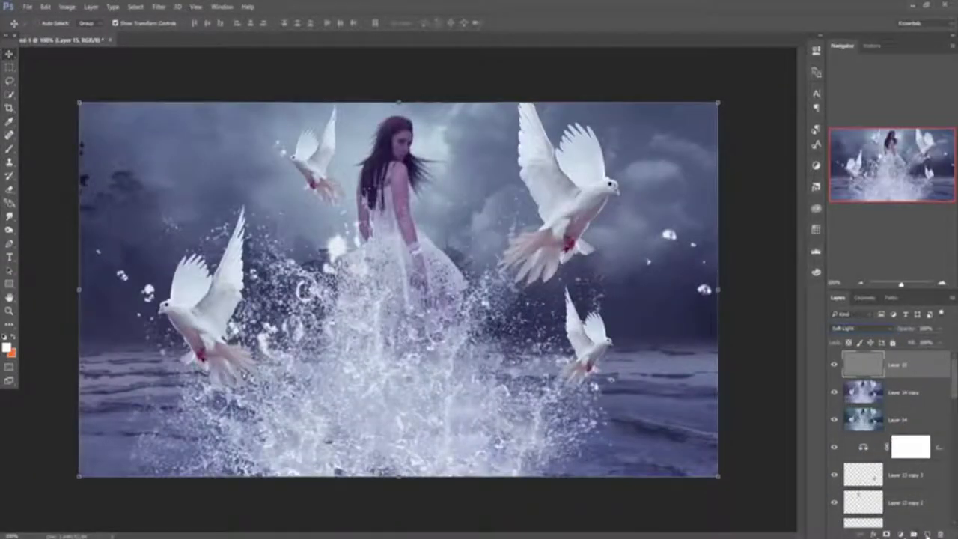
Add a Warming Filter (85) Photo Filter at 25% density, then stamp everything into Layer 16.
{"action": "left_click", "coordinate": [900, 534]}
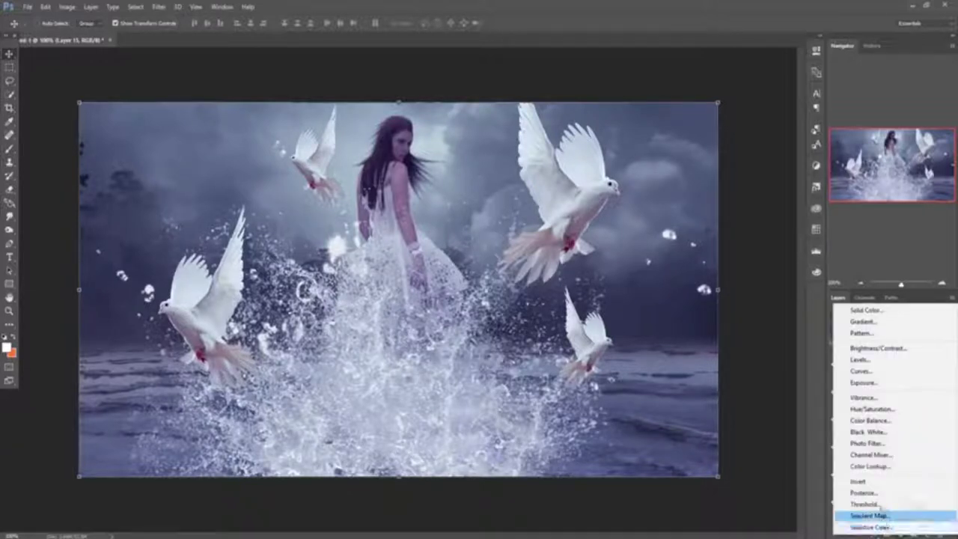
{"action": "left_click", "coordinate": [879, 446]}
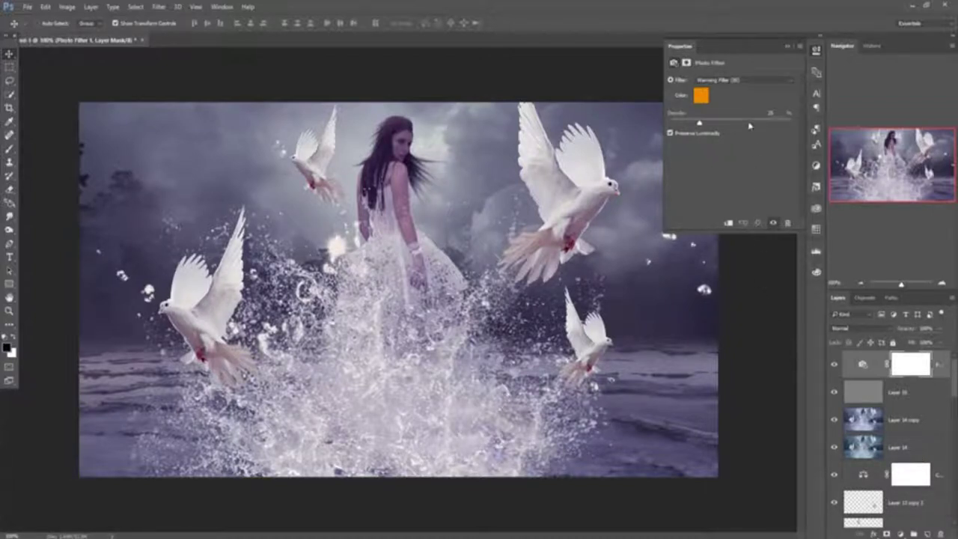
{"action": "left_click", "coordinate": [790, 47]}
{"action": "left_click", "coordinate": [936, 361]}
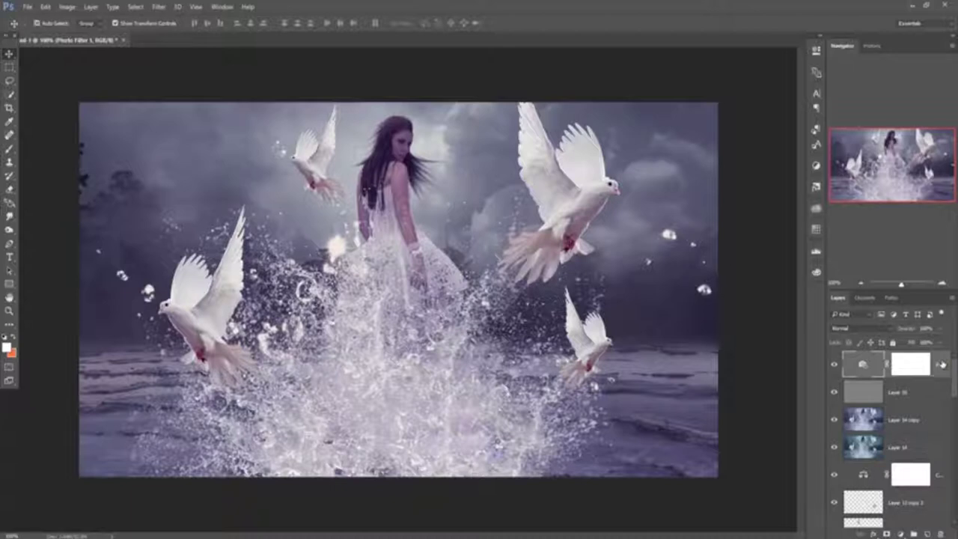
{"action": "key", "text": "ctrl+shift+alt+e"}
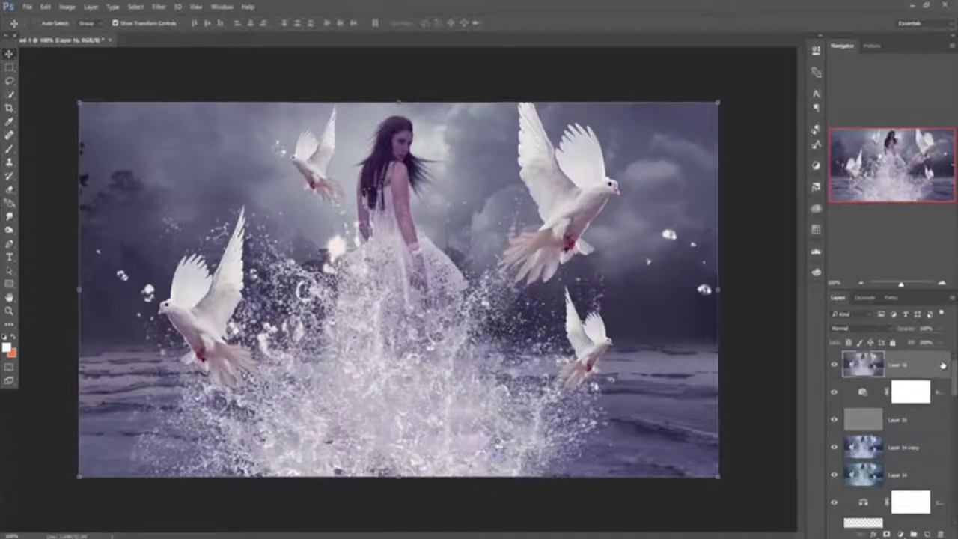
Apply Color Efex Pro 4's Cross Processing effect at reduced strength to Layer 16.
{"action": "left_click", "coordinate": [158, 7]}
{"action": "mouse_move", "coordinate": [180, 225]}
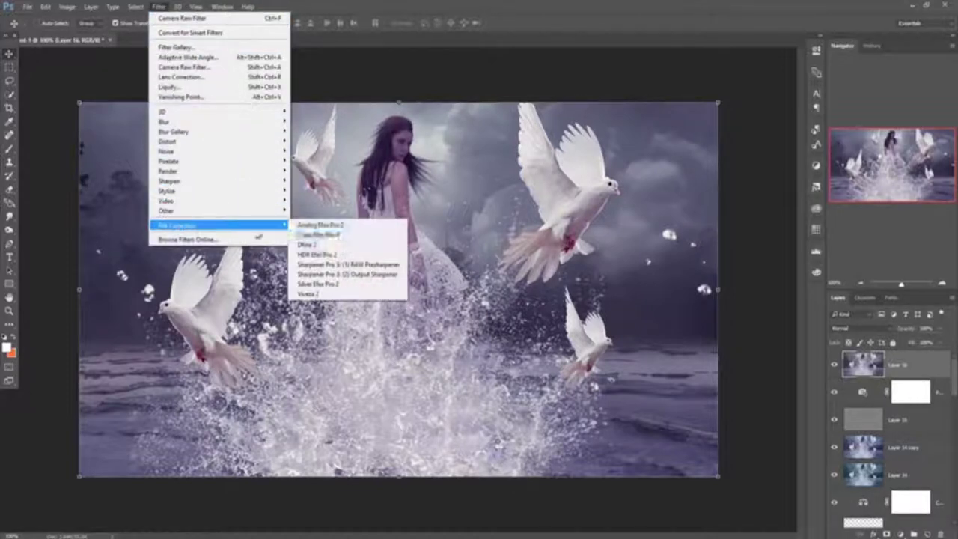
{"action": "left_click", "coordinate": [345, 235]}
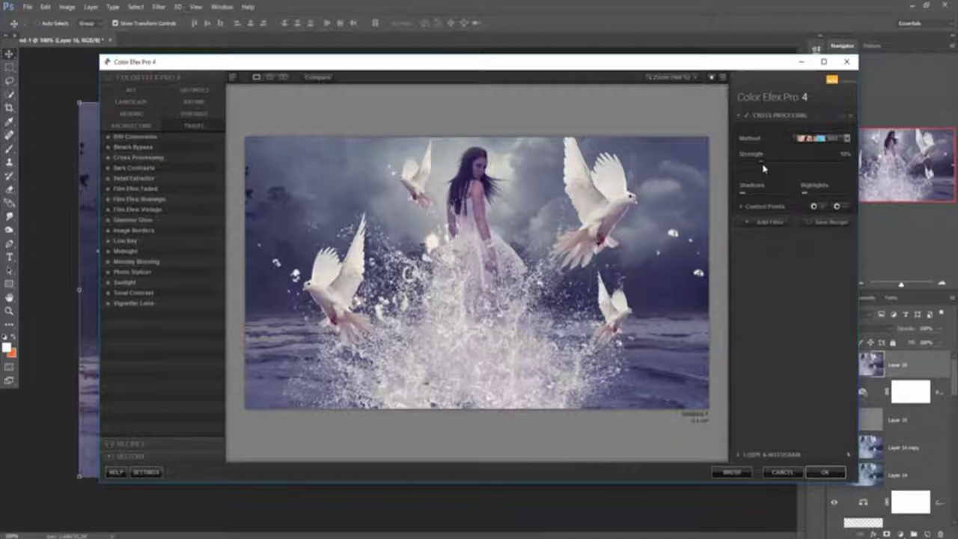
{"action": "left_click", "coordinate": [820, 474]}
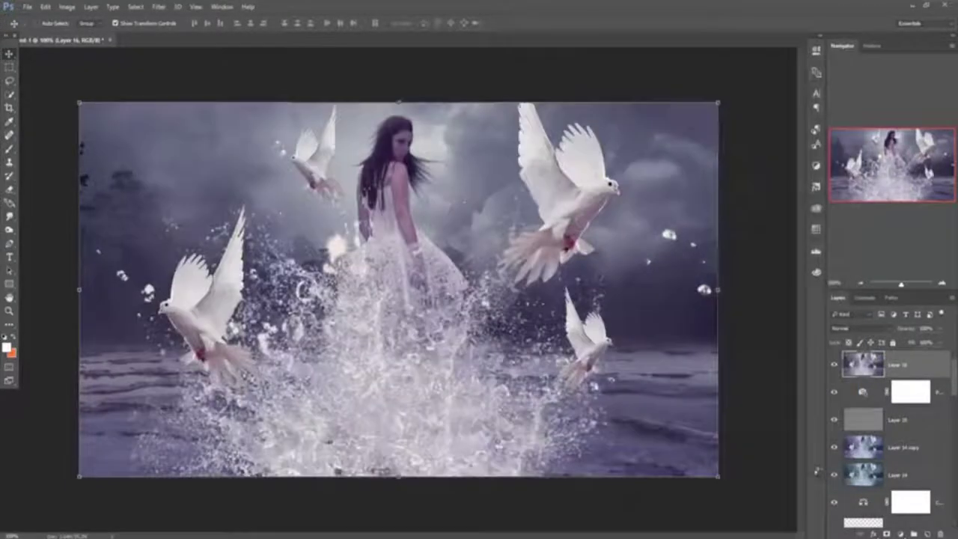